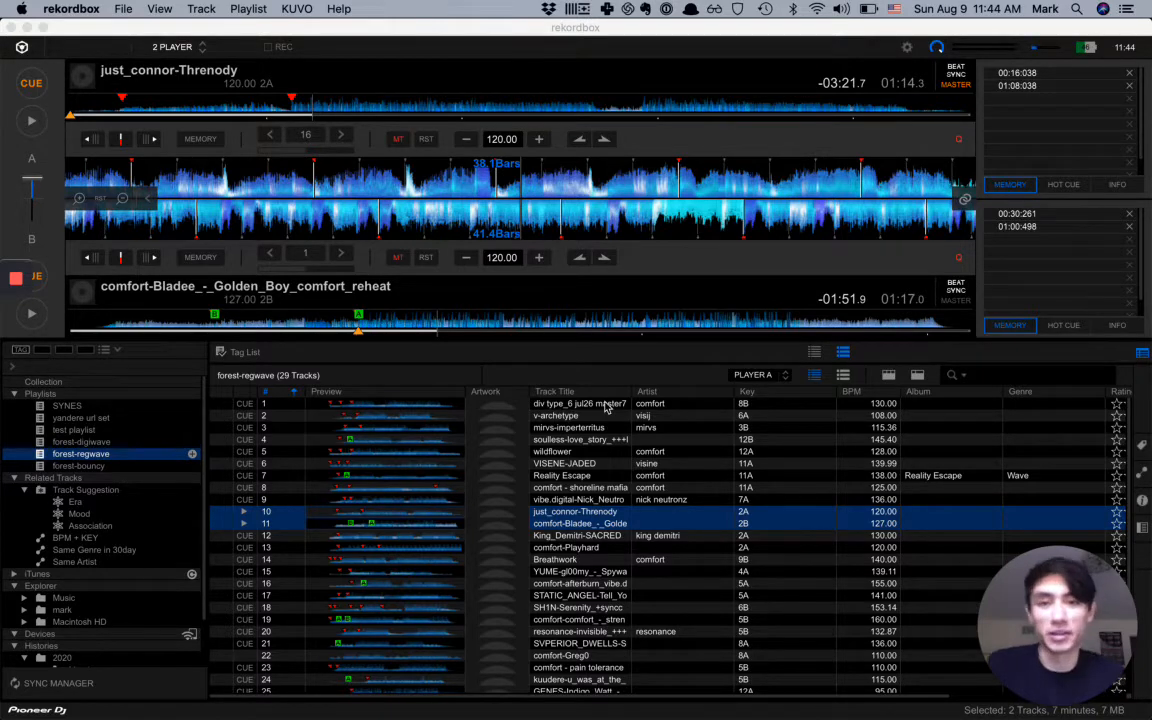
- Switch to Chrome and look through the full track list of the SoundCloud playlist "MIX !!"
{"action": "key", "text": "super+Tab"}
{"action": "left_click", "coordinate": [260, 374]}
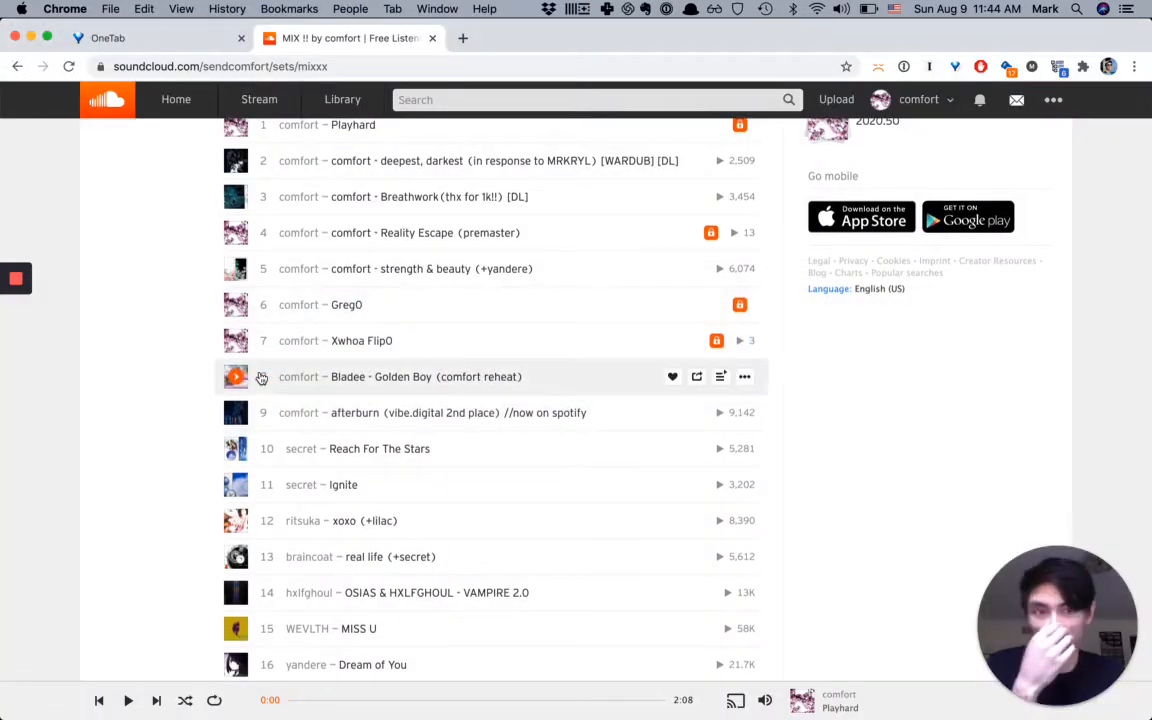
{"action": "scroll", "coordinate": [260, 377], "scroll_direction": "up", "scroll_amount": 10}
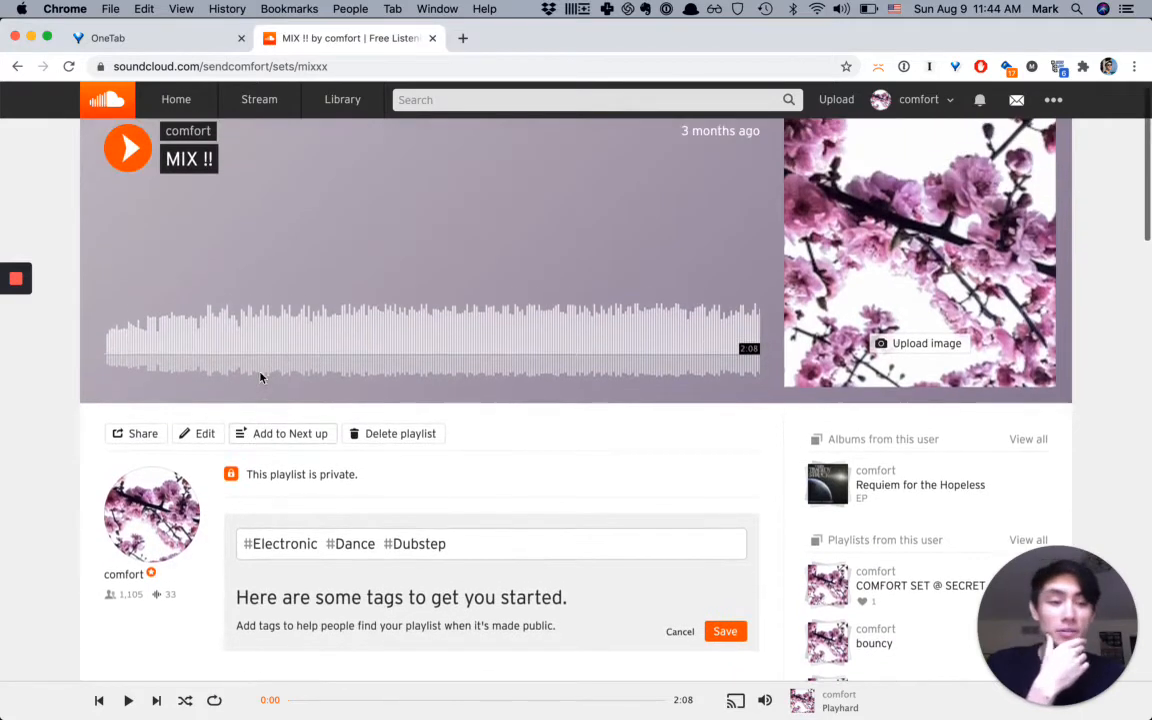
{"action": "scroll", "coordinate": [260, 377], "scroll_direction": "down", "scroll_amount": 3}
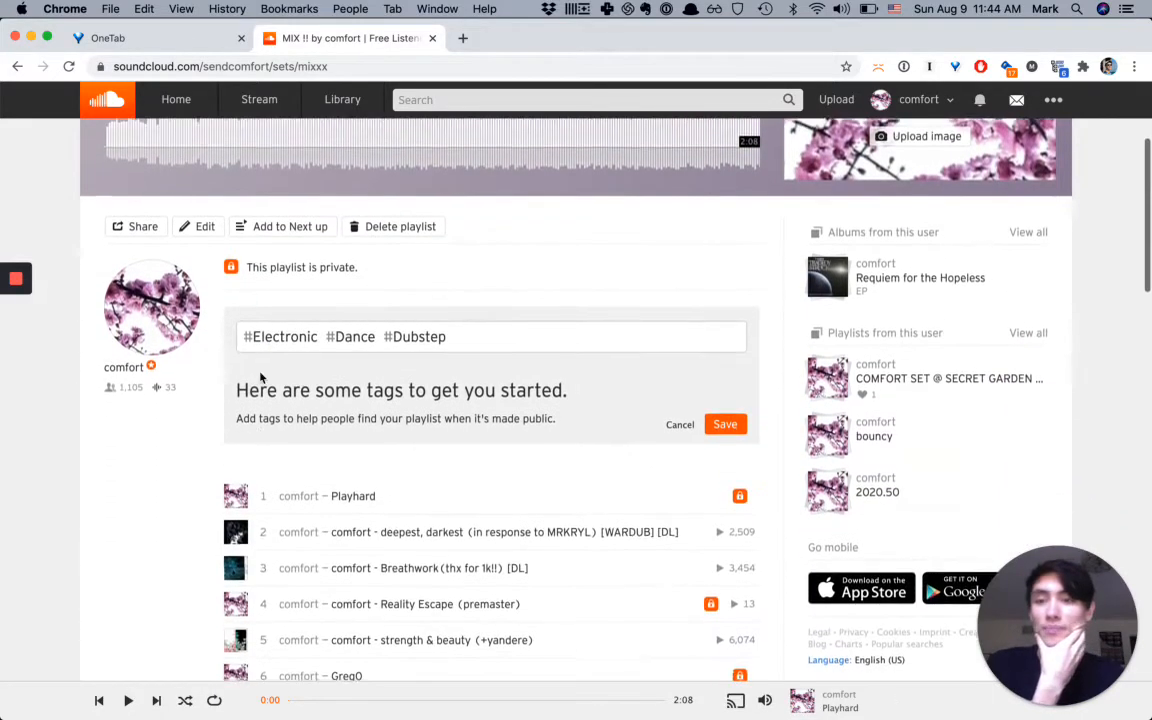
{"action": "scroll", "coordinate": [168, 461], "scroll_direction": "down", "scroll_amount": 5}
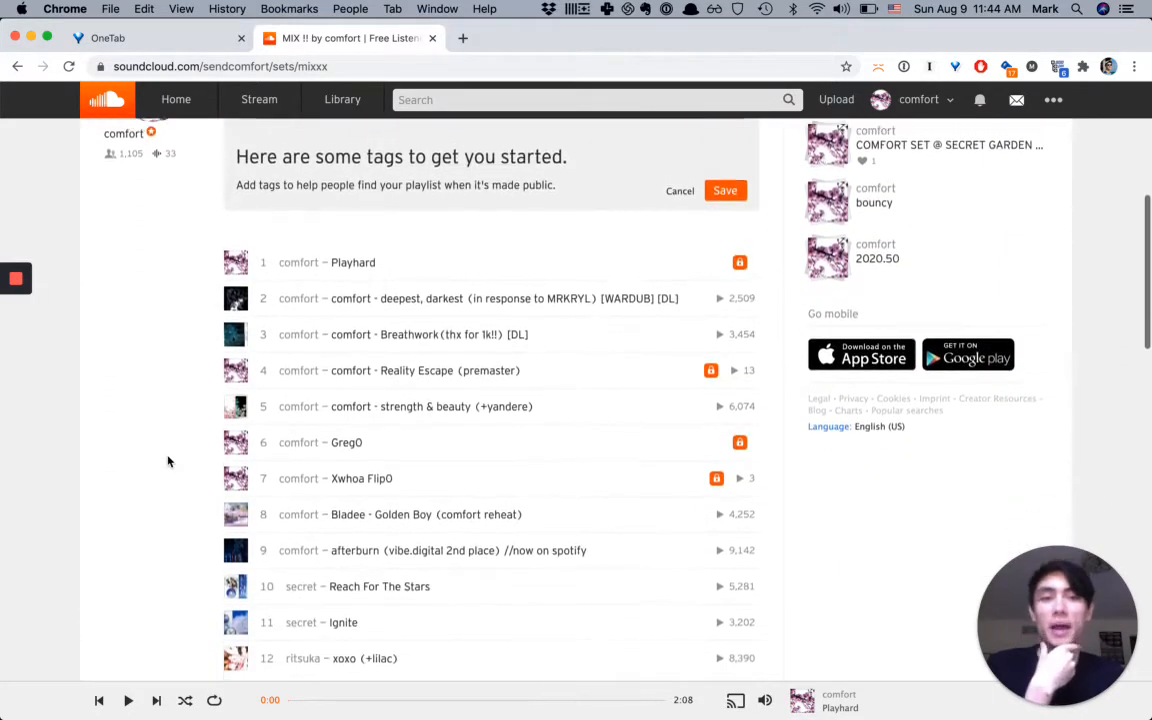
{"action": "scroll", "coordinate": [168, 461], "scroll_direction": "up", "scroll_amount": 5}
{"action": "scroll", "coordinate": [168, 461], "scroll_direction": "down", "scroll_amount": 2}
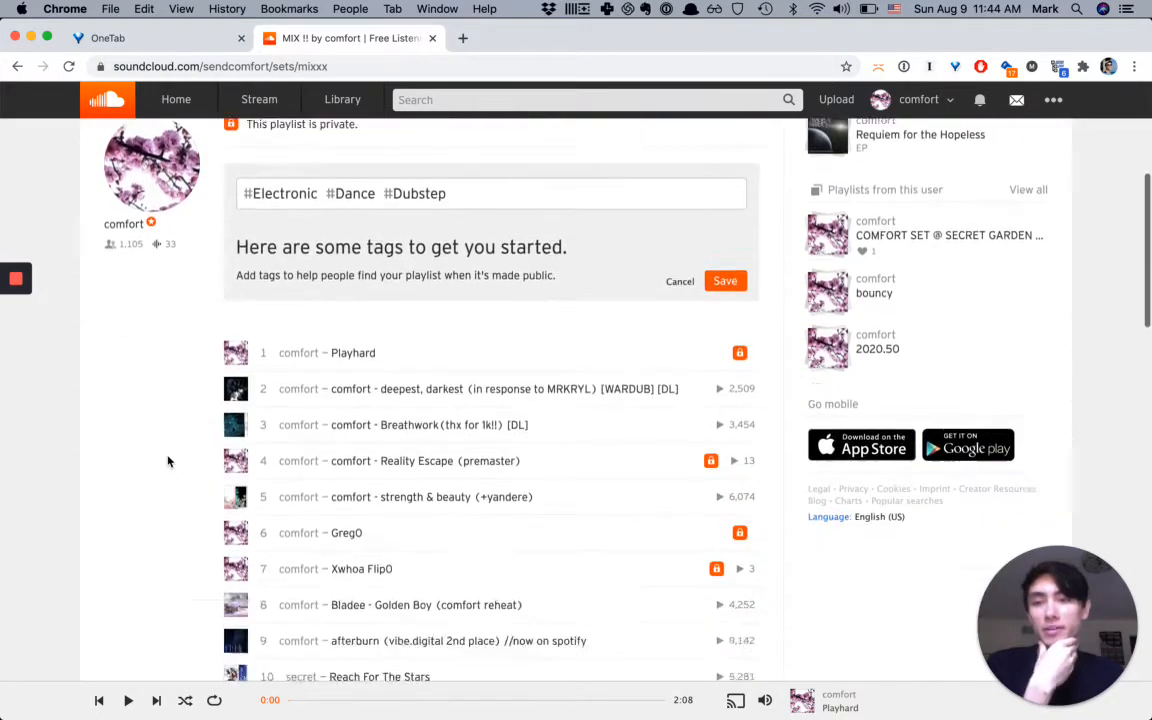
{"action": "scroll", "coordinate": [168, 461], "scroll_direction": "down", "scroll_amount": 8}
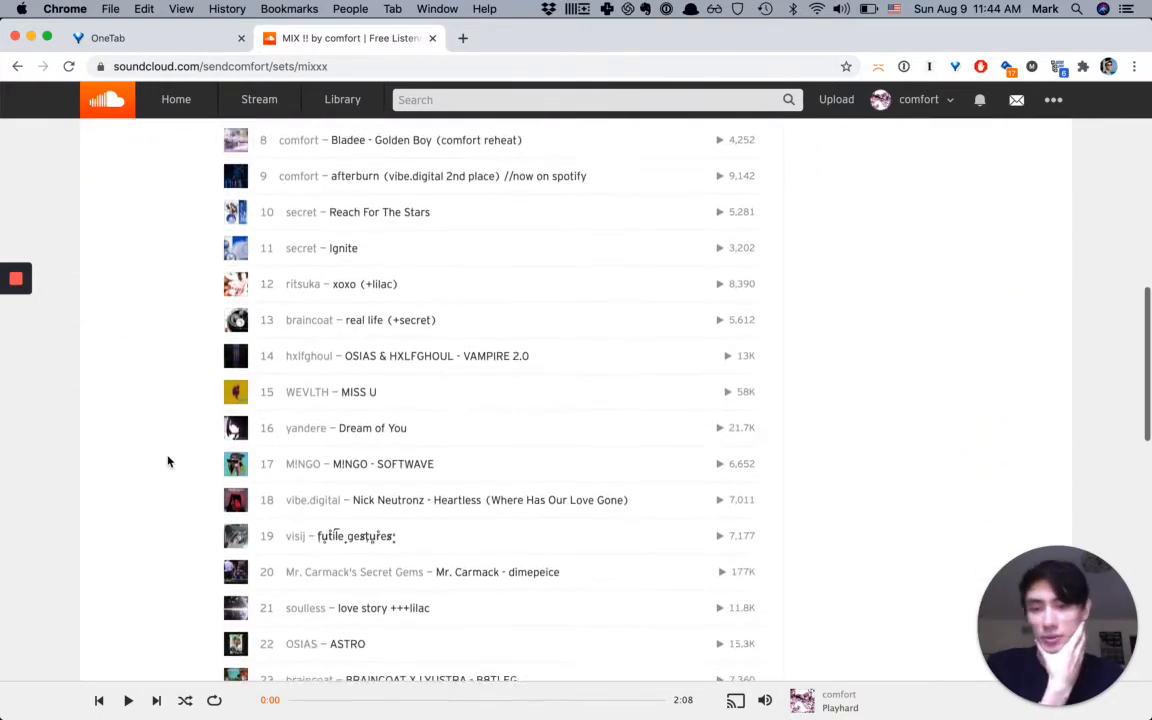
{"action": "scroll", "coordinate": [168, 461], "scroll_direction": "down", "scroll_amount": 12}
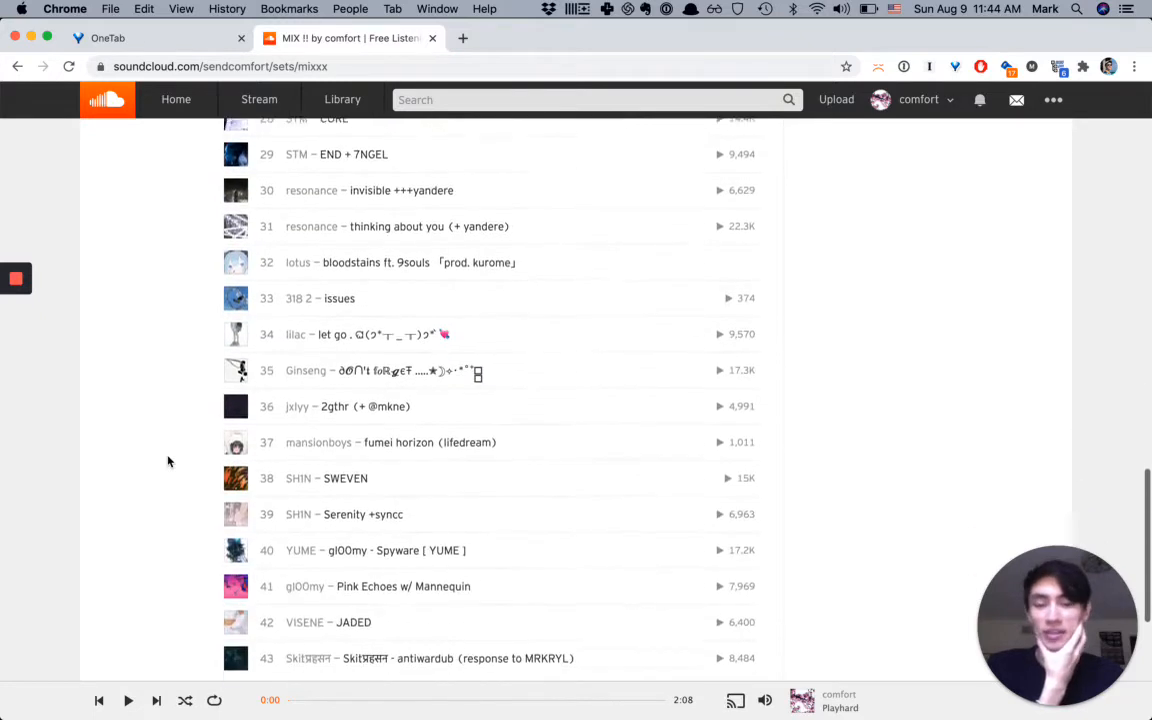
{"action": "scroll", "coordinate": [168, 461], "scroll_direction": "down", "scroll_amount": 6}
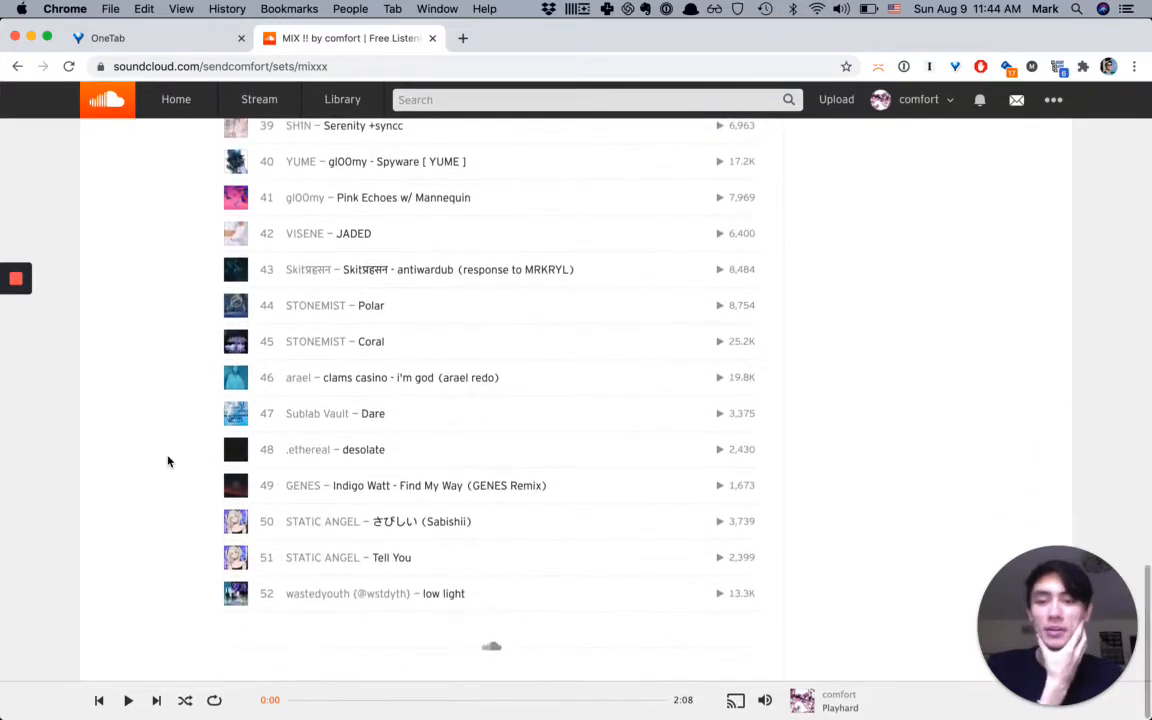
{"action": "scroll", "coordinate": [168, 461], "scroll_direction": "up", "scroll_amount": 17}
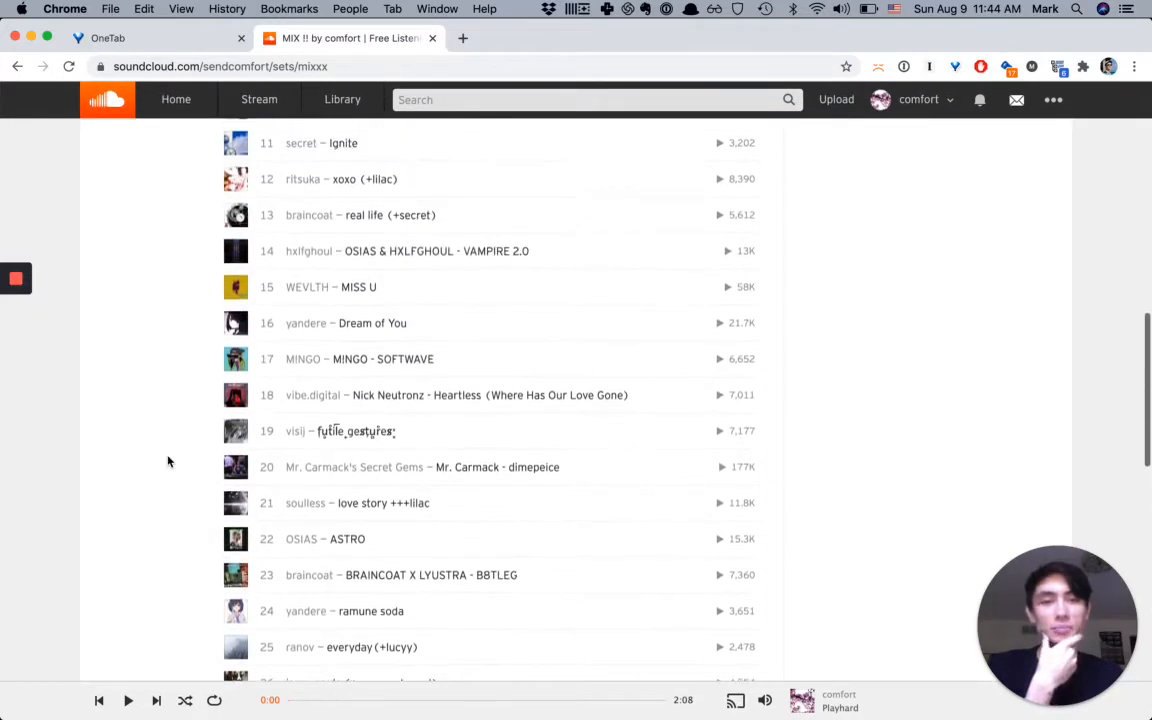
{"action": "scroll", "coordinate": [168, 461], "scroll_direction": "up", "scroll_amount": 3}
{"action": "scroll", "coordinate": [168, 461], "scroll_direction": "up", "scroll_amount": 5}
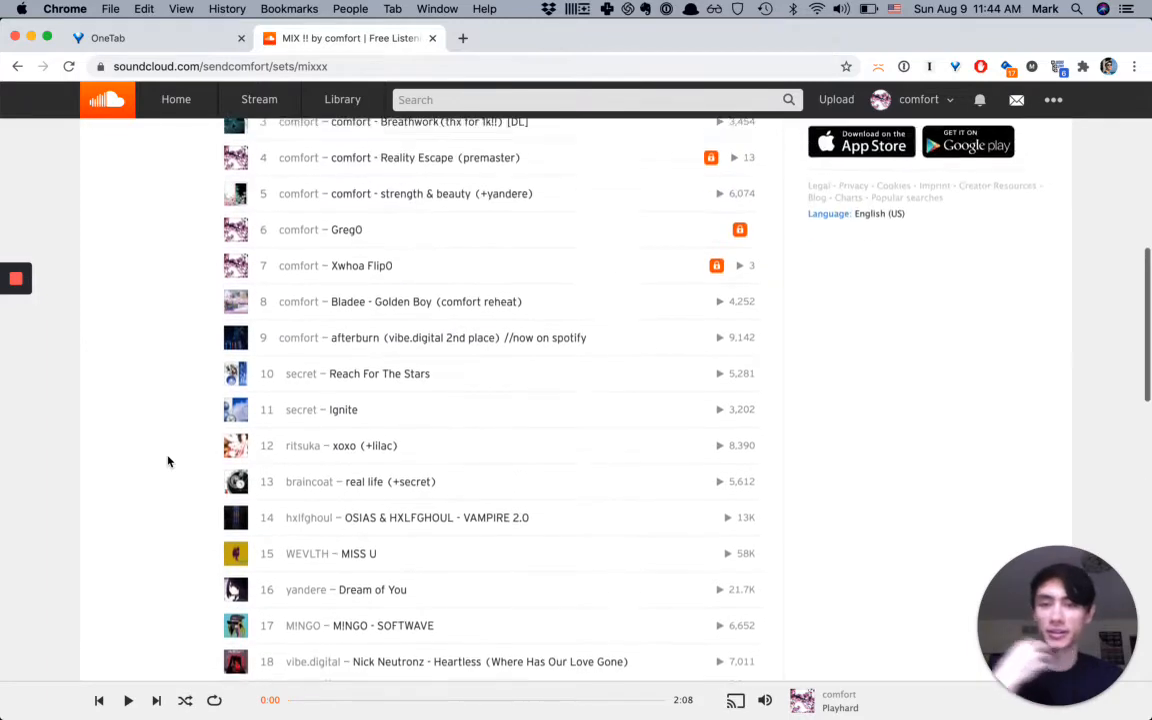
{"action": "scroll", "coordinate": [168, 461], "scroll_direction": "up", "scroll_amount": 6}
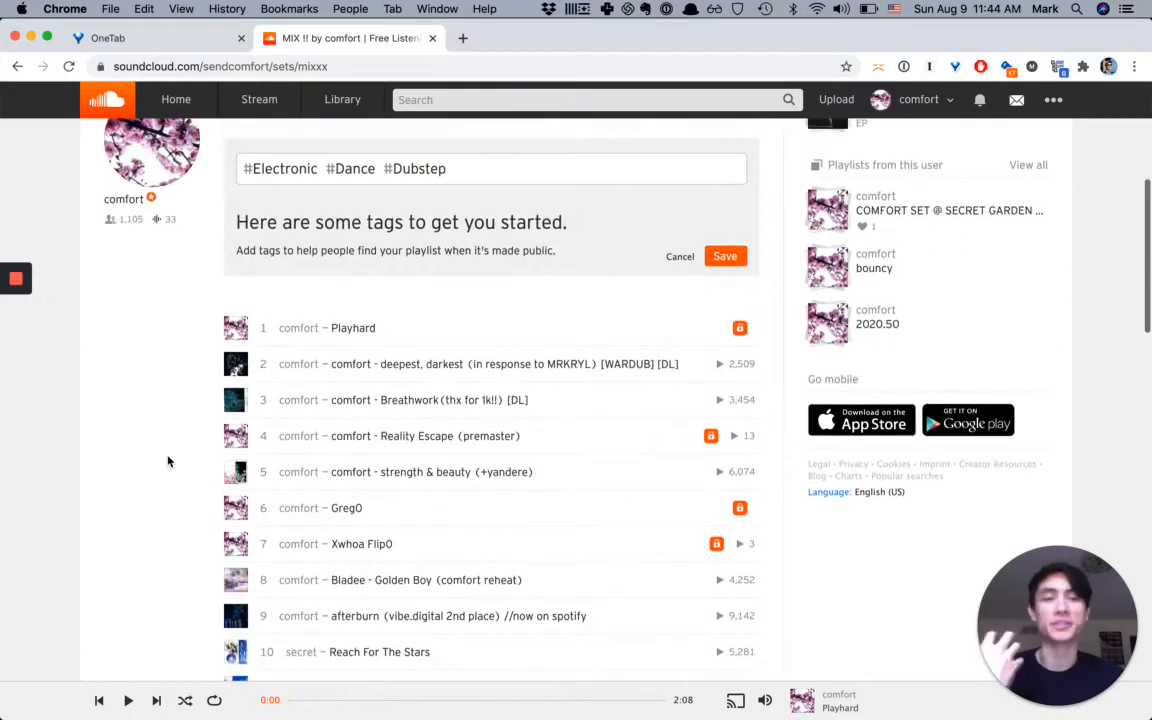
{"action": "scroll", "coordinate": [168, 461], "scroll_direction": "up", "scroll_amount": 5}
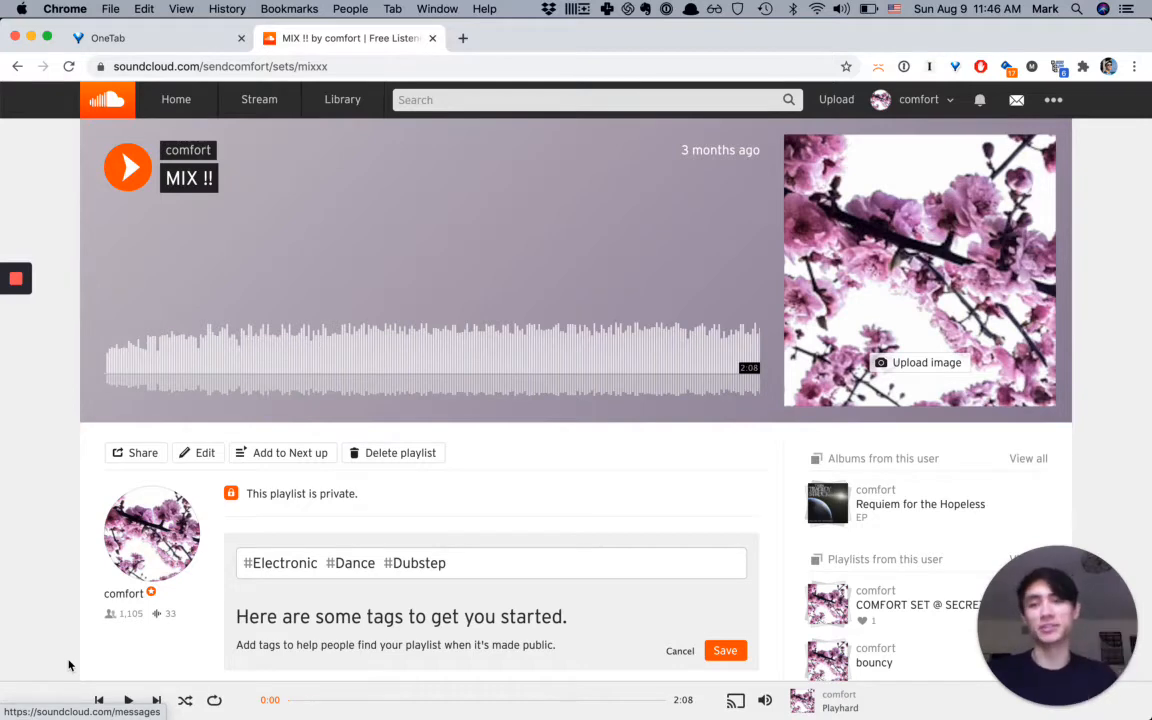
- Switch back to rekordbox, look through the forest-regwave playlist and sort its tracks by key
{"action": "key", "text": "super+Tab"}
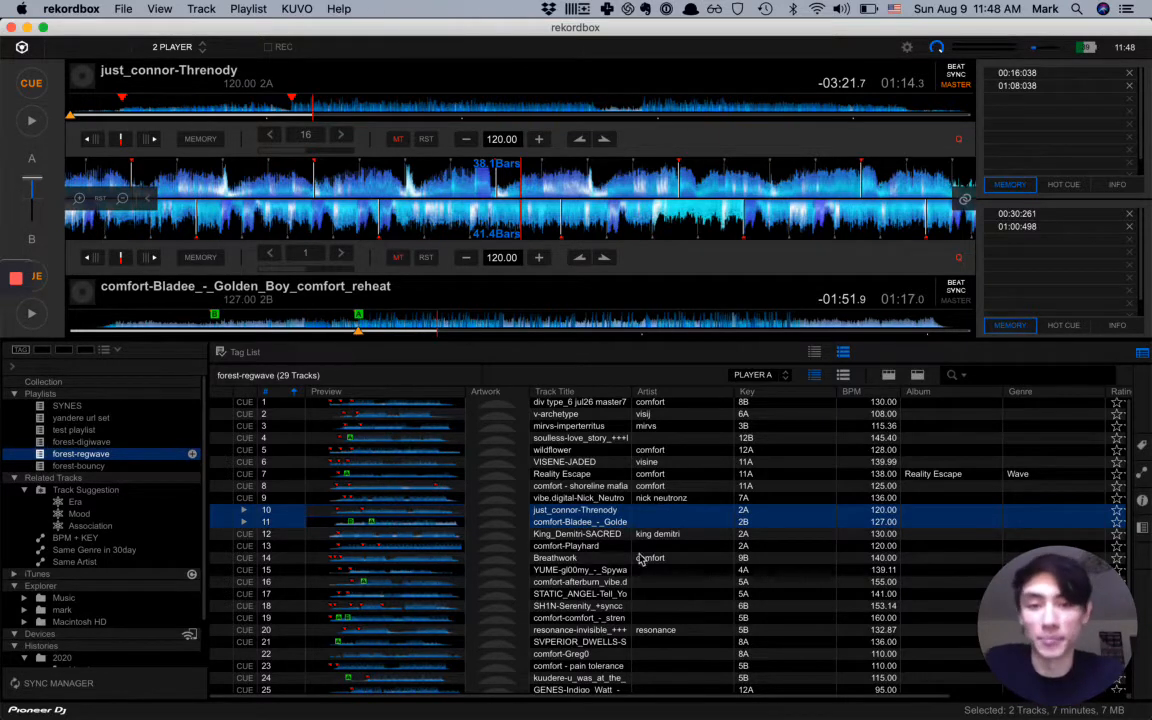
{"action": "scroll", "coordinate": [632, 556], "scroll_direction": "down", "scroll_amount": 2}
{"action": "scroll", "coordinate": [632, 556], "scroll_direction": "down", "scroll_amount": 2}
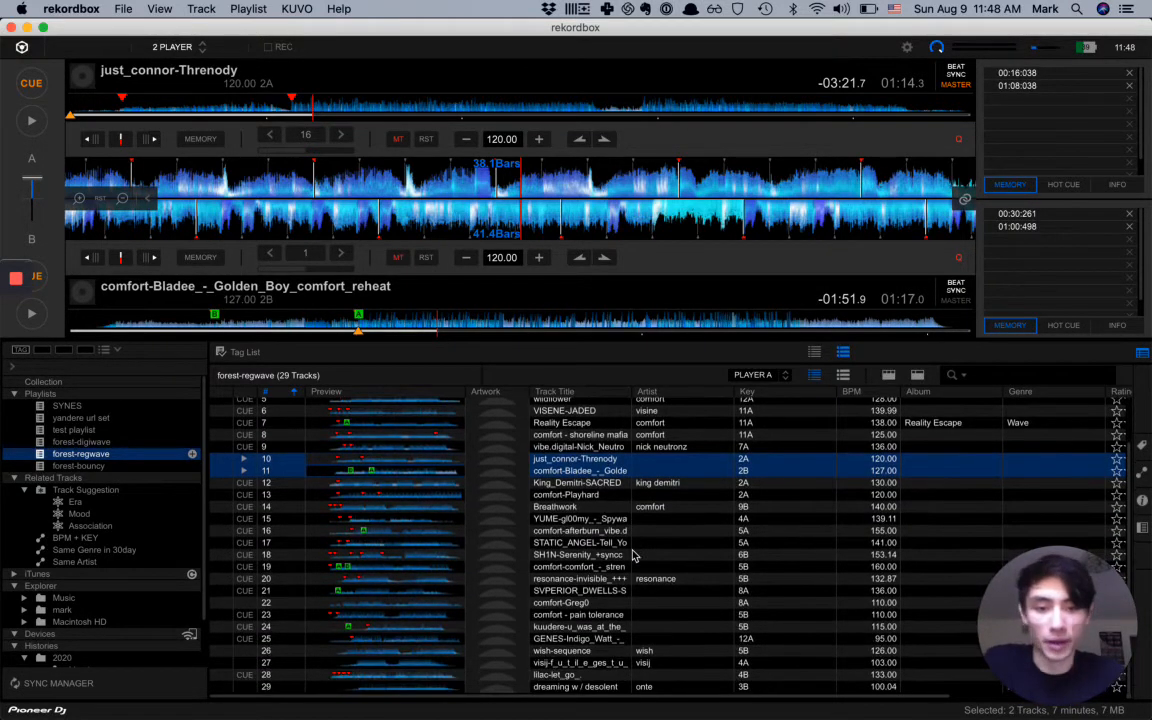
{"action": "scroll", "coordinate": [620, 548], "scroll_direction": "up", "scroll_amount": 5}
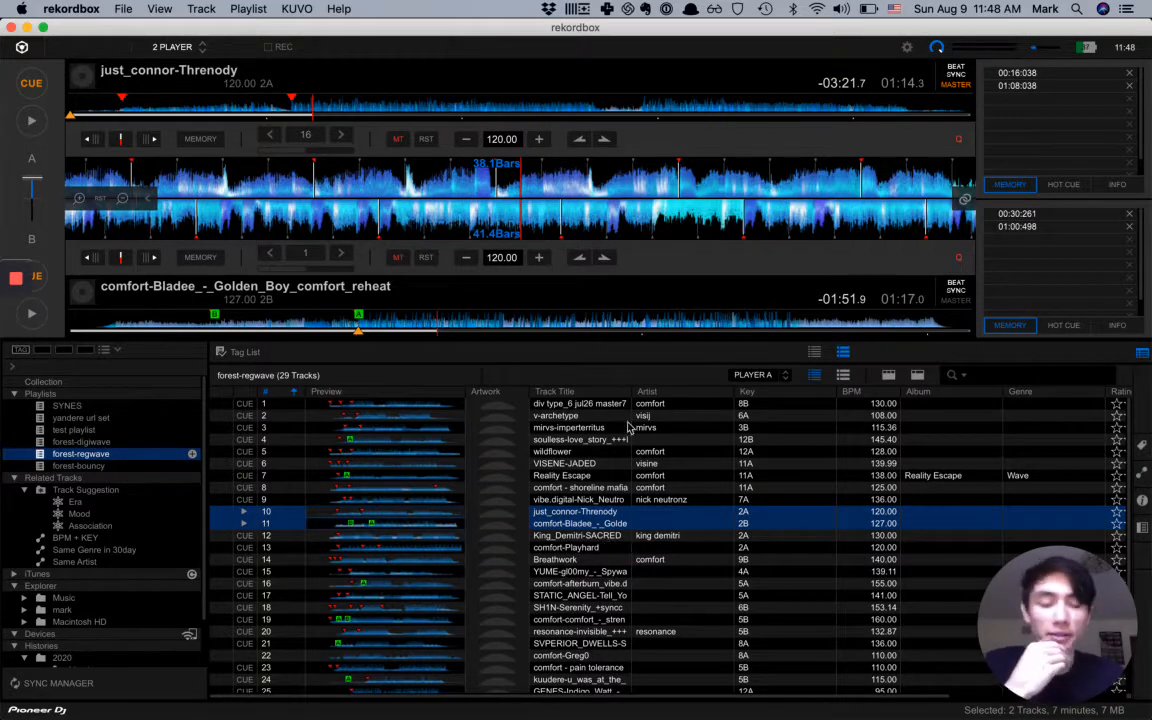
{"action": "left_click", "coordinate": [747, 391]}
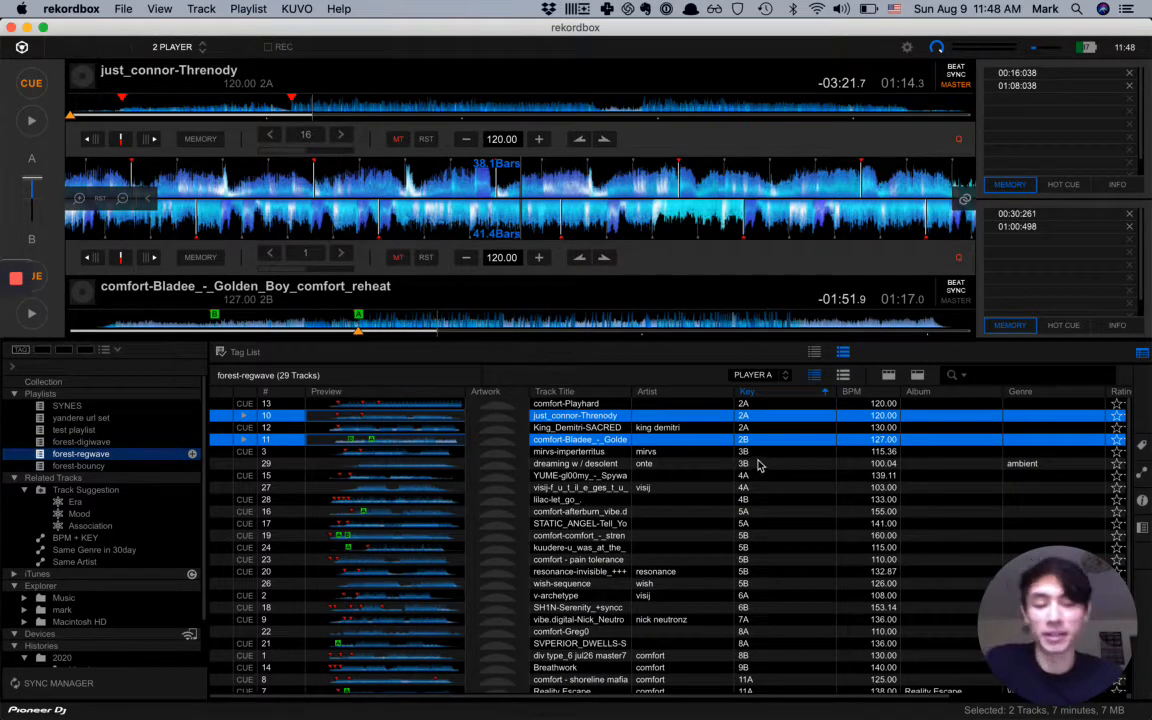
- Reload just_connor-Threnody into player A from its start and select the comfort-Bladee Golden Boy track in the playlist
{"action": "left_click", "coordinate": [593, 404]}
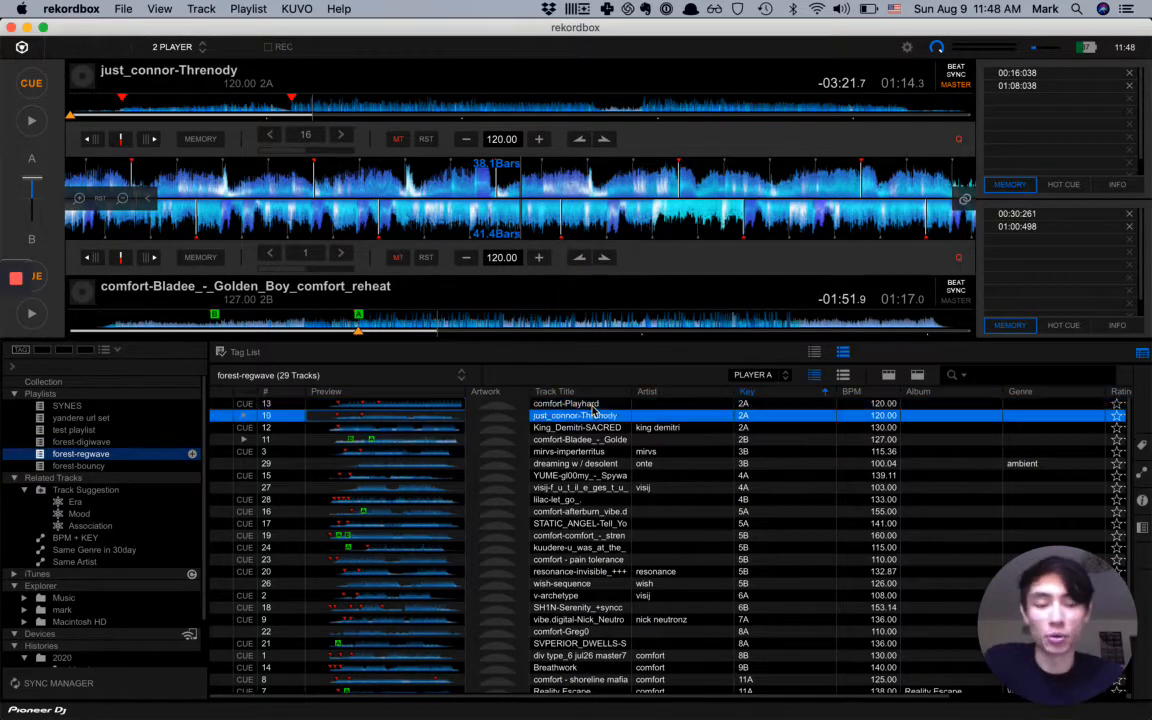
{"action": "left_click", "coordinate": [593, 412]}
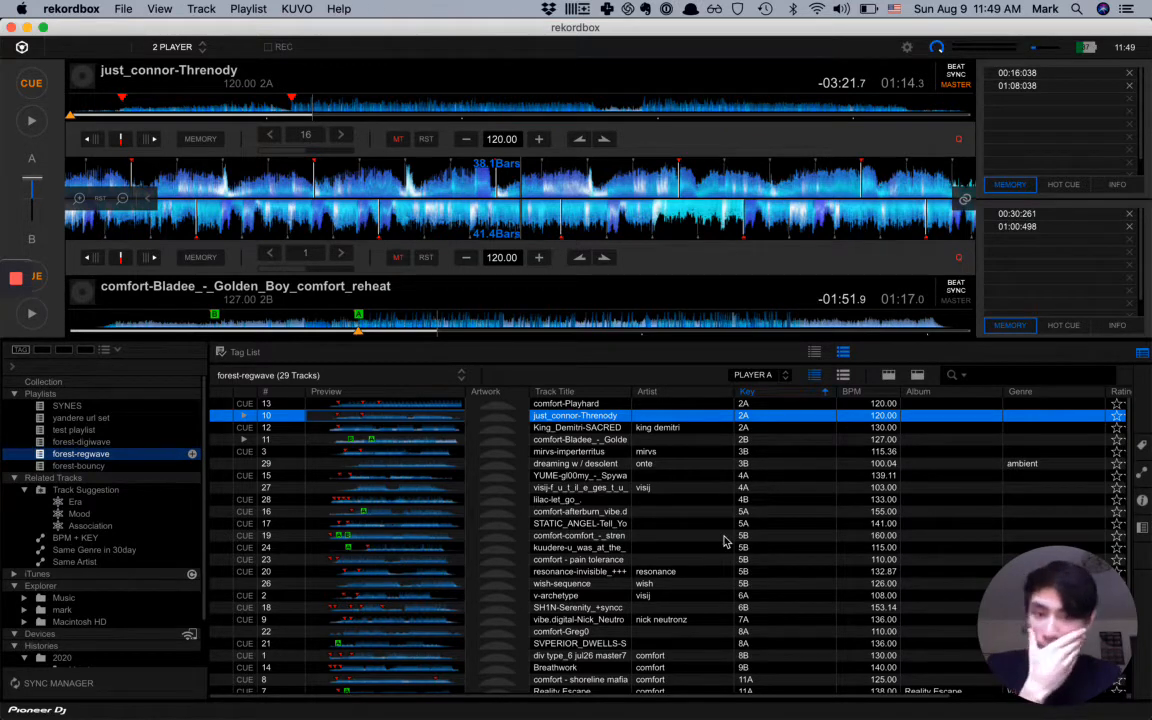
{"action": "left_click", "coordinate": [575, 426]}
{"action": "left_click", "coordinate": [567, 419]}
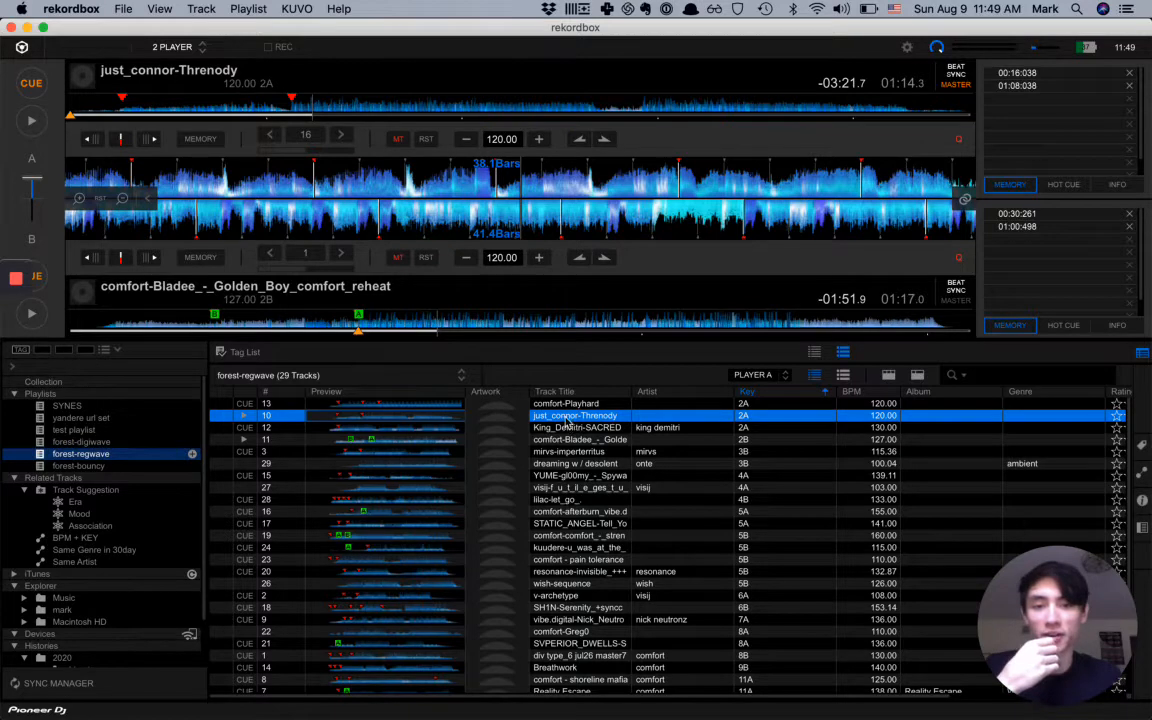
{"action": "double_click", "coordinate": [565, 417]}
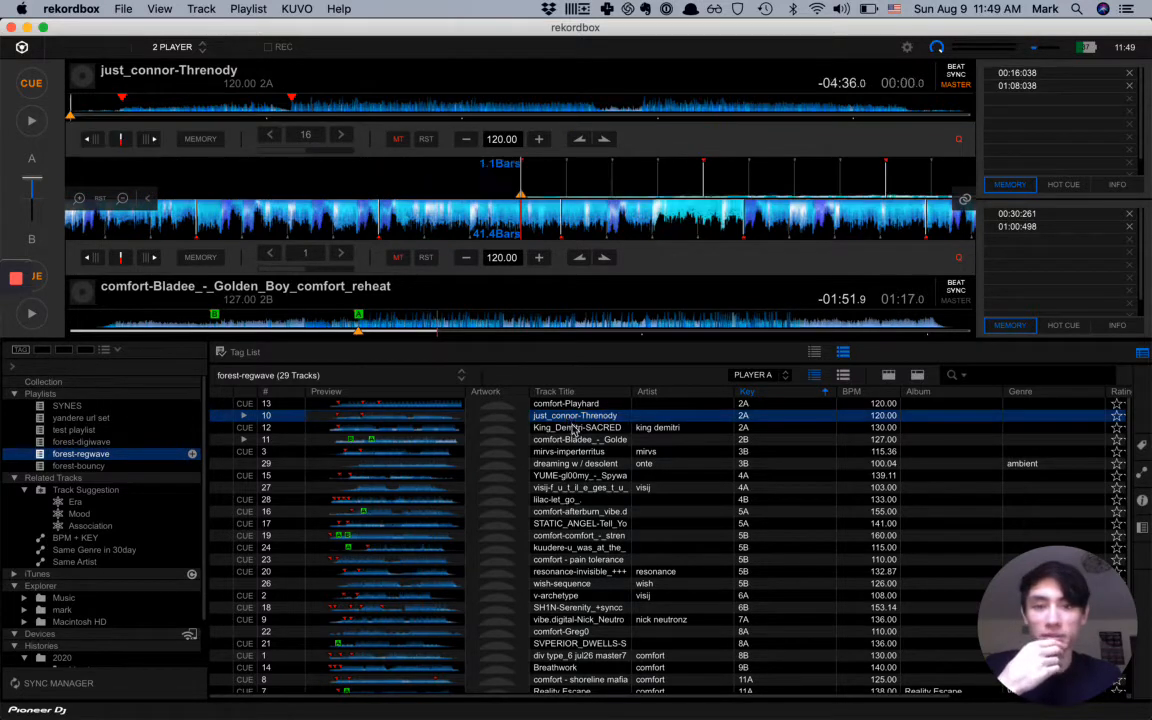
{"action": "left_click", "coordinate": [605, 440]}
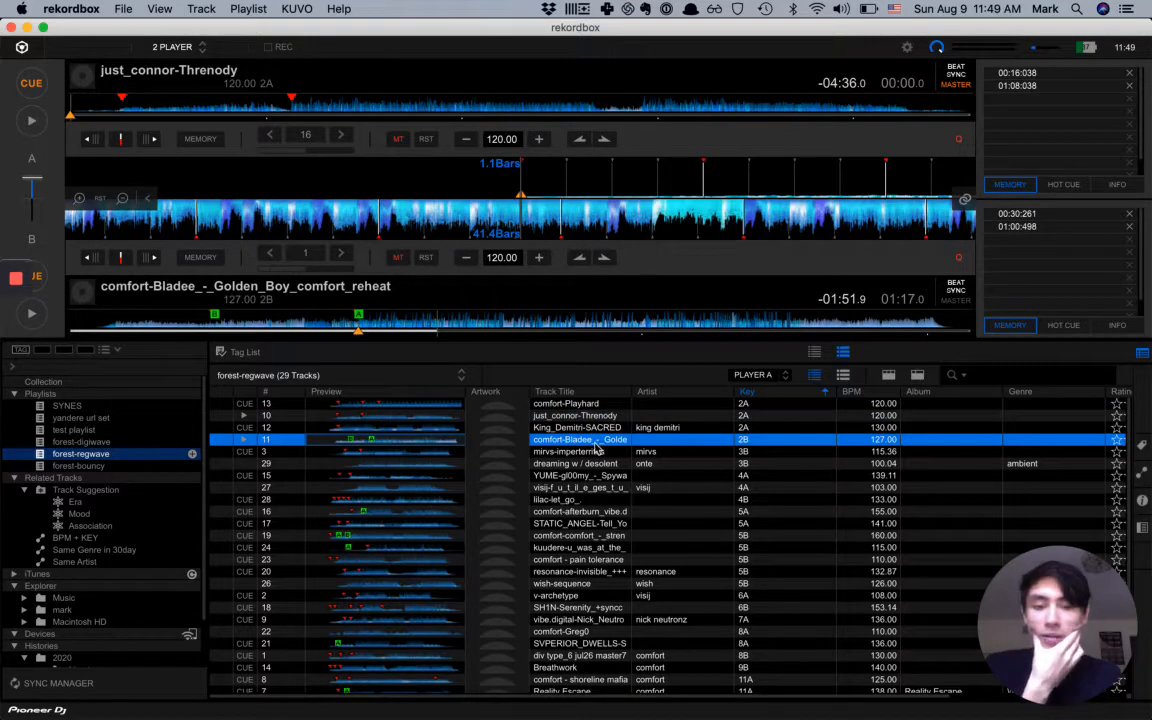
- Sort the playlist by track number and select tracks 10 and 11 together, with Golden Boy reloaded in player B from its start
{"action": "left_click", "coordinate": [266, 396]}
{"action": "left_click", "coordinate": [578, 512]}
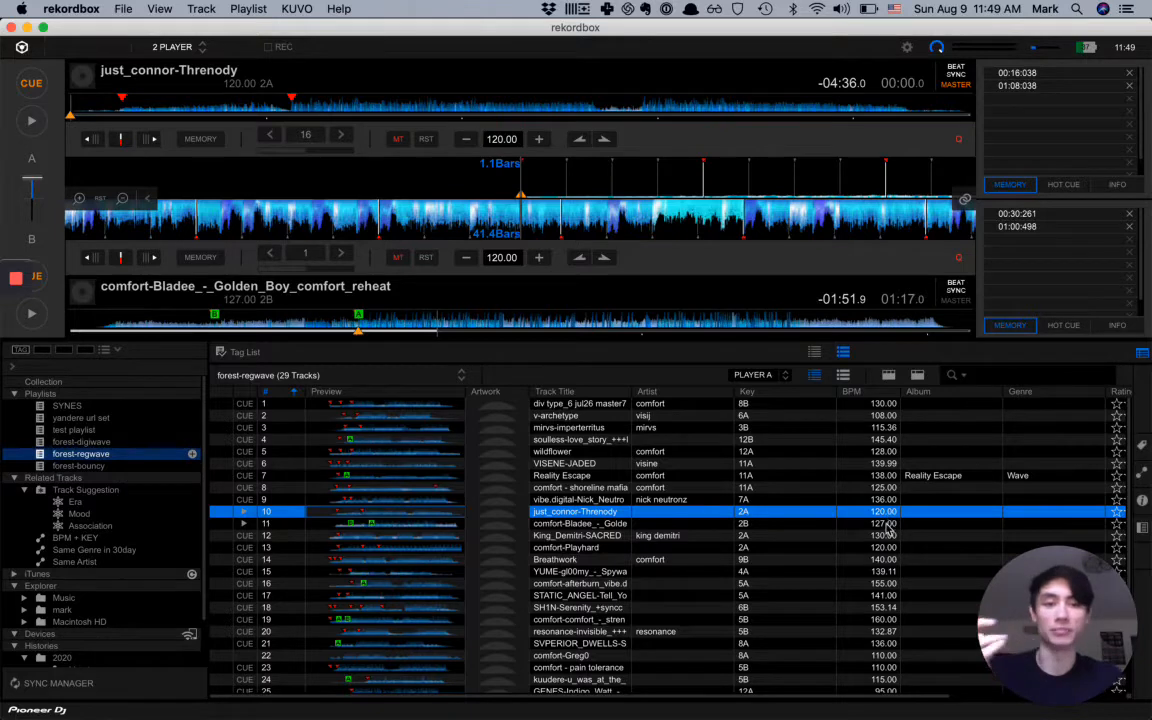
{"action": "left_click", "coordinate": [575, 525], "text": "shift"}
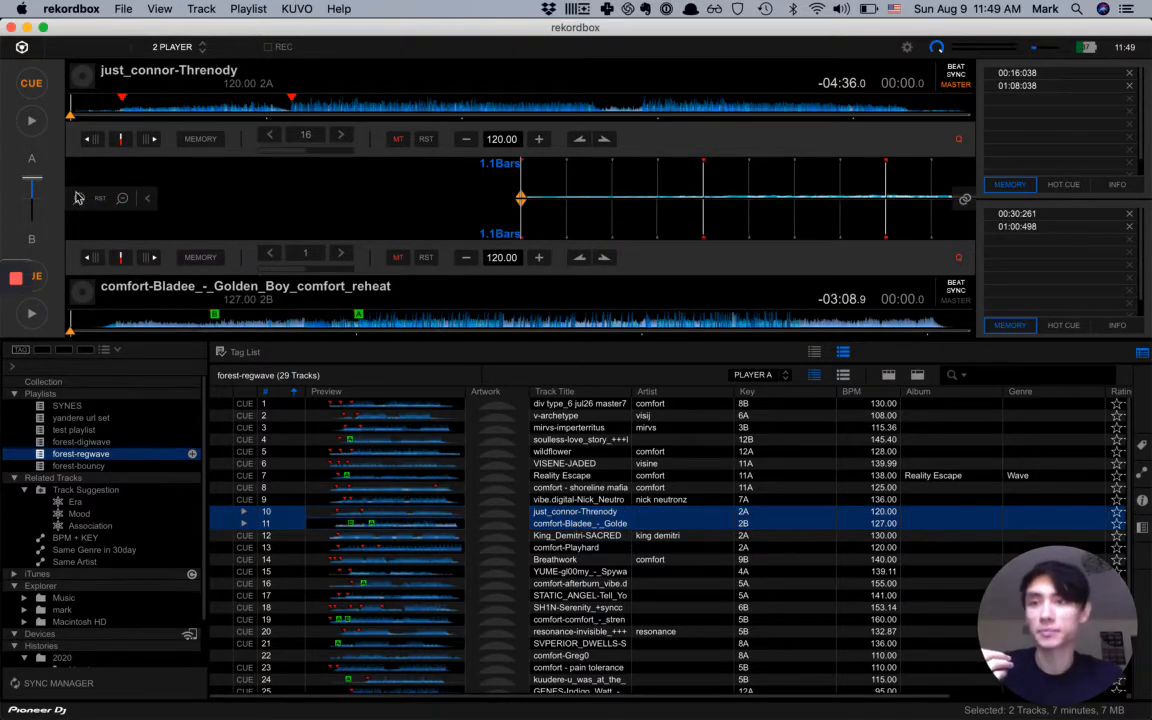
- Reset the crossfader between players A and B to its centre position and raise the system volume
{"action": "left_click", "coordinate": [32, 182]}
{"action": "double_click", "coordinate": [32, 182]}
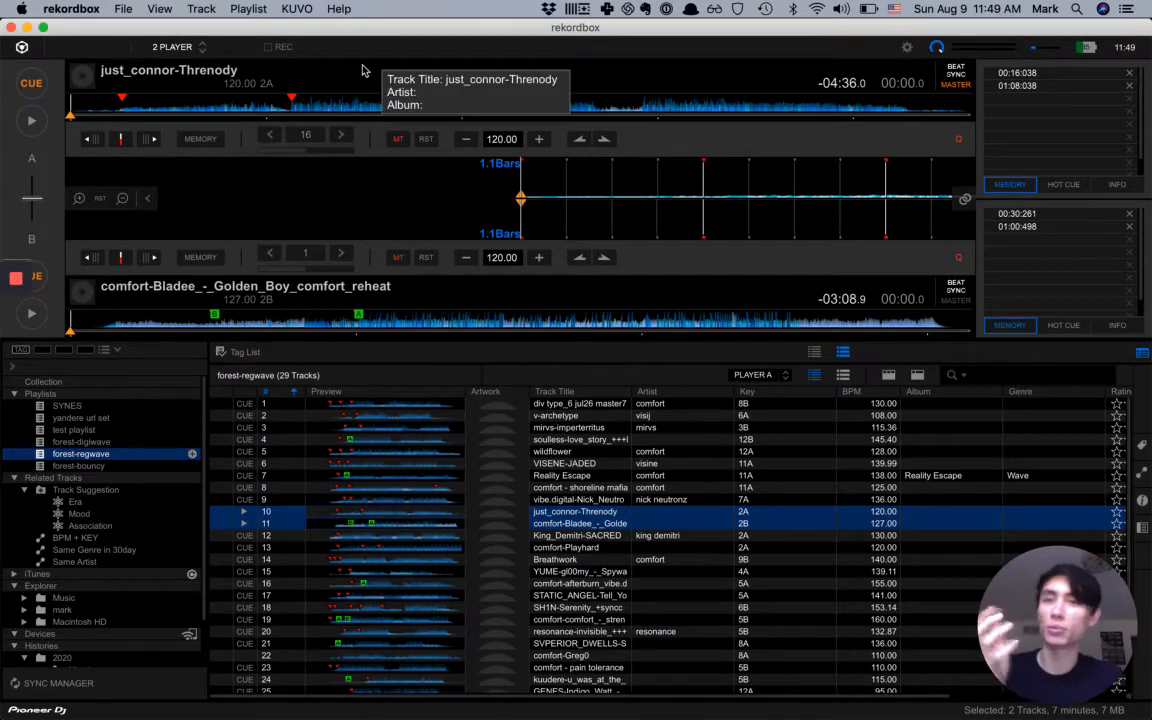
{"action": "mouse_move", "coordinate": [30, 281]}
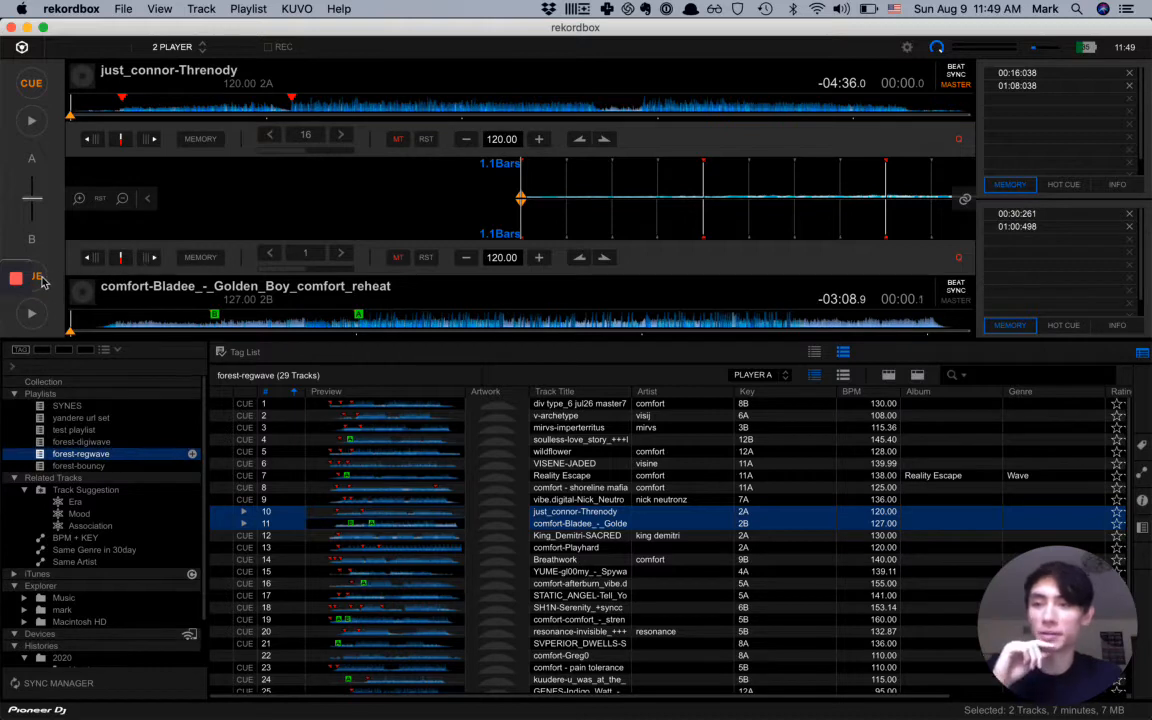
{"action": "key", "text": "XF86AudioRaiseVolume"}
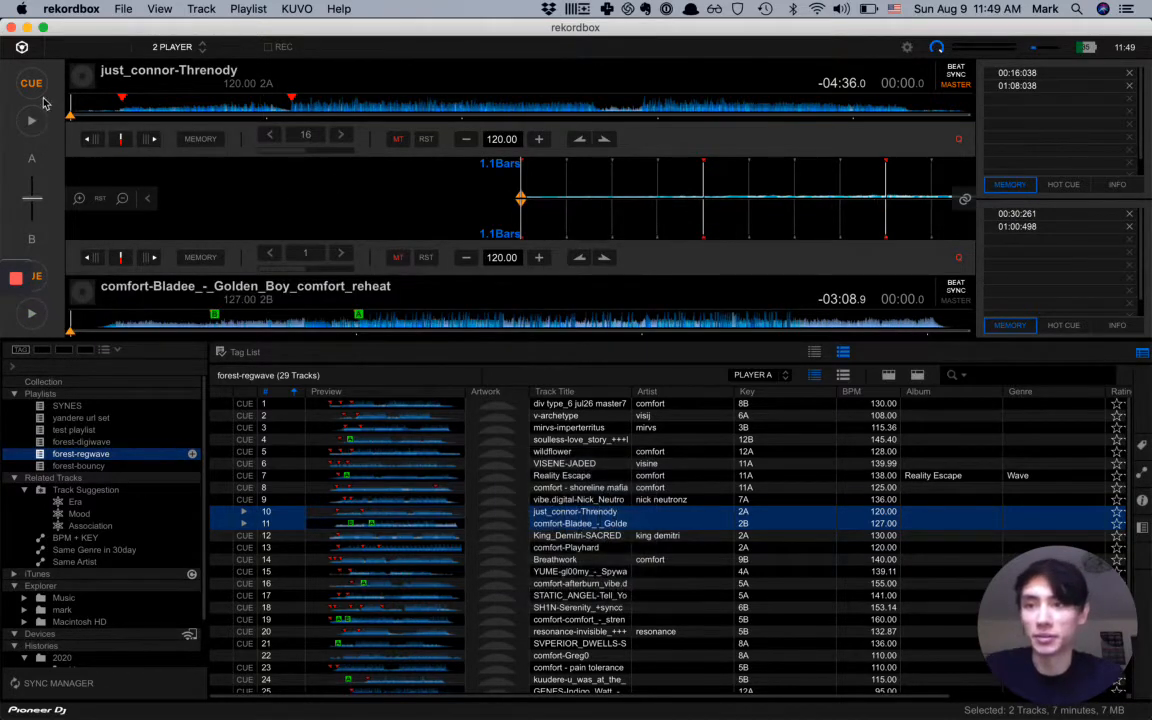
- Play just_connor-Threnody from about 0:51 and cue Golden Boy at its hot cue A, with both players paused at the end
{"action": "left_click", "coordinate": [292, 102]}
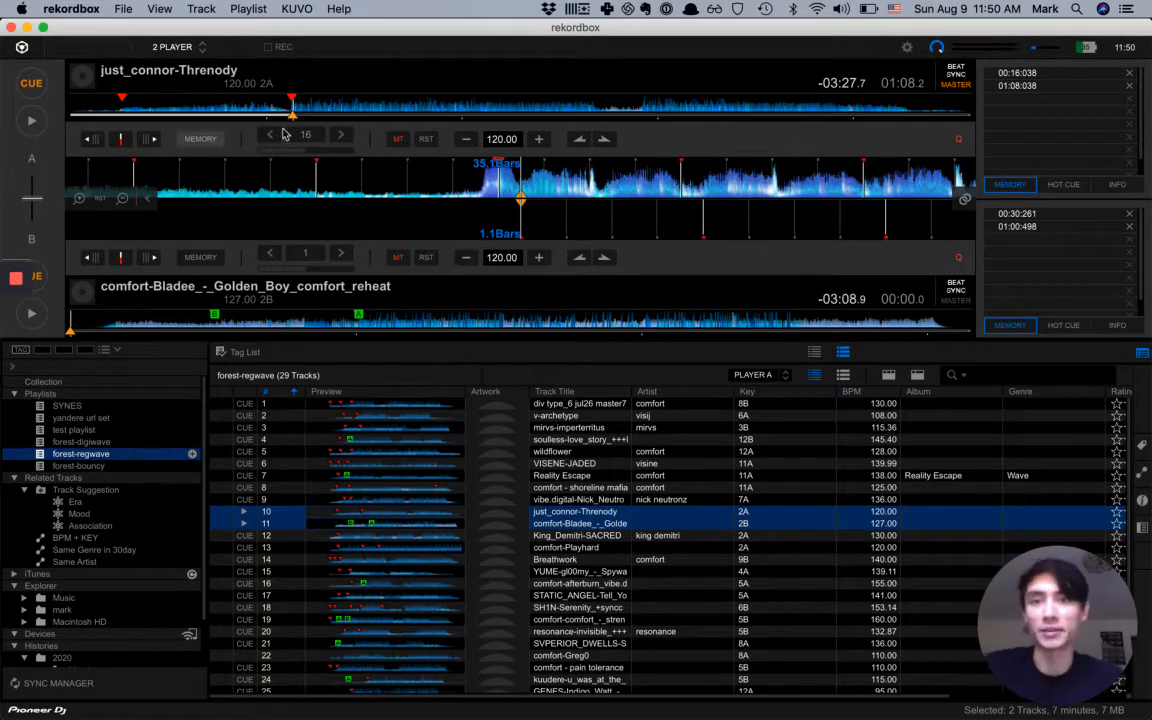
{"action": "left_click", "coordinate": [237, 106]}
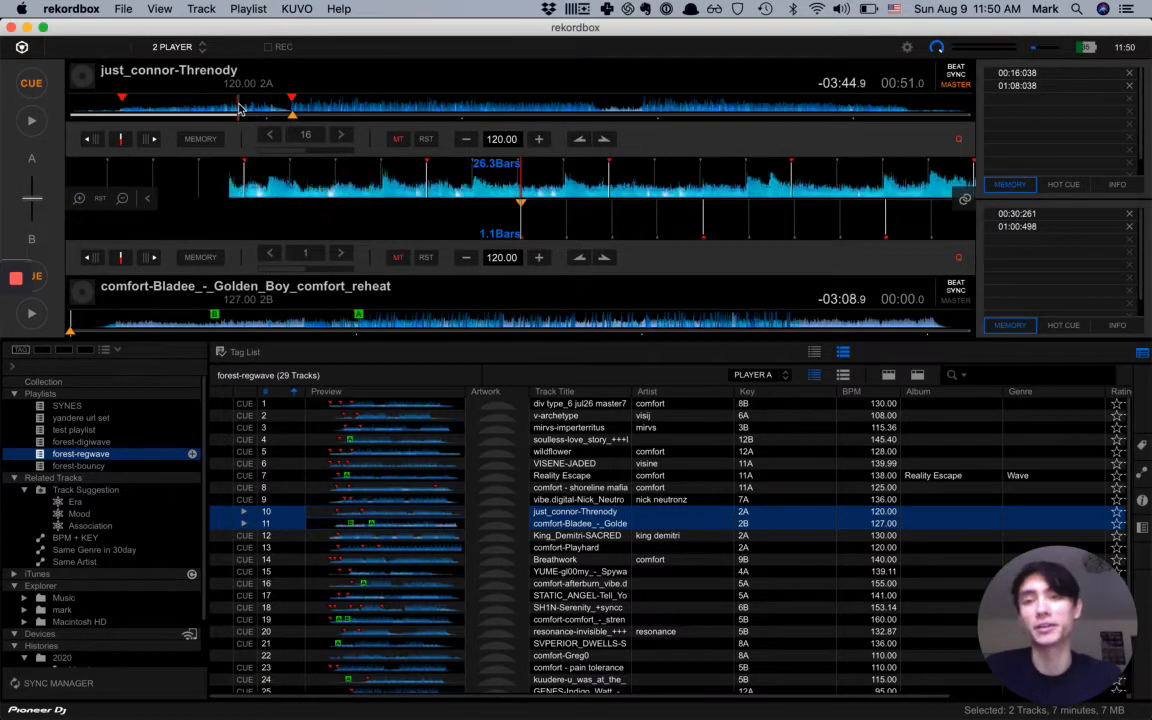
{"action": "key", "text": "space"}
{"action": "key", "text": "XF86AudioRaiseVolume"}
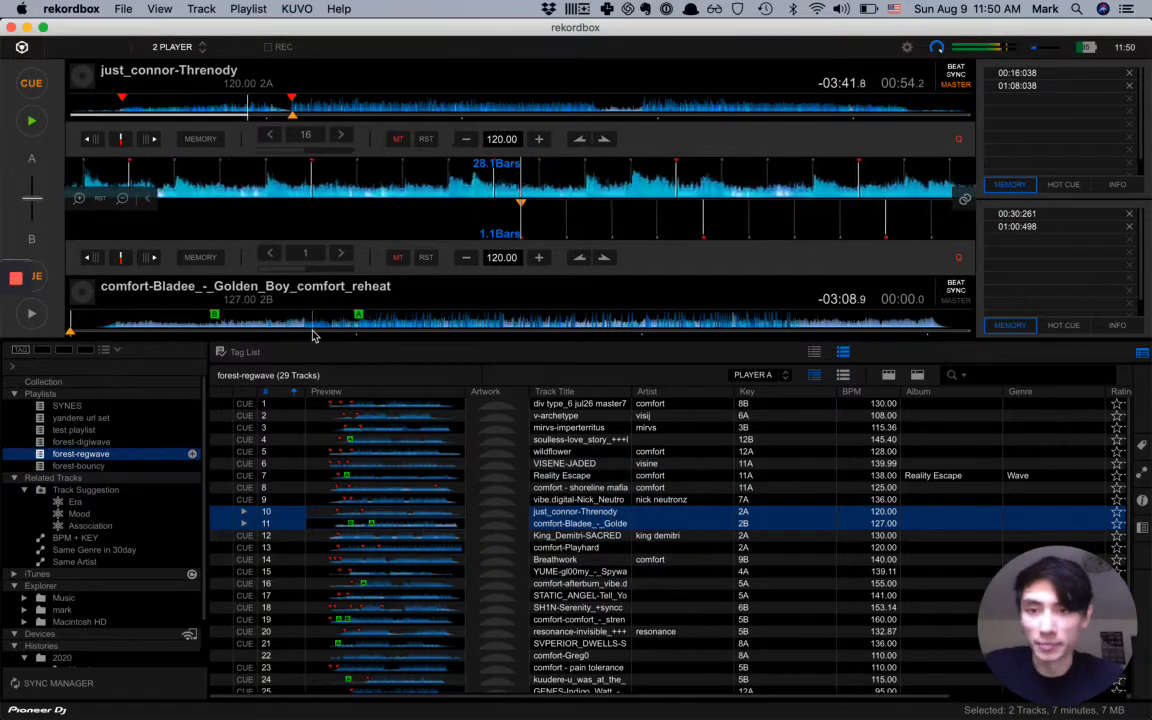
{"action": "key", "text": "1"}
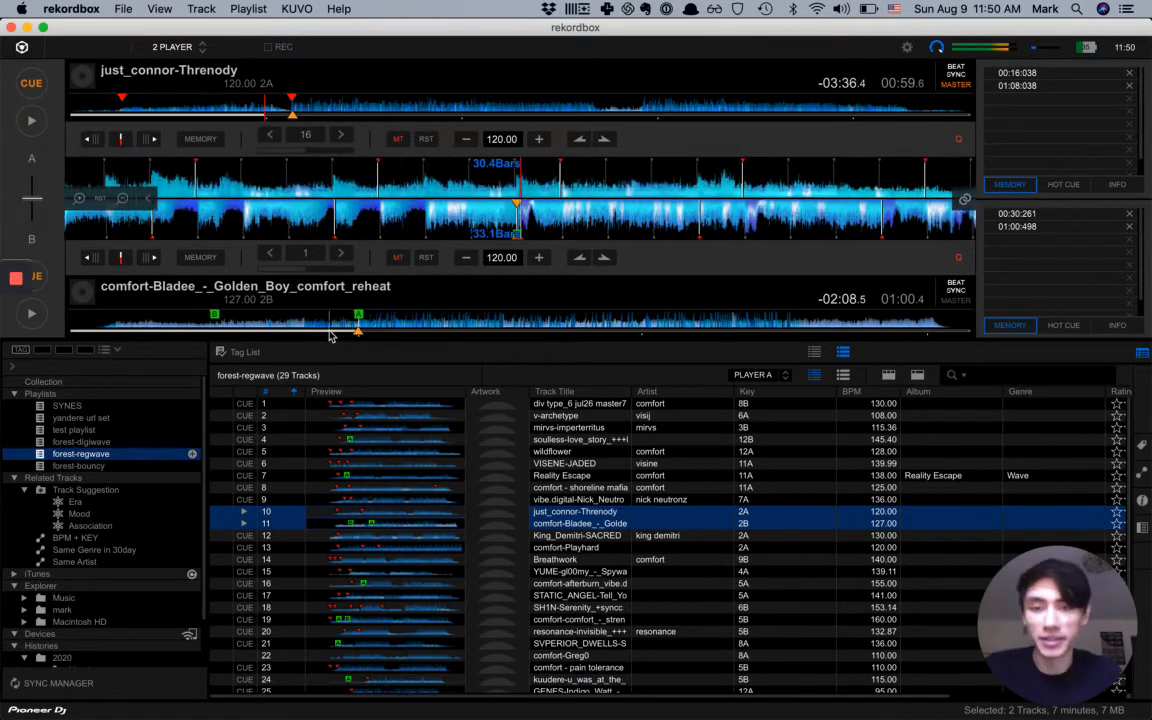
{"action": "key", "text": "1"}
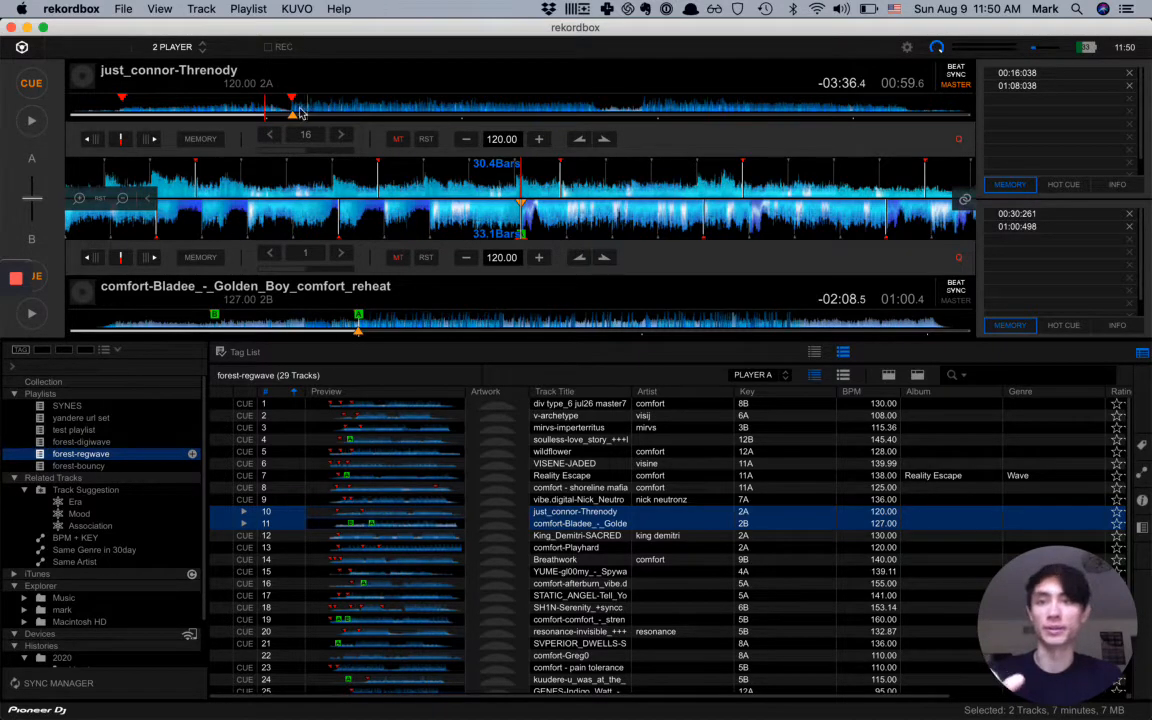
- Play just_connor-Threnody from shortly before its 01:08 memory cue, bring in Golden Boy from hot cue A at that cue, and raise the system volume
{"action": "left_click", "coordinate": [260, 106]}
{"action": "key", "text": "XF86AudioRaiseVolume"}
{"action": "key", "text": "XF86AudioRaiseVolume"}
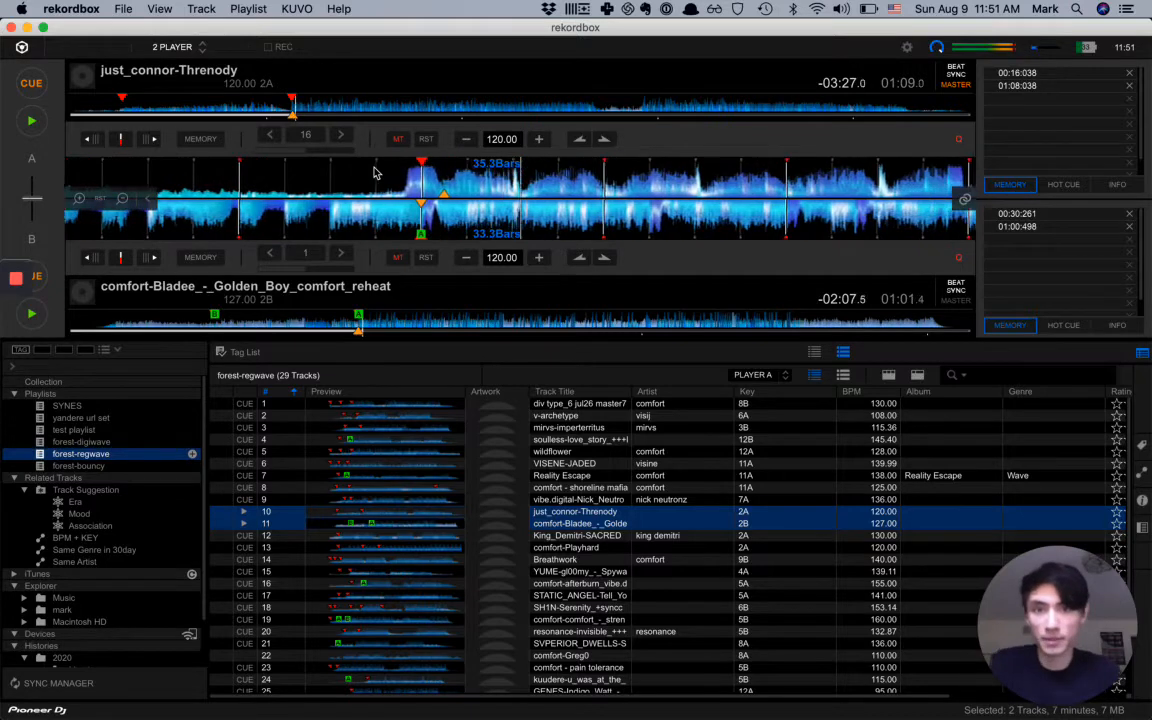
{"action": "key", "text": "XF86AudioRaiseVolume"}
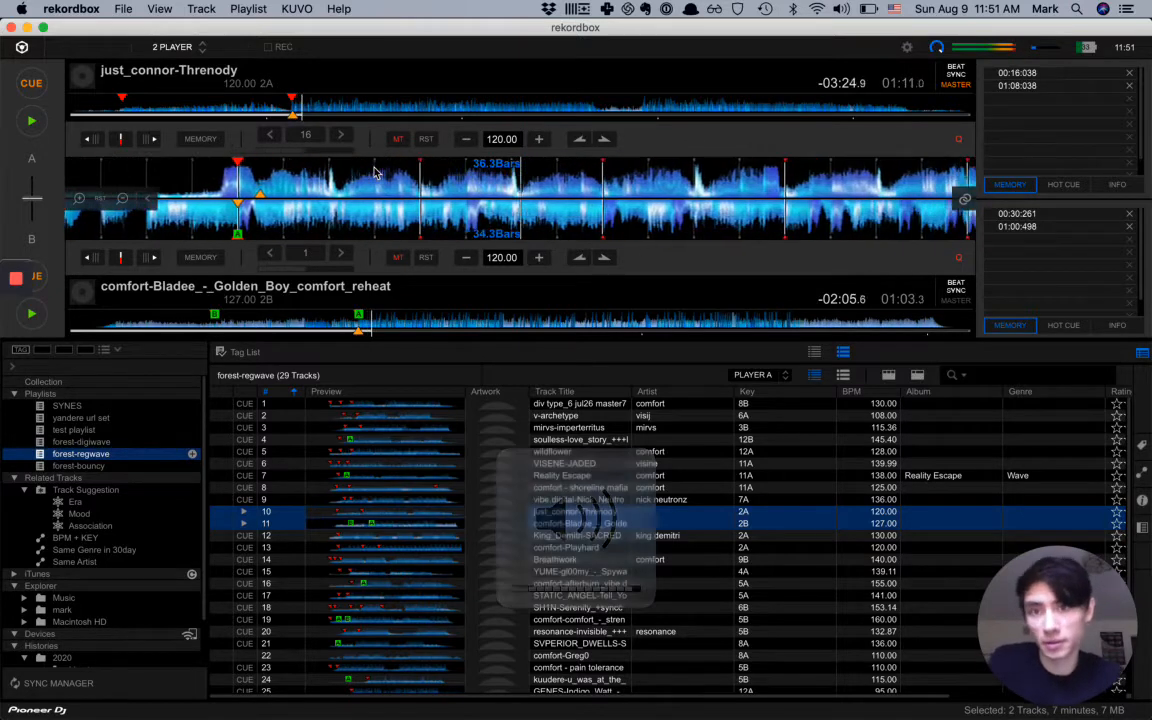
{"action": "key", "text": "XF86AudioRaiseVolume"}
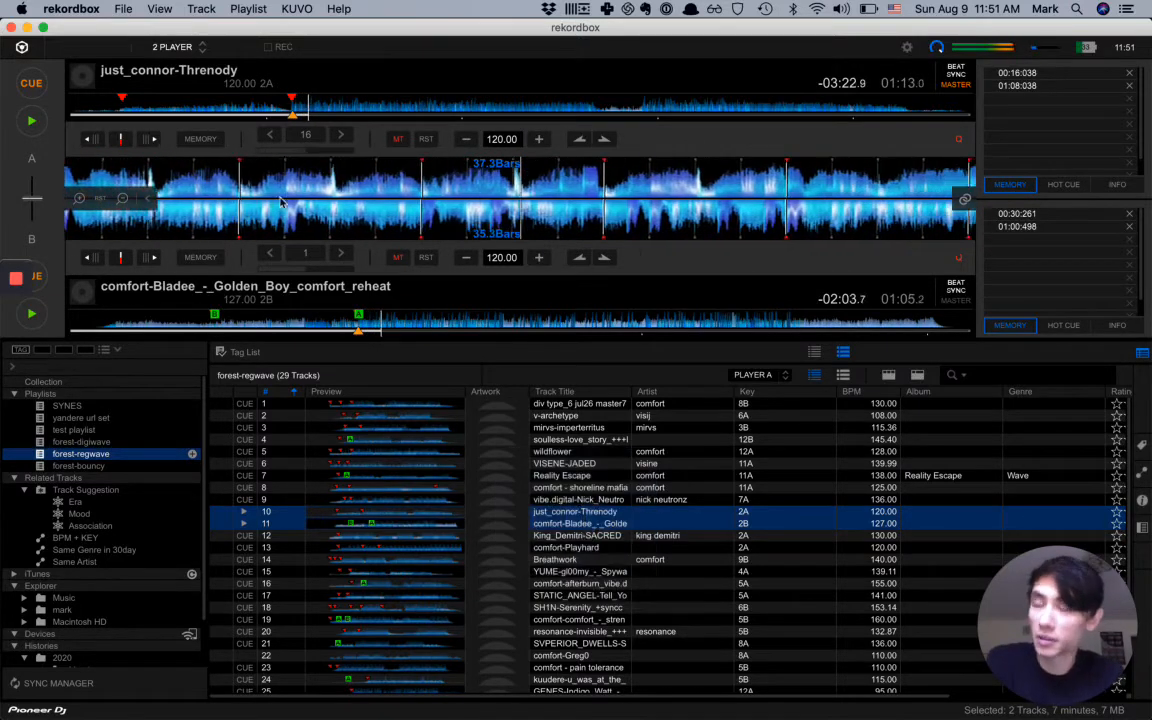
{"action": "key", "text": "XF86AudioRaiseVolume"}
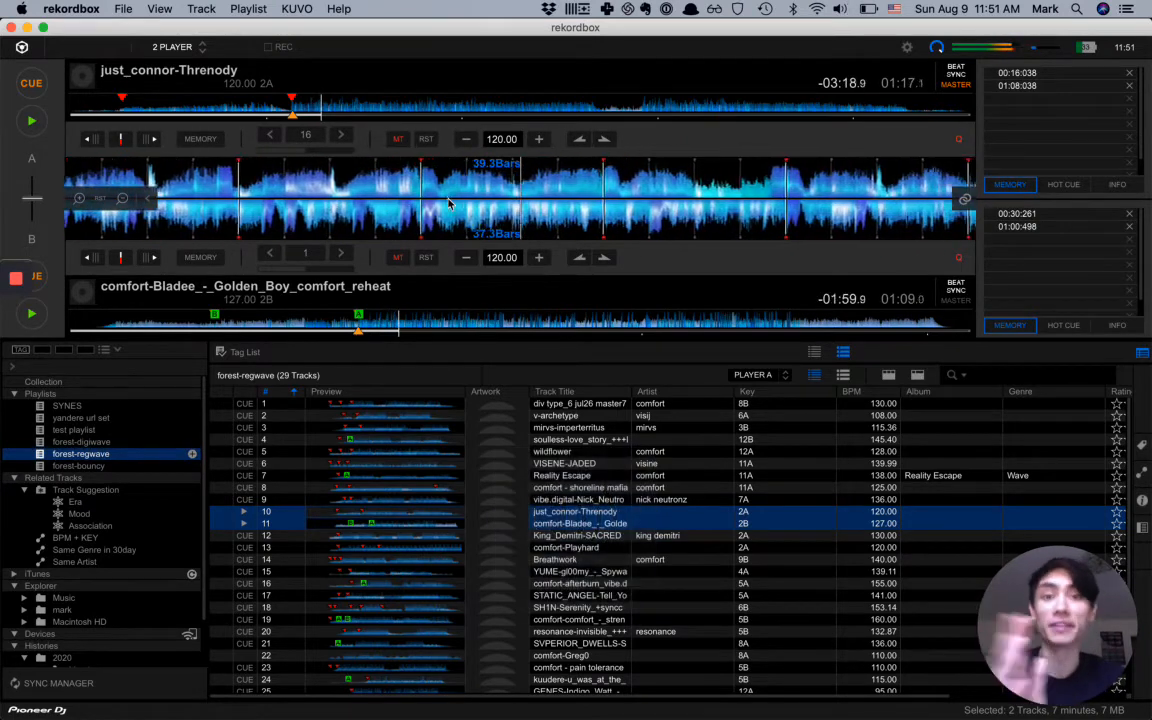
- Raise the system volume and pause both just_connor-Threnody and Golden Boy
{"action": "key", "text": "XF86AudioRaiseVolume"}
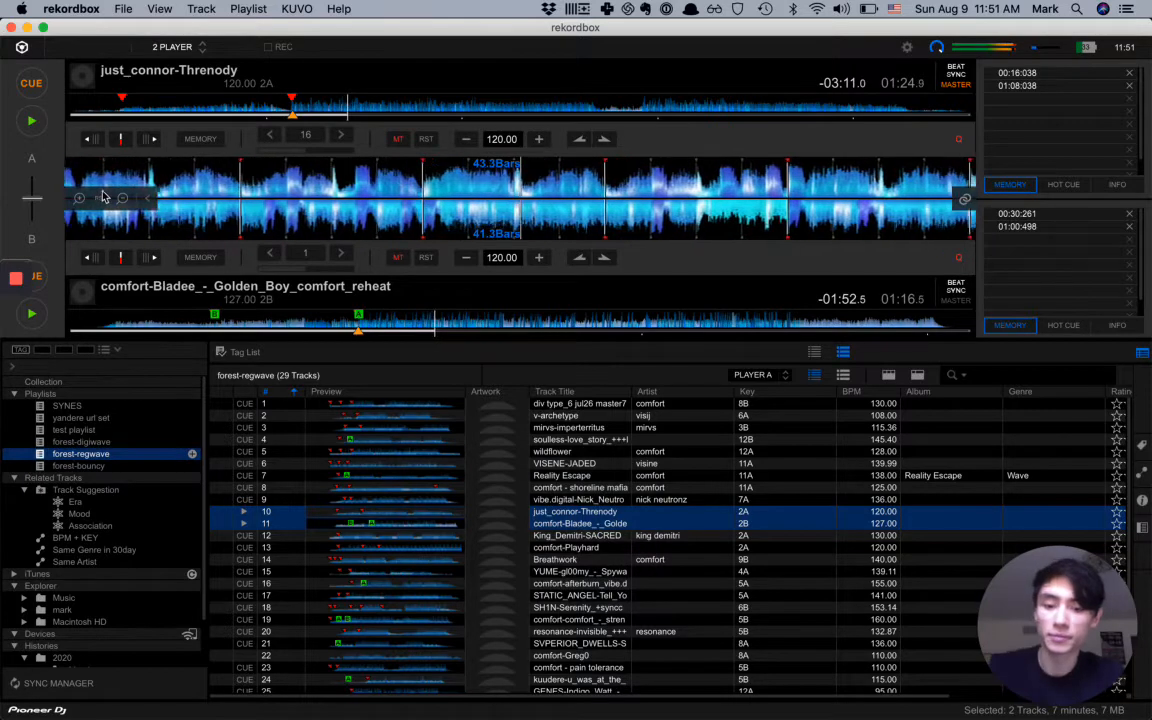
{"action": "key", "text": "space"}
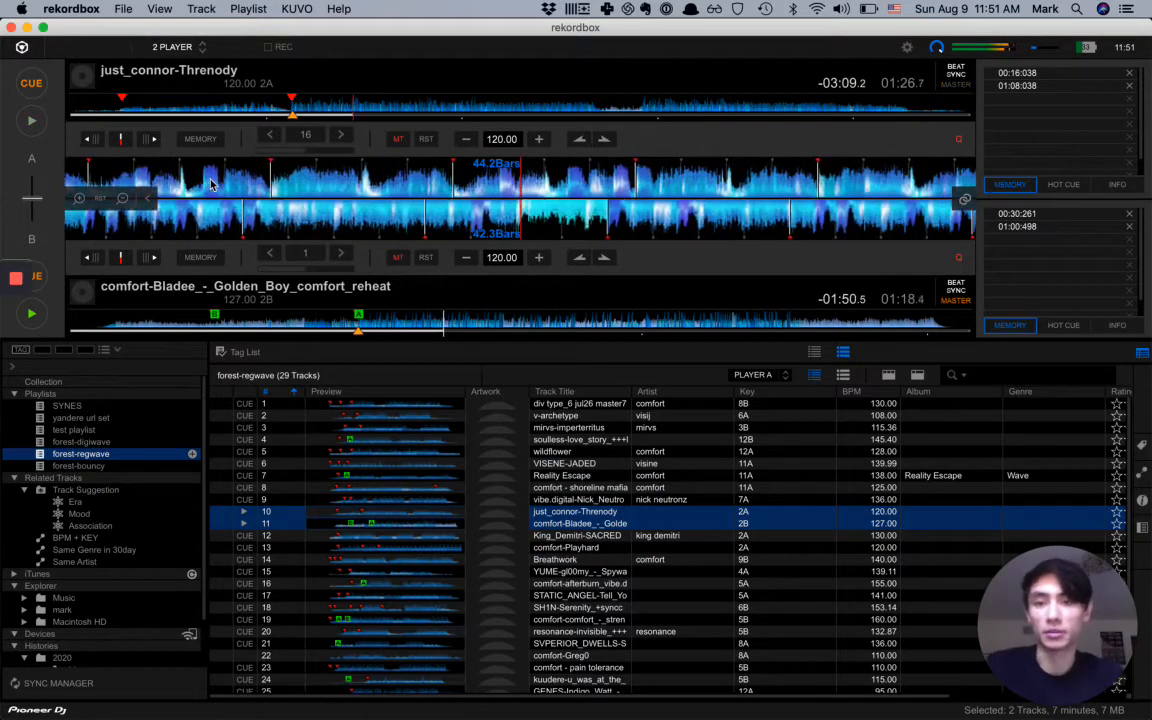
{"action": "key", "text": "shift+space"}
- Replay just_connor-Threnody from about 1:02 and bring in Golden Boy from its hot cue A at Threnody's 01:08 memory cue
{"action": "left_click", "coordinate": [268, 106]}
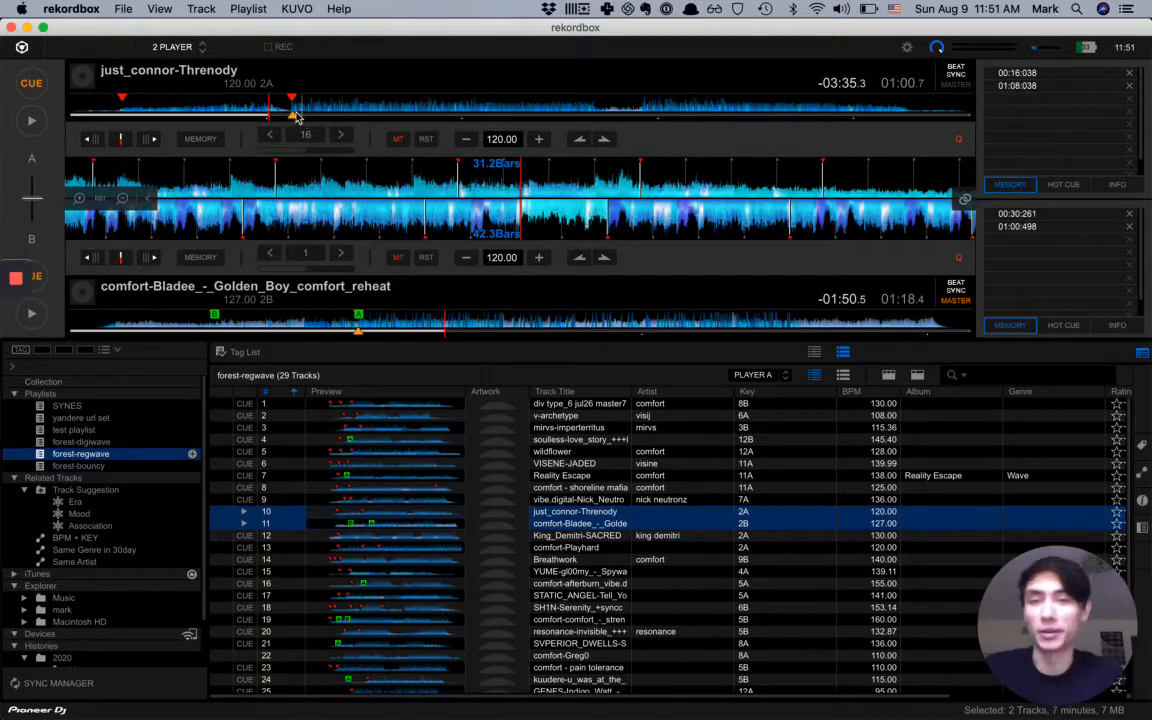
{"action": "left_click", "coordinate": [275, 112]}
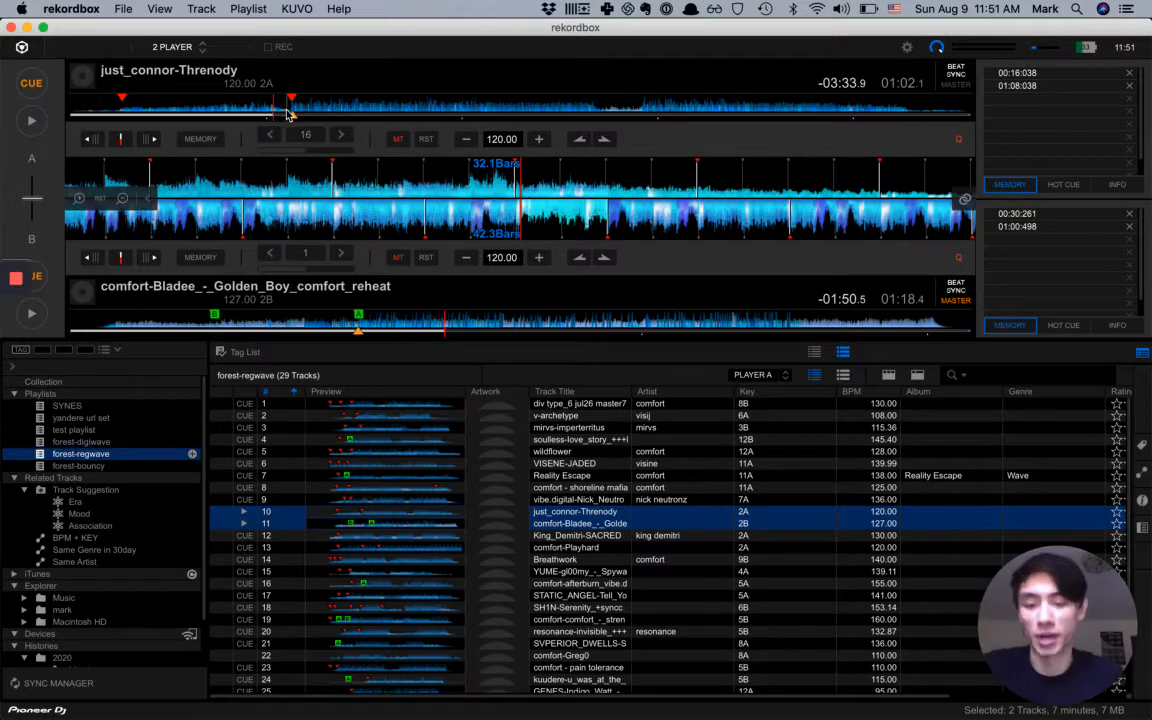
{"action": "key", "text": "space"}
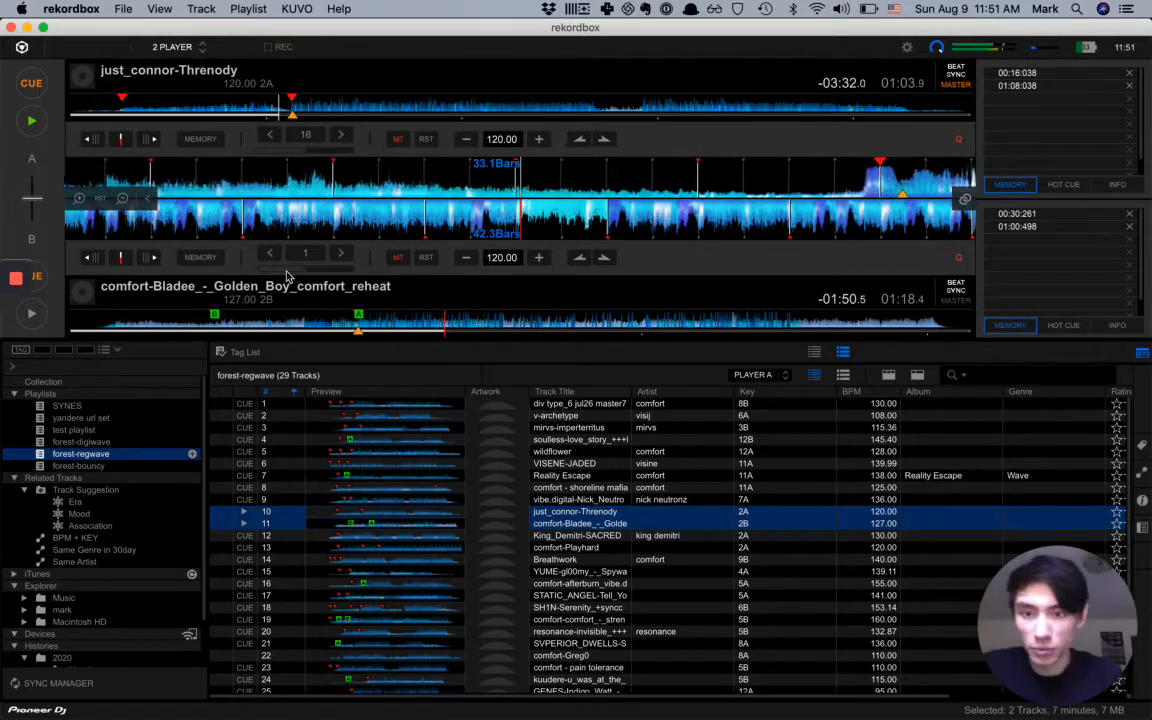
{"action": "key", "text": "m"}
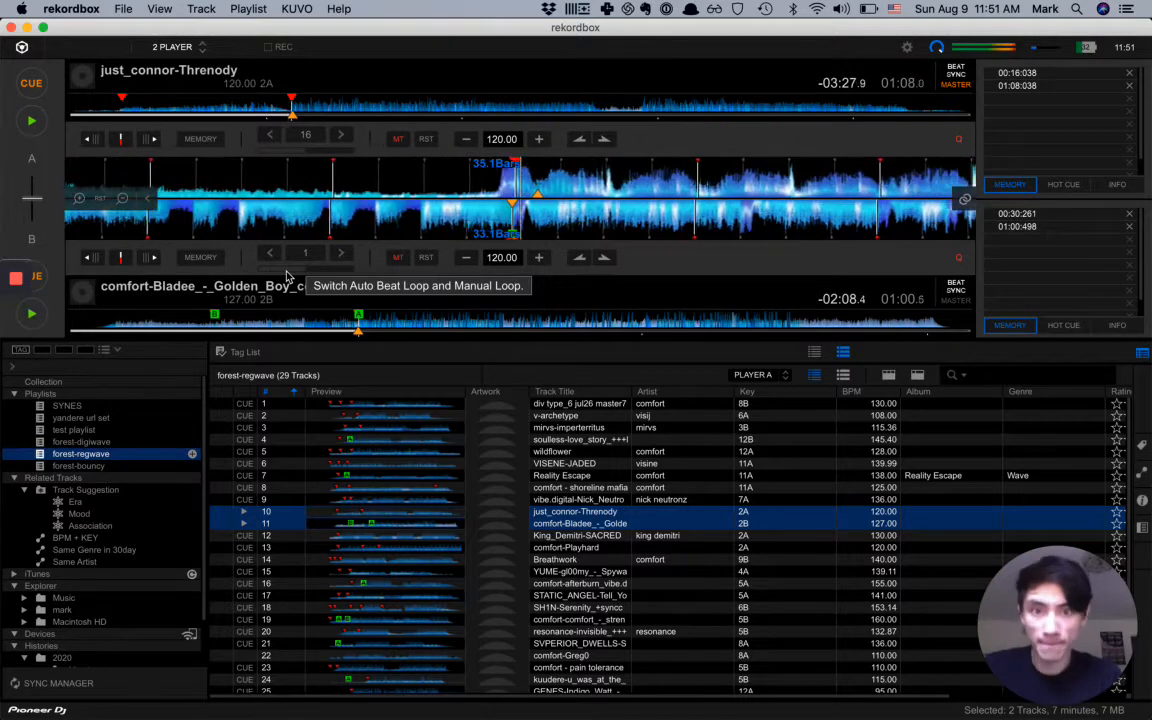
{"action": "key", "text": "shift+space"}
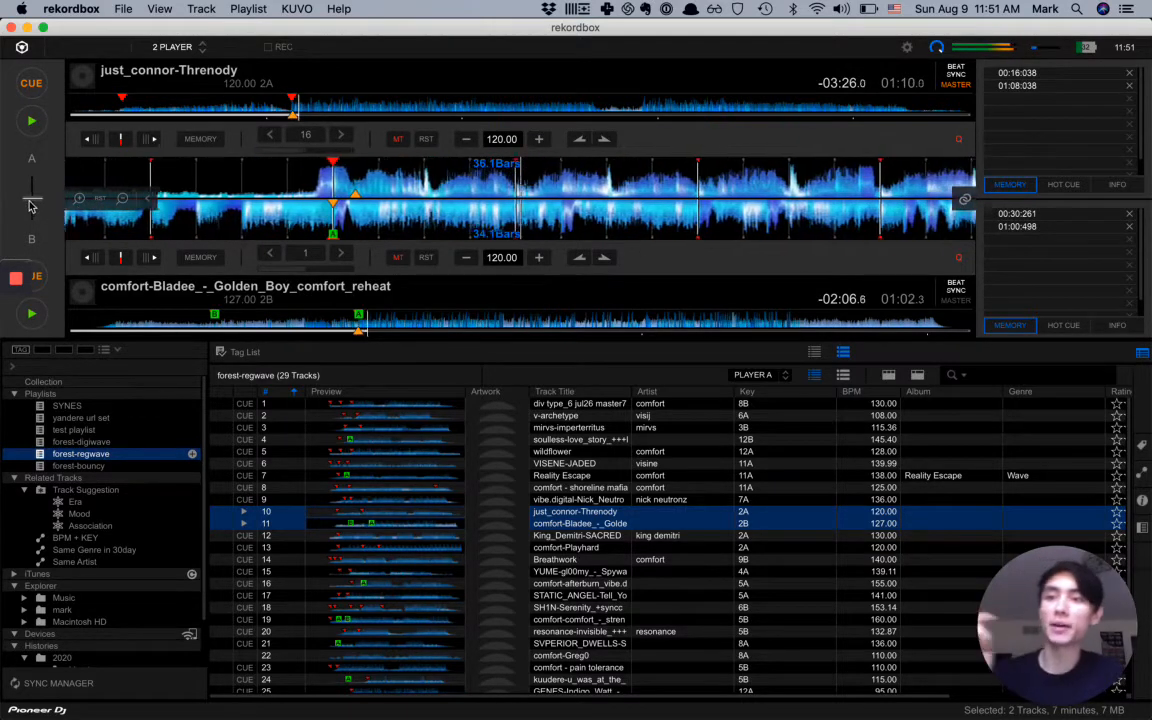
- Shift the crossfader slightly towards player A while both tracks play, adjust the system volume, and pause both players
{"action": "mouse_move", "coordinate": [30, 202]}
{"action": "left_mouse_down"}
{"action": "mouse_move", "coordinate": [32, 250]}
{"action": "mouse_move", "coordinate": [37, 167]}
{"action": "mouse_move", "coordinate": [36, 226]}
{"action": "mouse_move", "coordinate": [37, 190]}
{"action": "left_mouse_up"}
{"action": "key", "text": "XF86AudioLowerVolume"}
{"action": "key", "text": "XF86AudioRaiseVolume"}
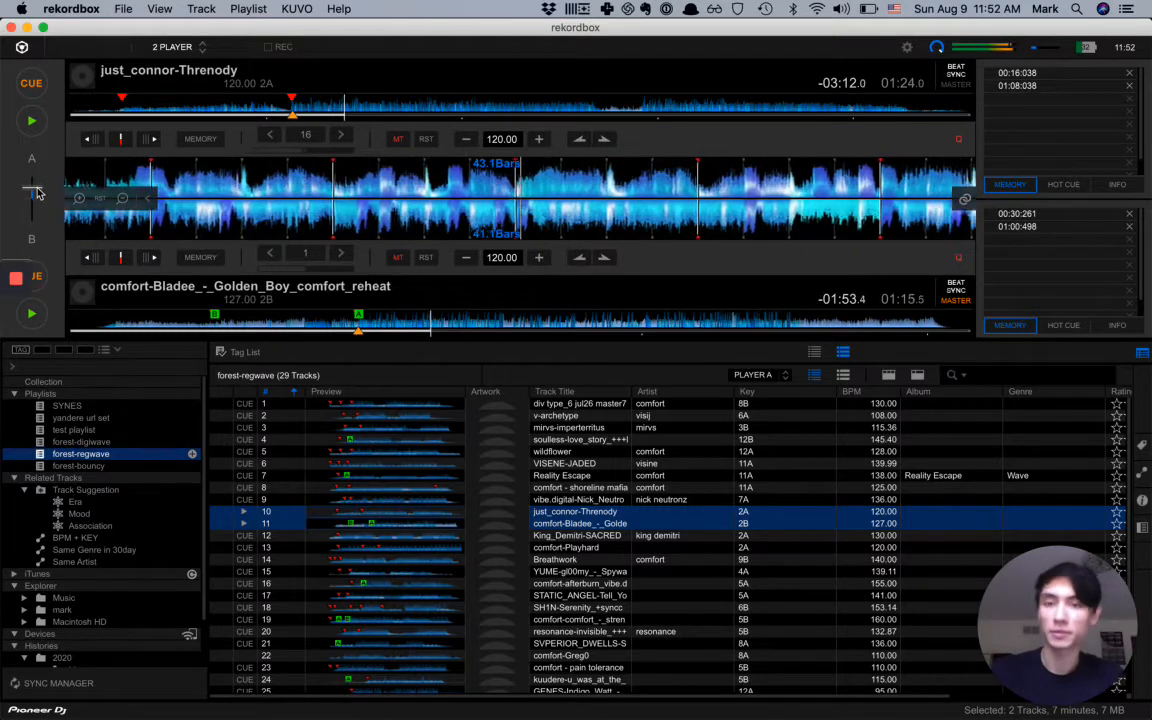
{"action": "key", "text": "z"}
{"action": "key", "text": "m"}
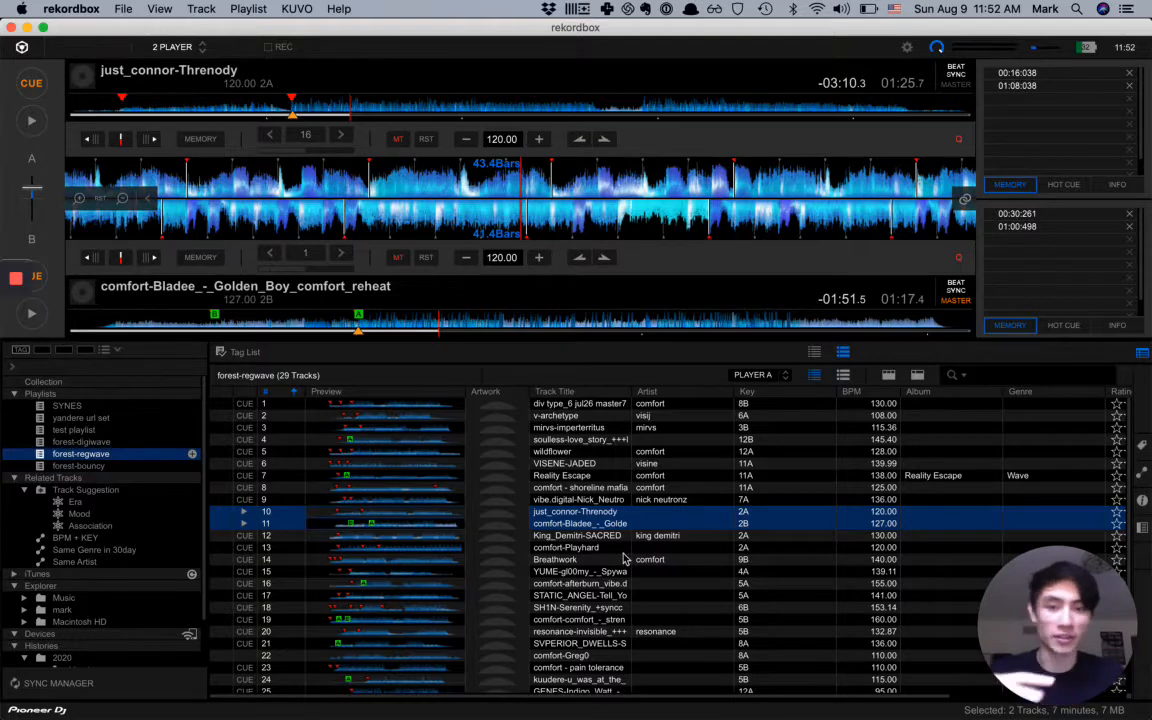
{"action": "scroll", "coordinate": [624, 558], "scroll_direction": "down", "scroll_amount": 2}
{"action": "scroll", "coordinate": [624, 558], "scroll_direction": "down", "scroll_amount": 2}
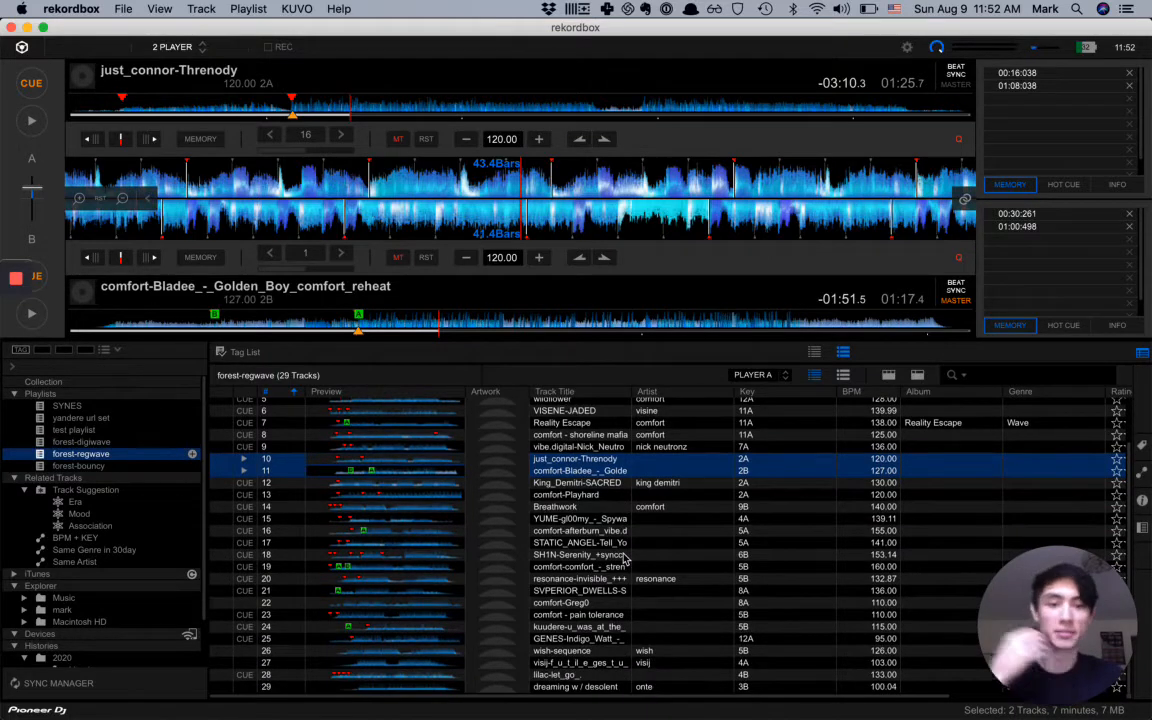
{"action": "scroll", "coordinate": [587, 557], "scroll_direction": "up", "scroll_amount": 3}
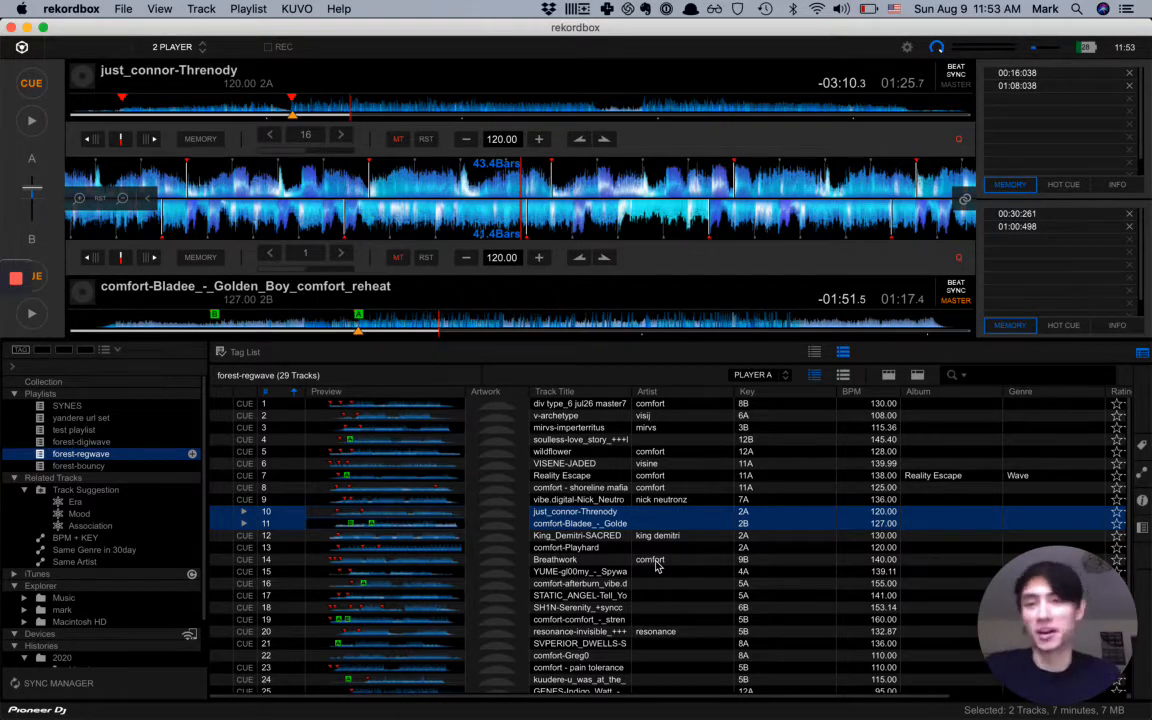
- Switch to Ableton Live and examine the forebois mix arrangement from its first clip down to the bounced mix tracks
{"action": "key", "text": "super+Tab"}
{"action": "key", "text": "super+Tab"}
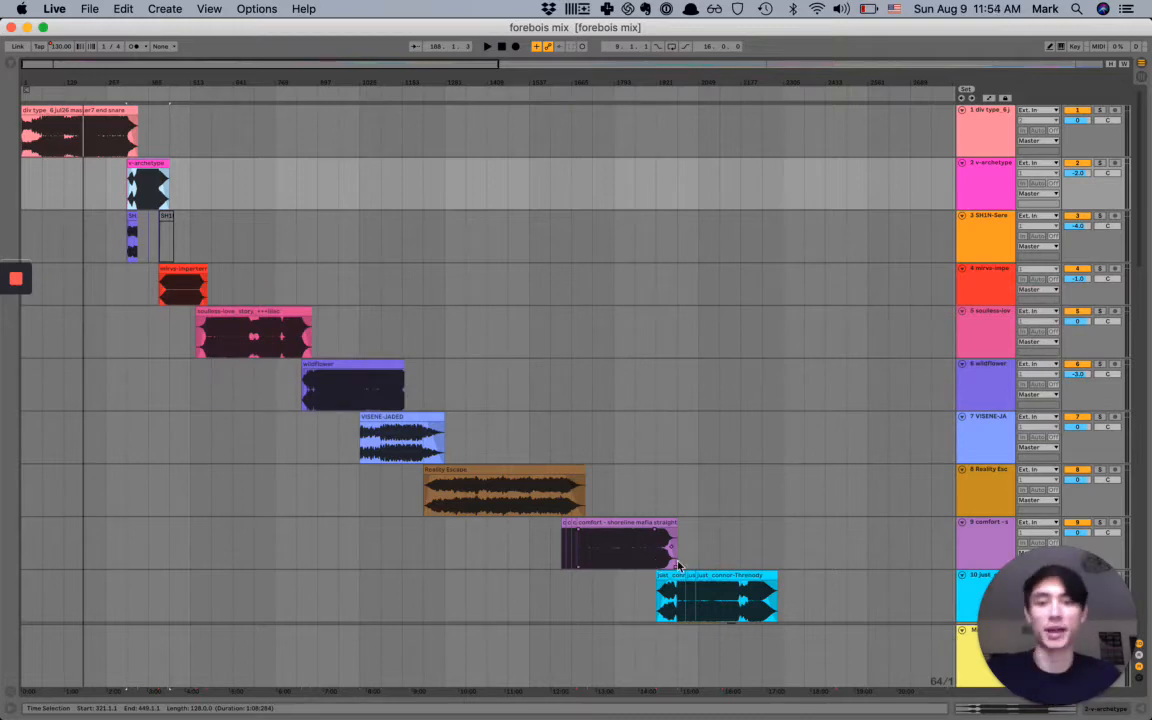
{"action": "key", "text": "minus"}
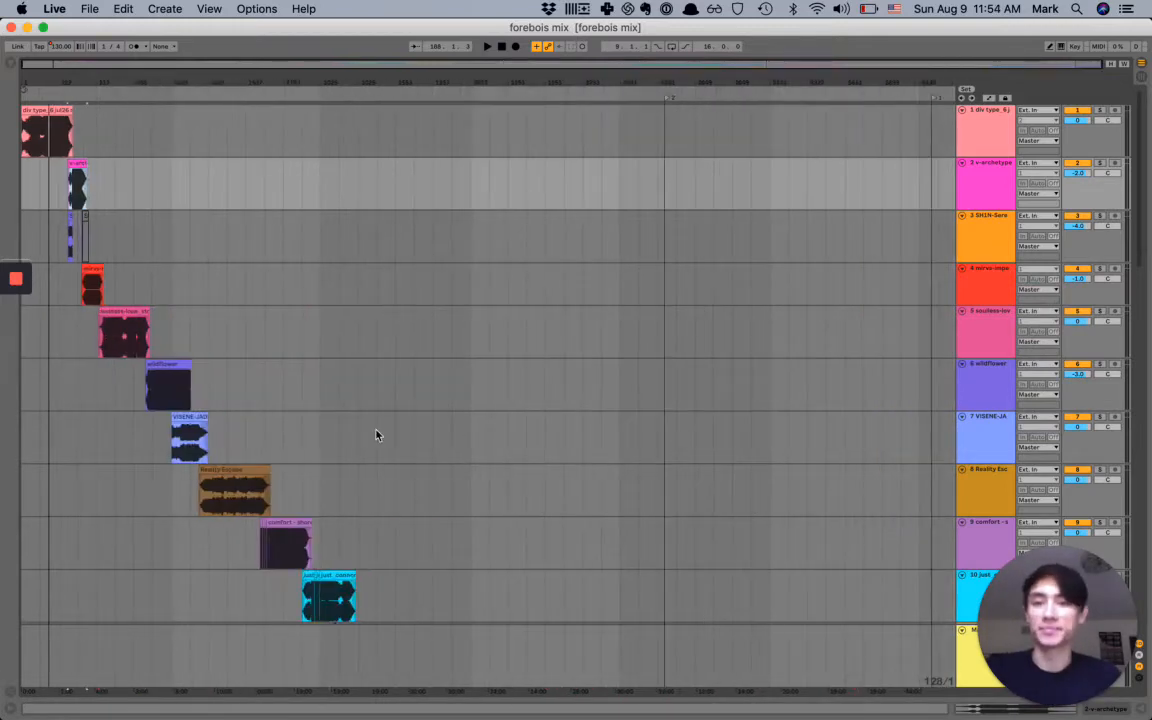
{"action": "scroll", "coordinate": [376, 435], "scroll_direction": "down", "scroll_amount": 15}
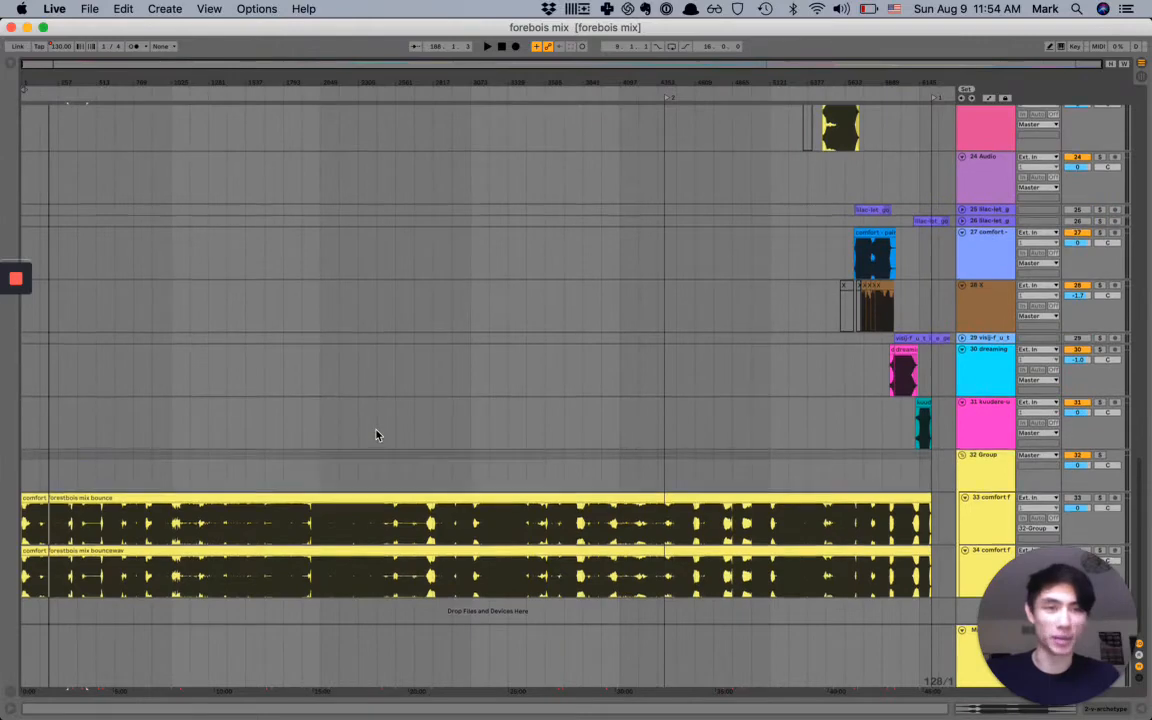
{"action": "scroll", "coordinate": [376, 435], "scroll_direction": "up", "scroll_amount": 15}
{"action": "scroll", "coordinate": [376, 435], "scroll_direction": "up", "scroll_amount": 4}
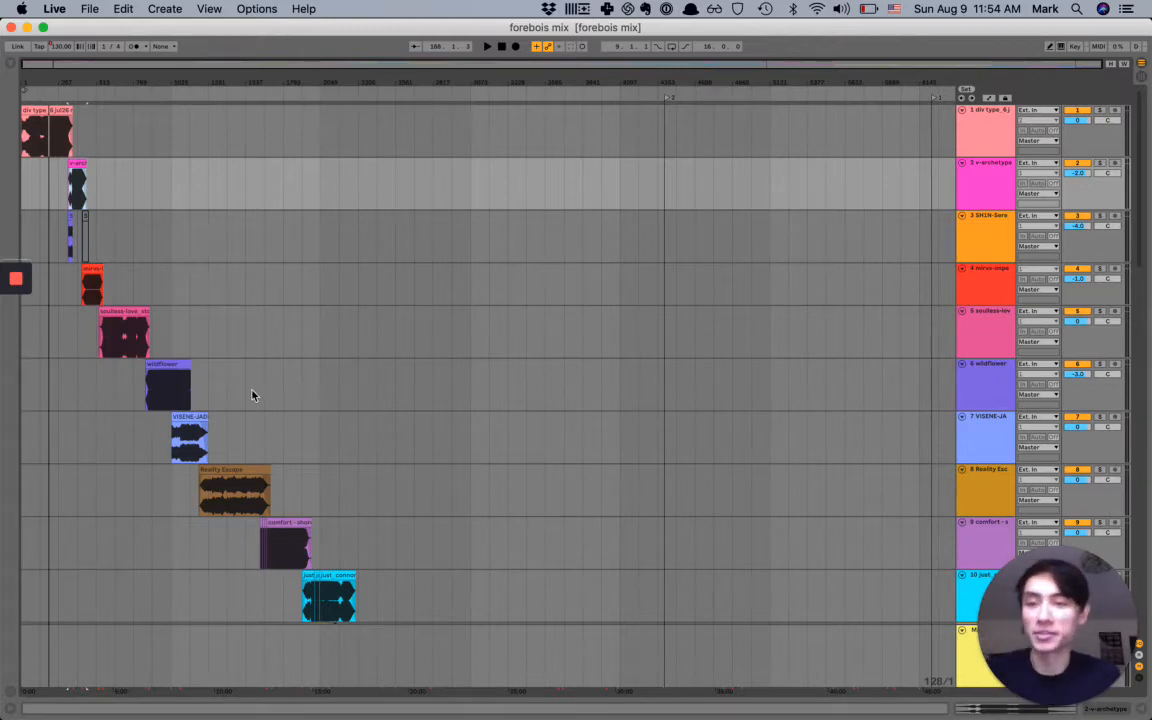
{"action": "scroll", "coordinate": [252, 391], "scroll_direction": "up", "scroll_amount": 5}
{"action": "scroll", "coordinate": [252, 391], "scroll_direction": "left", "scroll_amount": 4}
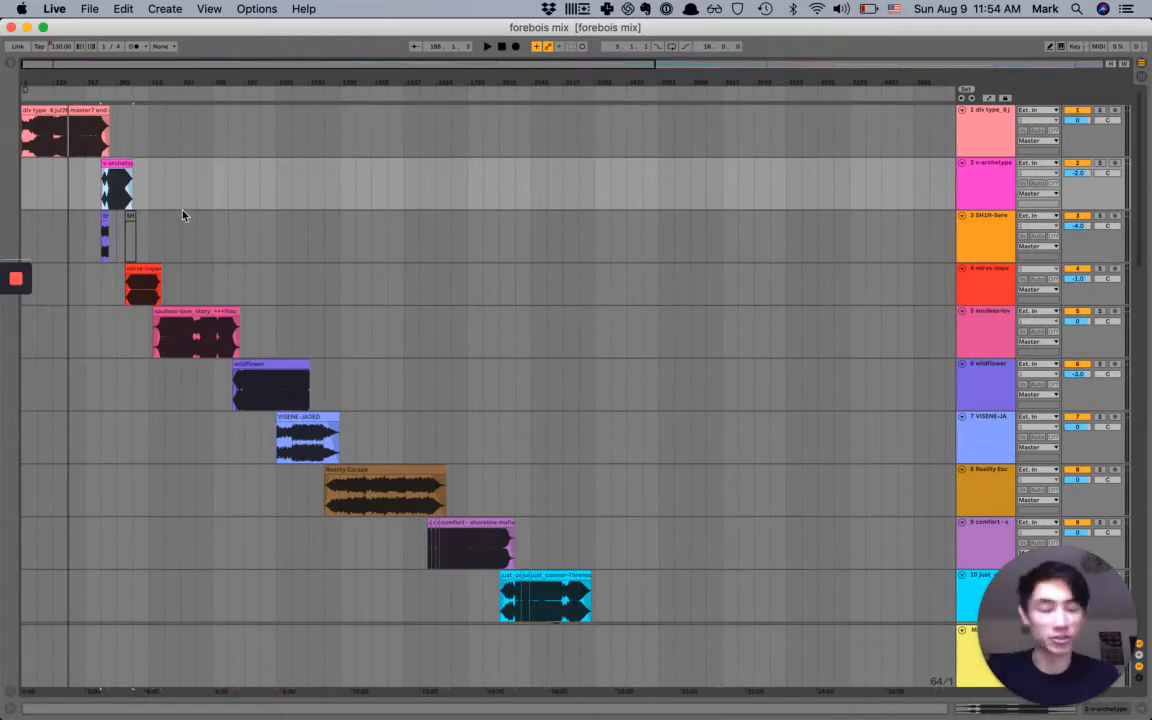
- Show the automation lanes to examine the master tempo and per-track automation over the opening tracks, and hide them again
{"action": "key", "text": "a"}
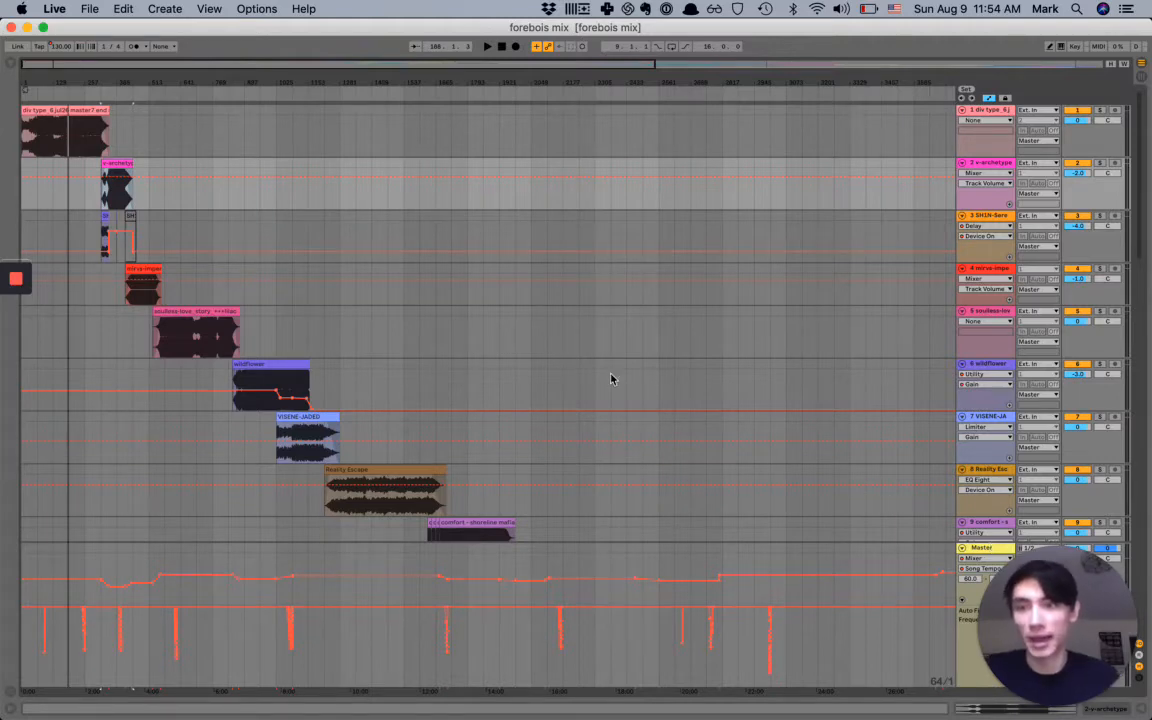
{"action": "scroll", "coordinate": [98, 230], "scroll_direction": "up", "scroll_amount": 5}
{"action": "scroll", "coordinate": [105, 253], "scroll_direction": "down", "scroll_amount": 3}
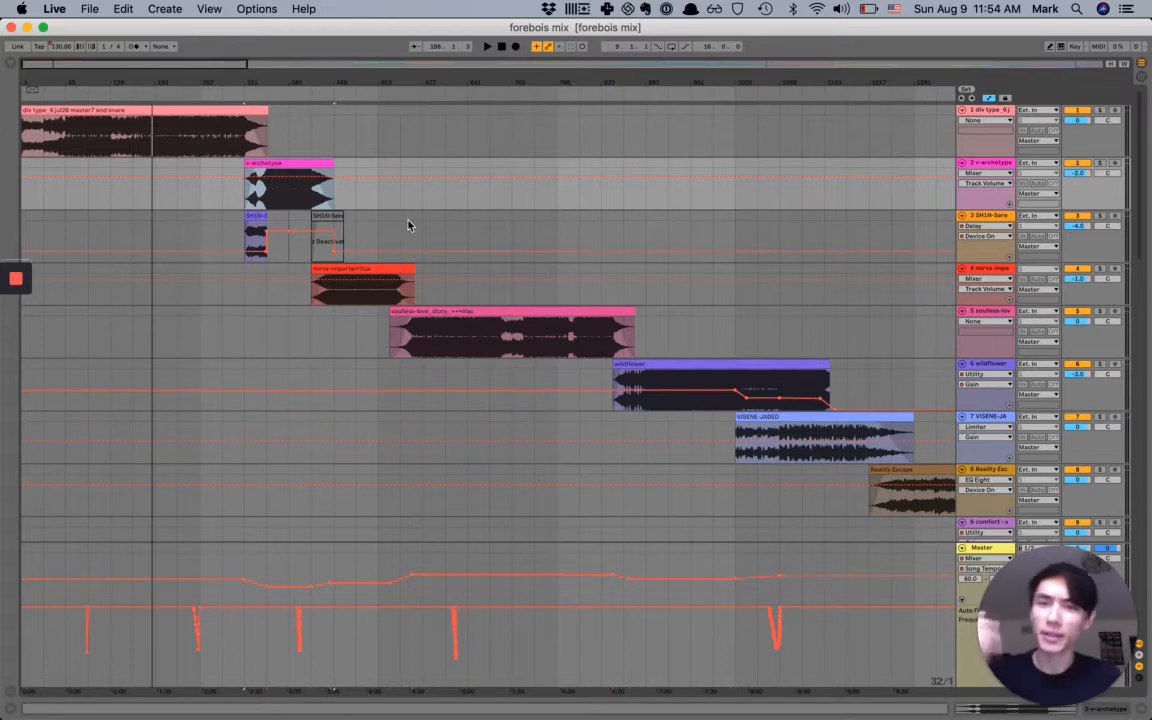
{"action": "scroll", "coordinate": [411, 222], "scroll_direction": "down", "scroll_amount": 3}
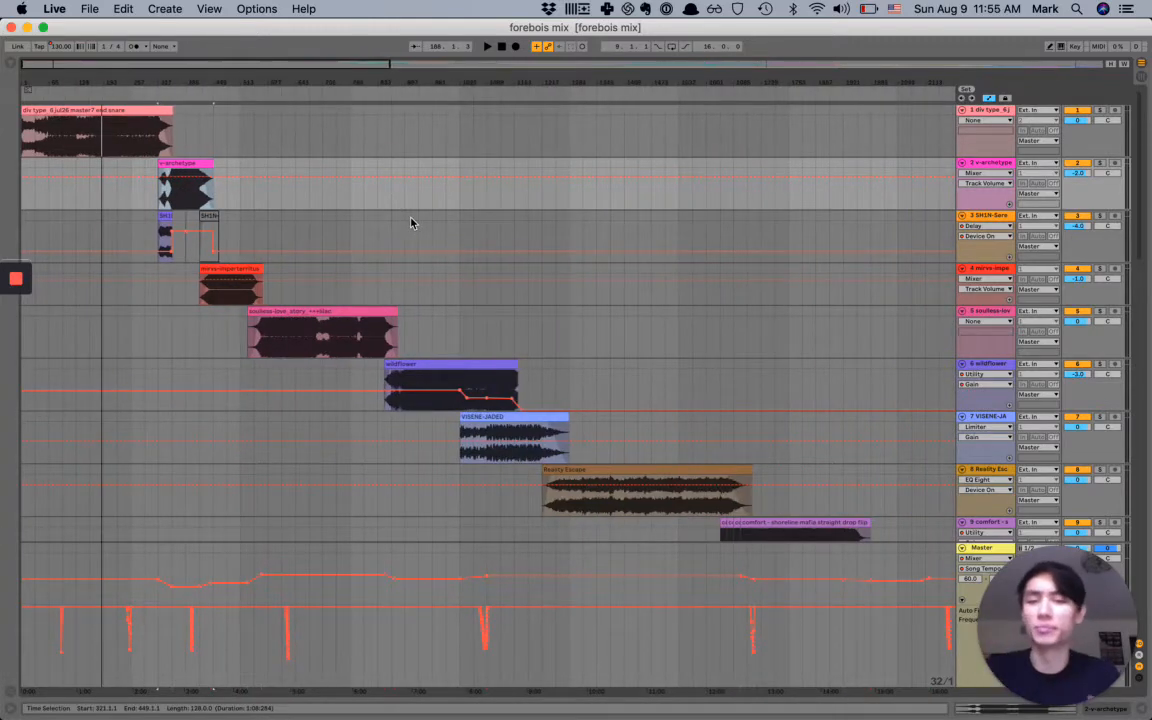
{"action": "key", "text": "a"}
- Examine how the staggered song clips overlap at the transitions from the first track to the resonance clip
{"action": "scroll", "coordinate": [410, 222], "scroll_direction": "down", "scroll_amount": 3}
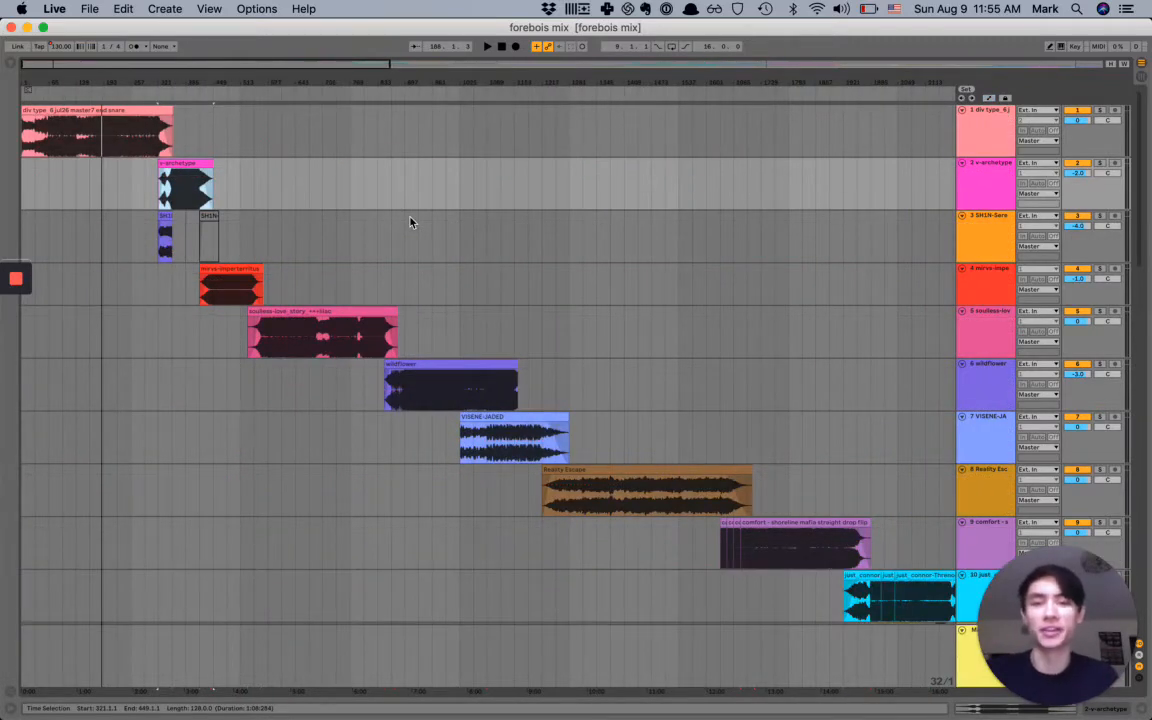
{"action": "scroll", "coordinate": [424, 304], "scroll_direction": "down", "scroll_amount": 1}
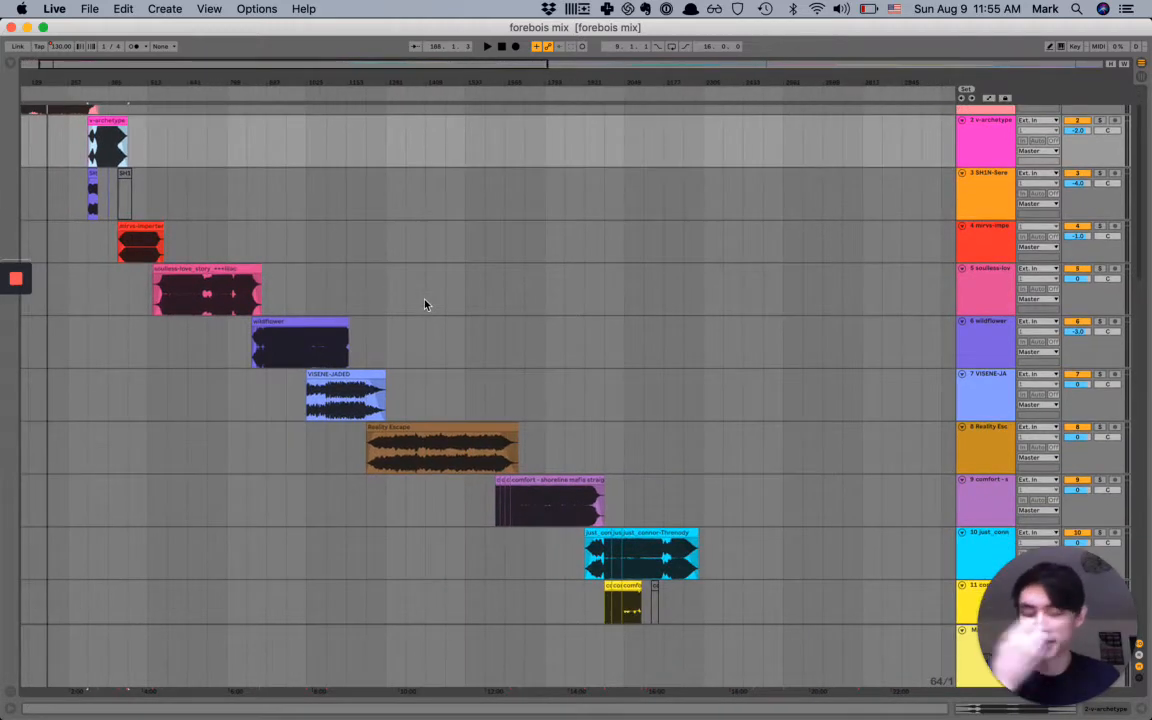
{"action": "scroll", "coordinate": [424, 304], "scroll_direction": "down", "scroll_amount": 4}
{"action": "scroll", "coordinate": [424, 304], "scroll_direction": "down", "scroll_amount": 2}
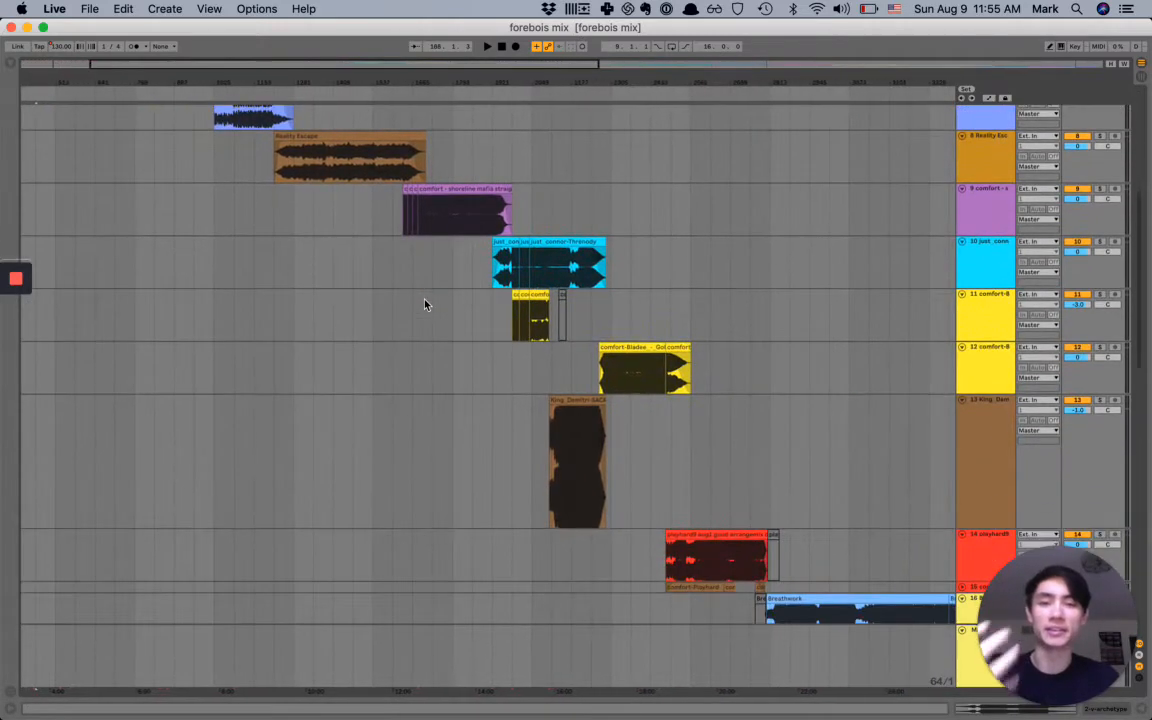
{"action": "scroll", "coordinate": [445, 303], "scroll_direction": "up", "scroll_amount": 3}
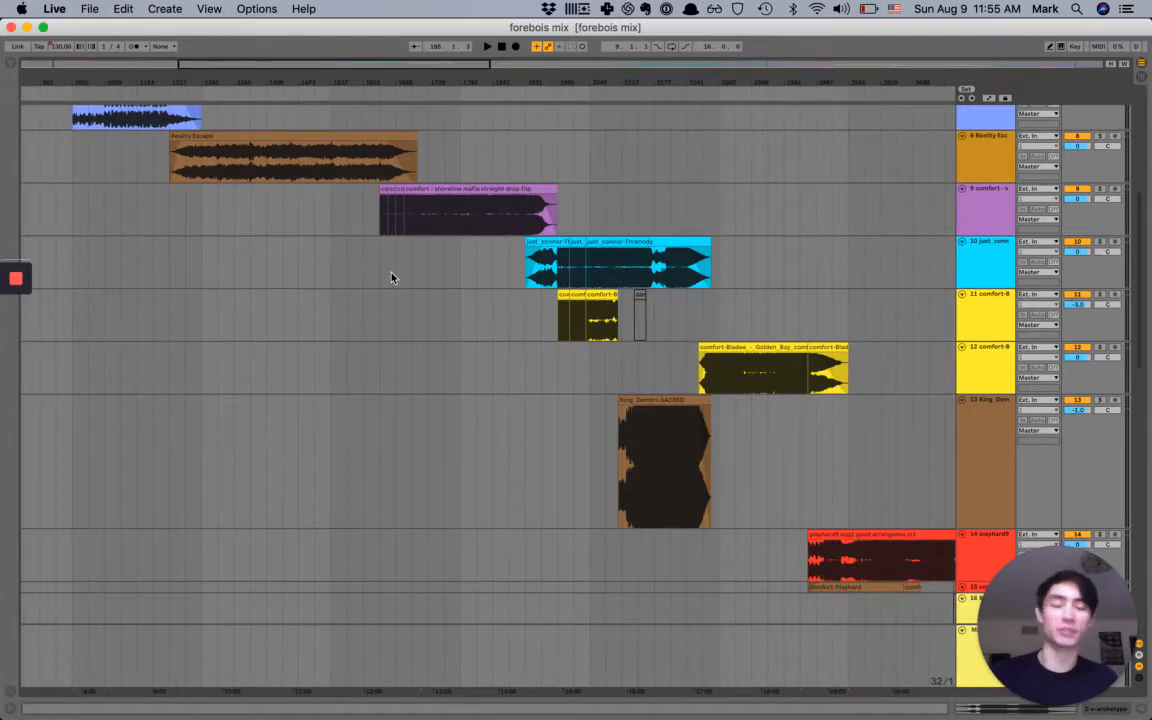
{"action": "scroll", "coordinate": [392, 278], "scroll_direction": "down", "scroll_amount": 6}
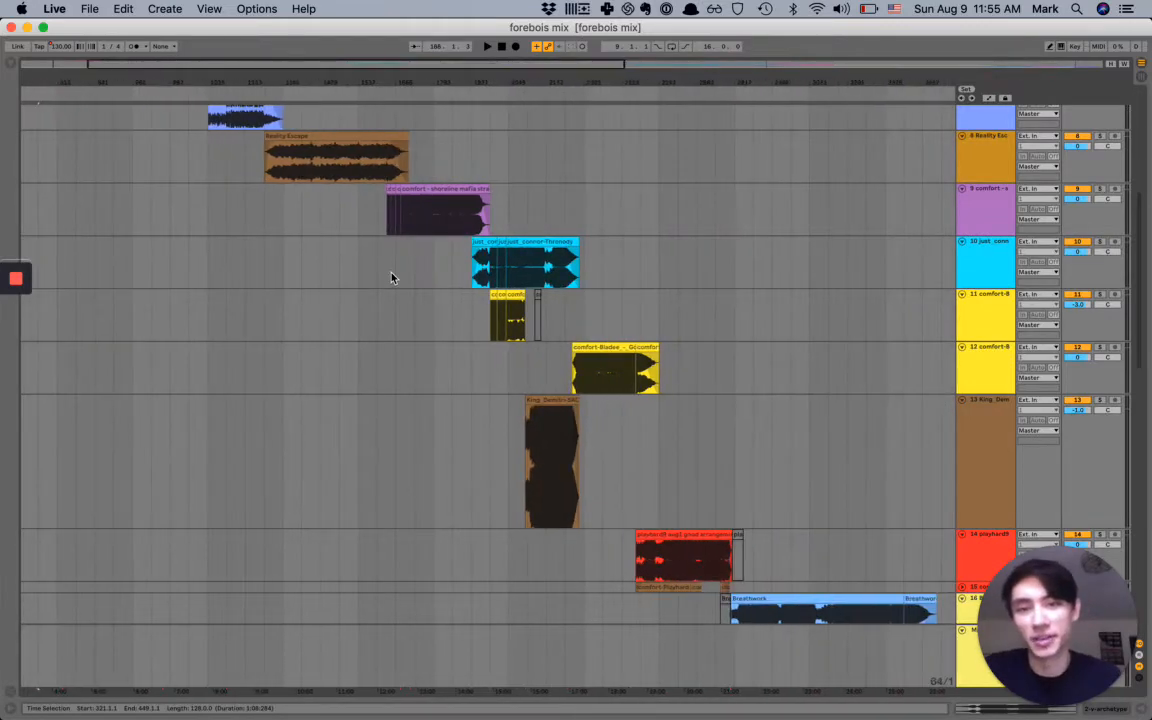
{"action": "scroll", "coordinate": [373, 303], "scroll_direction": "down", "scroll_amount": 8}
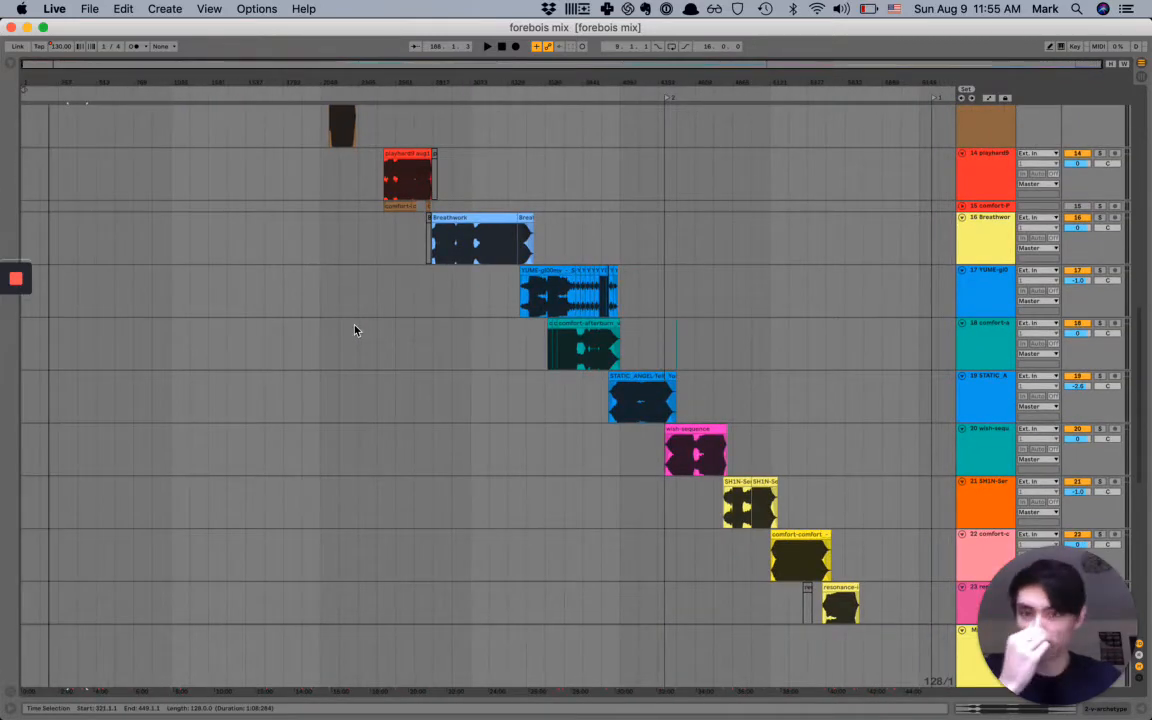
- Return to the start of the arrangement and examine closely how v-archetype overlaps with the SH1N-Serenity clips
{"action": "scroll", "coordinate": [355, 330], "scroll_direction": "up", "scroll_amount": 8}
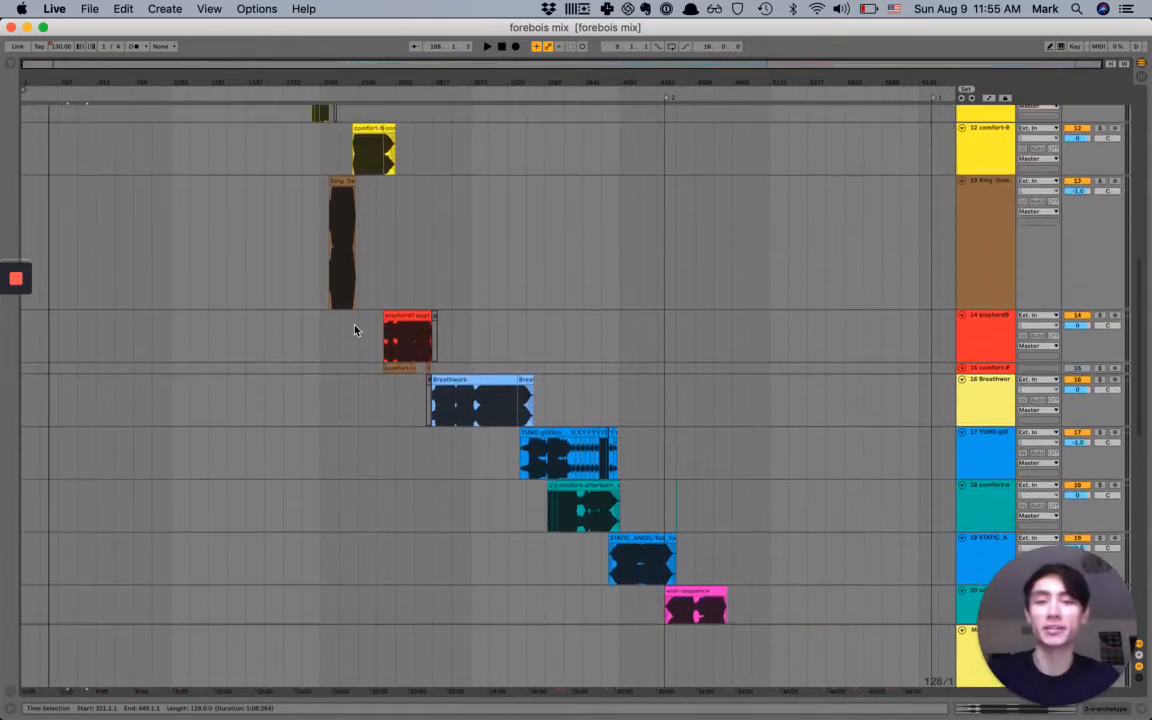
{"action": "scroll", "coordinate": [259, 325], "scroll_direction": "up", "scroll_amount": 8}
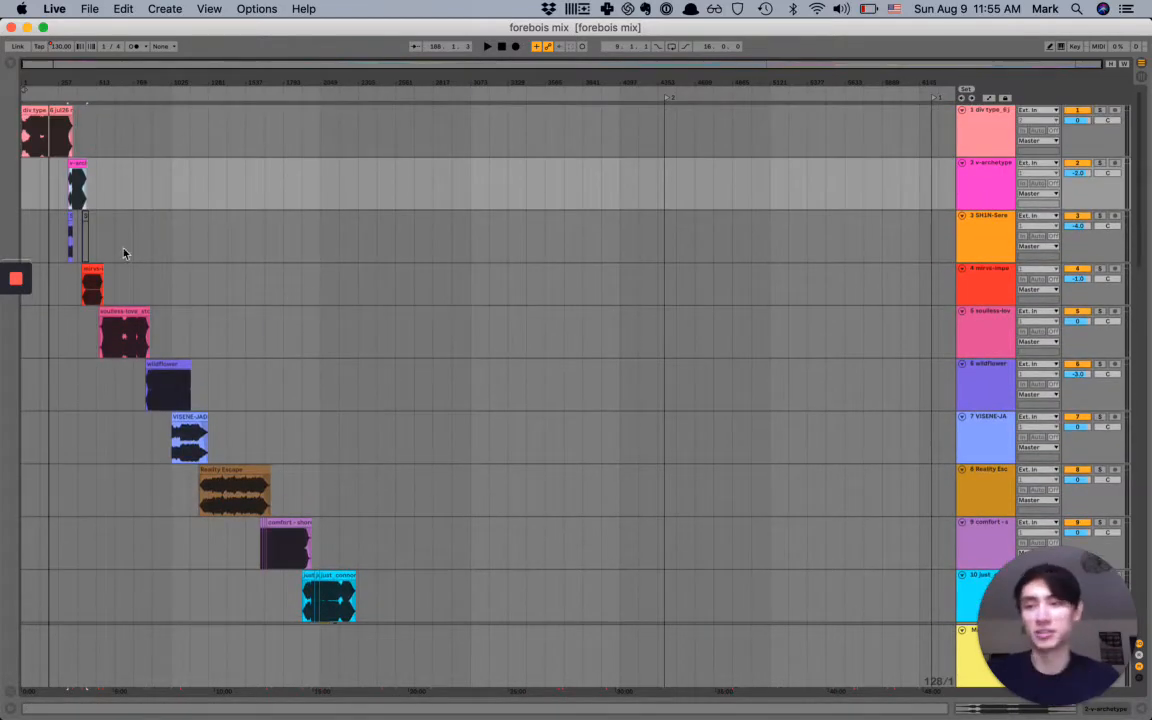
{"action": "scroll", "coordinate": [64, 196], "scroll_direction": "up", "scroll_amount": 10}
{"action": "scroll", "coordinate": [64, 196], "scroll_direction": "up", "scroll_amount": 5}
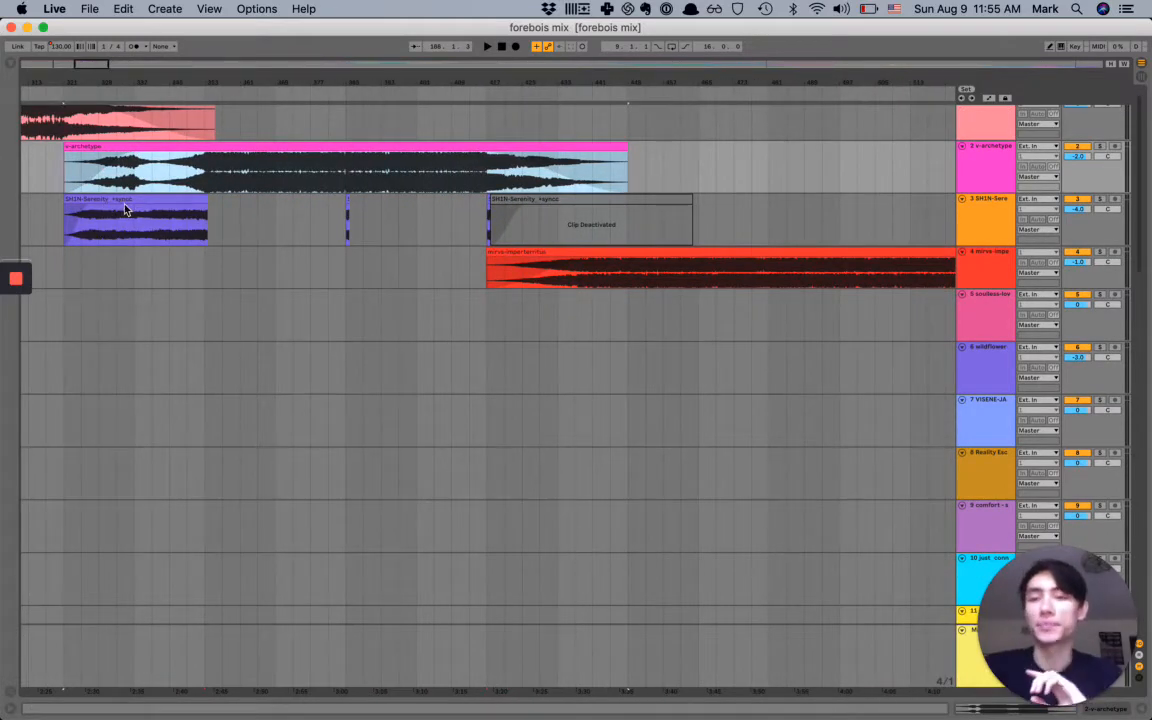
- Switch back to rekordbox and sort the forest-regwave playlist by key in ascending order
{"action": "key", "text": "super+Tab"}
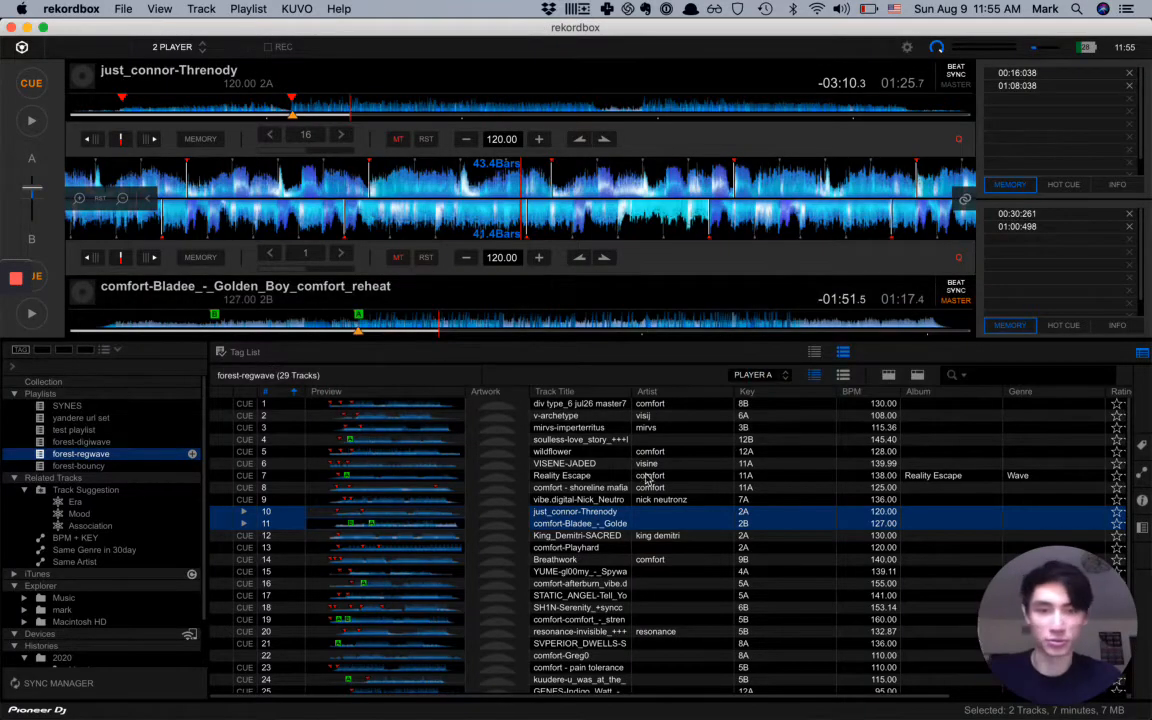
{"action": "left_click", "coordinate": [762, 393]}
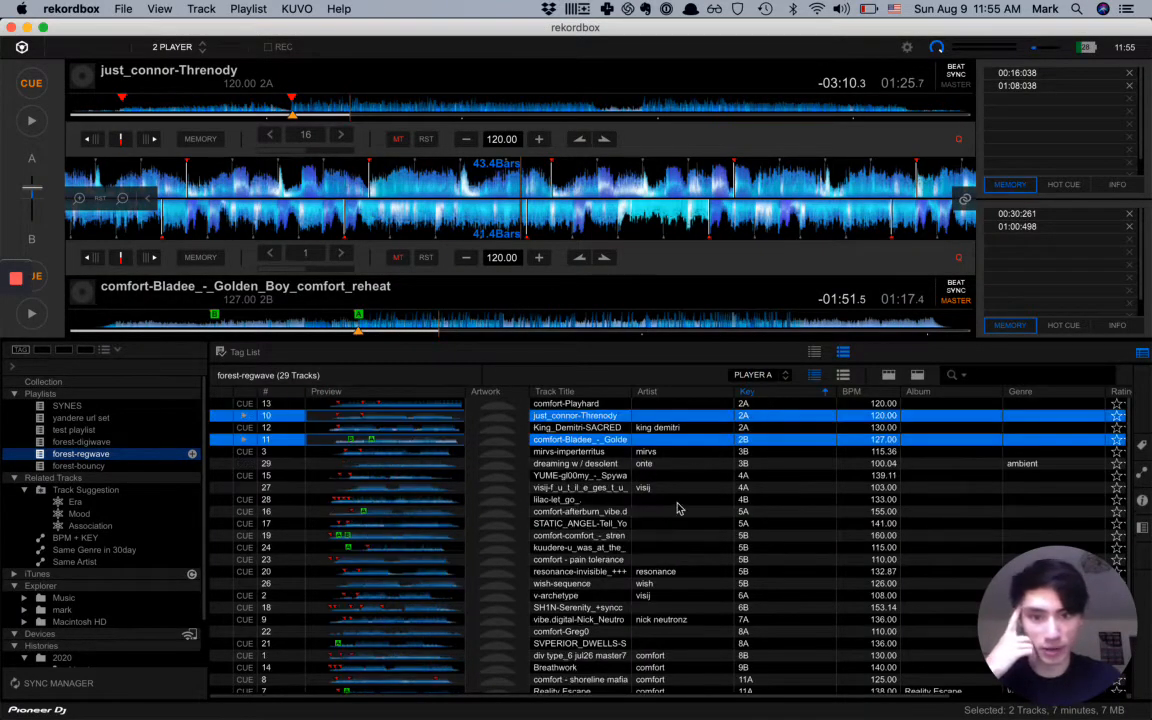
{"action": "scroll", "coordinate": [679, 506], "scroll_direction": "down", "scroll_amount": 2}
{"action": "left_click", "coordinate": [580, 467]}
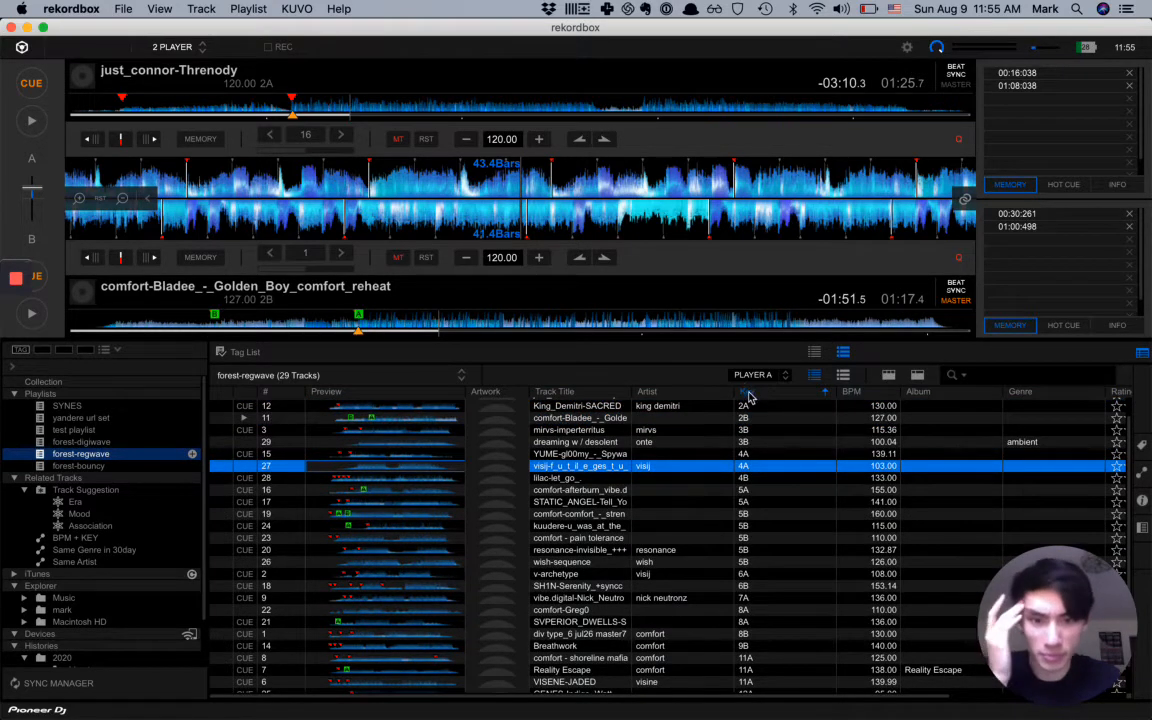
- Select v-archetype and SH1N-Serenity alternately to compare their keys, ending with SH1N-Serenity selected
{"action": "left_click", "coordinate": [587, 584]}
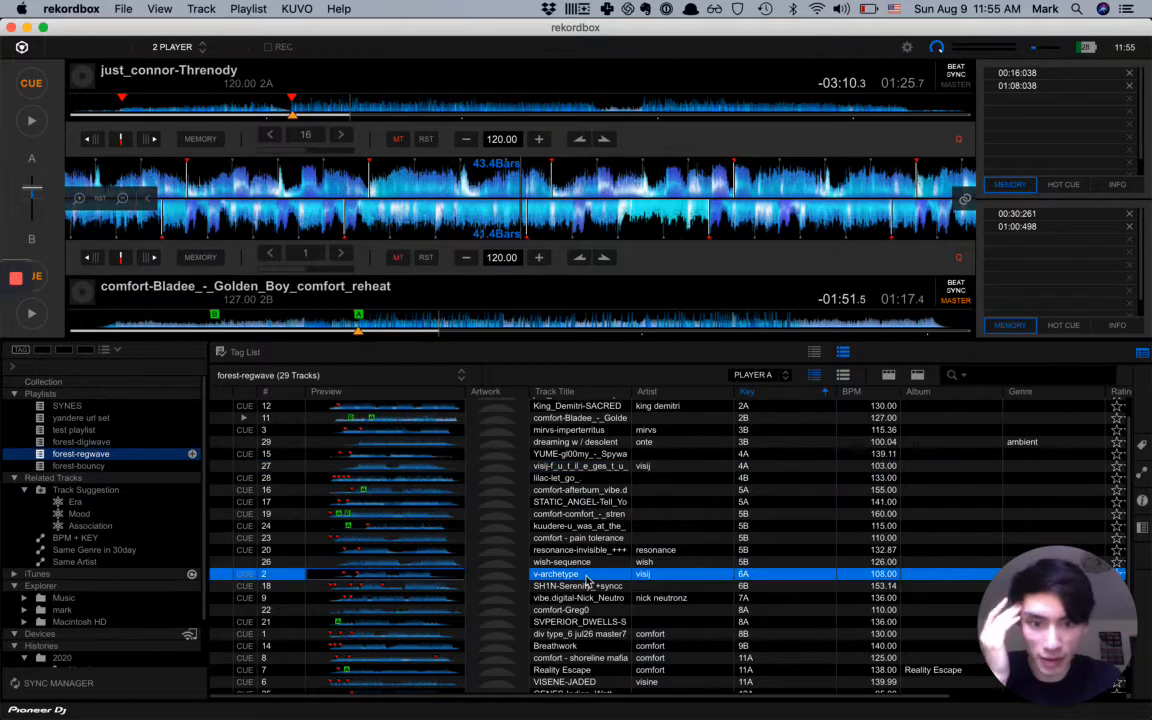
{"action": "scroll", "coordinate": [578, 574], "scroll_direction": "down", "scroll_amount": 1}
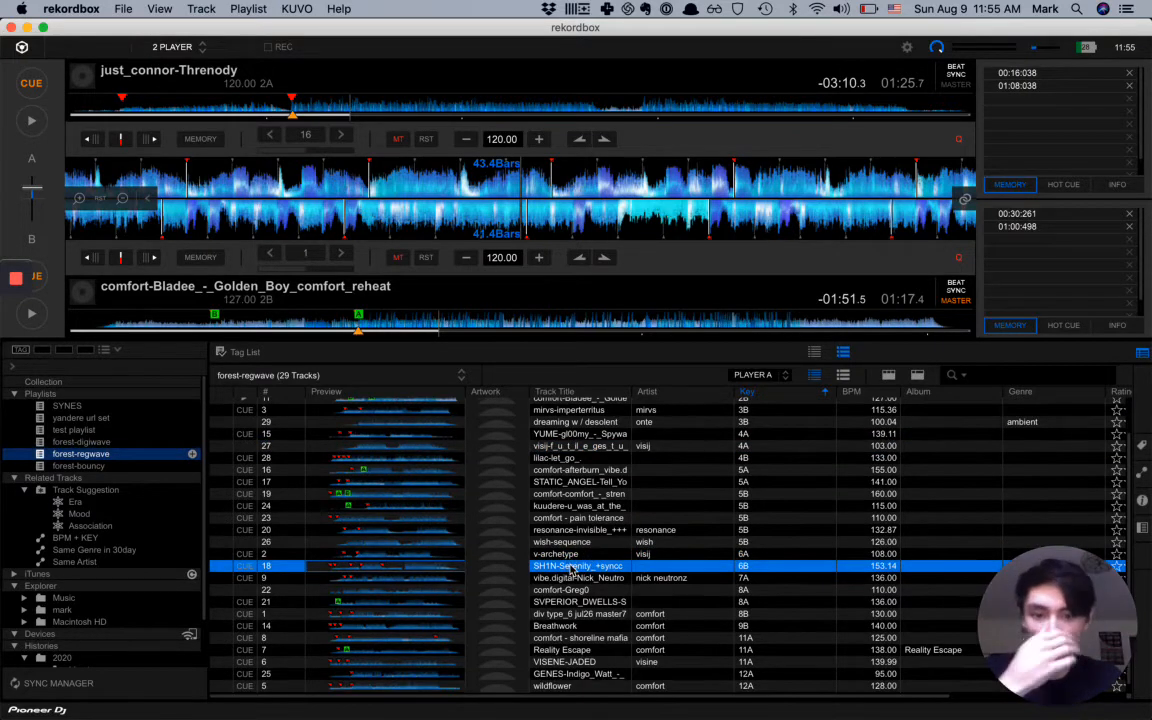
{"action": "left_click", "coordinate": [748, 556]}
{"action": "key", "text": "Down"}
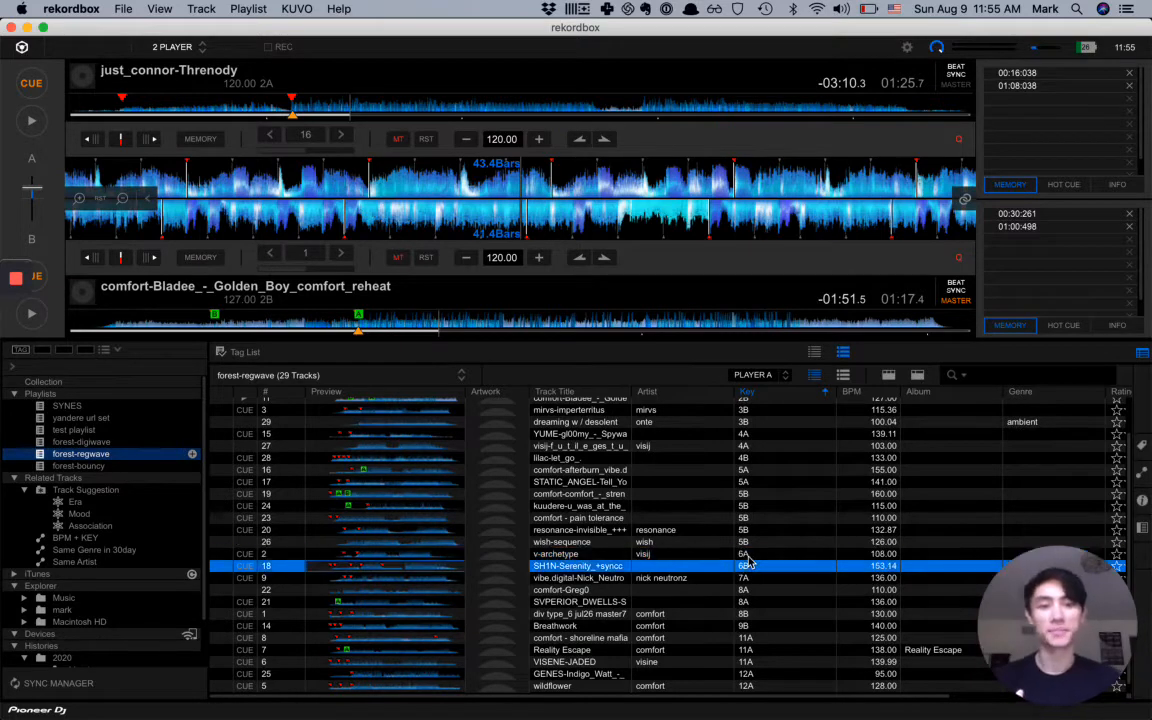
{"action": "key", "text": "Up"}
{"action": "key", "text": "Down"}
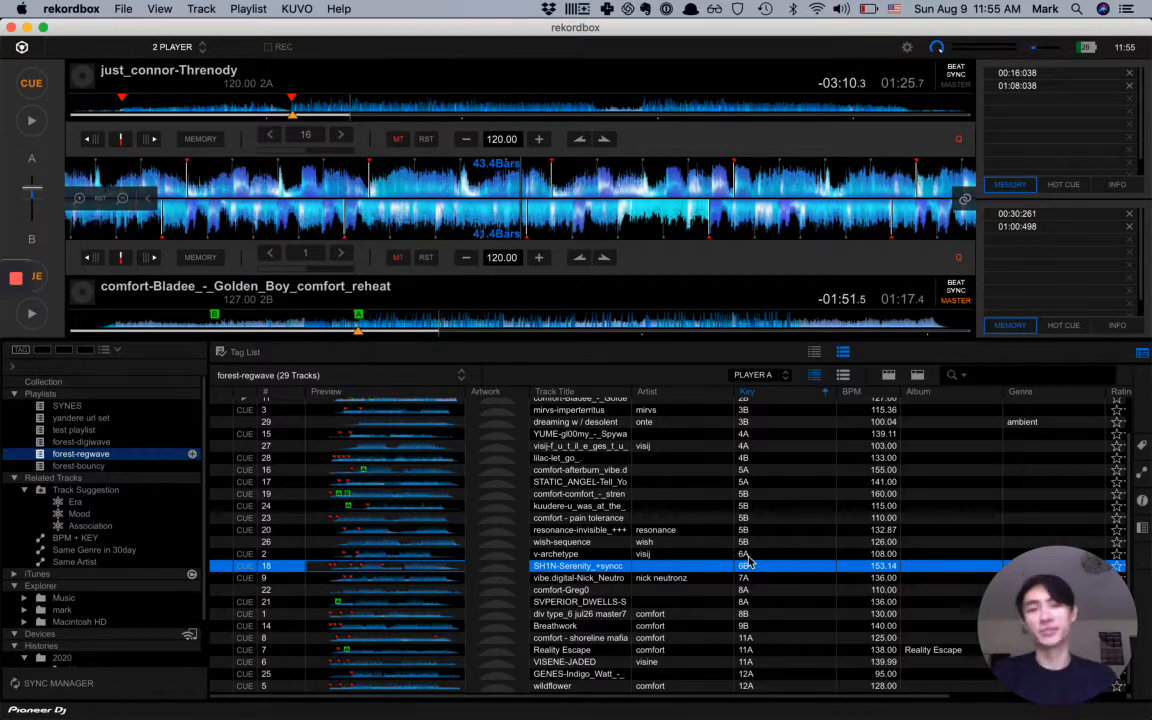
- Load v-archetype into player A and SH1N-Serenity into player B, and audition SH1N-Serenity from its 00:37:712 cue
{"action": "double_click", "coordinate": [576, 555]}
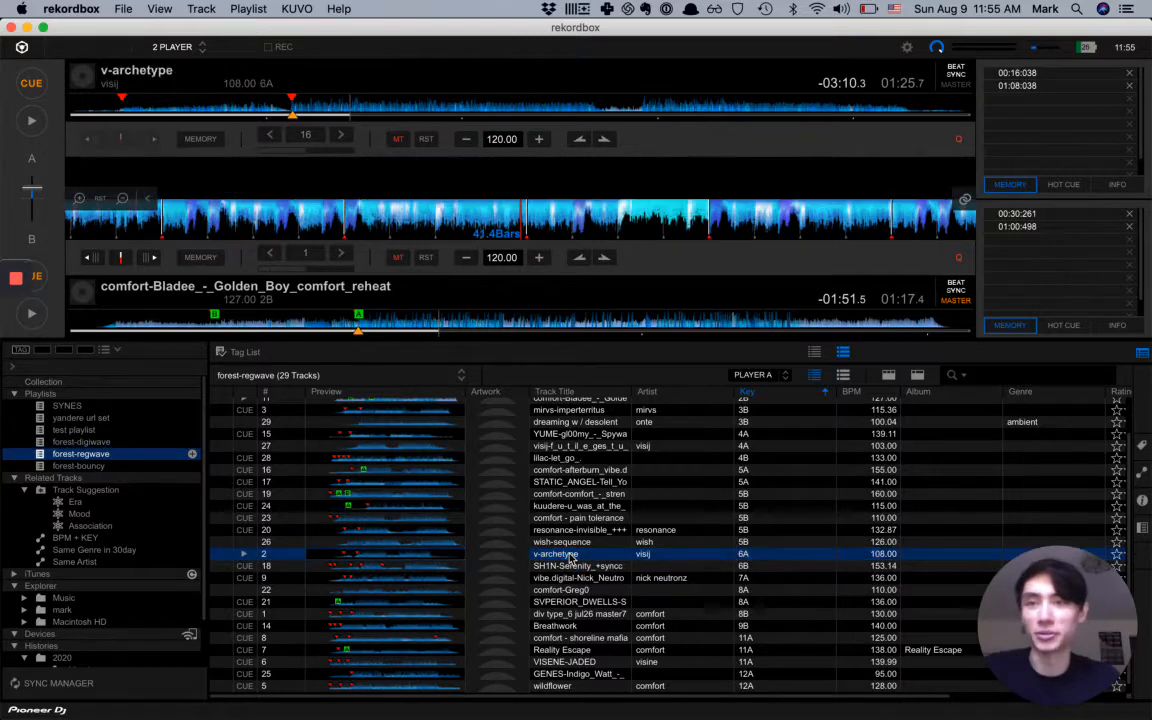
{"action": "double_click", "coordinate": [40, 199]}
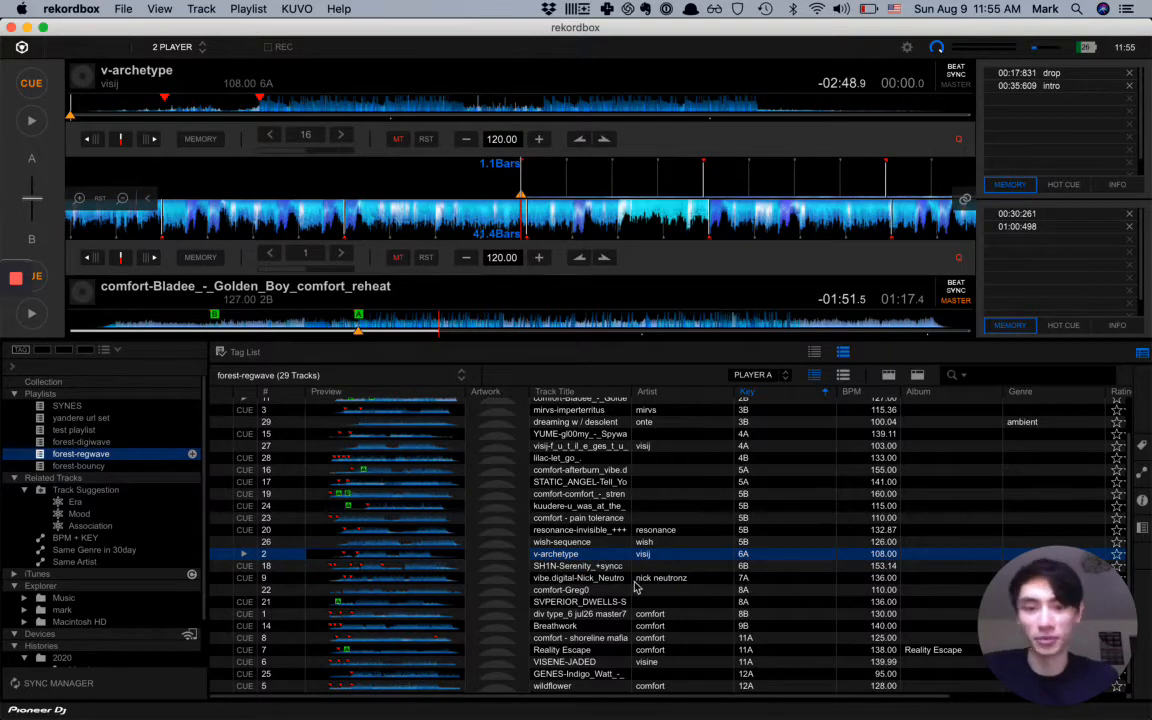
{"action": "double_click", "coordinate": [588, 568], "text": "shift"}
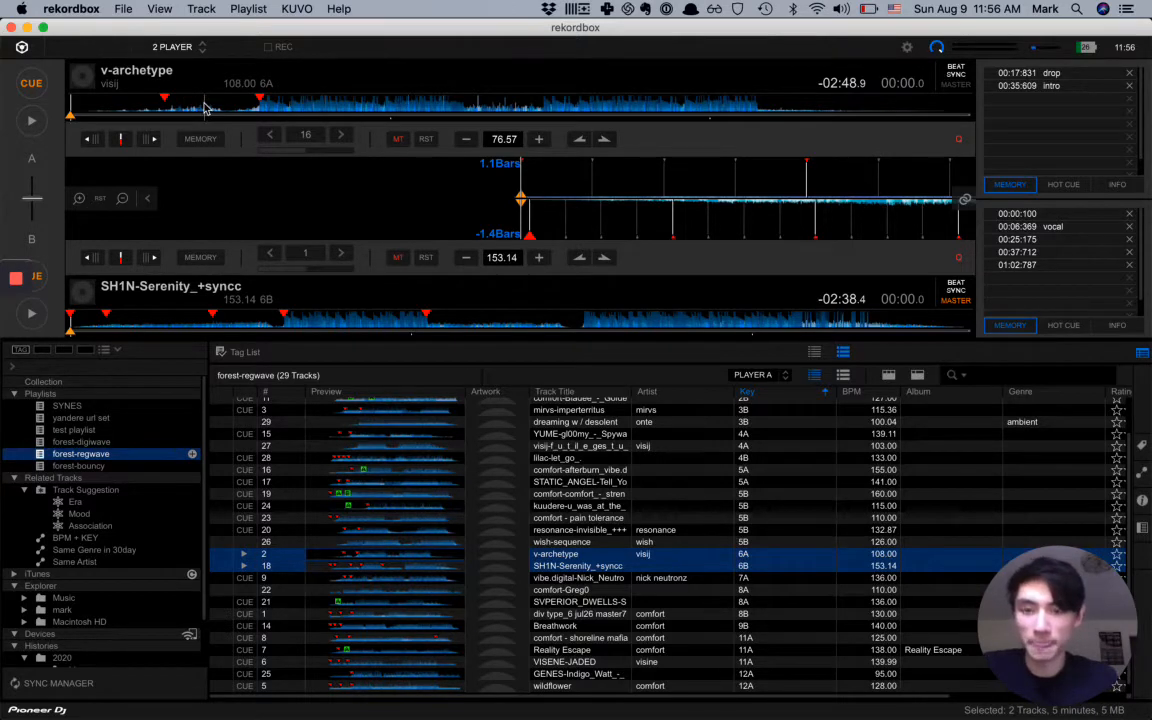
{"action": "key", "text": "4"}
{"action": "key", "text": "space"}
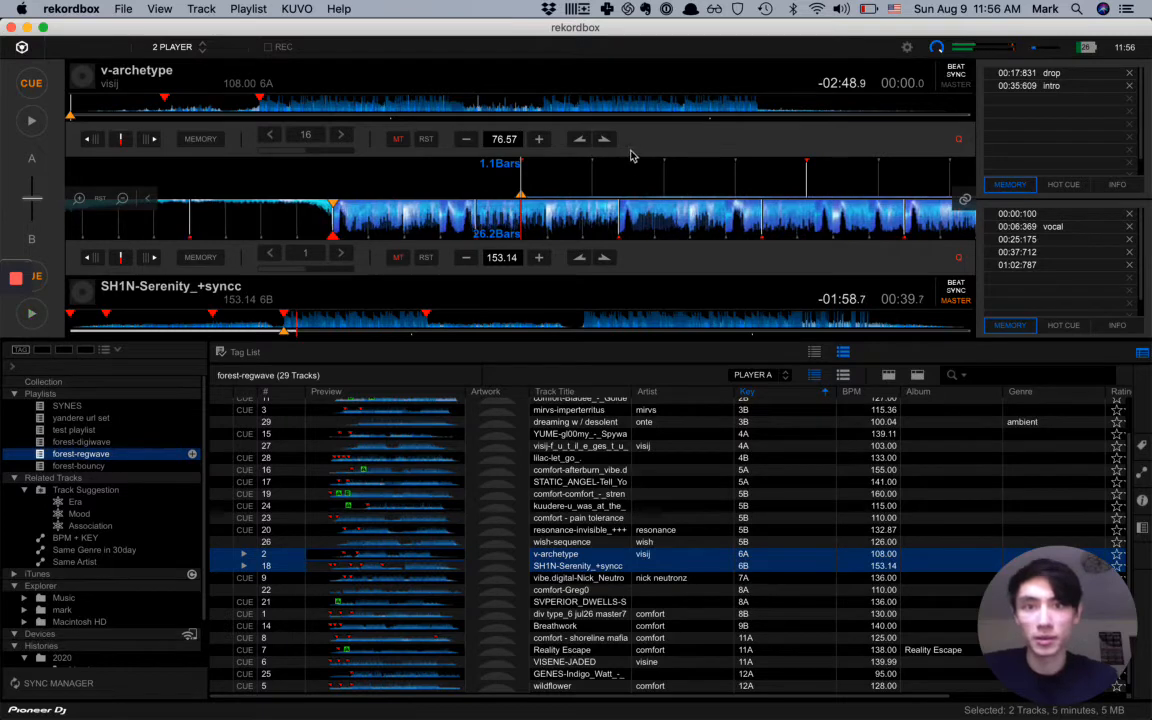
- Make v-archetype the sync master at its original 108 BPM tempo and beat-sync SH1N-Serenity to it
{"action": "left_click", "coordinate": [955, 83]}
{"action": "left_click", "coordinate": [425, 140]}
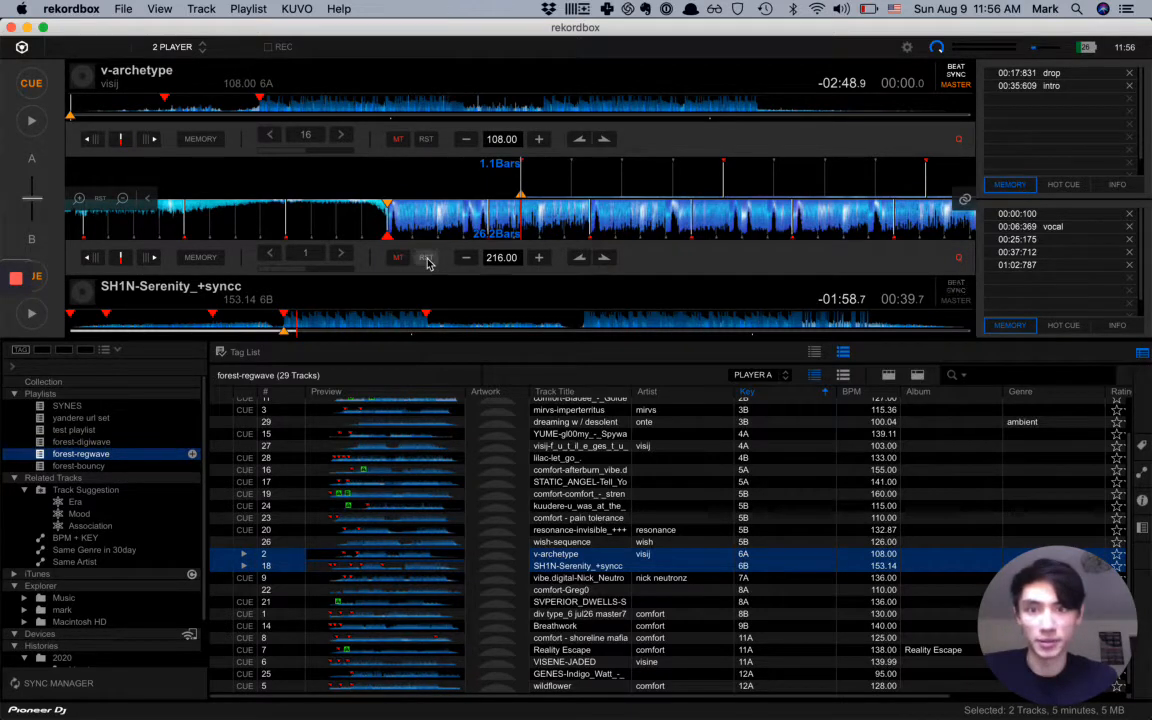
{"action": "left_click", "coordinate": [957, 291]}
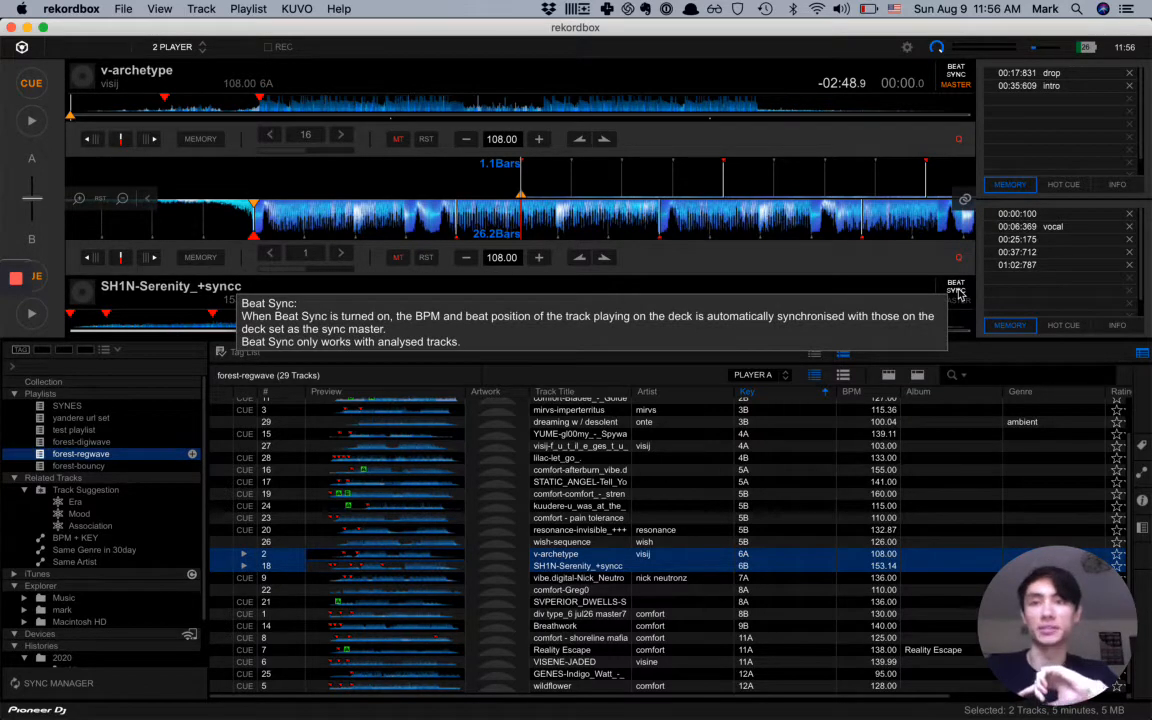
- Play v-archetype's build-up with the crossfader fully on player A and try bringing in SH1N-Serenity around the 00:35:609 cue
{"action": "left_click", "coordinate": [208, 100]}
{"action": "key", "text": "XF86AudioRaiseVolume"}
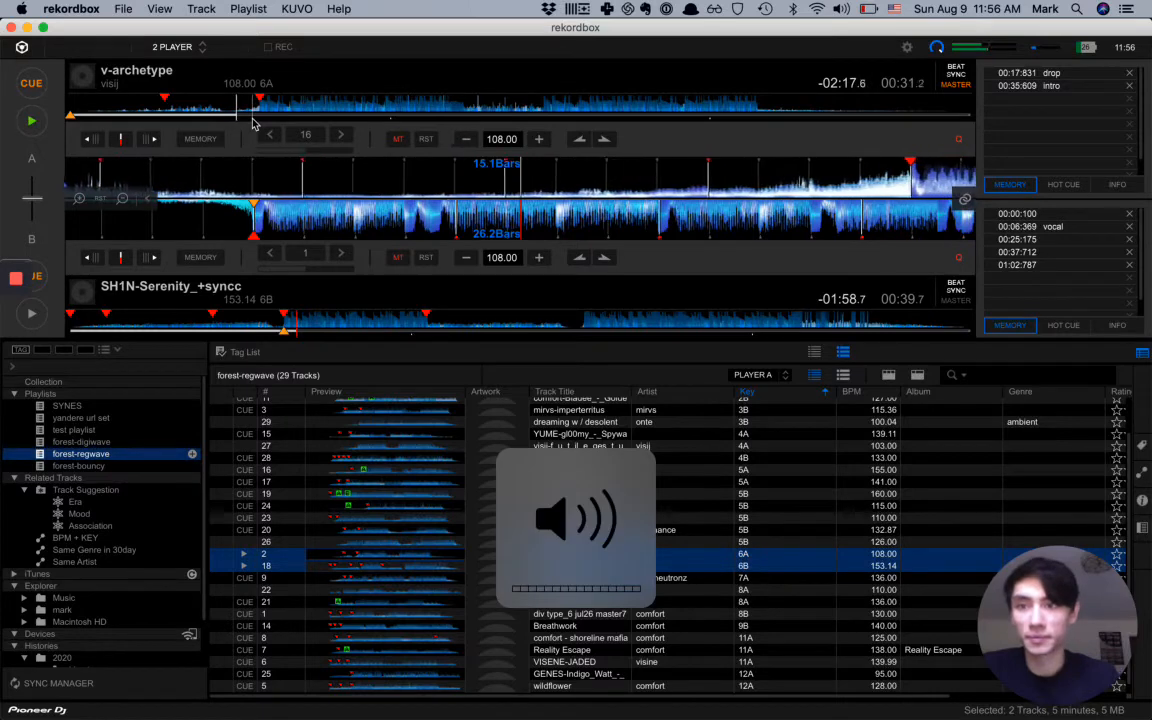
{"action": "left_click_drag", "start_coordinate": [35, 199], "coordinate": [41, 63]}
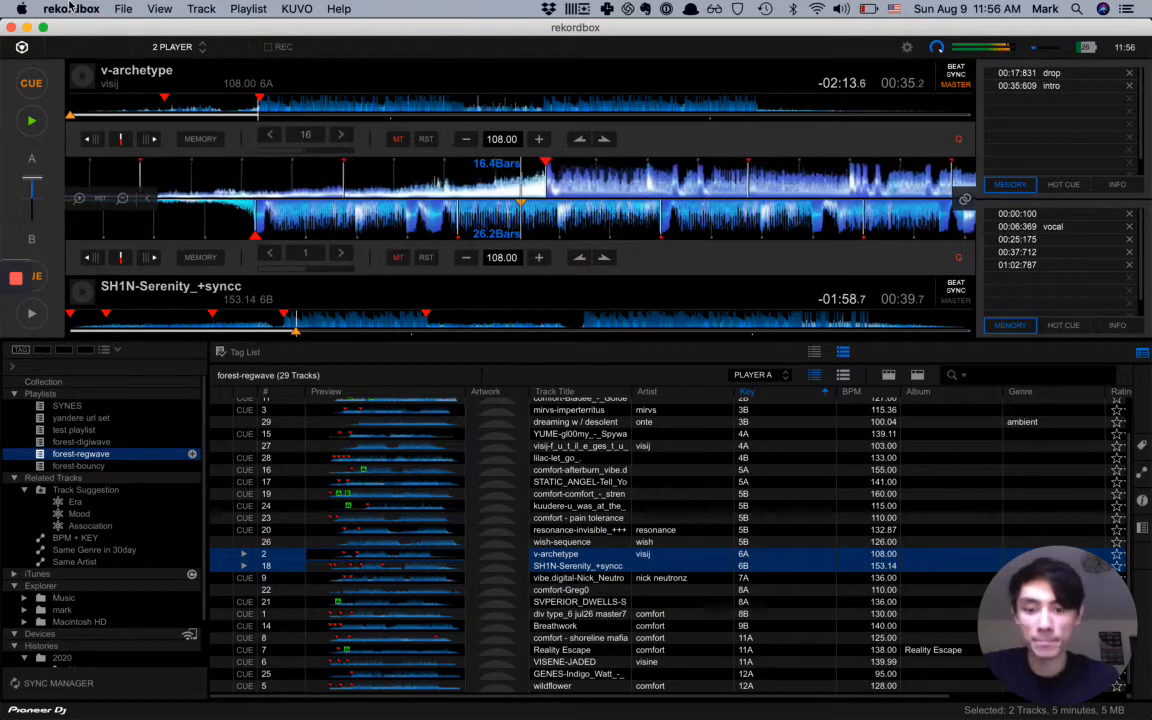
{"action": "key", "text": "space"}
{"action": "key", "text": "space"}
- Cue SH1N-Serenity at its 00:37:712 marker and move v-archetype to about 32 seconds, just before its 00:35:609 cue
{"action": "left_click", "coordinate": [248, 104]}
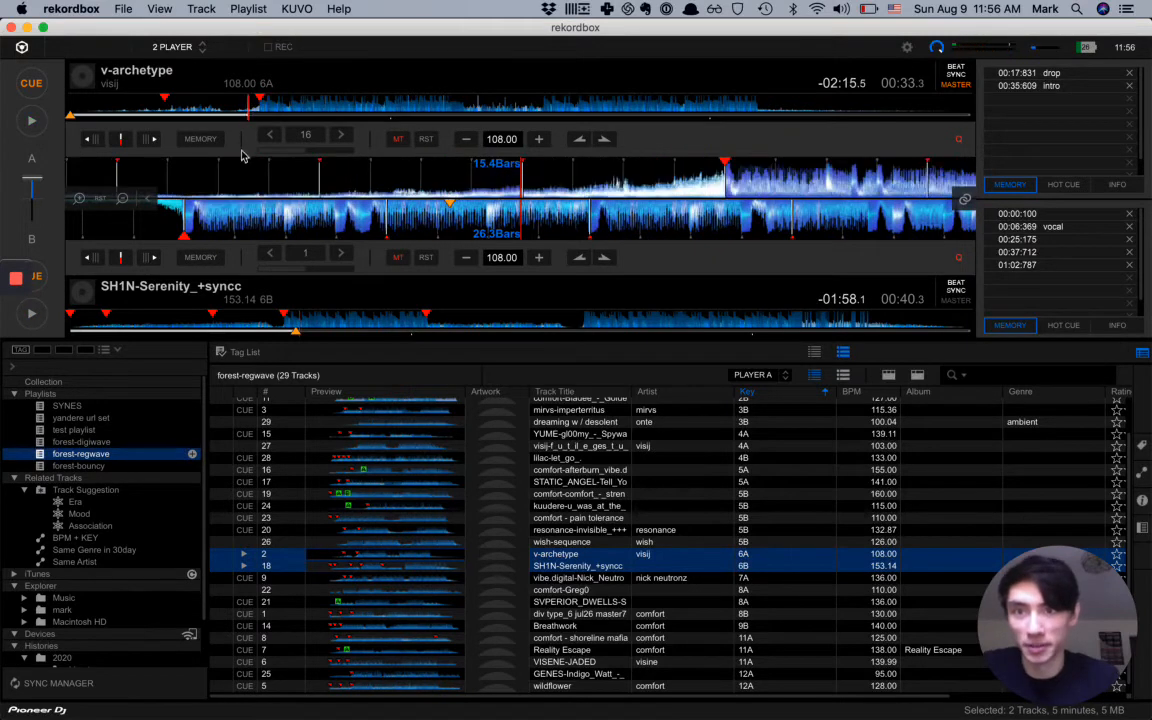
{"action": "key", "text": "period"}
{"action": "key", "text": "period"}
{"action": "key", "text": "period"}
{"action": "key", "text": "period"}
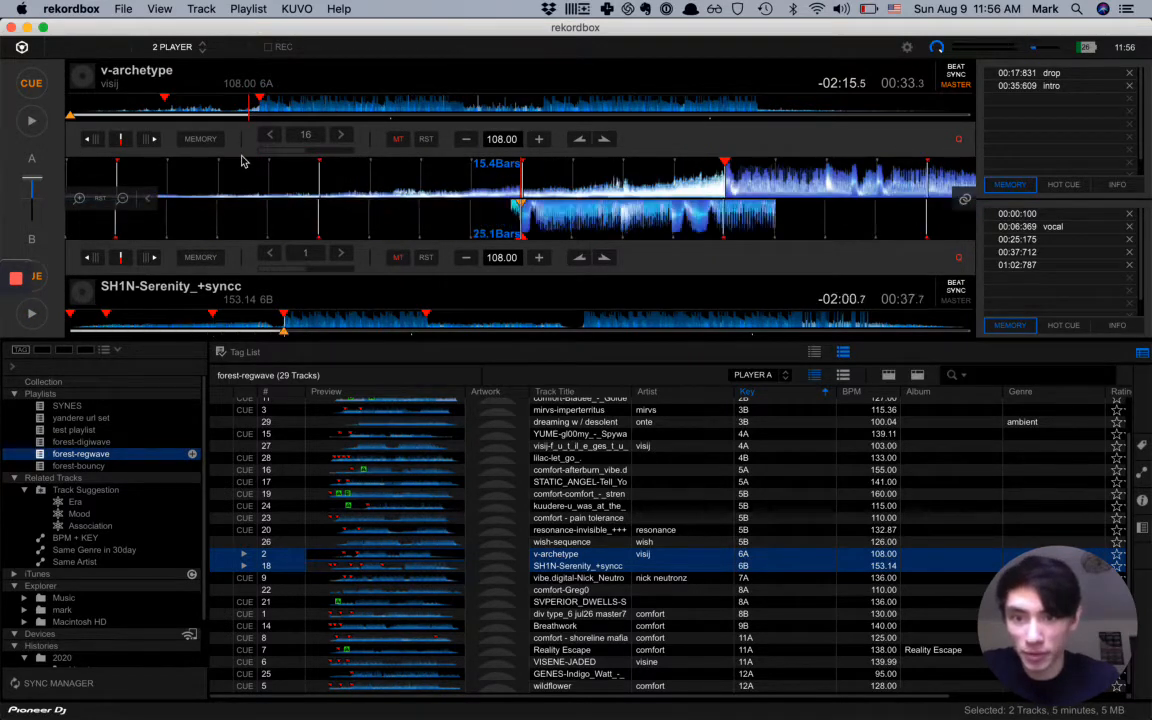
{"action": "left_click", "coordinate": [242, 106]}
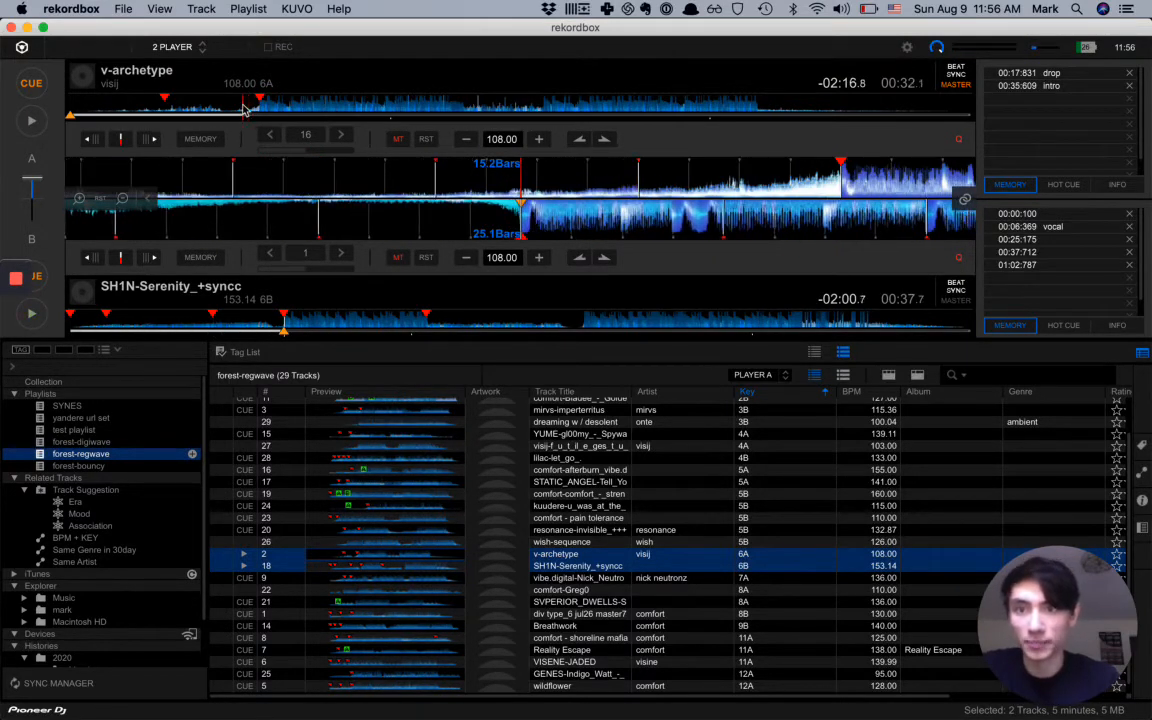
- Play v-archetype, start SH1N-Serenity at the 00:35:609 cue, and crossfade to player B, back to A and to B again
{"action": "key", "text": "space"}
{"action": "key", "text": "XF86AudioRaiseVolume"}
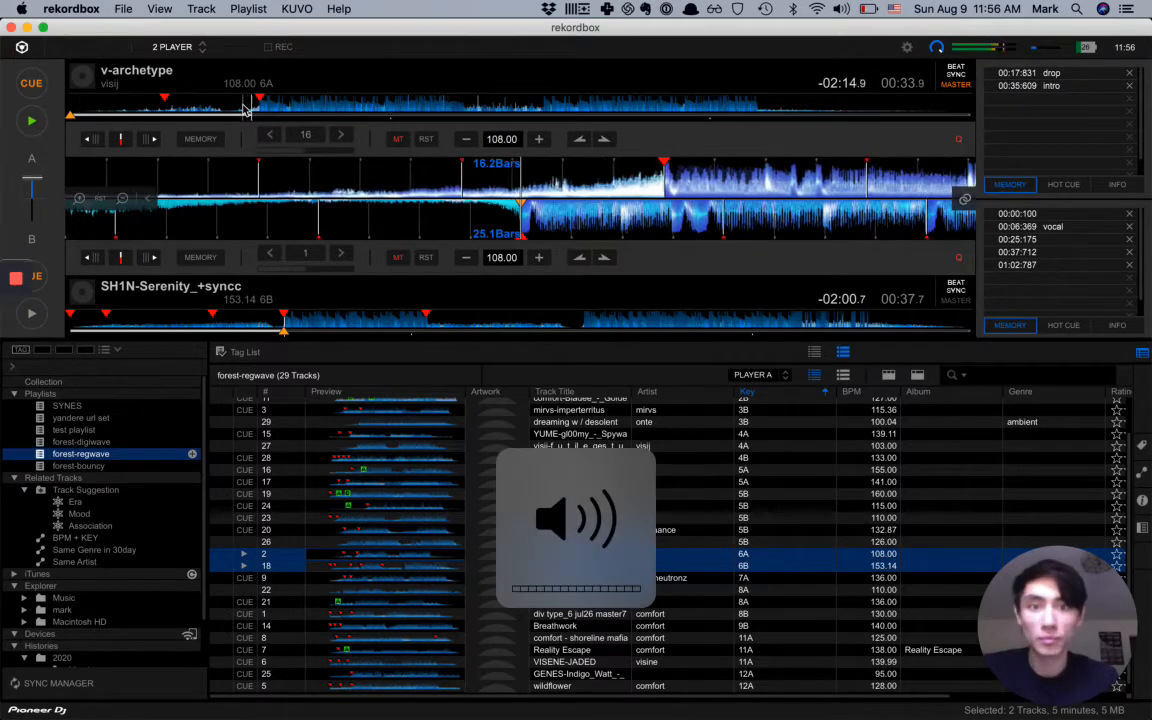
{"action": "key", "text": "shift+space"}
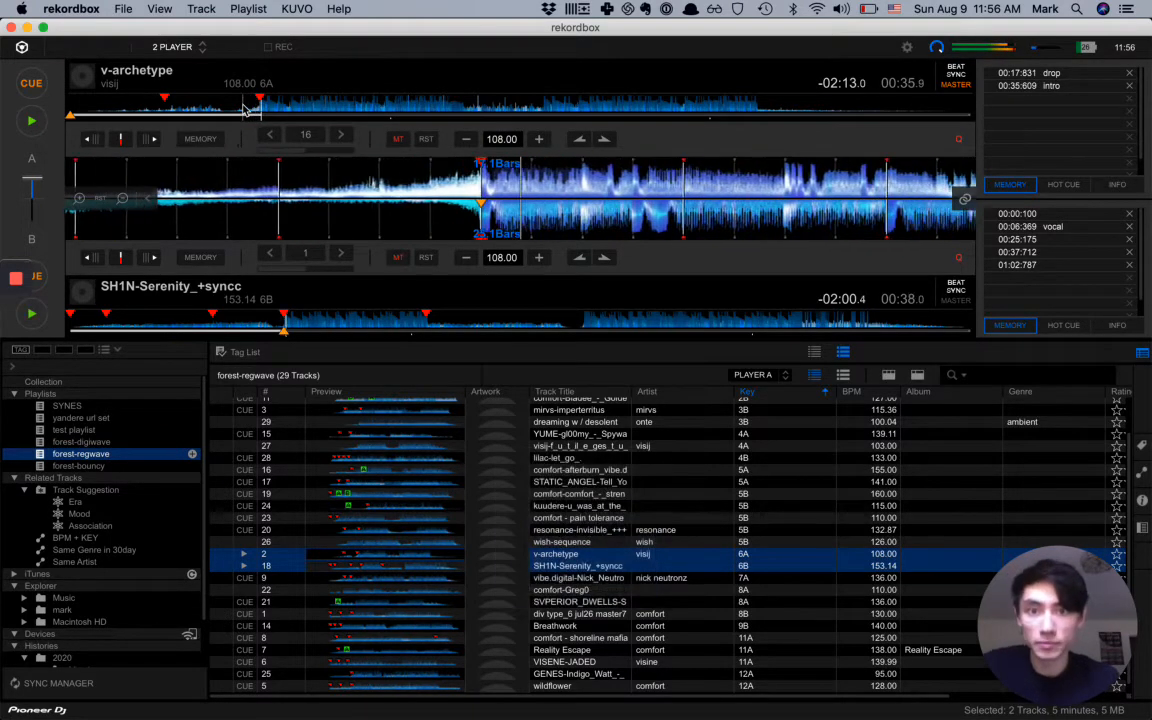
{"action": "left_click_drag", "start_coordinate": [33, 179], "coordinate": [35, 232]}
{"action": "key", "text": "XF86AudioRaiseVolume"}
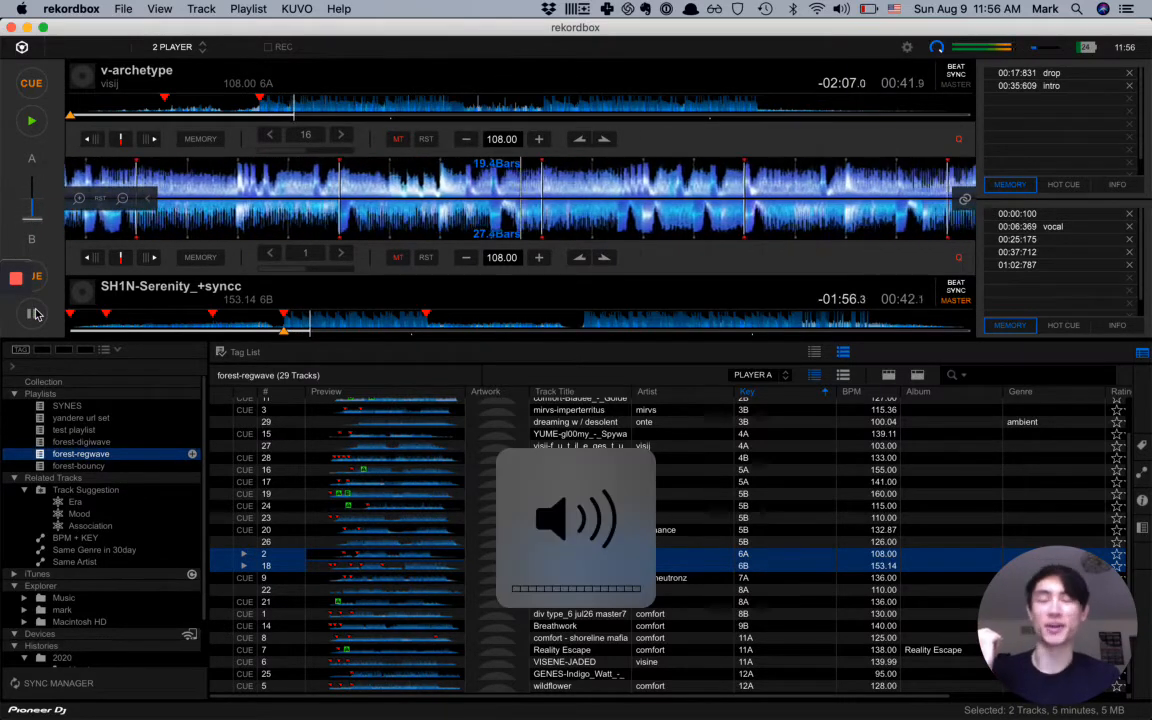
{"action": "left_click_drag", "start_coordinate": [35, 220], "coordinate": [37, 157]}
{"action": "key", "text": "XF86AudioRaiseVolume"}
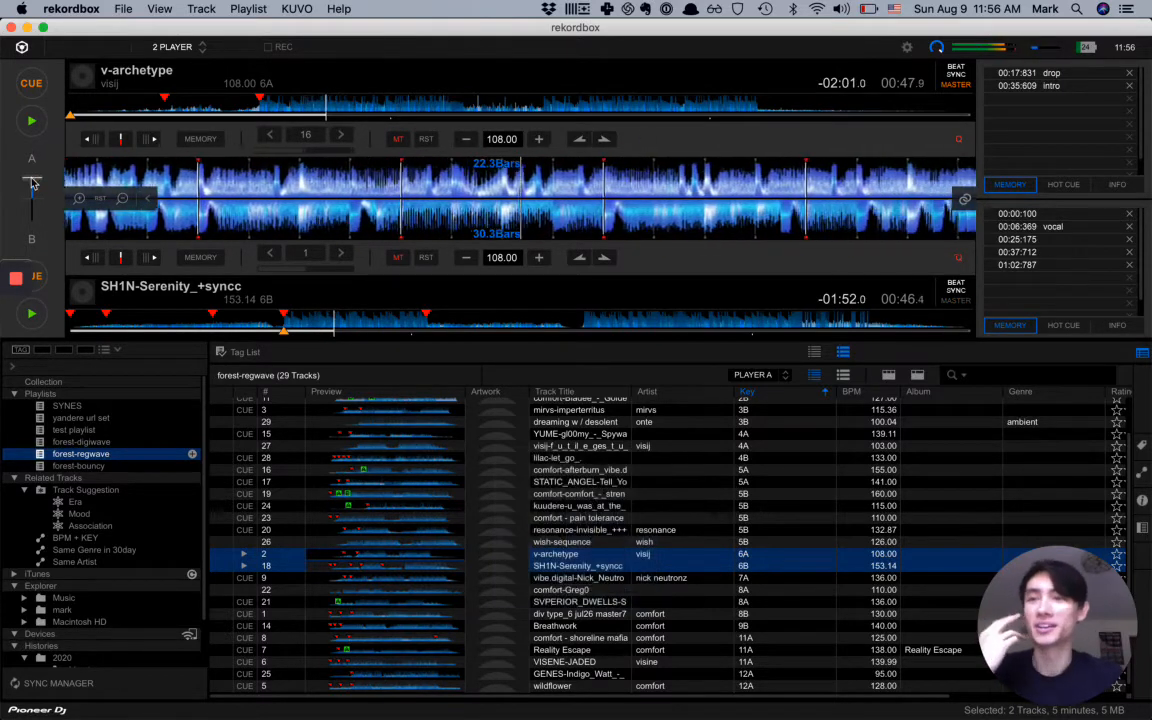
{"action": "left_click_drag", "start_coordinate": [33, 183], "coordinate": [30, 245]}
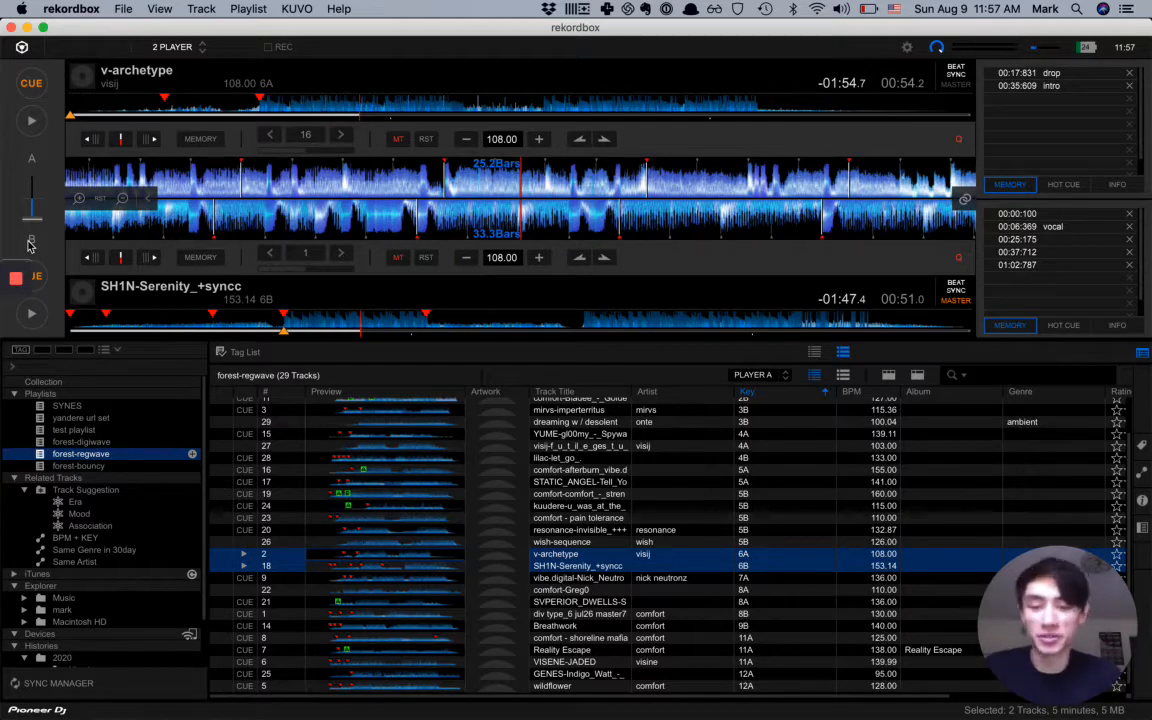
- Centre the crossfader, audition SH1N-Serenity from its 01:02:787 cue at its original 153.14 BPM tempo, and return it to that cue
{"action": "key", "text": "Right"}
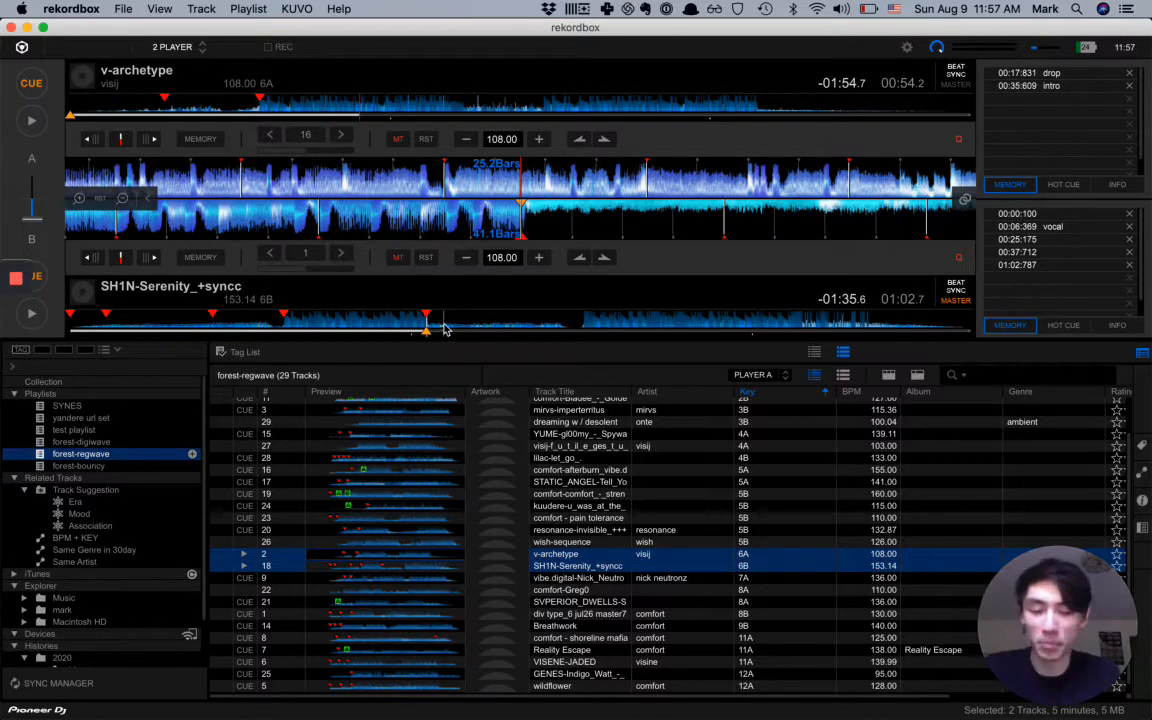
{"action": "left_click_drag", "start_coordinate": [34, 218], "coordinate": [33, 200]}
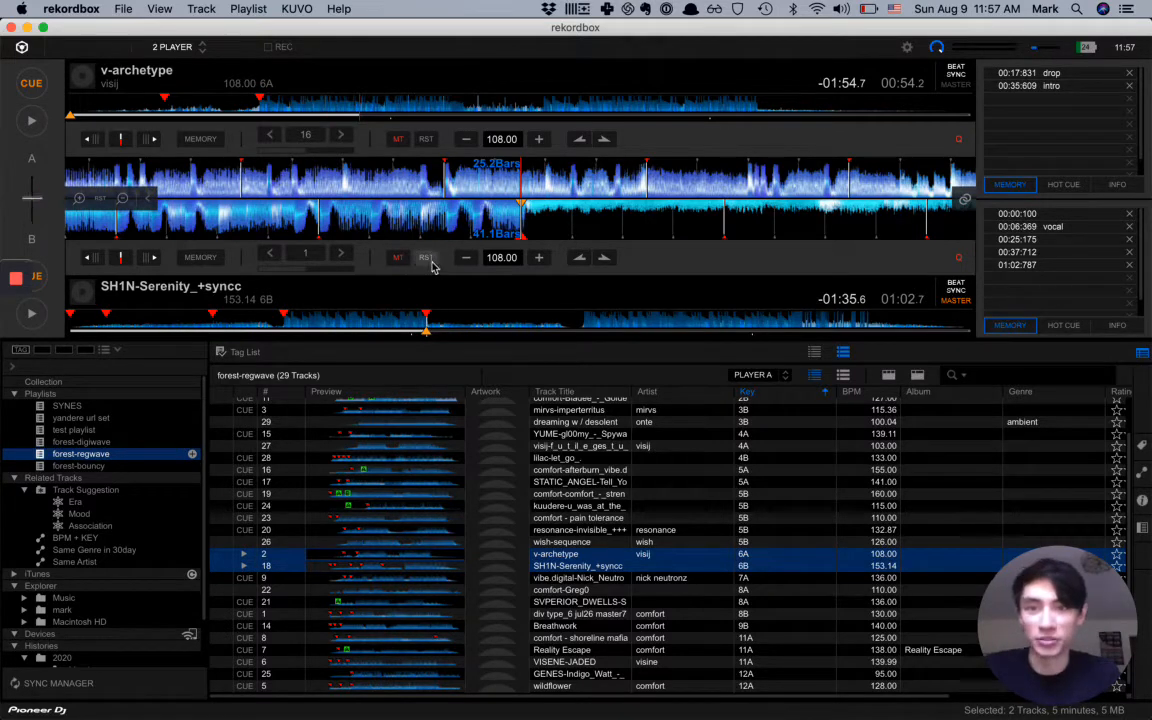
{"action": "key", "text": "space"}
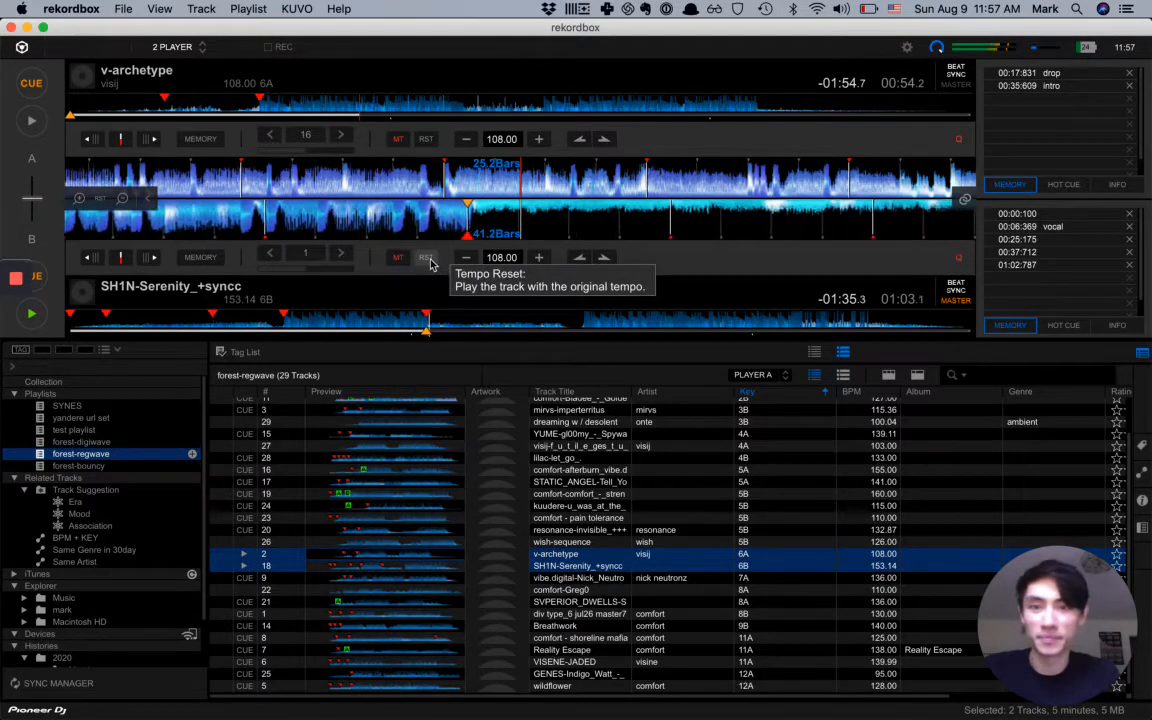
{"action": "left_click", "coordinate": [427, 257]}
{"action": "key", "text": "XF86AudioLowerVolume"}
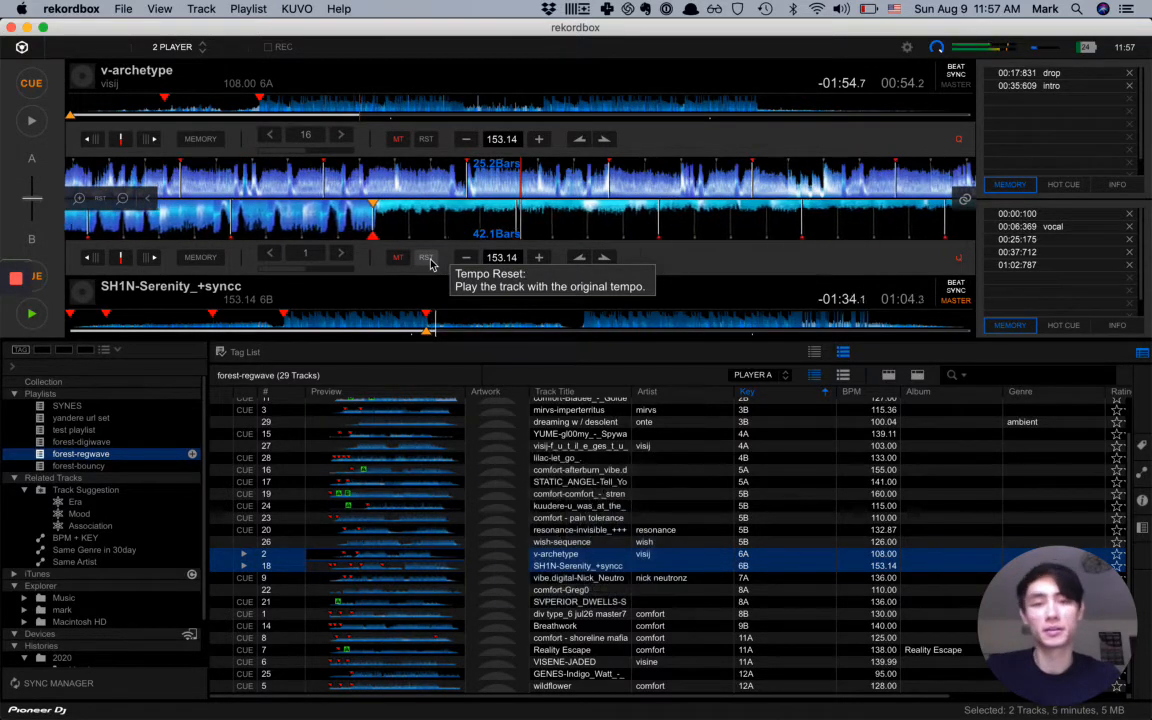
{"action": "key", "text": "XF86AudioLowerVolume"}
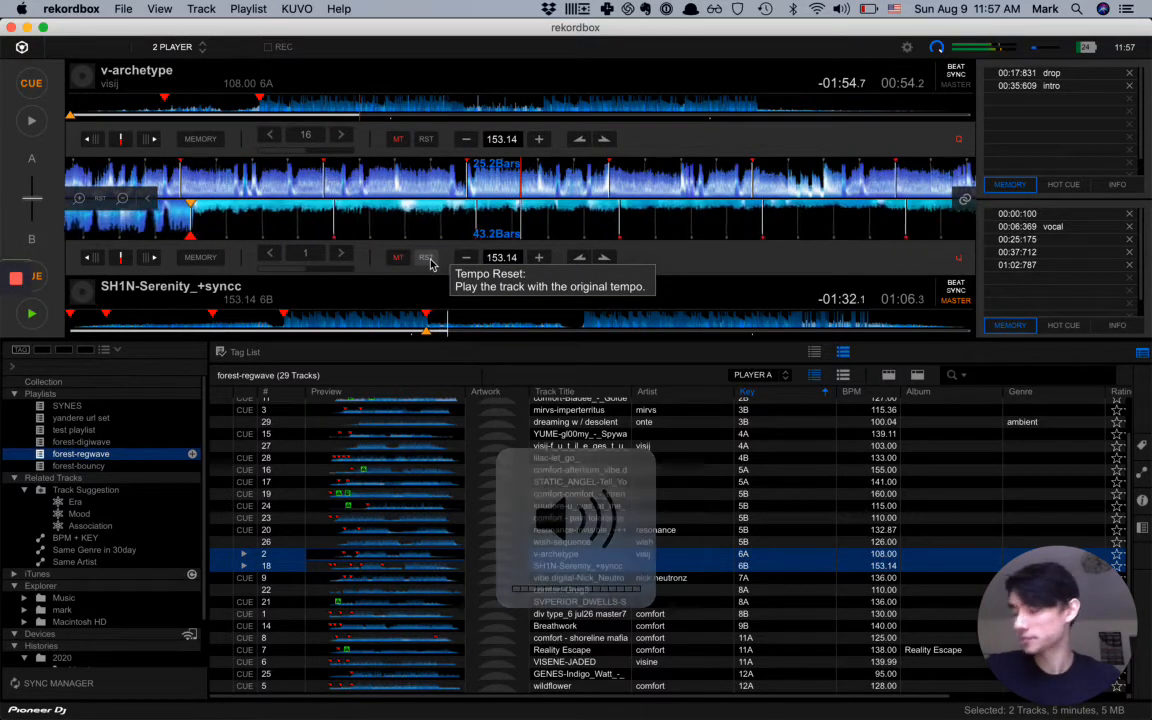
{"action": "key", "text": "XF86AudioRaiseVolume"}
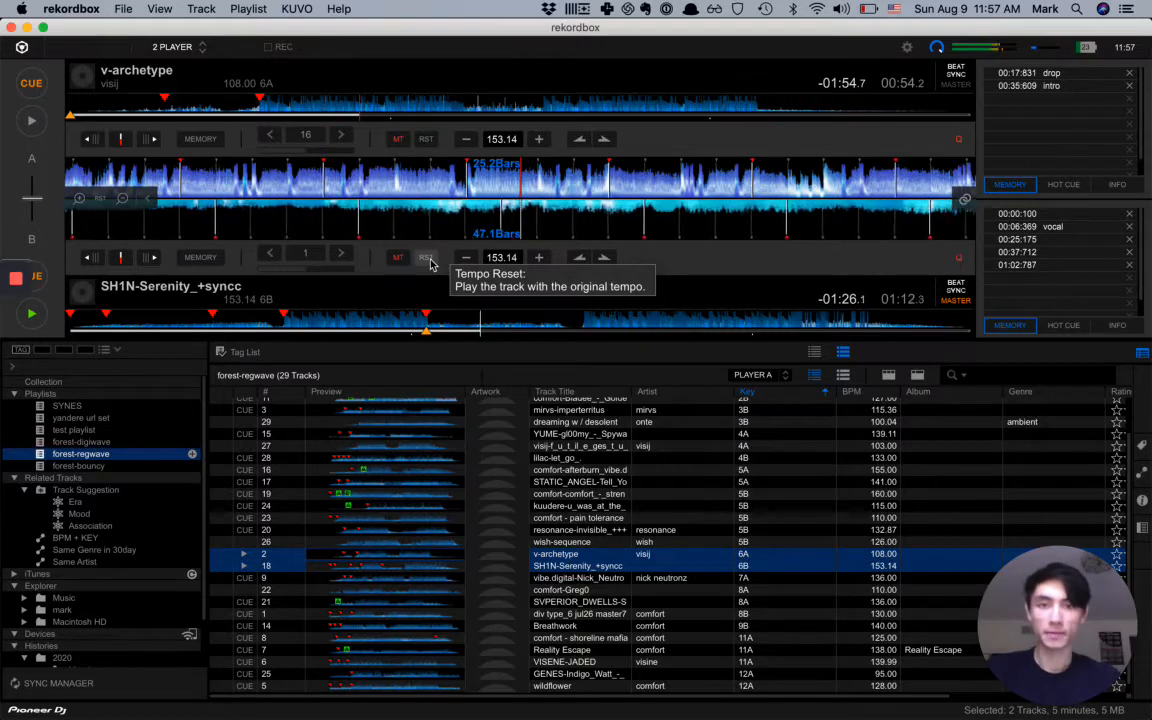
{"action": "key", "text": "m"}
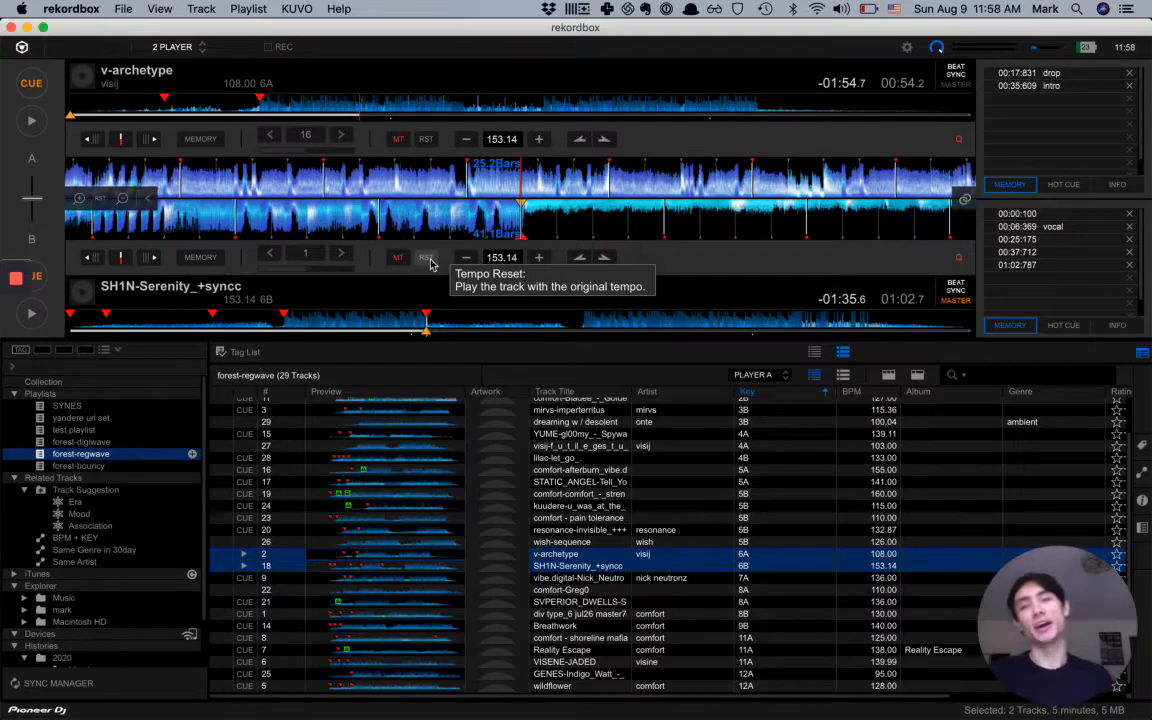
- Play v-archetype from about 12 seconds in as sync master, with the crossfader fully on player A
{"action": "left_click", "coordinate": [132, 101]}
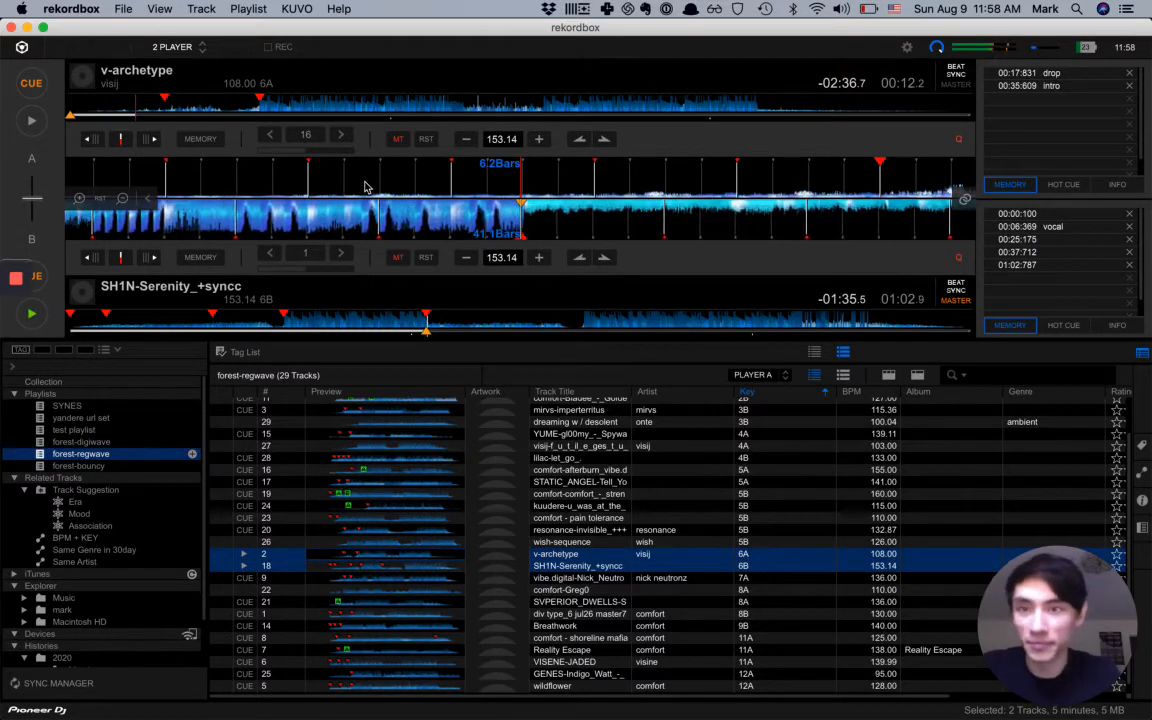
{"action": "key", "text": "space"}
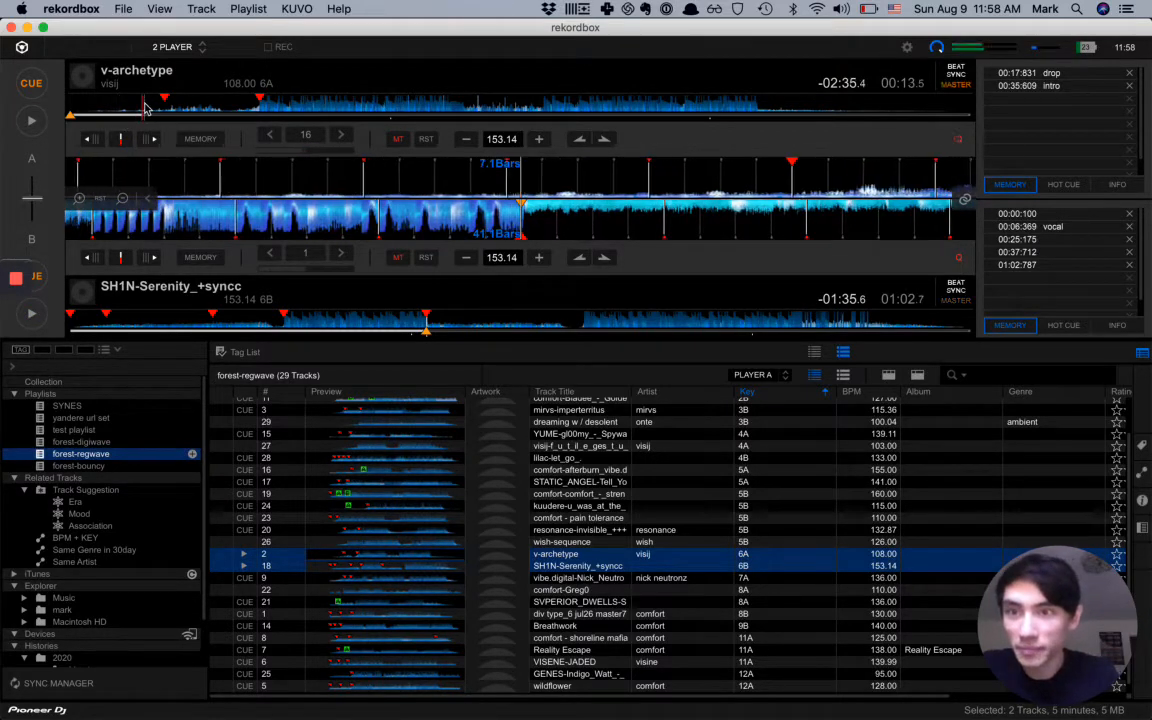
{"action": "key", "text": "XF86AudioRaiseVolume"}
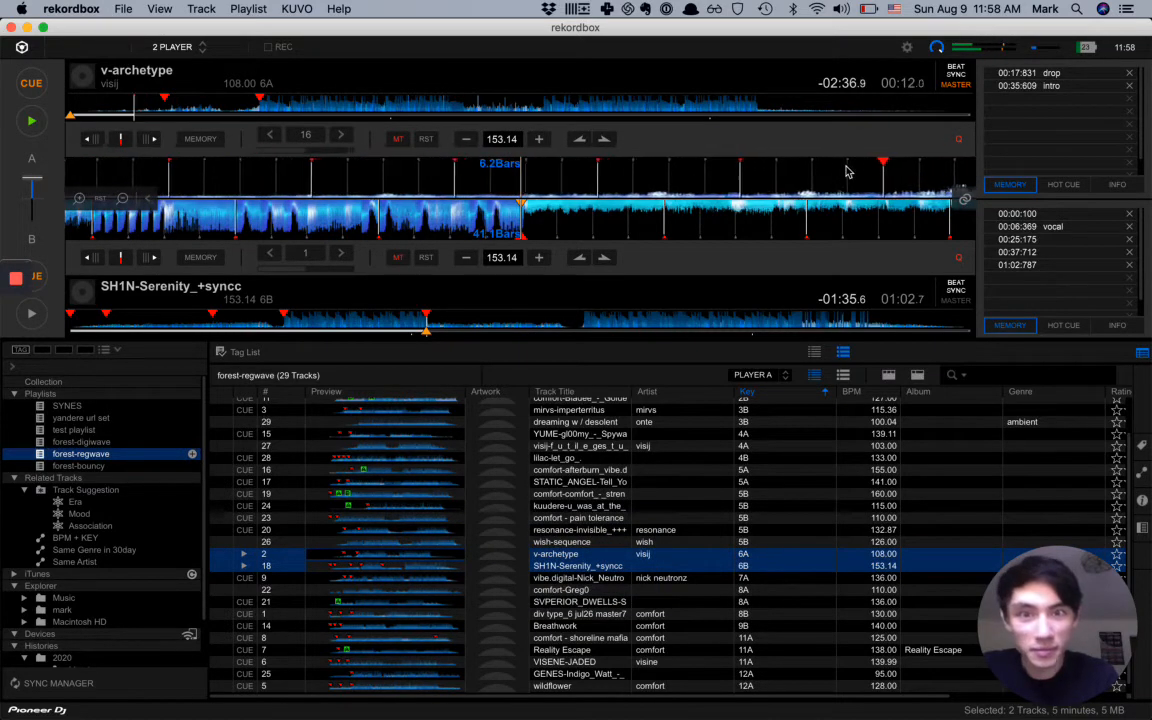
{"action": "key", "text": "XF86AudioRaiseVolume"}
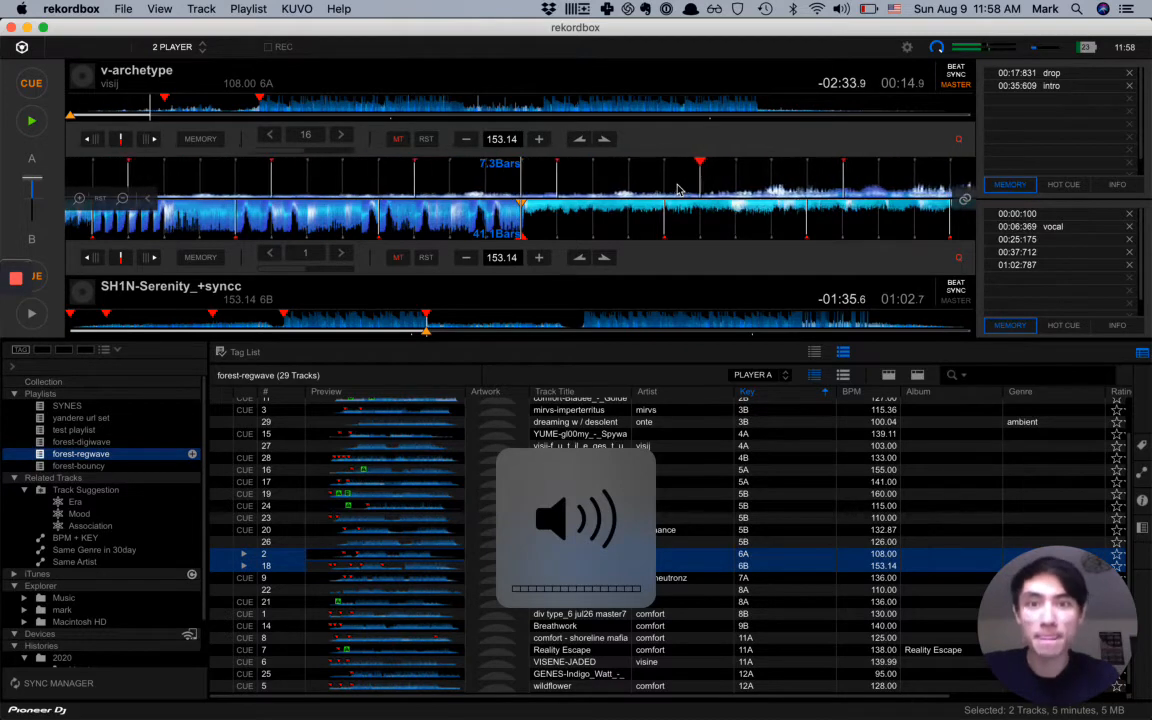
- Start SH1N-Serenity as v-archetype reaches its 00:17:831 cue, ease the crossfader slightly toward player B, and pause both tracks
{"action": "left_click", "coordinate": [31, 313]}
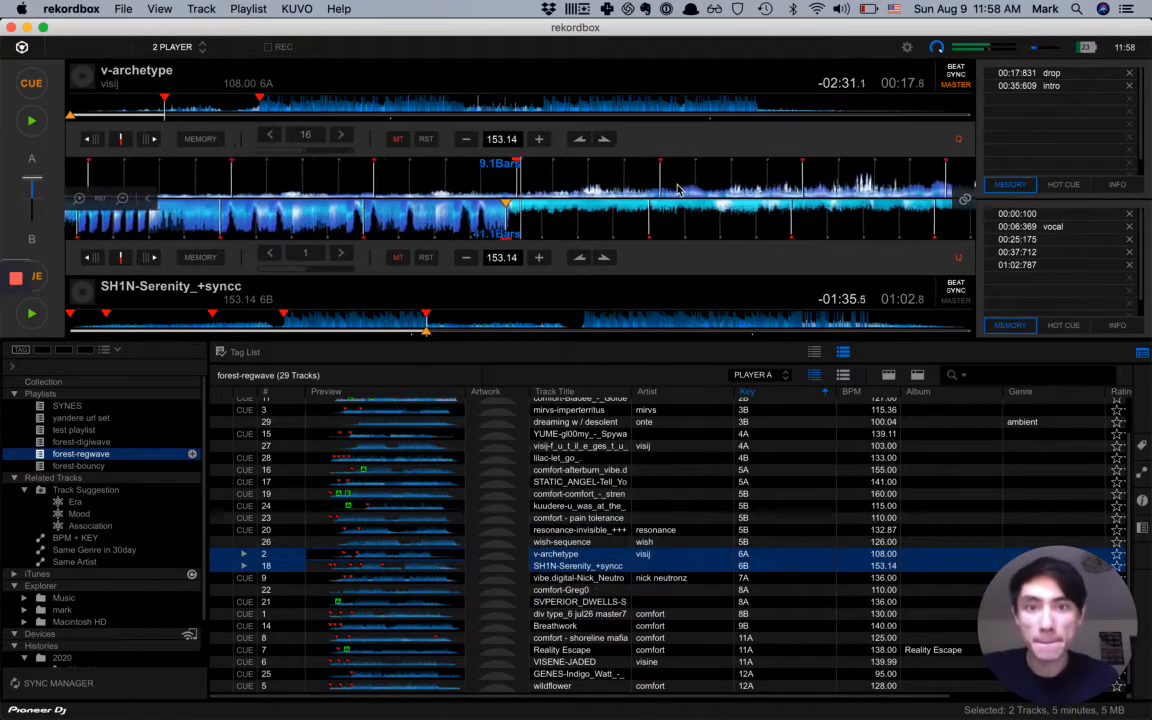
{"action": "left_click_drag", "start_coordinate": [40, 180], "coordinate": [39, 187]}
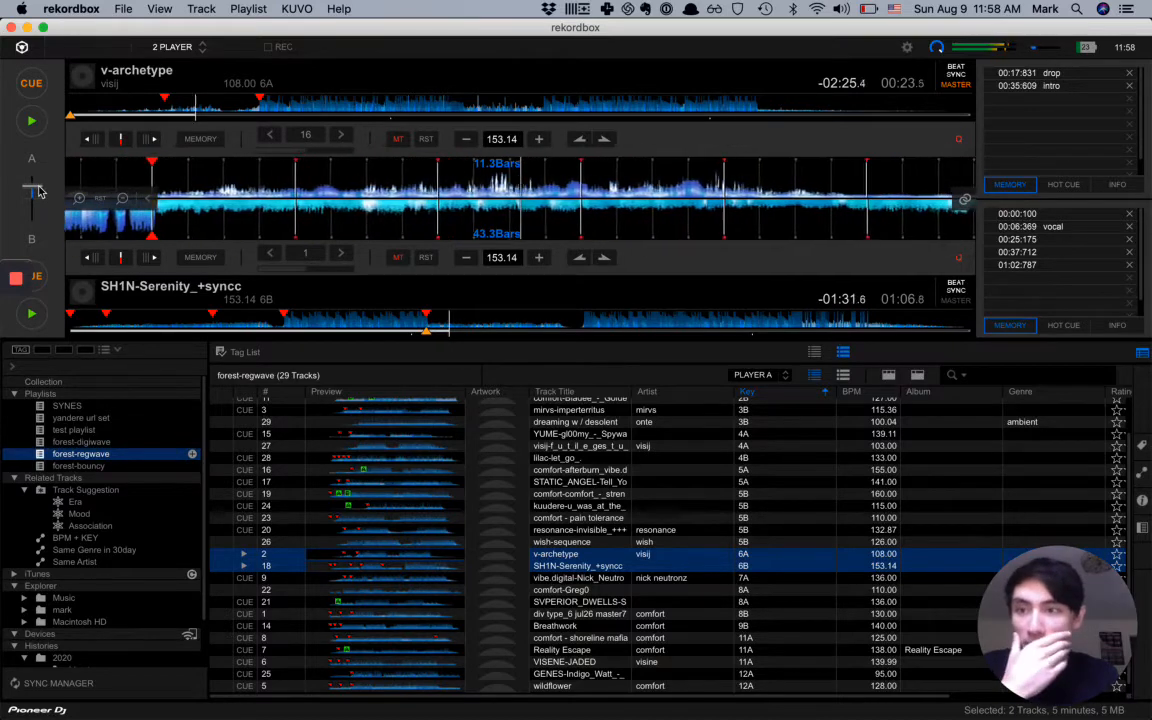
{"action": "key", "text": "n"}
{"action": "key", "text": "z"}
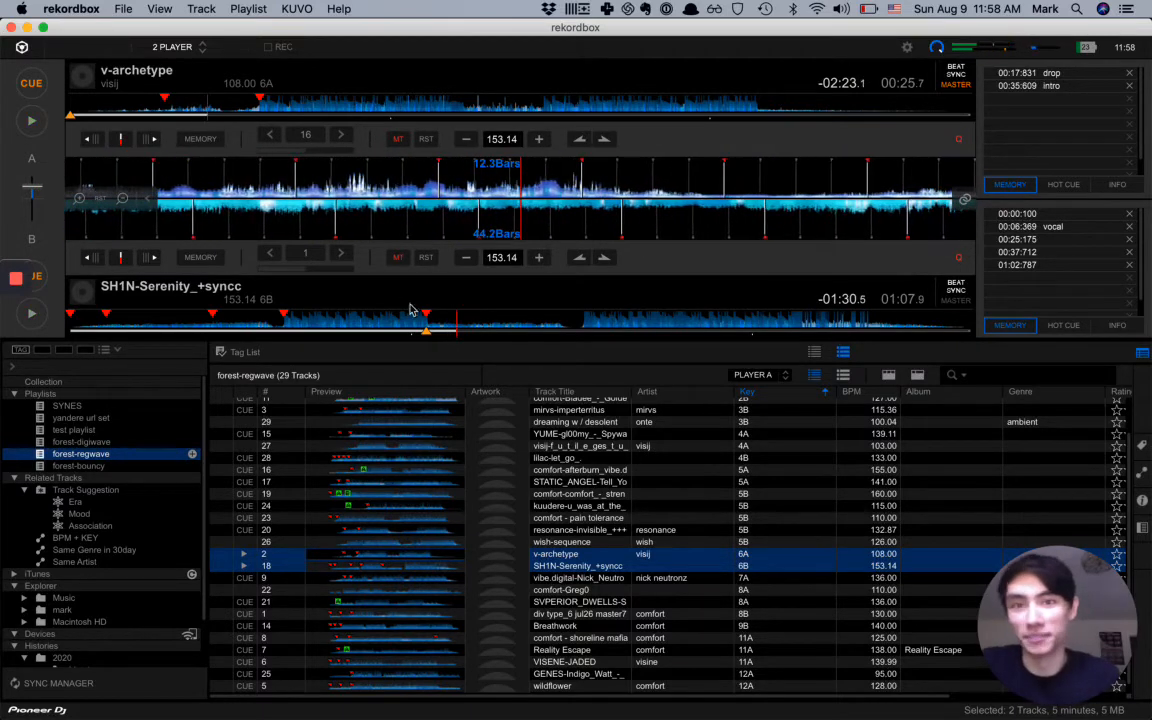
- Reset v-archetype to its original 108 BPM and recue it at about 13 seconds, with SH1N-Serenity back at its 01:02:787 cue
{"action": "left_click", "coordinate": [427, 139]}
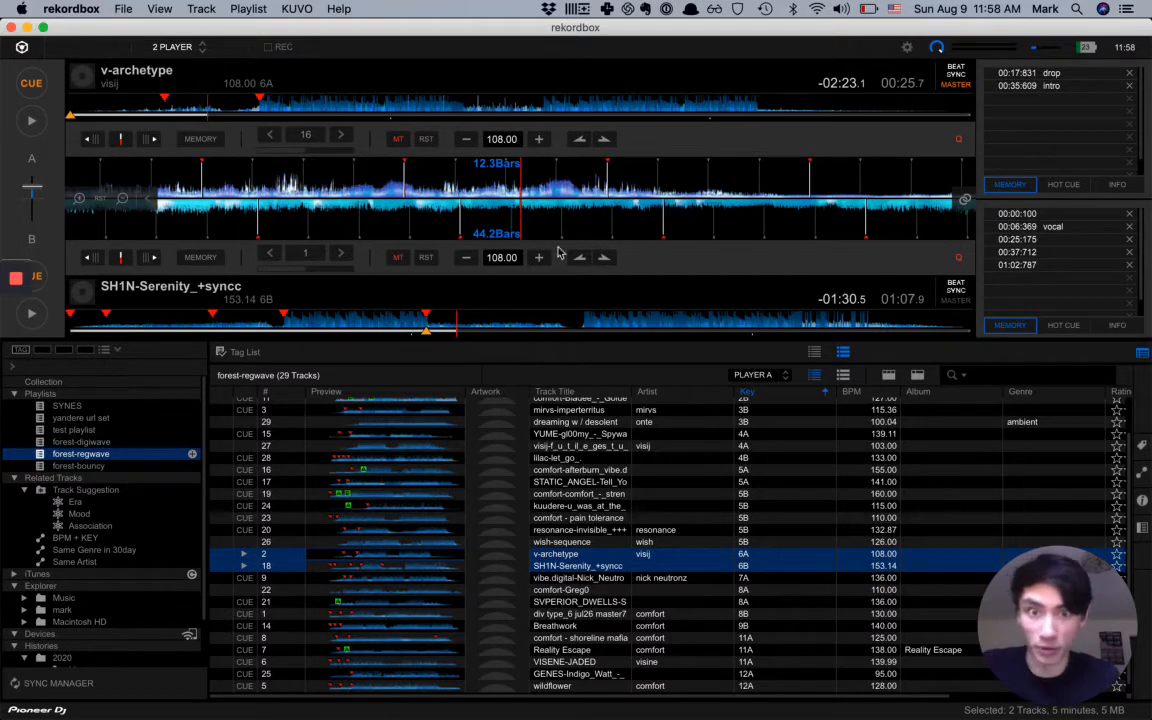
{"action": "left_click", "coordinate": [142, 106]}
{"action": "key", "text": "m"}
{"action": "key", "text": "m"}
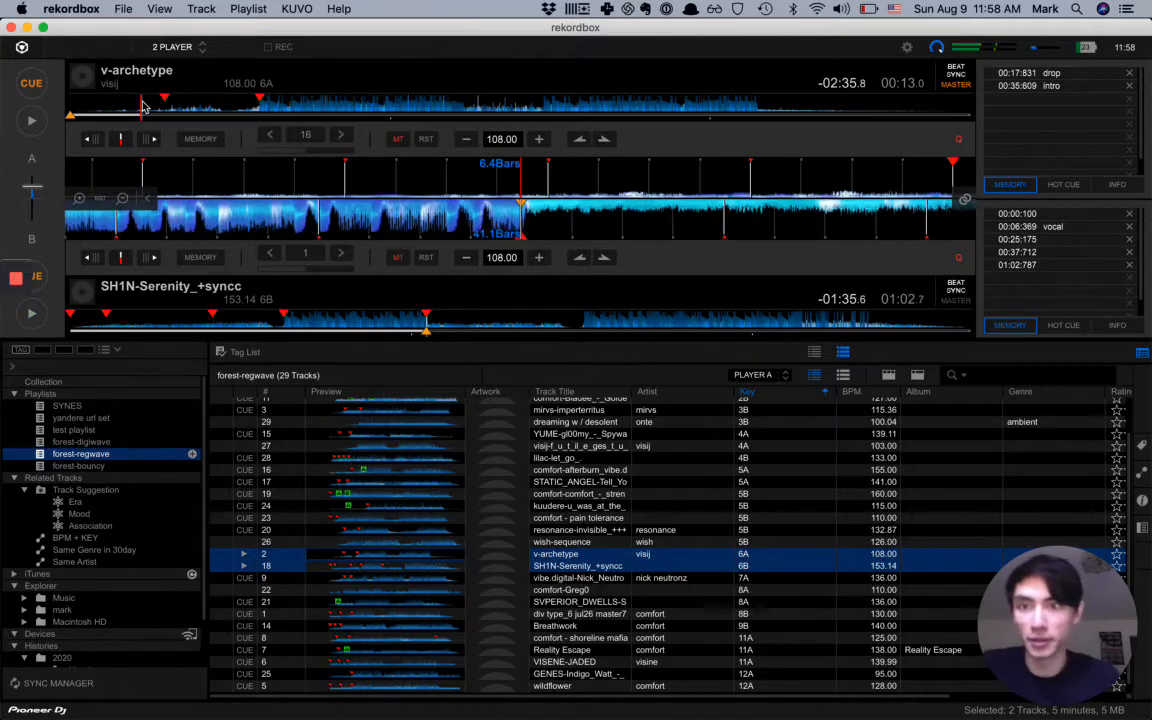
- Play v-archetype at 108 BPM and bring in SH1N-Serenity from its 01:02:787 cue when v-archetype reaches its 00:17:831 cue
{"action": "key", "text": "m"}
{"action": "key", "text": "z"}
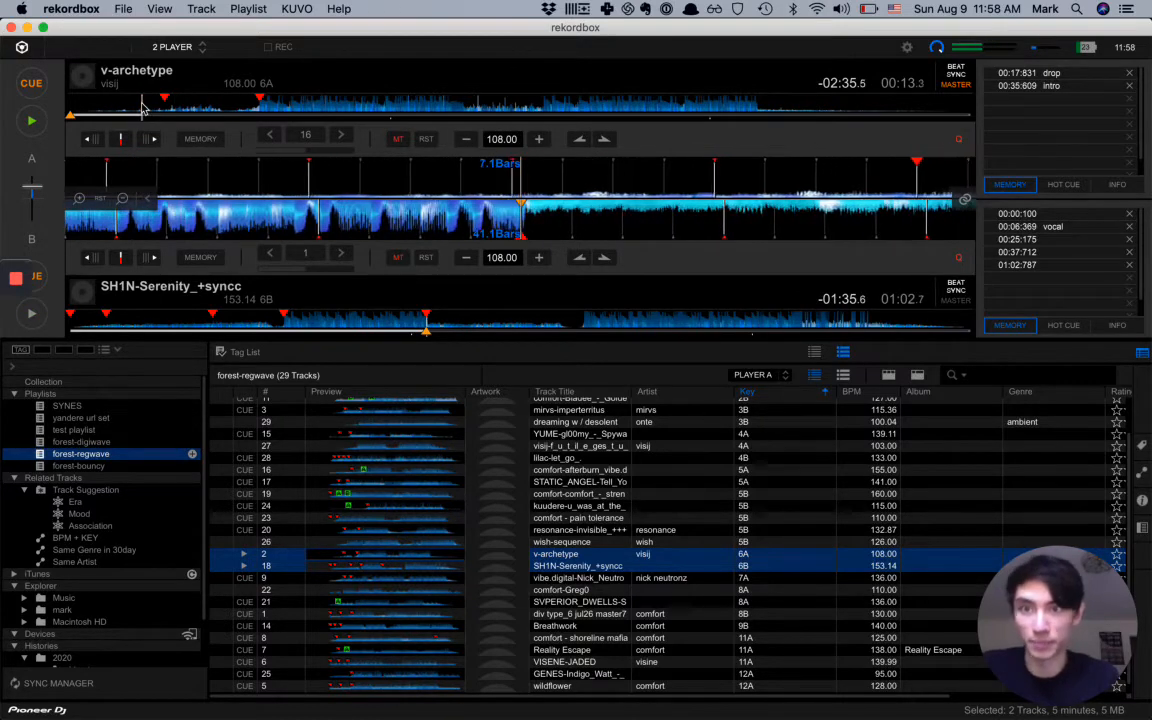
{"action": "key", "text": "XF86AudioRaiseVolume"}
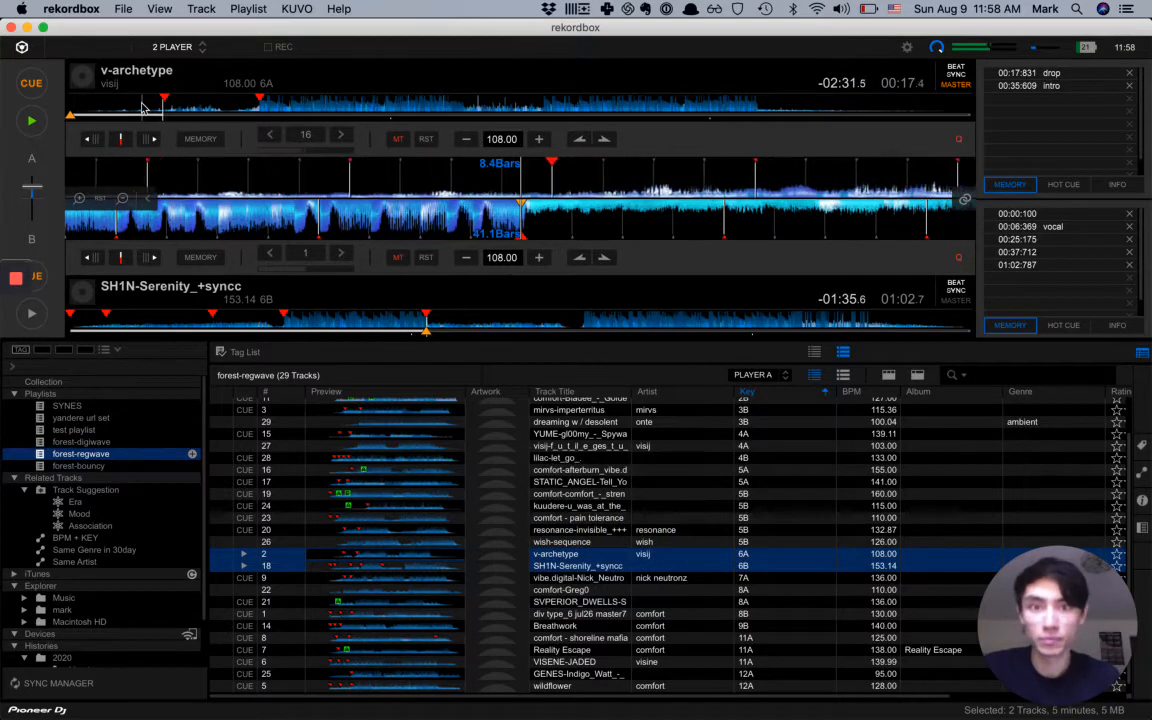
{"action": "key", "text": "m"}
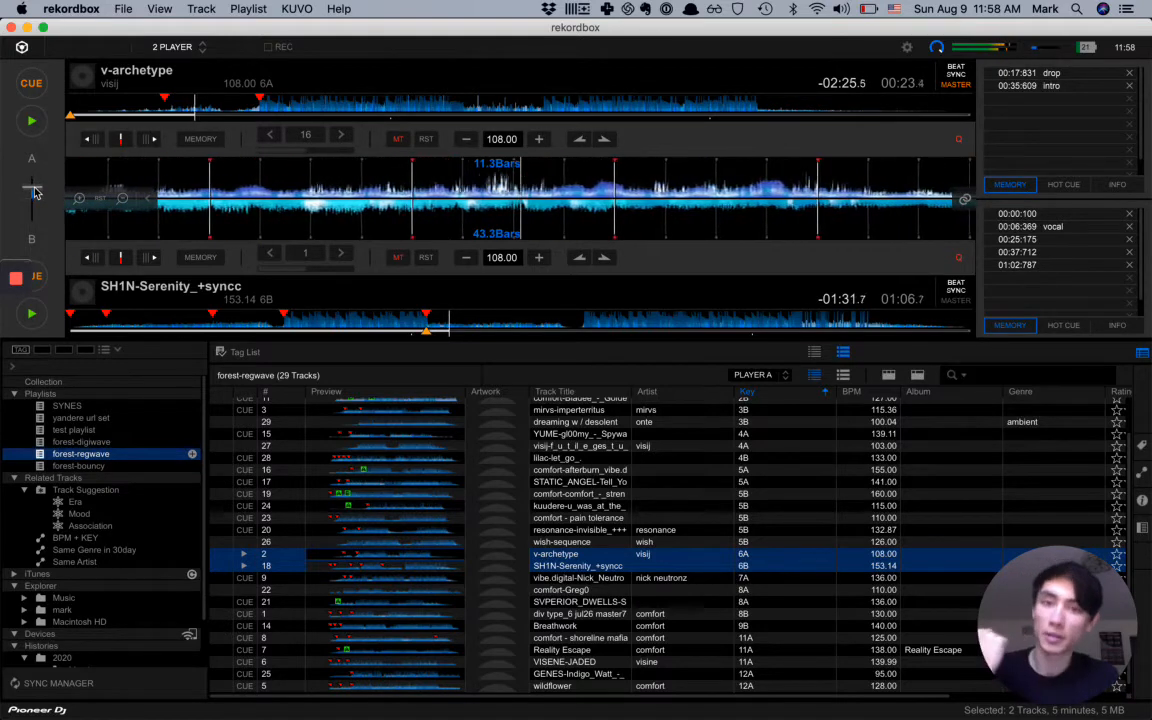
- Play both tracks past v-archetype's 00:35:609 cue while lowering the system volume and adjusting the crossfader, and pause with it toward player A
{"action": "key", "text": "XF86AudioLowerVolume"}
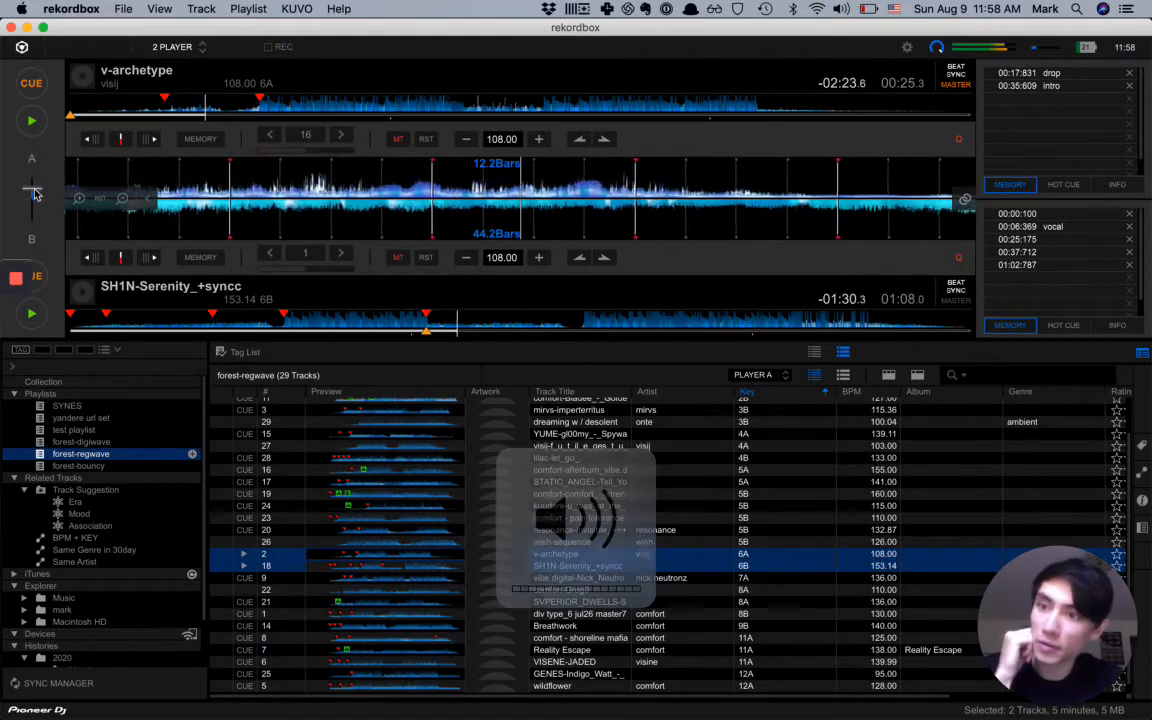
{"action": "left_click_drag", "start_coordinate": [36, 194], "coordinate": [37, 195]}
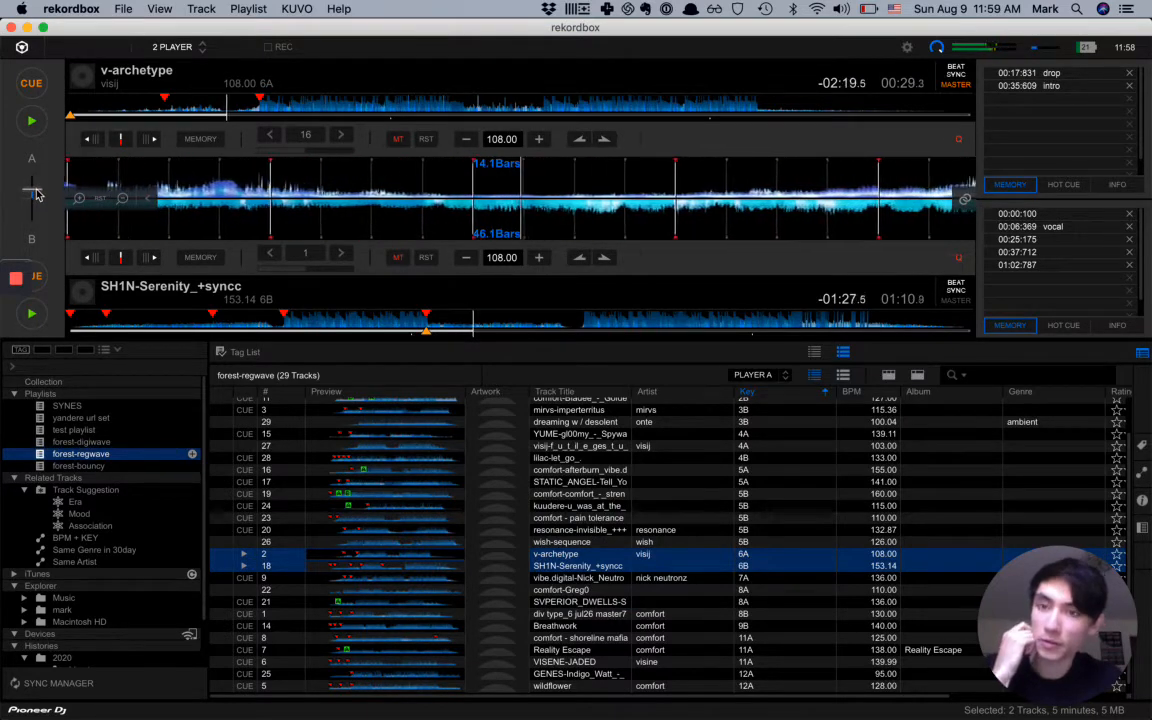
{"action": "key", "text": "XF86AudioLowerVolume"}
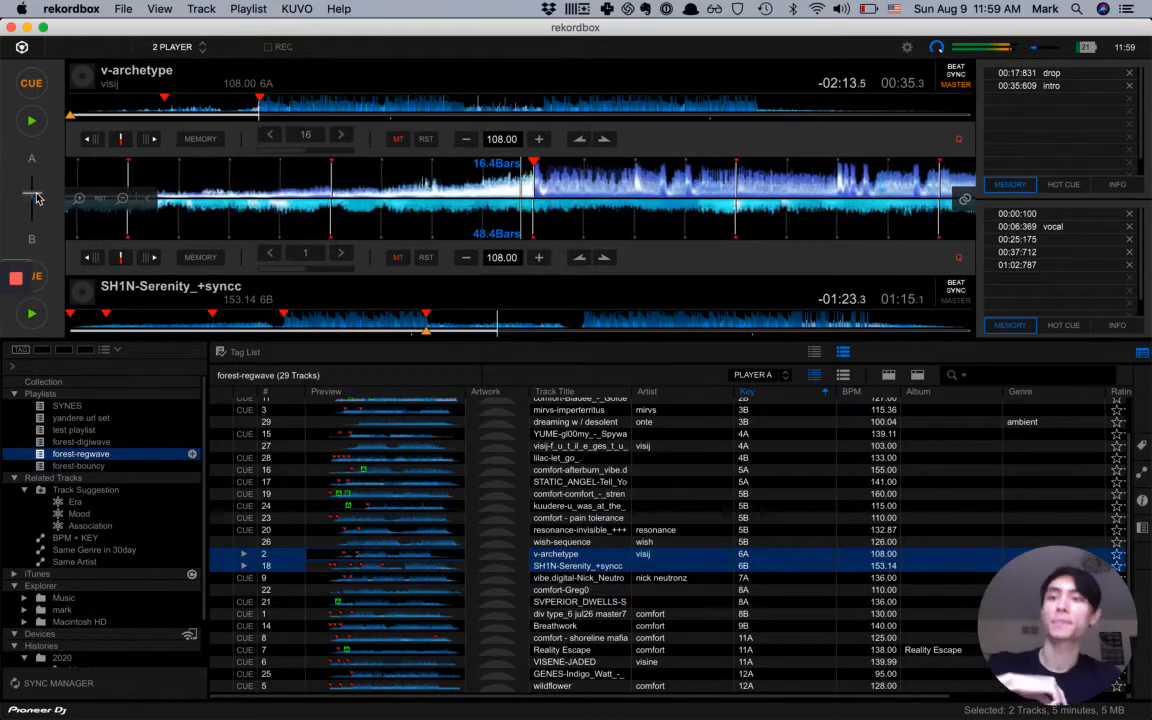
{"action": "left_click_drag", "start_coordinate": [37, 198], "coordinate": [87, 6]}
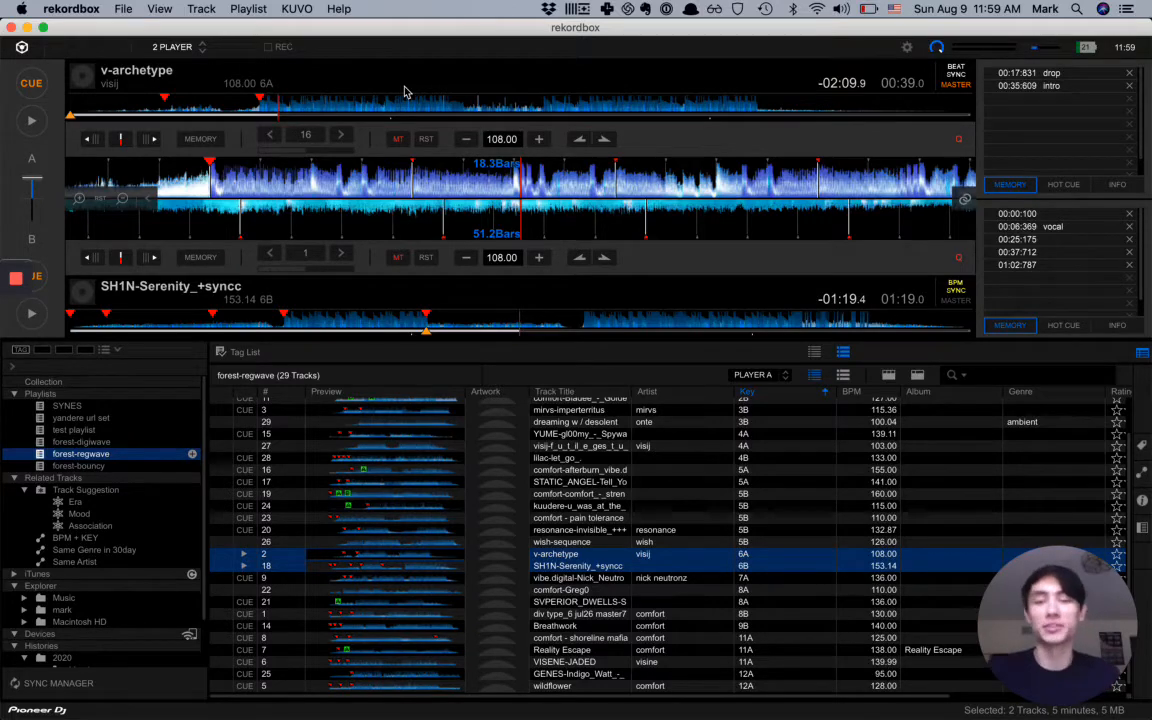
- Switch to the forebois mix in Ableton Live and examine how v-archetype and the first SH1N-Serenity clip overlap at bar 321
{"action": "key", "text": "super+Tab"}
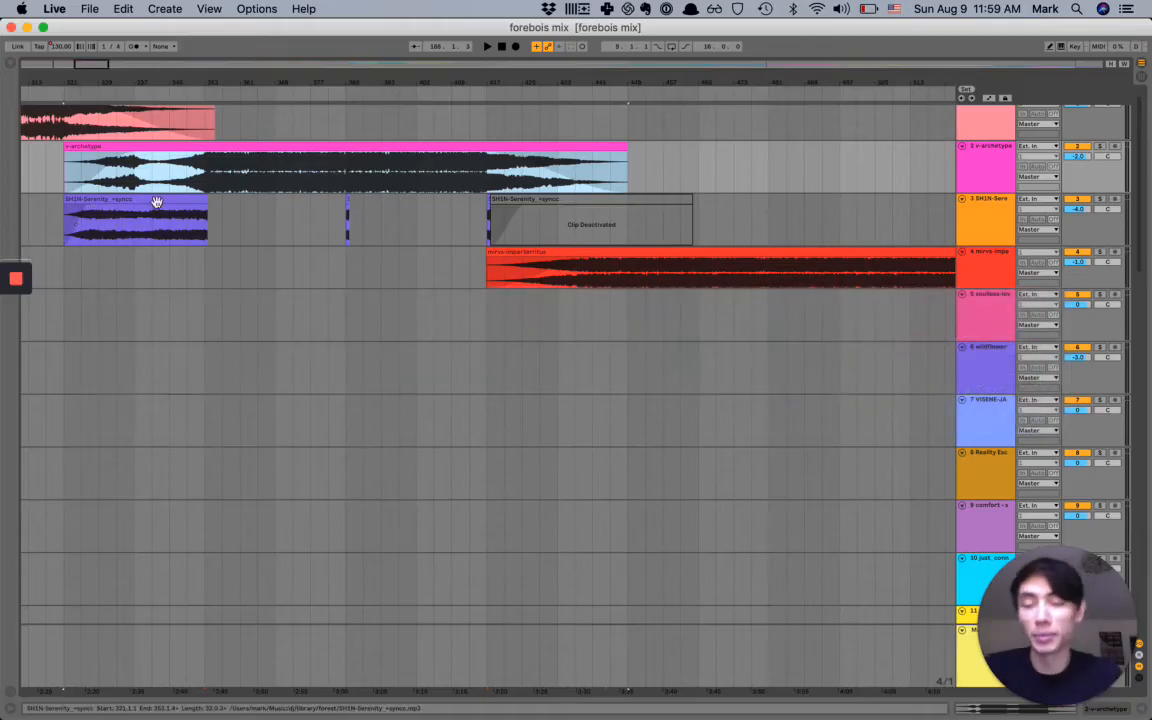
{"action": "scroll", "coordinate": [158, 203], "scroll_direction": "down", "scroll_amount": 4}
{"action": "scroll", "coordinate": [159, 206], "scroll_direction": "left", "scroll_amount": 4}
{"action": "scroll", "coordinate": [350, 204], "scroll_direction": "down", "scroll_amount": 1}
{"action": "scroll", "coordinate": [350, 204], "scroll_direction": "down", "scroll_amount": 1}
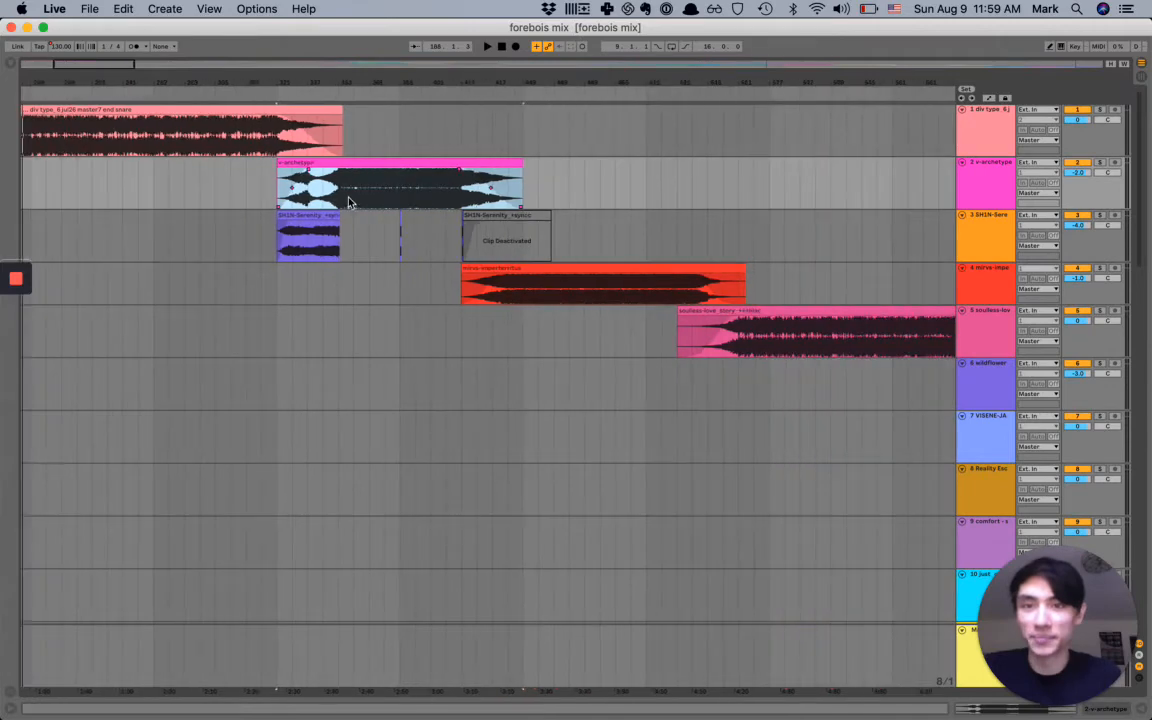
{"action": "scroll", "coordinate": [306, 226], "scroll_direction": "up", "scroll_amount": 4}
{"action": "scroll", "coordinate": [306, 226], "scroll_direction": "up", "scroll_amount": 1}
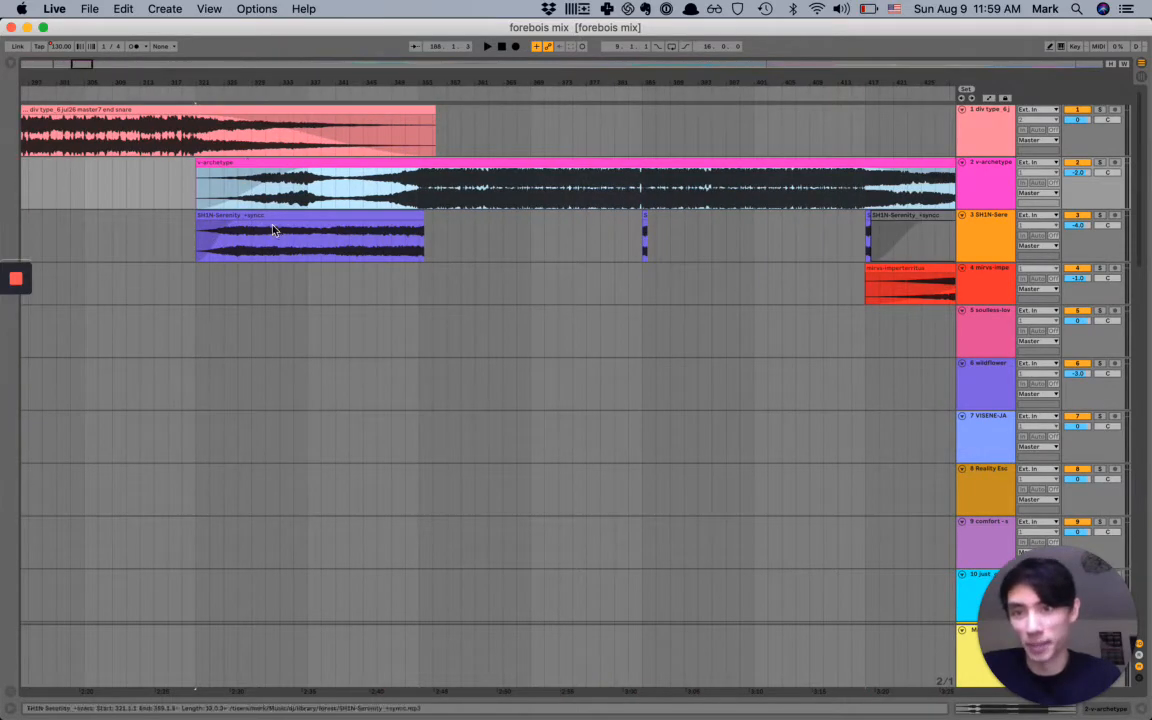
{"action": "left_click", "coordinate": [265, 216]}
{"action": "left_click", "coordinate": [258, 163]}
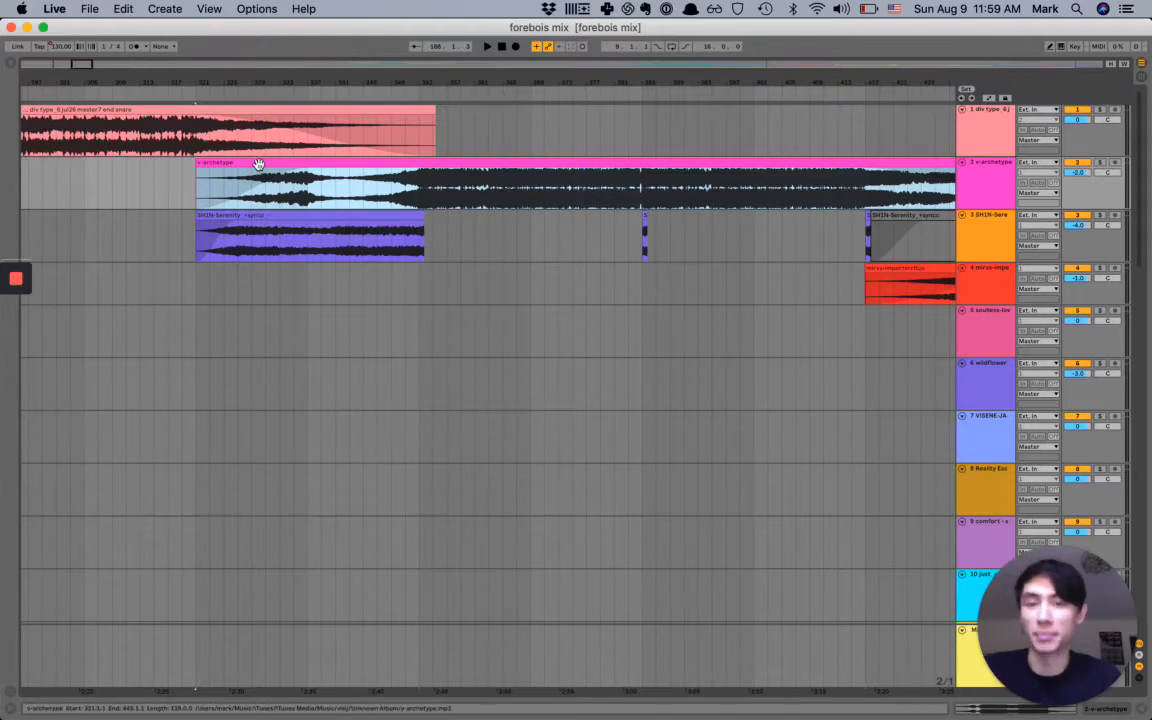
- Survey the order of tracks across the arrangement, from v-archetype down to the SH1N-Serenity clips on track 21 and the tracks beyond
{"action": "scroll", "coordinate": [258, 163], "scroll_direction": "down", "scroll_amount": 4}
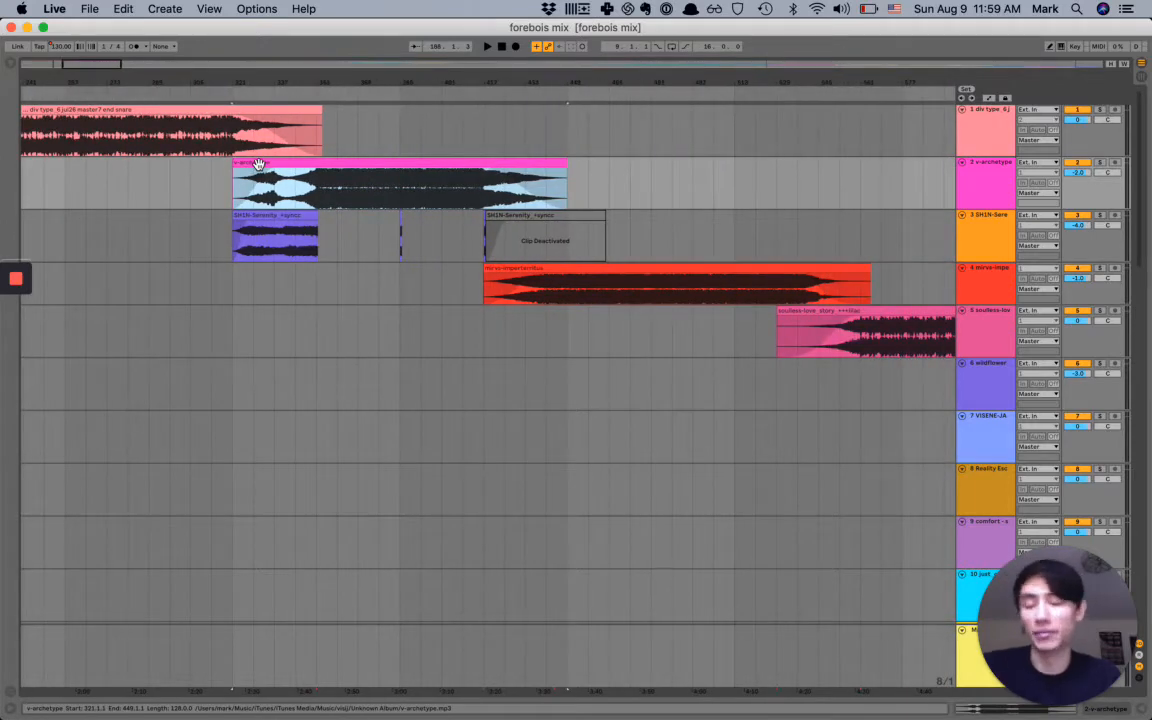
{"action": "scroll", "coordinate": [258, 165], "scroll_direction": "down", "scroll_amount": 6}
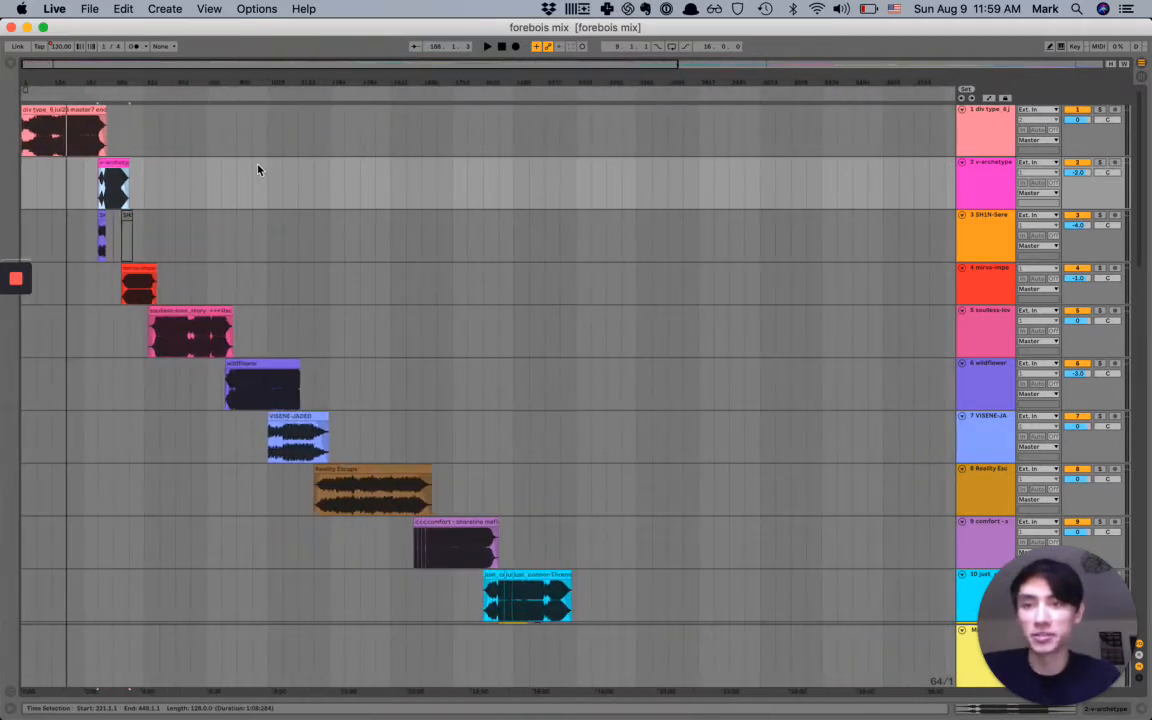
{"action": "left_click", "coordinate": [112, 163]}
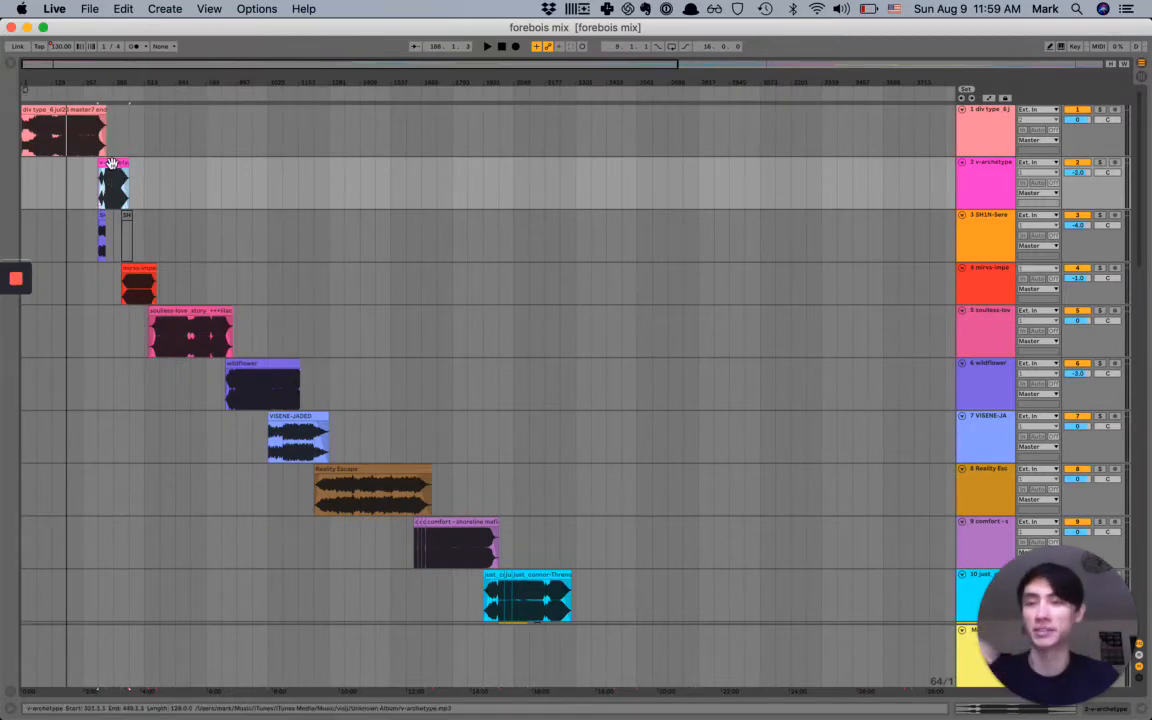
{"action": "scroll", "coordinate": [135, 200], "scroll_direction": "down", "scroll_amount": 1}
{"action": "scroll", "coordinate": [135, 200], "scroll_direction": "right", "scroll_amount": 1}
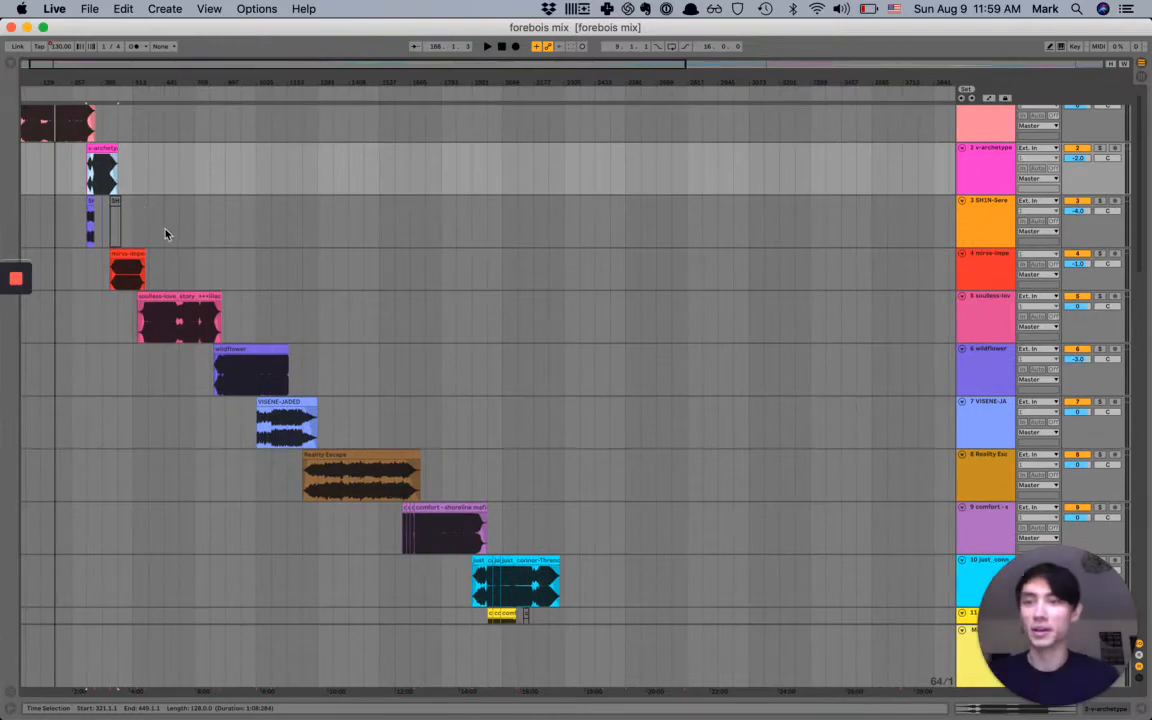
{"action": "scroll", "coordinate": [167, 239], "scroll_direction": "down", "scroll_amount": 10}
{"action": "scroll", "coordinate": [167, 239], "scroll_direction": "right", "scroll_amount": 5}
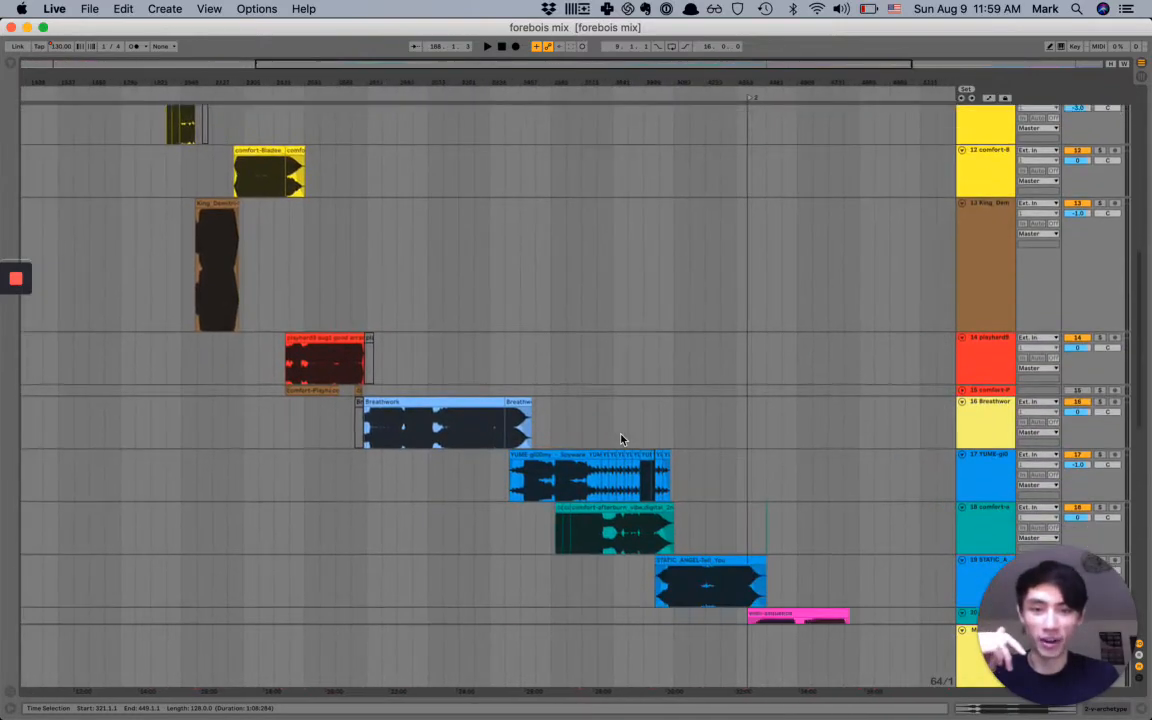
{"action": "scroll", "coordinate": [620, 438], "scroll_direction": "down", "scroll_amount": 8}
{"action": "scroll", "coordinate": [620, 438], "scroll_direction": "right", "scroll_amount": 5}
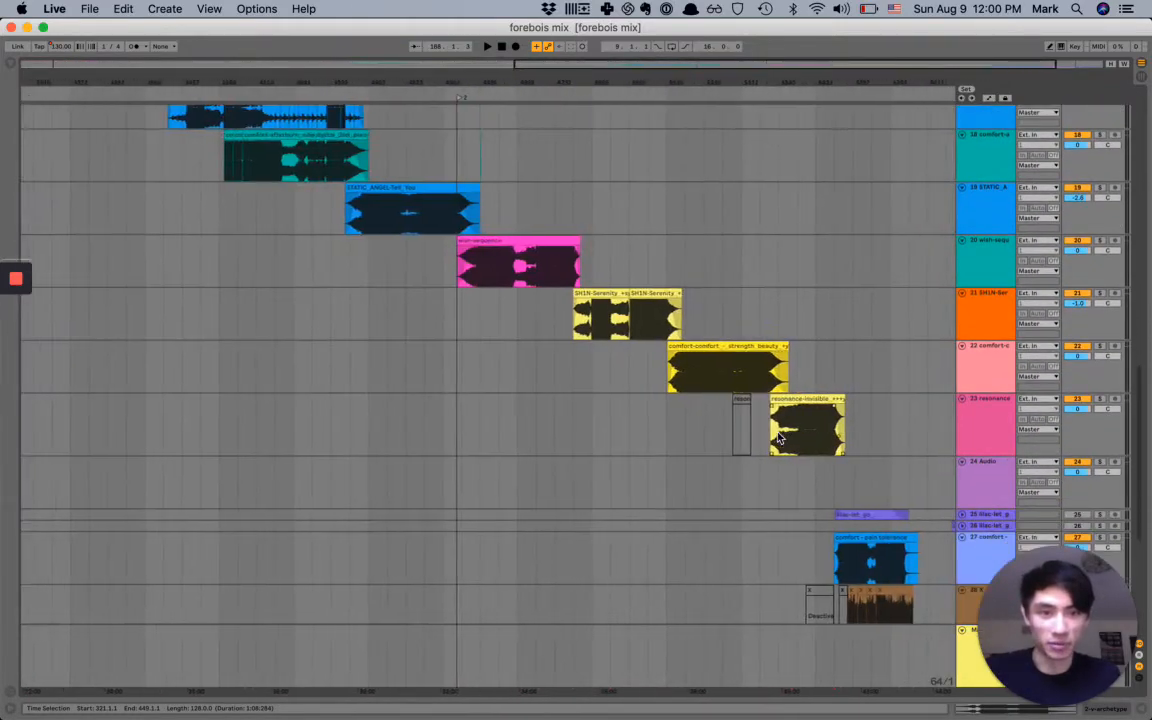
{"action": "scroll", "coordinate": [780, 438], "scroll_direction": "down", "scroll_amount": 2}
{"action": "scroll", "coordinate": [780, 438], "scroll_direction": "right", "scroll_amount": 3}
{"action": "scroll", "coordinate": [625, 301], "scroll_direction": "down", "scroll_amount": 3}
{"action": "scroll", "coordinate": [385, 162], "scroll_direction": "up", "scroll_amount": 6}
{"action": "scroll", "coordinate": [385, 162], "scroll_direction": "left", "scroll_amount": 2}
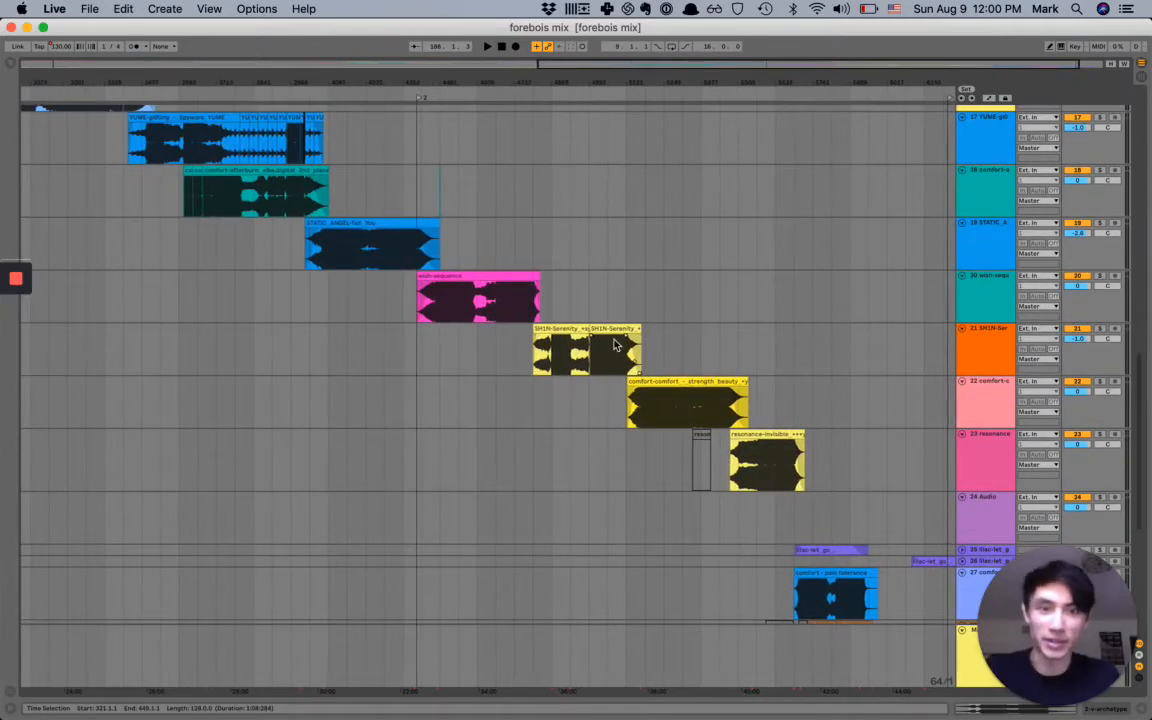
{"action": "scroll", "coordinate": [587, 322], "scroll_direction": "down", "scroll_amount": 5}
{"action": "scroll", "coordinate": [587, 322], "scroll_direction": "right", "scroll_amount": 1}
{"action": "scroll", "coordinate": [548, 231], "scroll_direction": "up", "scroll_amount": 2}
{"action": "scroll", "coordinate": [548, 231], "scroll_direction": "left", "scroll_amount": 1}
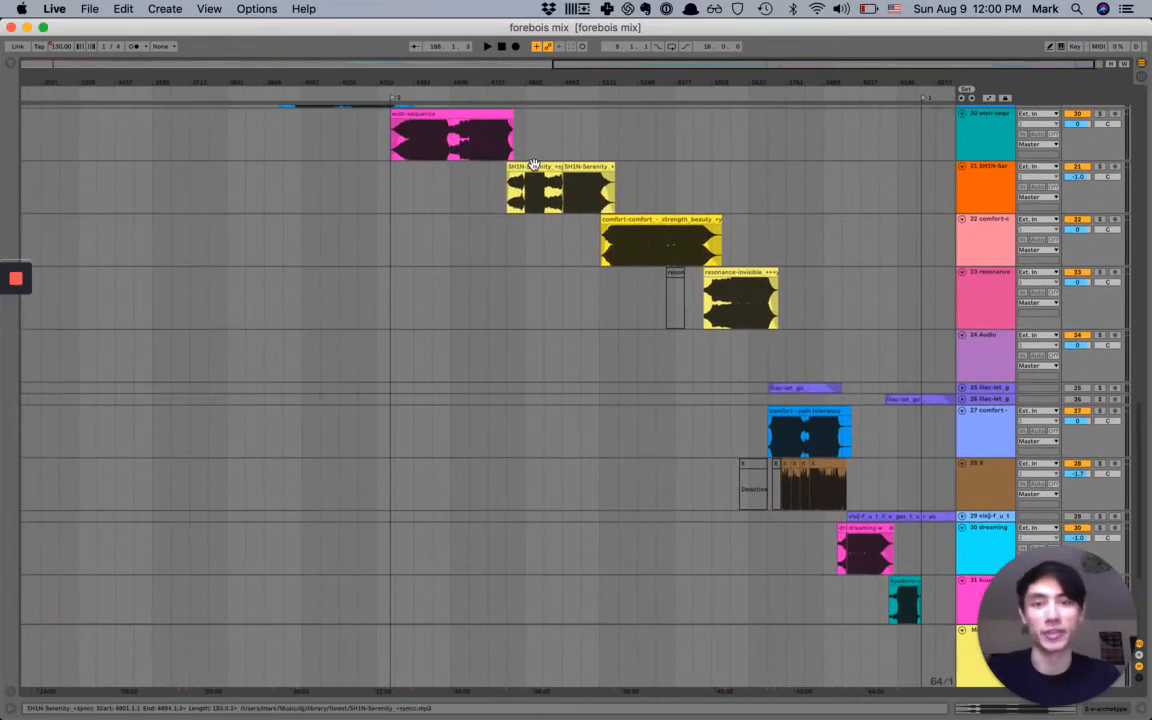
- Review the arrangement in reverse from the SH1N-Serenity clips on track 21 to the opening div type_6 clip
{"action": "scroll", "coordinate": [535, 170], "scroll_direction": "up", "scroll_amount": 7}
{"action": "scroll", "coordinate": [535, 170], "scroll_direction": "left", "scroll_amount": 3}
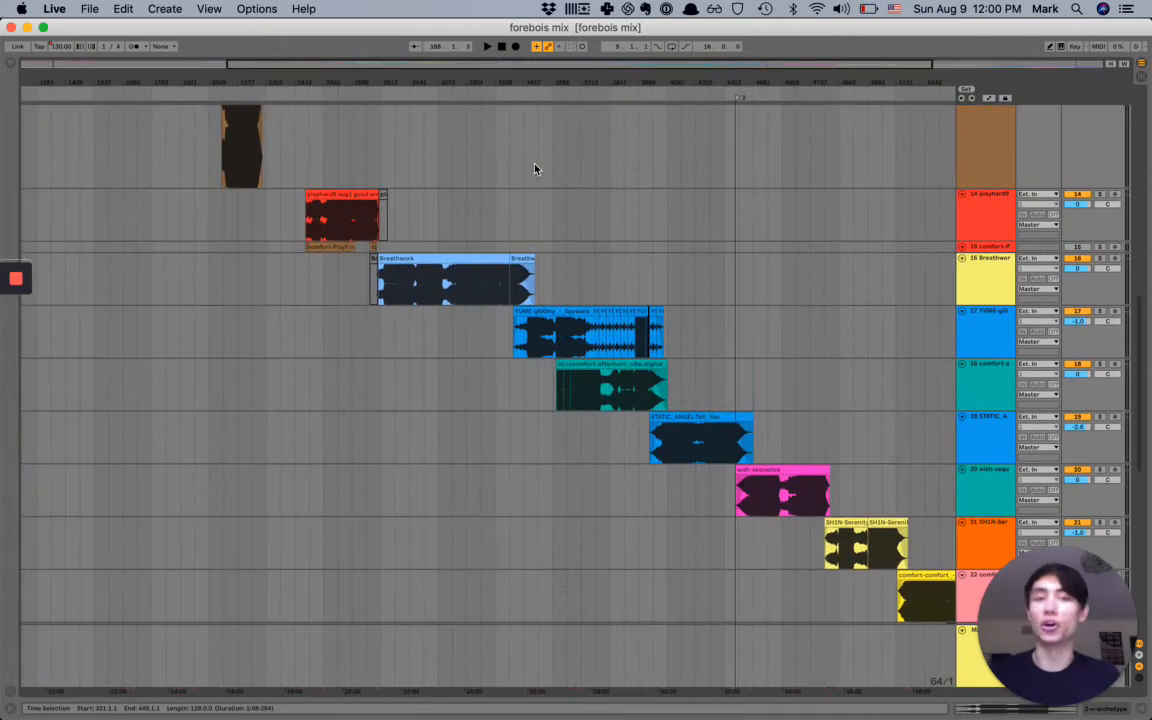
{"action": "scroll", "coordinate": [535, 168], "scroll_direction": "up", "scroll_amount": 9}
{"action": "scroll", "coordinate": [535, 168], "scroll_direction": "left", "scroll_amount": 3}
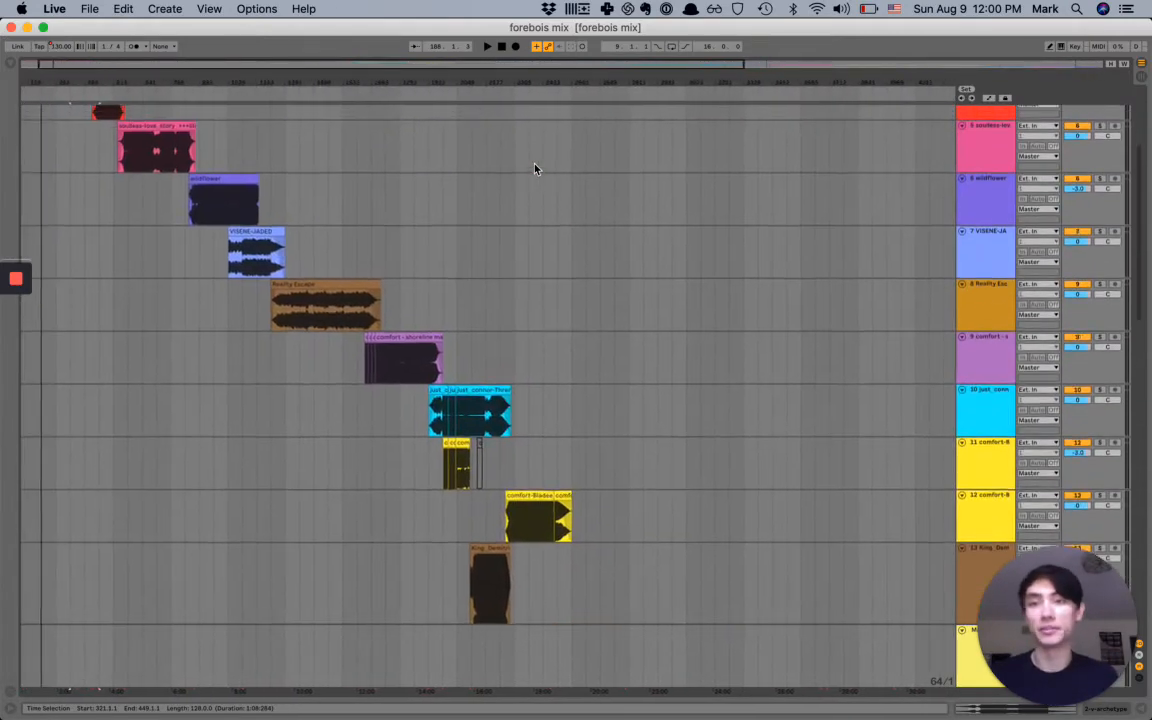
{"action": "scroll", "coordinate": [535, 168], "scroll_direction": "down", "scroll_amount": 3}
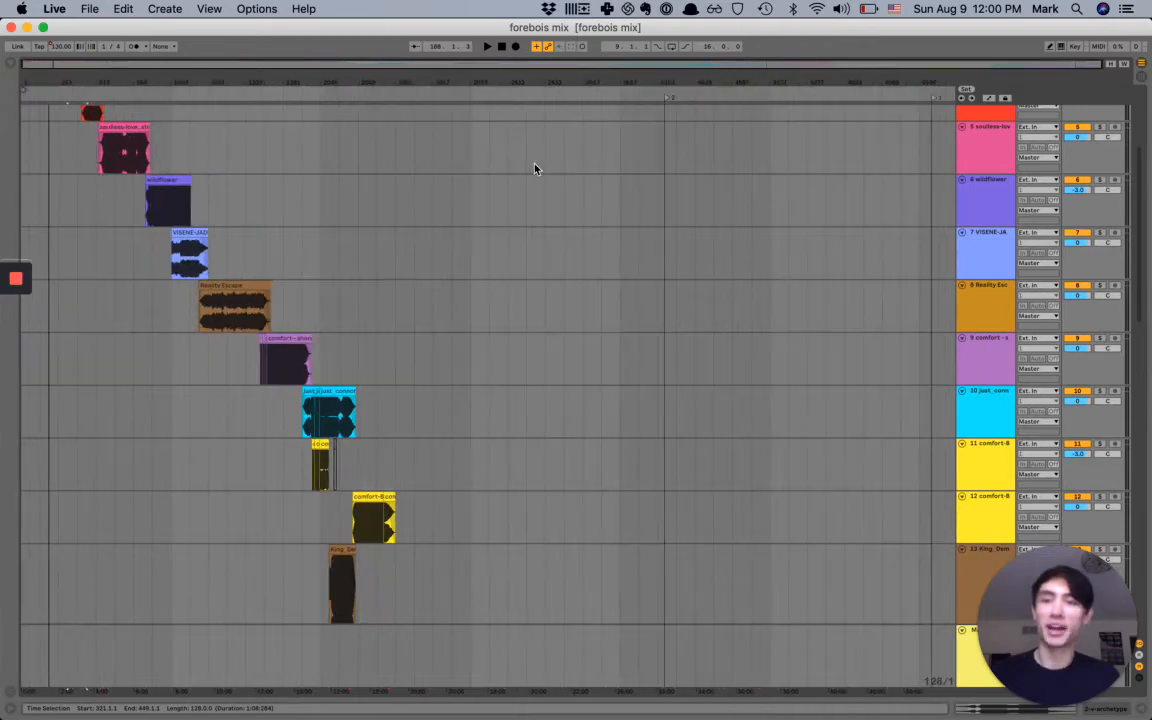
{"action": "scroll", "coordinate": [80, 236], "scroll_direction": "up", "scroll_amount": 4}
{"action": "scroll", "coordinate": [57, 231], "scroll_direction": "up", "scroll_amount": 3}
{"action": "scroll", "coordinate": [57, 231], "scroll_direction": "up", "scroll_amount": 3}
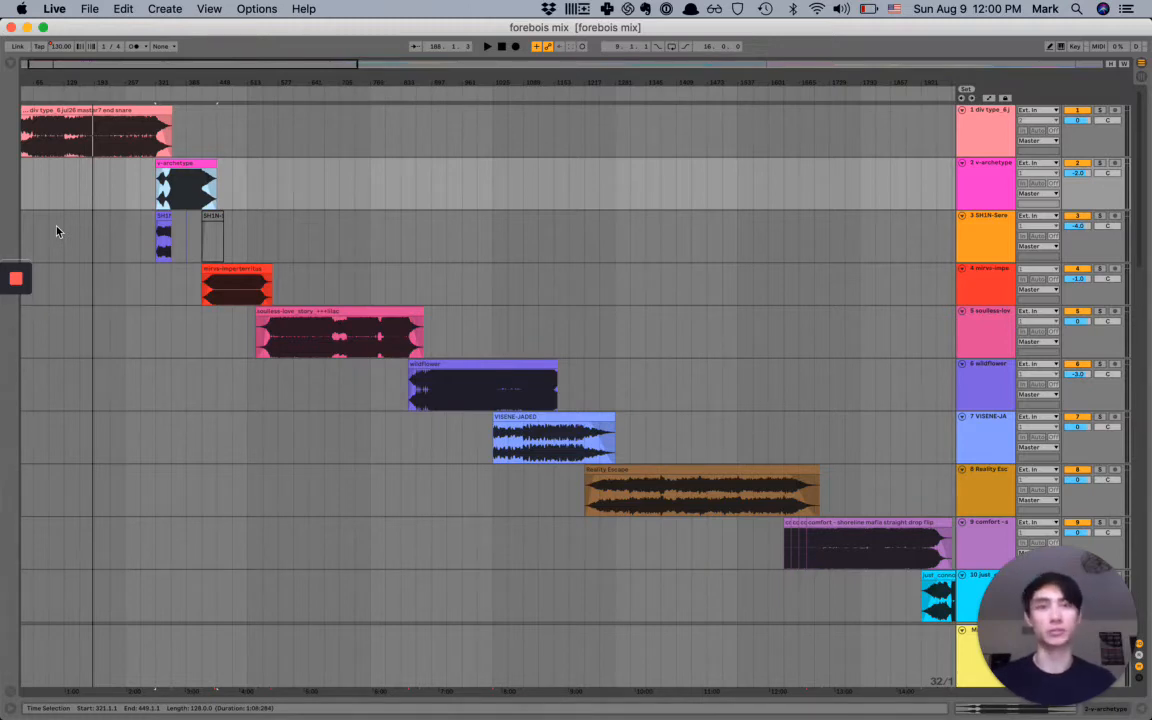
- Play the mix from the first SH1N-Serenity clip's start past its end into v-archetype's drop, raising the system volume, and stop playback
{"action": "scroll", "coordinate": [108, 252], "scroll_direction": "up", "scroll_amount": 5}
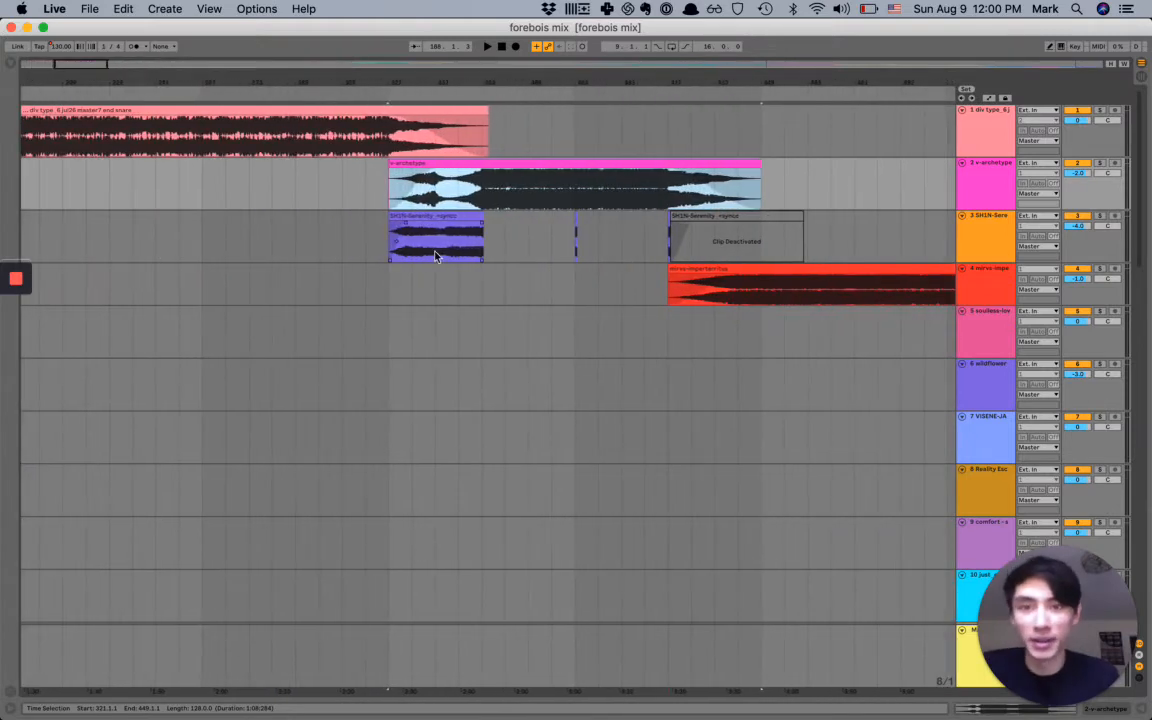
{"action": "left_click", "coordinate": [426, 218]}
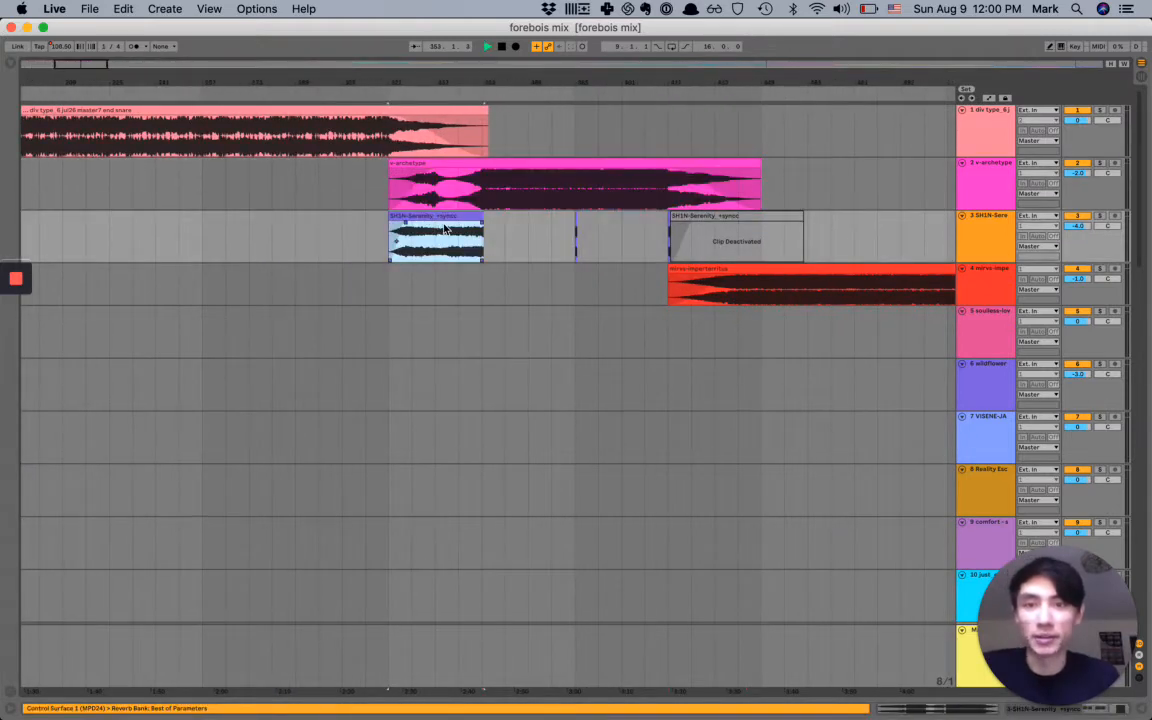
{"action": "key", "text": "XF86AudioRaiseVolume"}
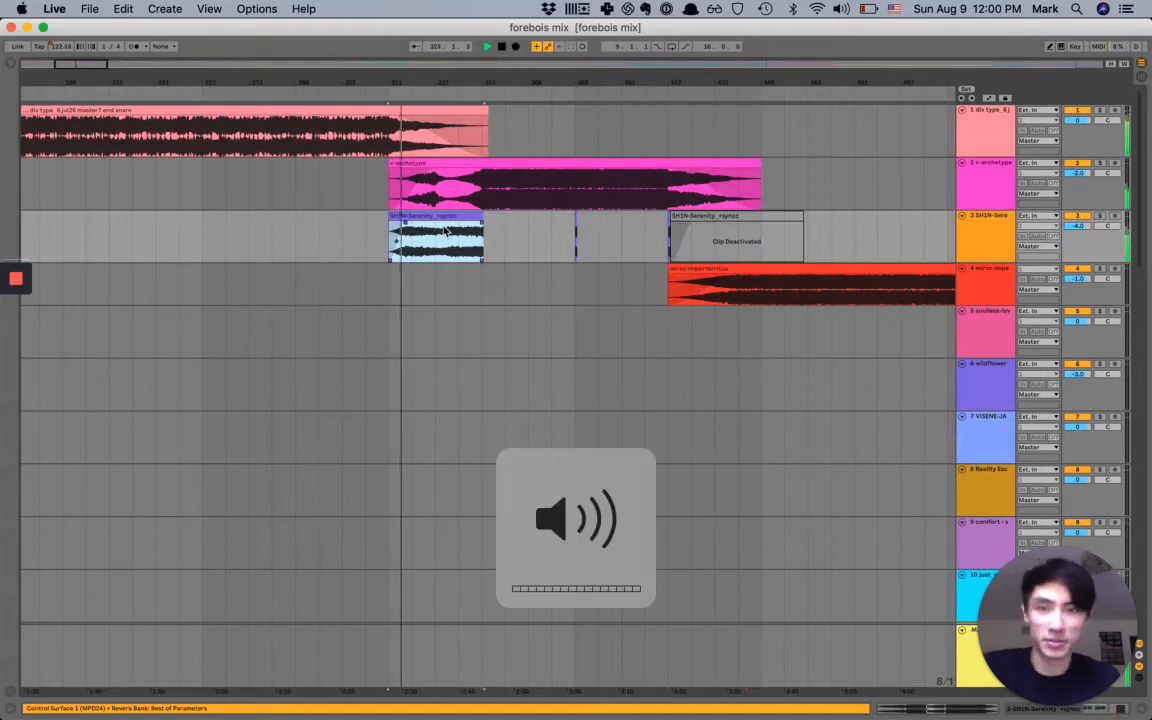
{"action": "scroll", "coordinate": [447, 231], "scroll_direction": "up", "scroll_amount": 3}
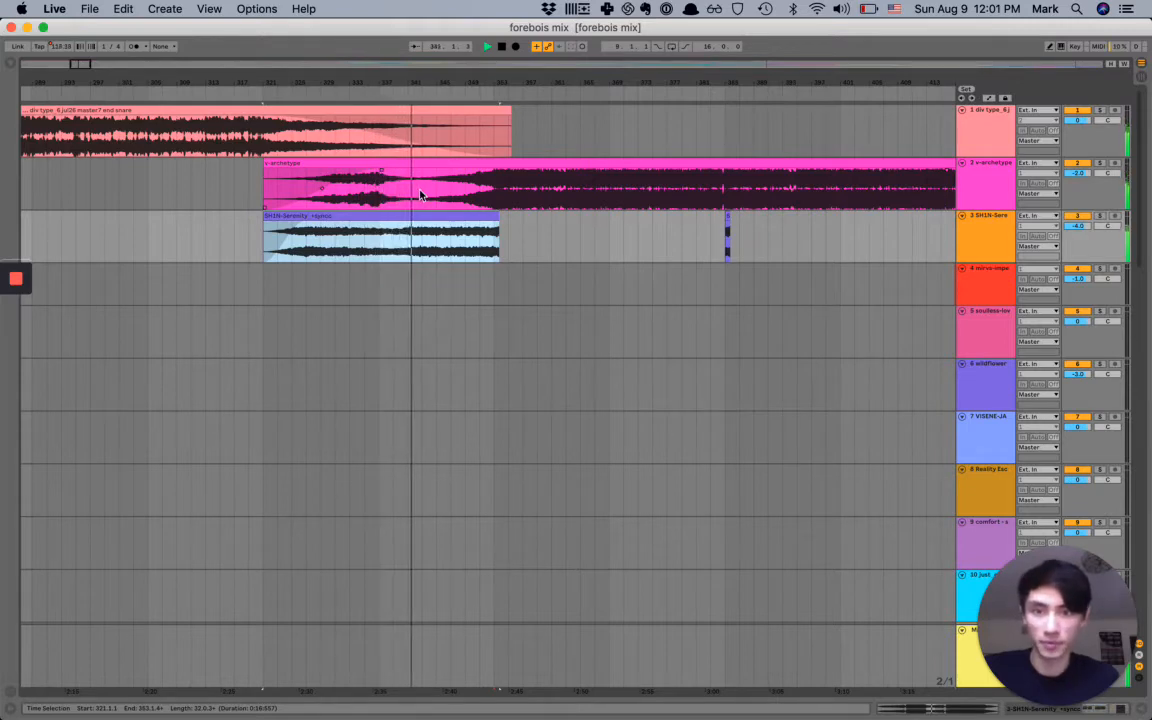
{"action": "key", "text": "XF86AudioRaiseVolume"}
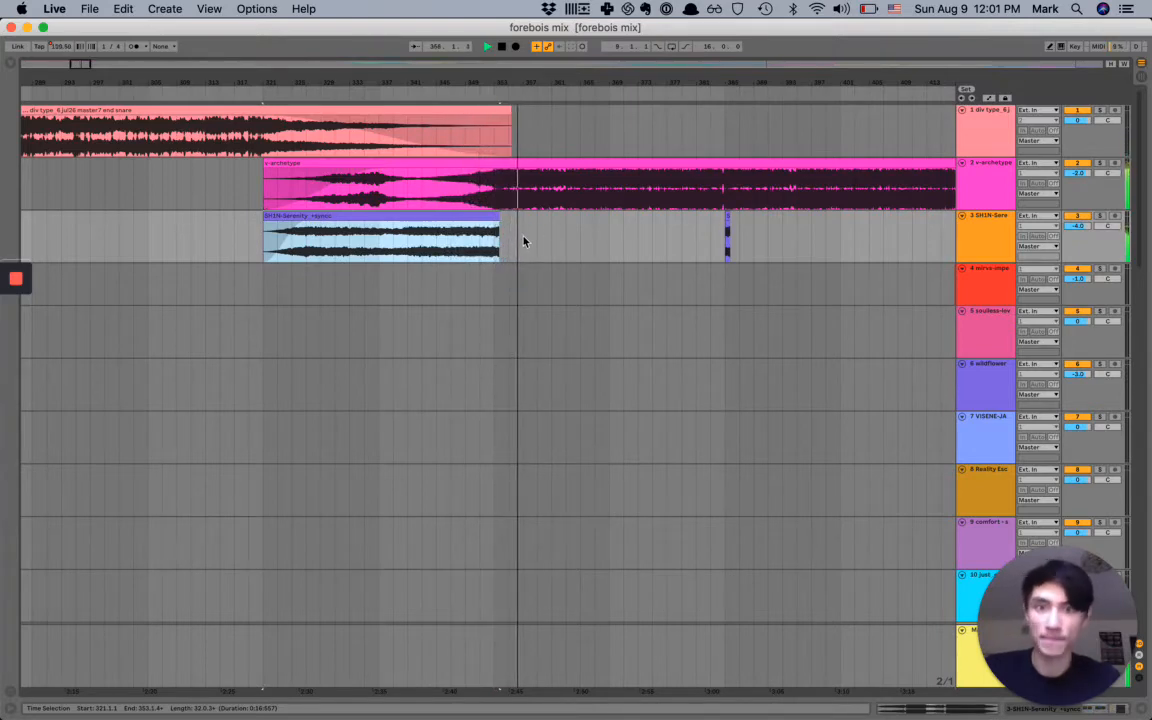
{"action": "key", "text": "space"}
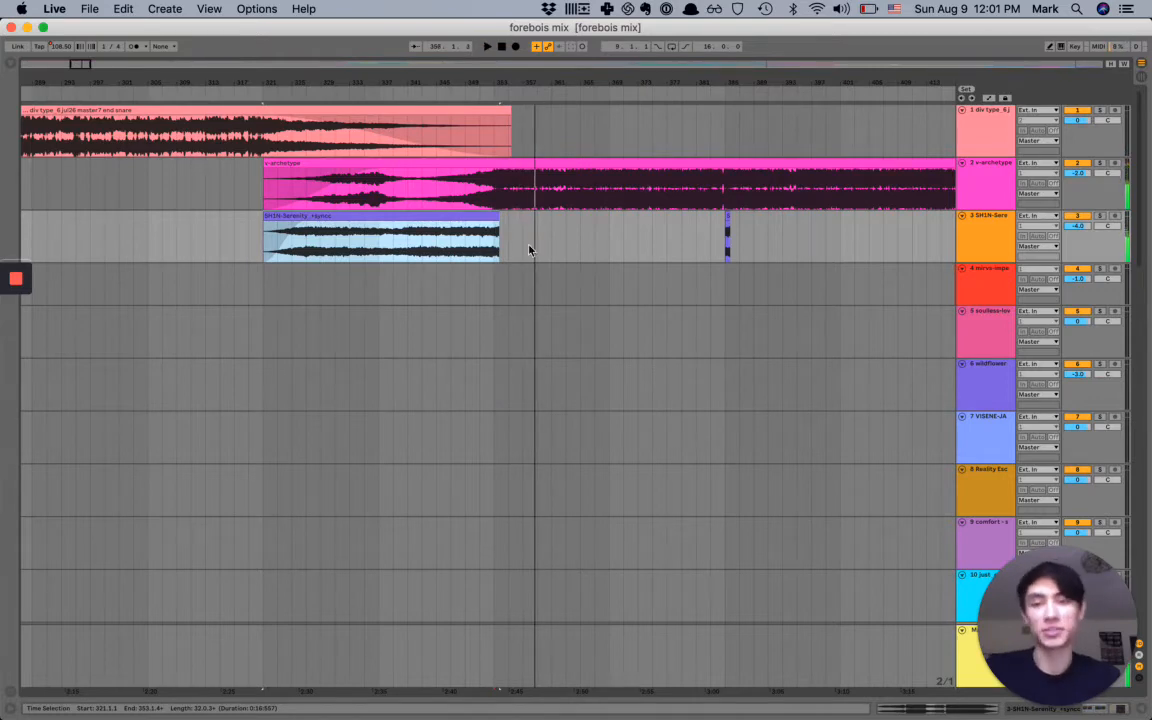
- Solo the SH1N-Serenity track with automation shown, play its delay tail from bar 351, and hide the automation again
{"action": "scroll", "coordinate": [530, 250], "scroll_direction": "up", "scroll_amount": 3}
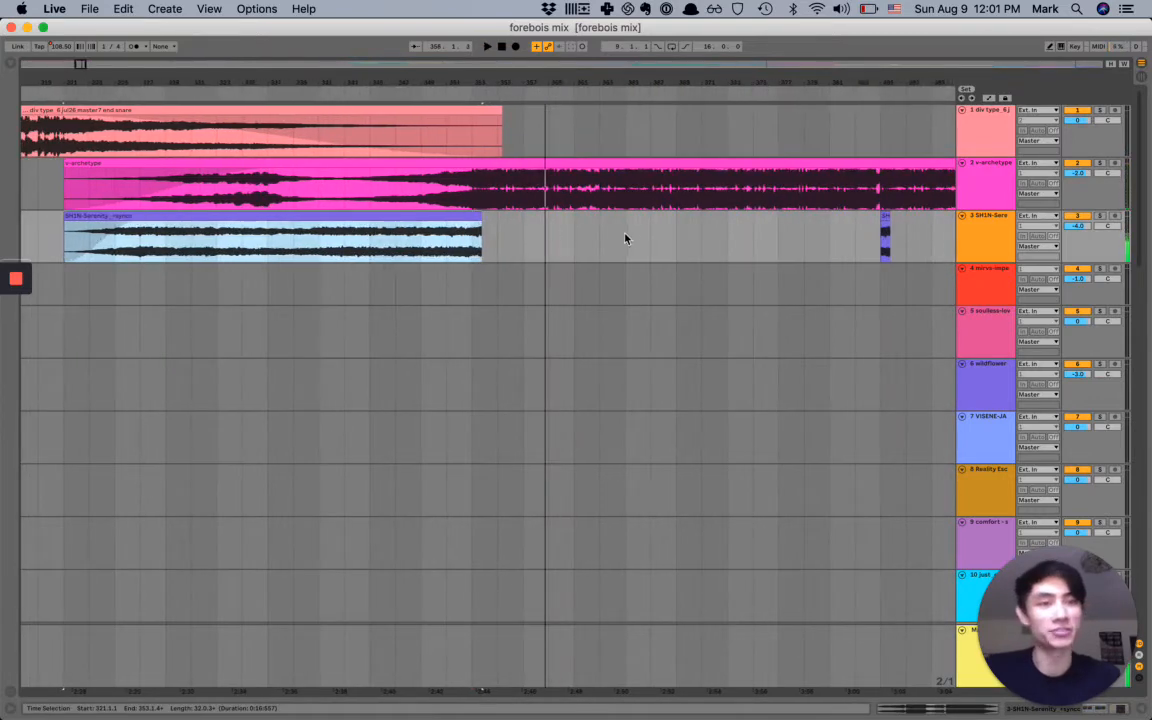
{"action": "left_click", "coordinate": [446, 249]}
{"action": "key", "text": "a"}
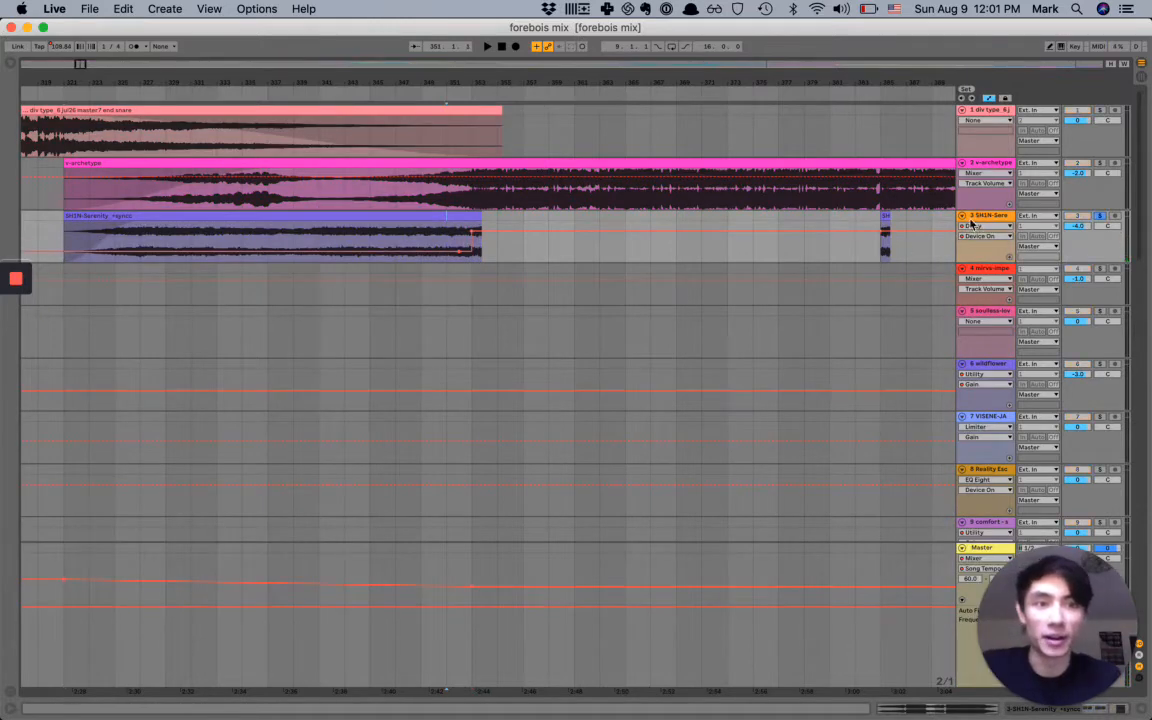
{"action": "key", "text": "space"}
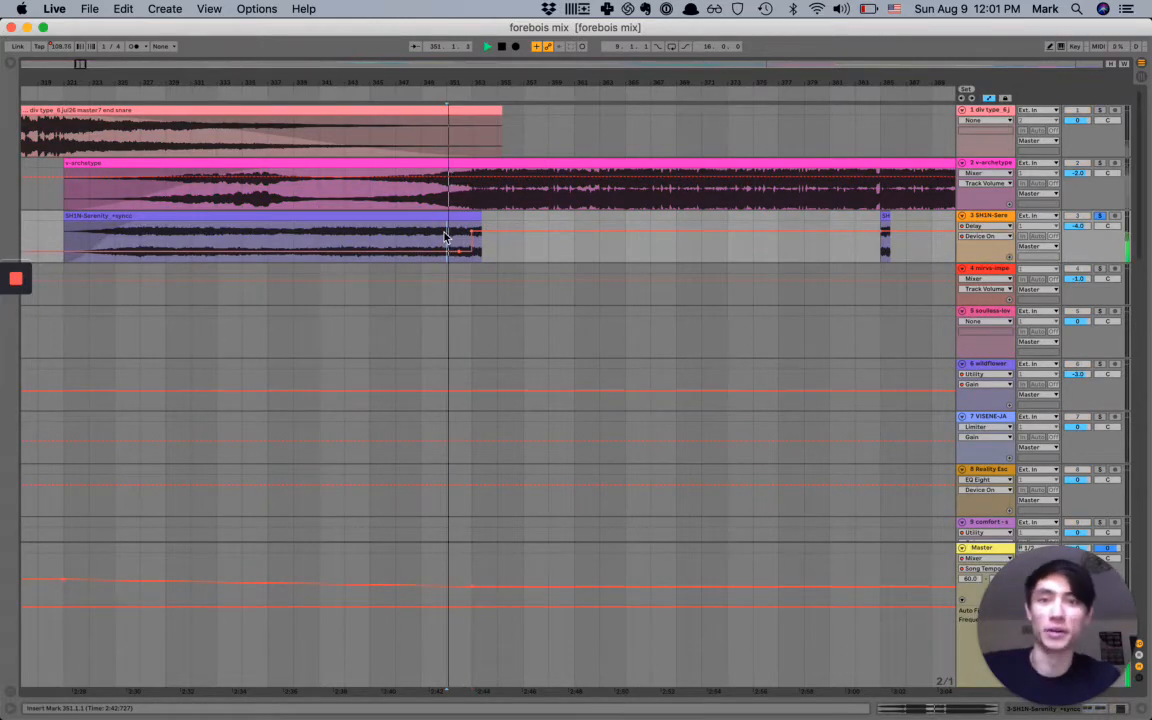
{"action": "key", "text": "XF86AudioRaiseVolume"}
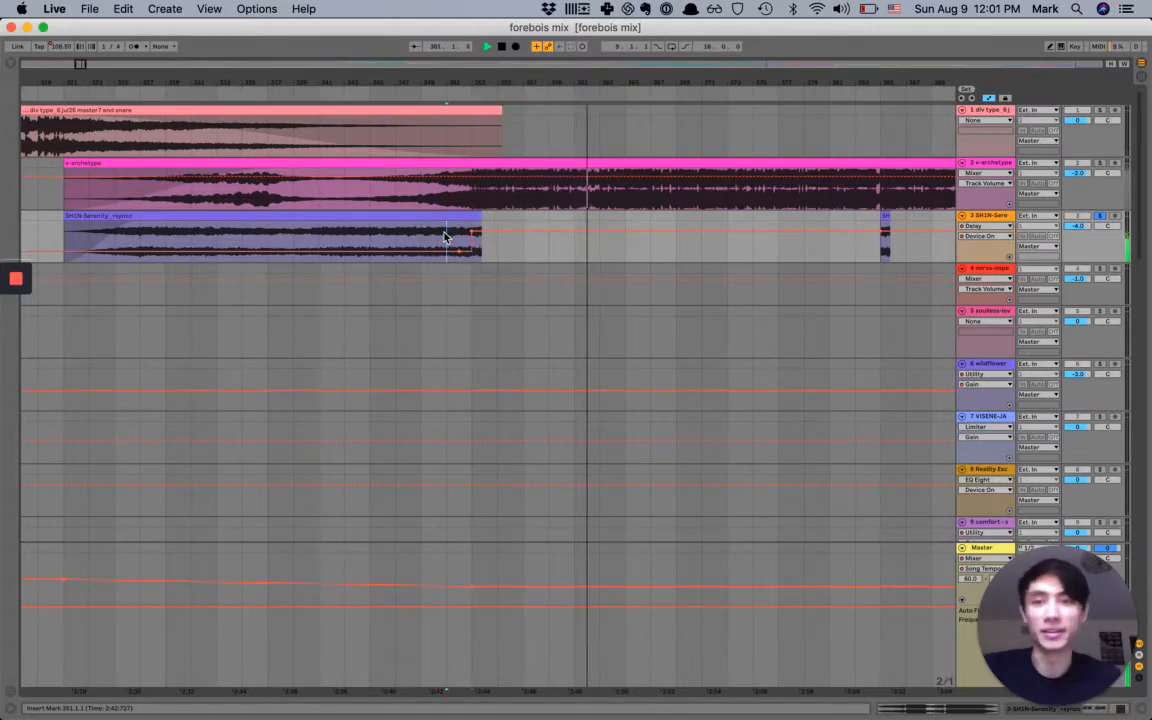
{"action": "key", "text": "a"}
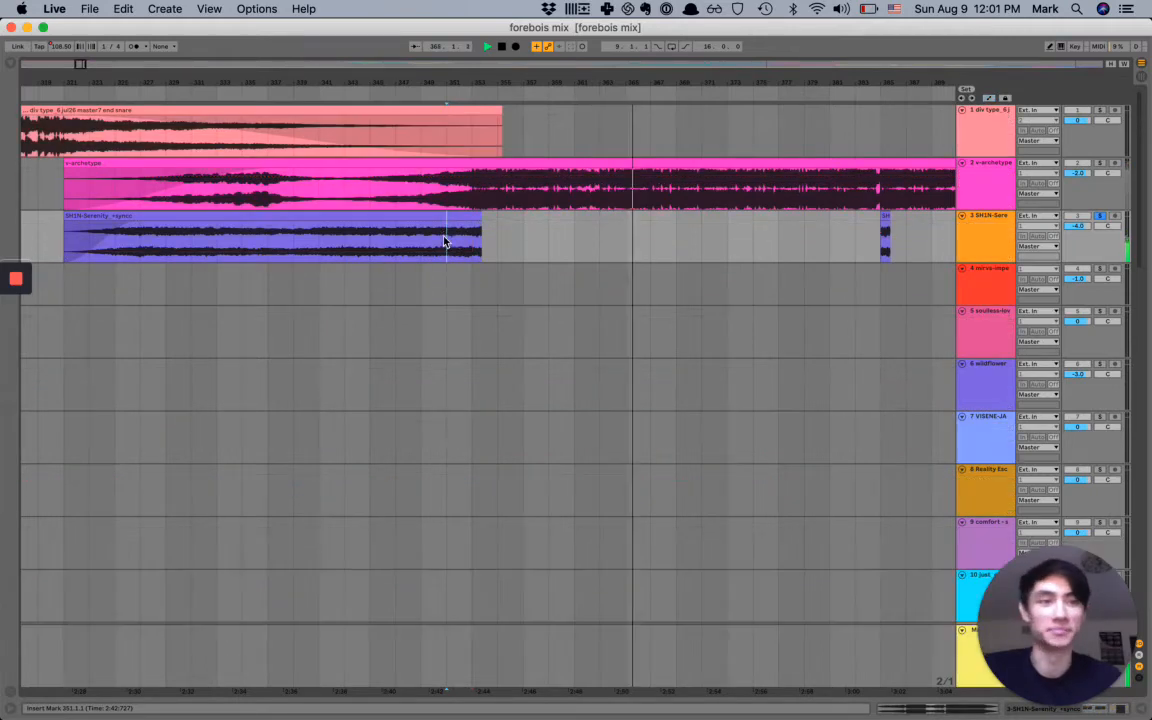
- Unsolo the SH1N-Serenity track and replay its transition into v-archetype's drop from bar 349, raising the system volume
{"action": "left_click", "coordinate": [422, 242]}
{"action": "key", "text": "space"}
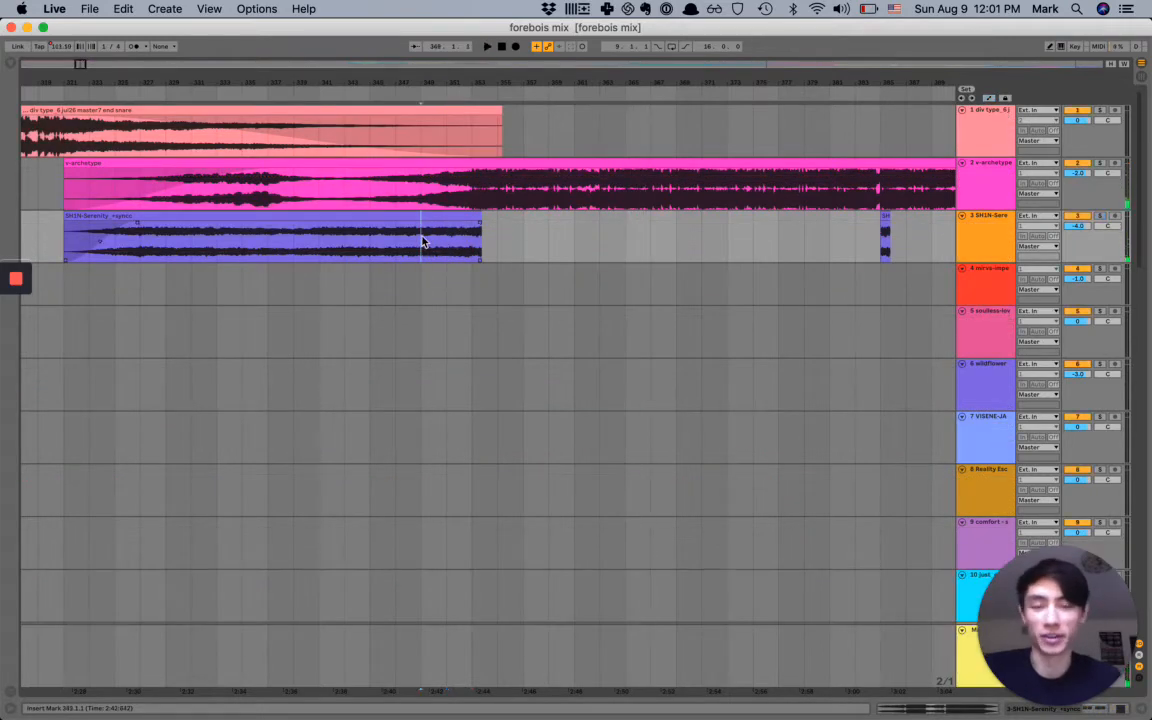
{"action": "key", "text": "space"}
{"action": "key", "text": "XF86AudioRaiseVolume"}
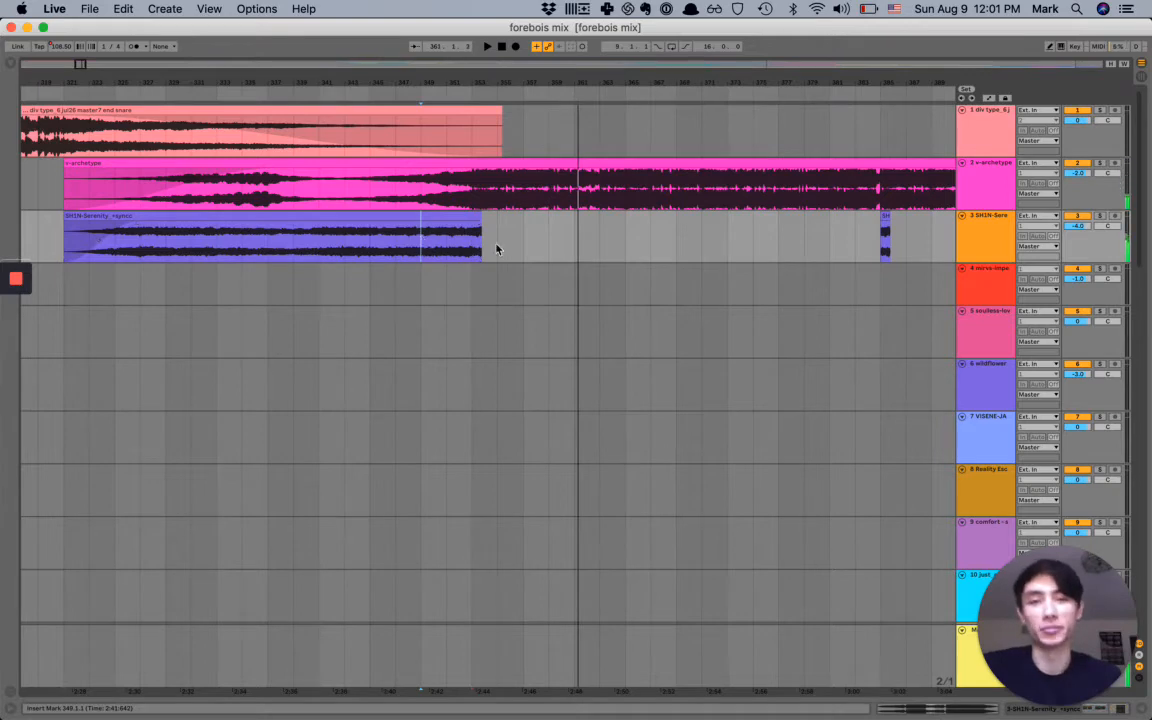
{"action": "scroll", "coordinate": [496, 249], "scroll_direction": "down", "scroll_amount": 2}
{"action": "scroll", "coordinate": [496, 249], "scroll_direction": "down", "scroll_amount": 3}
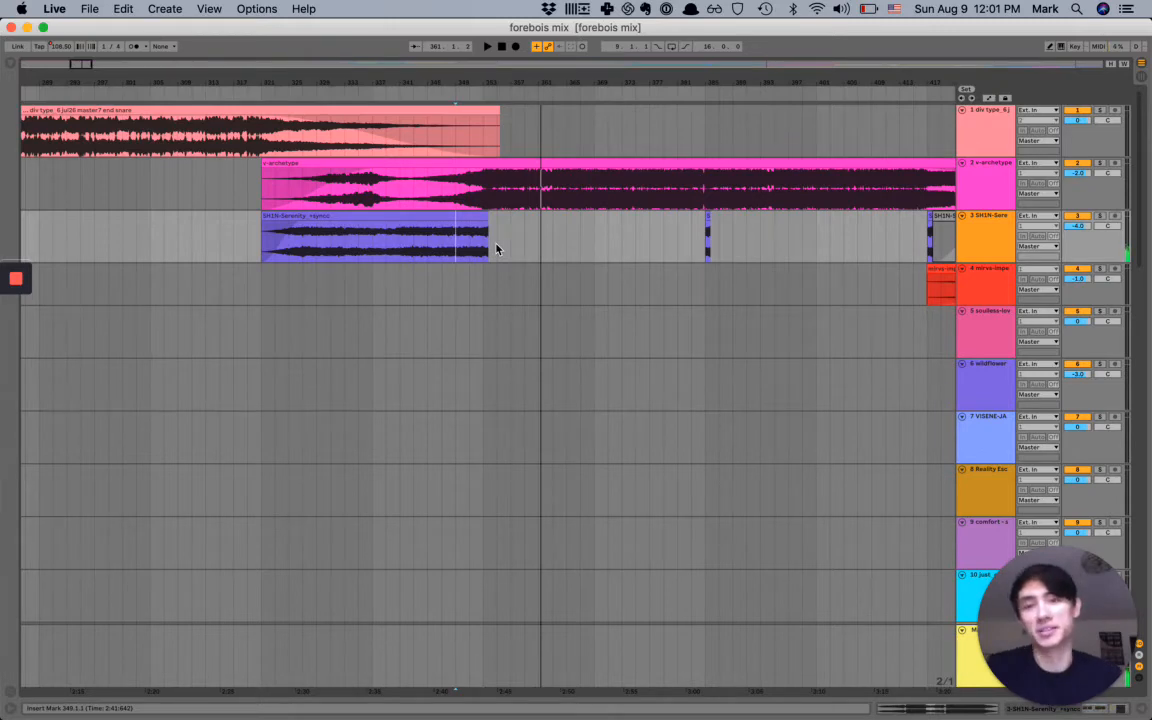
{"action": "scroll", "coordinate": [496, 249], "scroll_direction": "up", "scroll_amount": 2}
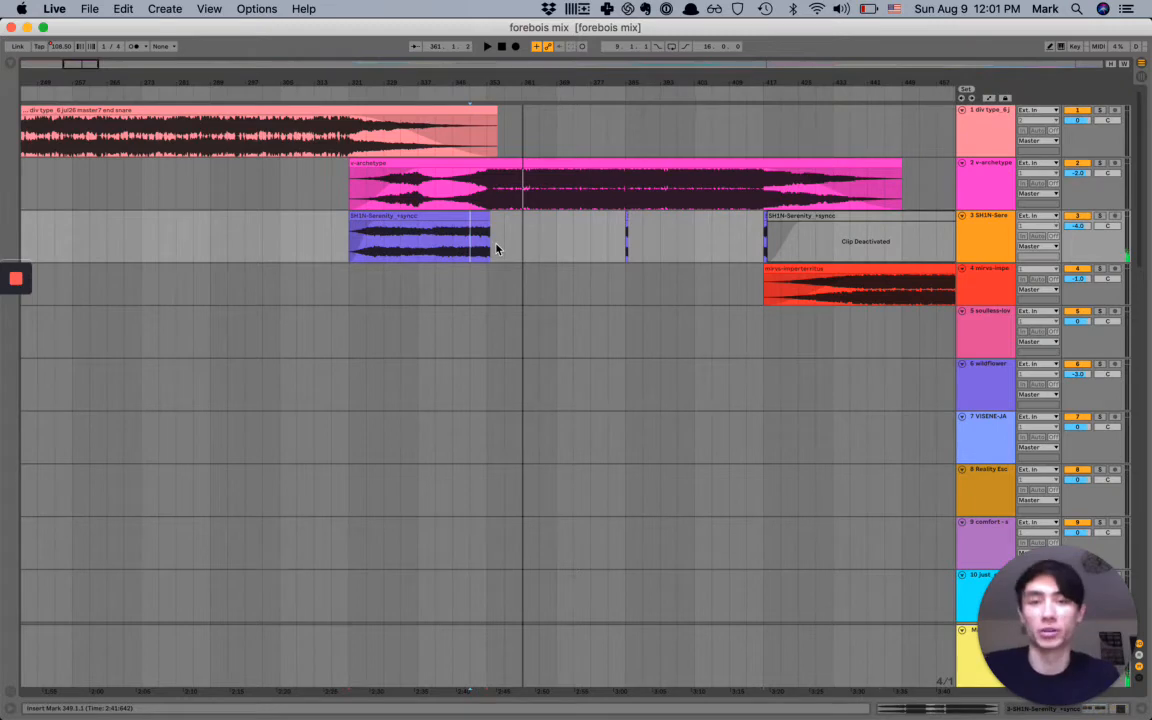
- Review the arrangement from the SH1N-Serenity clips on track 3 forward to the comfort and just_connor clips
{"action": "scroll", "coordinate": [496, 249], "scroll_direction": "down", "scroll_amount": 5}
{"action": "scroll", "coordinate": [485, 251], "scroll_direction": "down", "scroll_amount": 3}
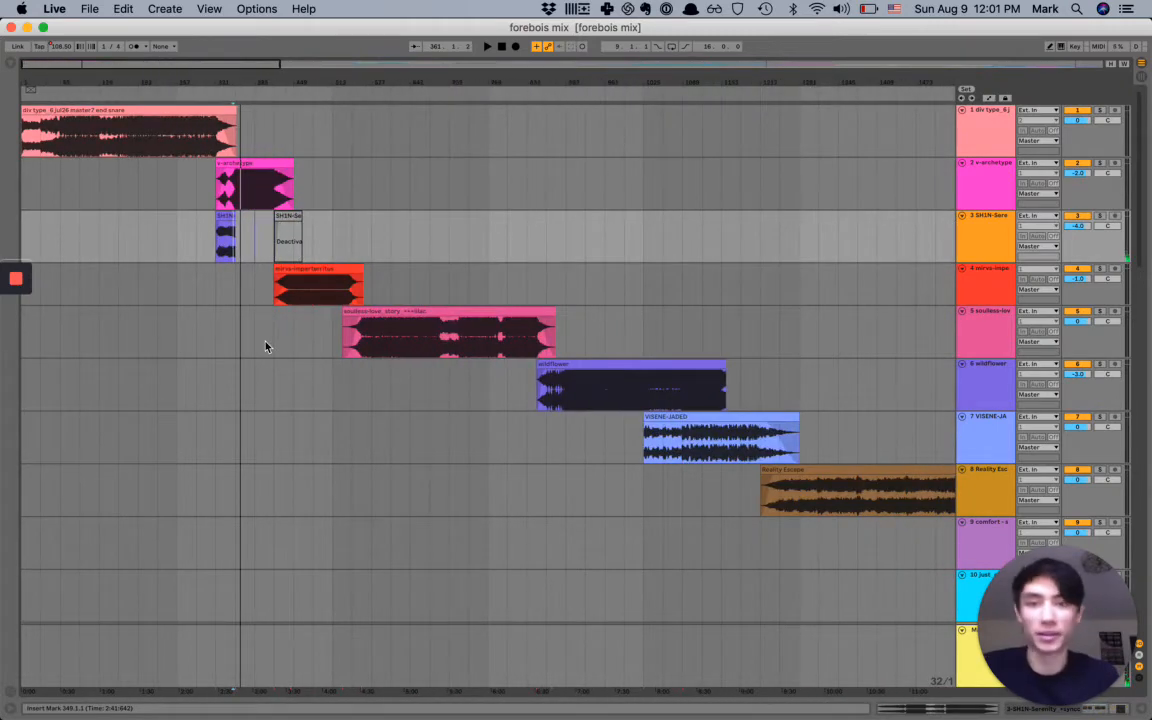
{"action": "scroll", "coordinate": [266, 346], "scroll_direction": "right", "scroll_amount": 2}
{"action": "scroll", "coordinate": [266, 346], "scroll_direction": "down", "scroll_amount": 2}
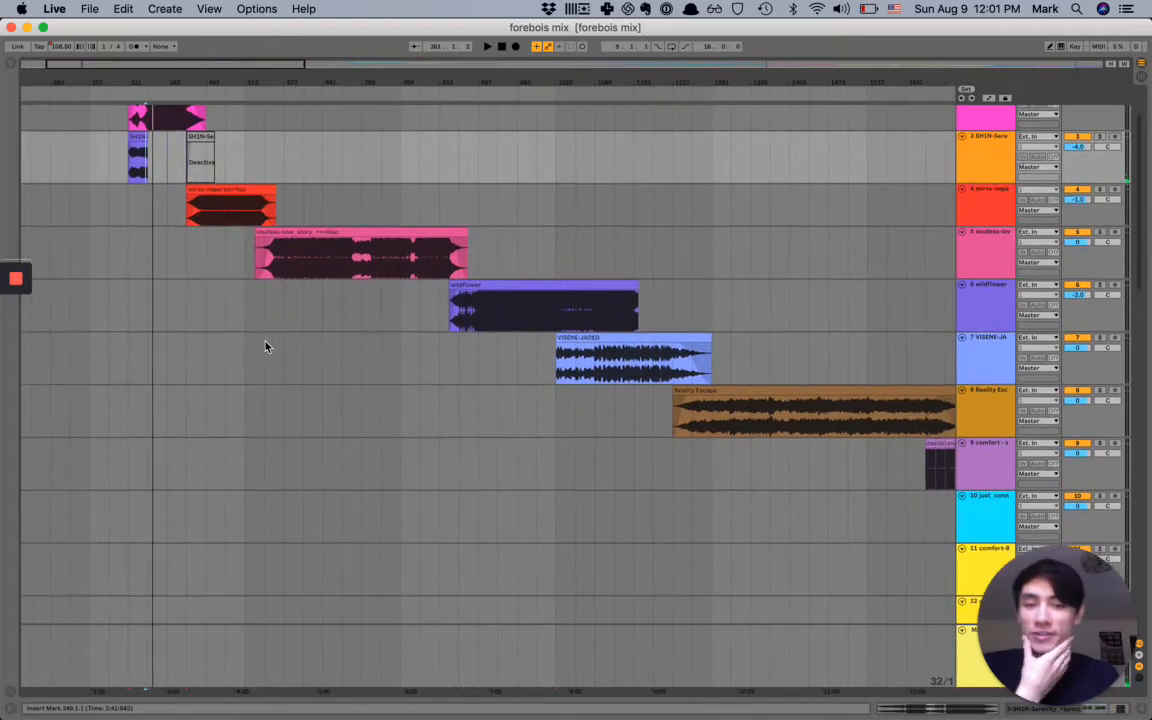
{"action": "scroll", "coordinate": [408, 381], "scroll_direction": "right", "scroll_amount": 3}
{"action": "scroll", "coordinate": [408, 381], "scroll_direction": "down", "scroll_amount": 2}
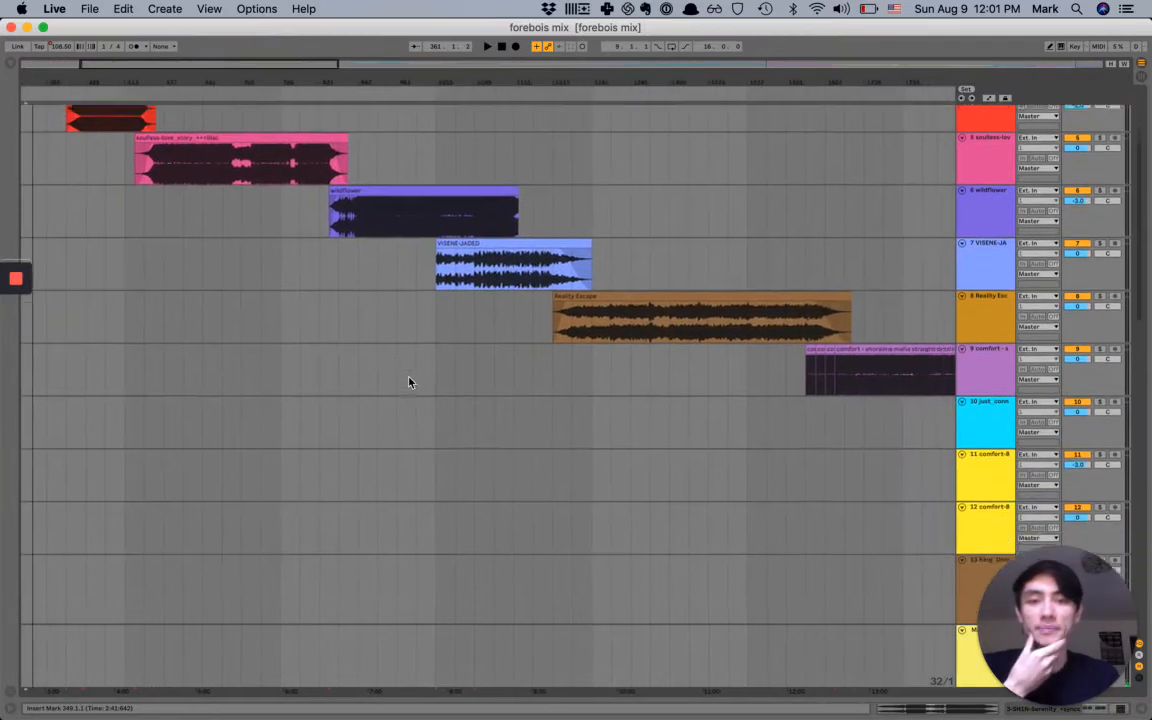
{"action": "scroll", "coordinate": [408, 381], "scroll_direction": "right", "scroll_amount": 2}
{"action": "scroll", "coordinate": [408, 381], "scroll_direction": "down", "scroll_amount": 1}
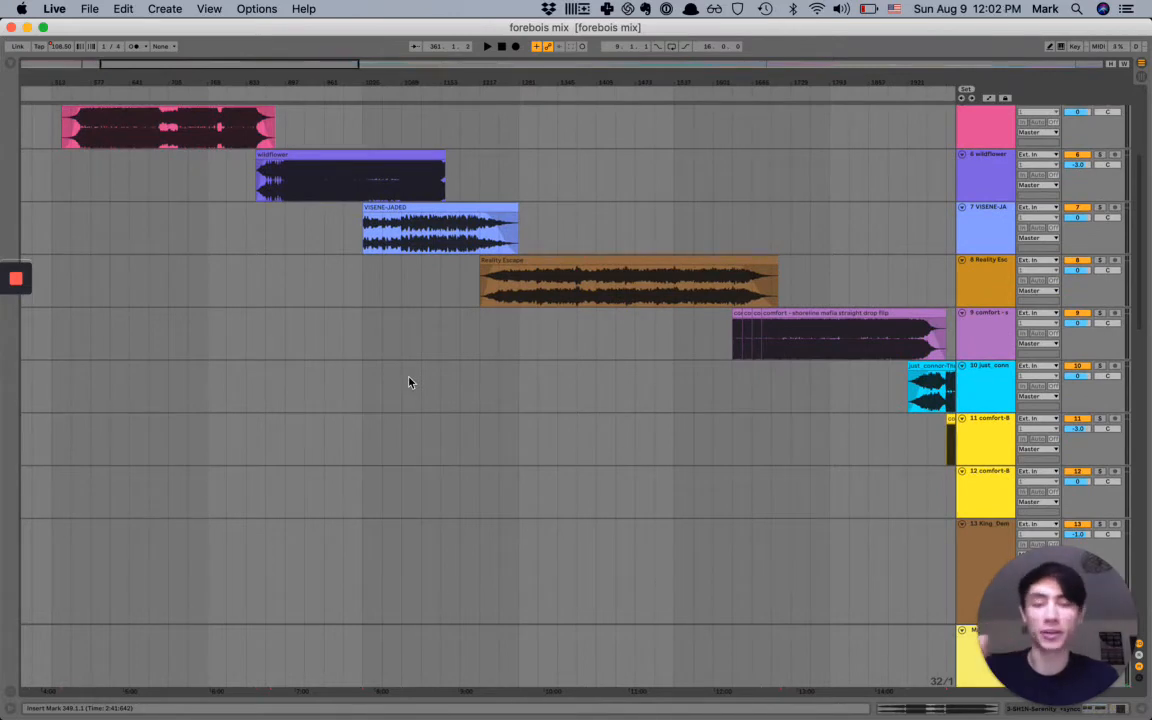
- Play the transition from wildflower into VISENE-JADED starting at bar 1017, raising the system volume
{"action": "scroll", "coordinate": [391, 299], "scroll_direction": "up", "scroll_amount": 5}
{"action": "scroll", "coordinate": [391, 299], "scroll_direction": "up", "scroll_amount": 1}
{"action": "scroll", "coordinate": [391, 299], "scroll_direction": "left", "scroll_amount": 1}
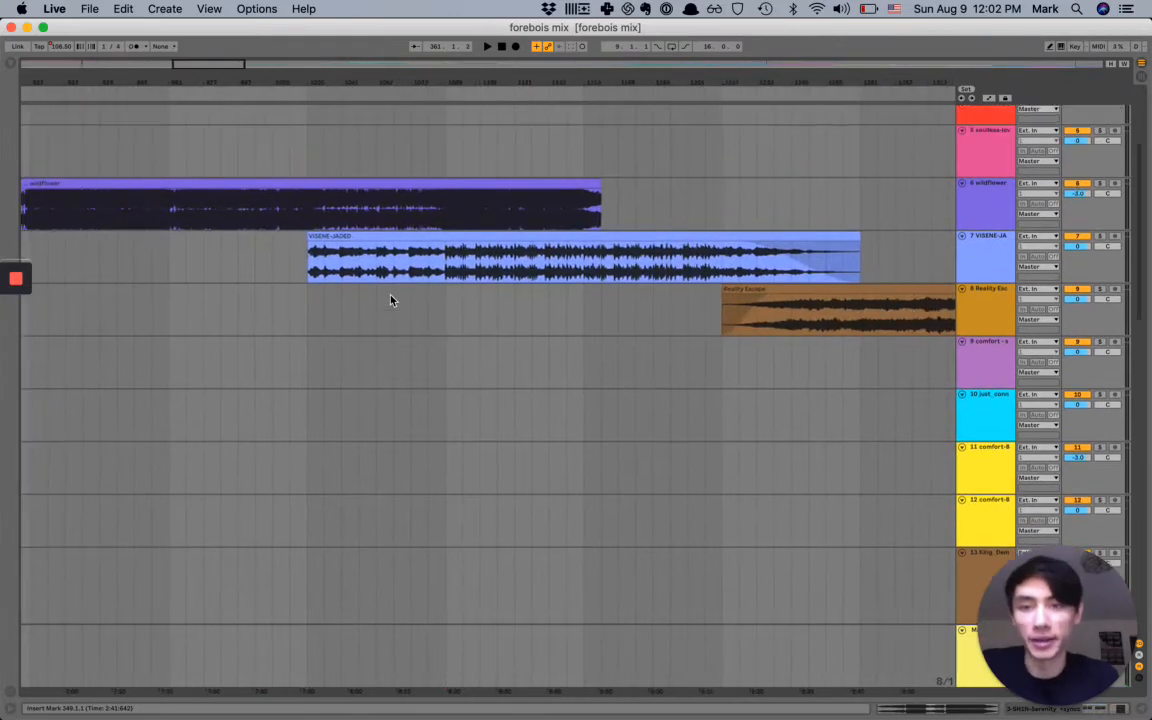
{"action": "left_click", "coordinate": [321, 333]}
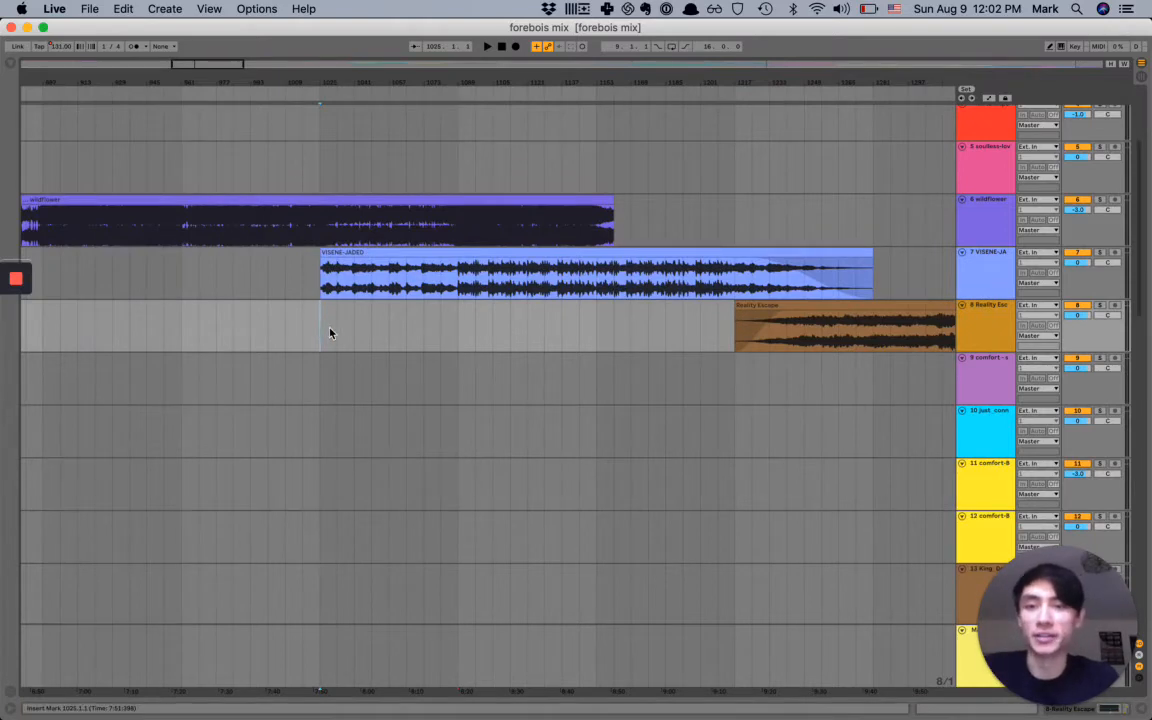
{"action": "scroll", "coordinate": [329, 332], "scroll_direction": "up", "scroll_amount": 3}
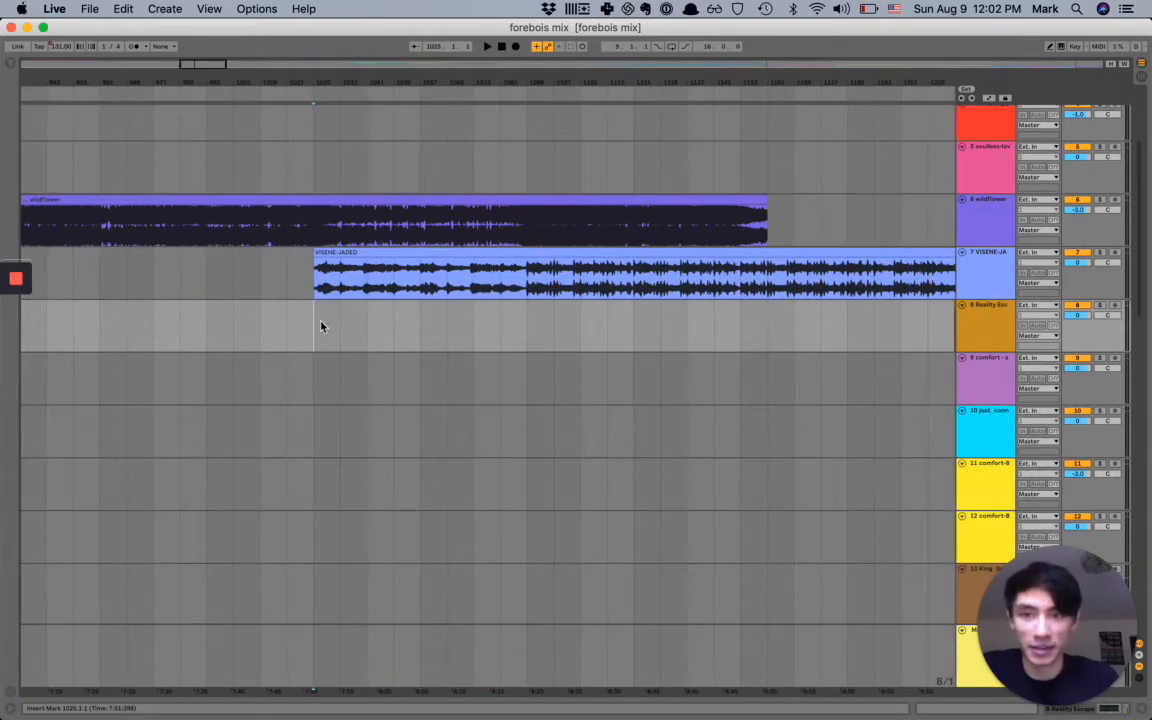
{"action": "left_click", "coordinate": [291, 332]}
{"action": "key", "text": "space"}
{"action": "key", "text": "XF86AudioRaiseVolume"}
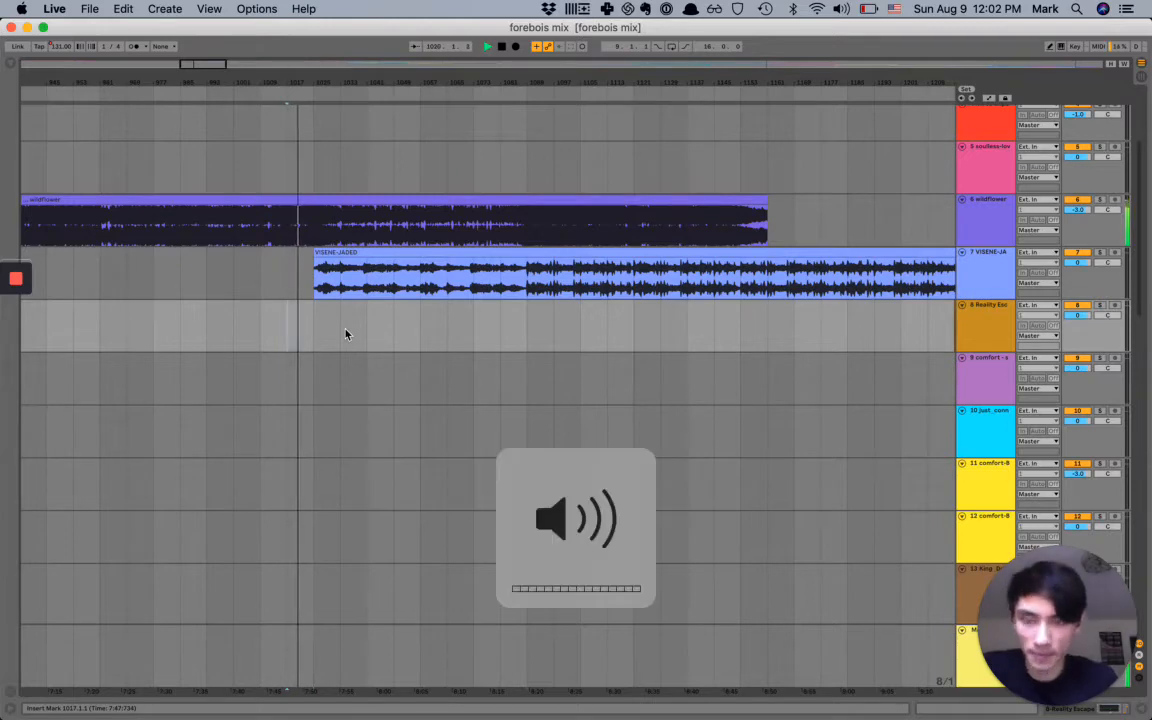
{"action": "key", "text": "XF86AudioRaiseVolume"}
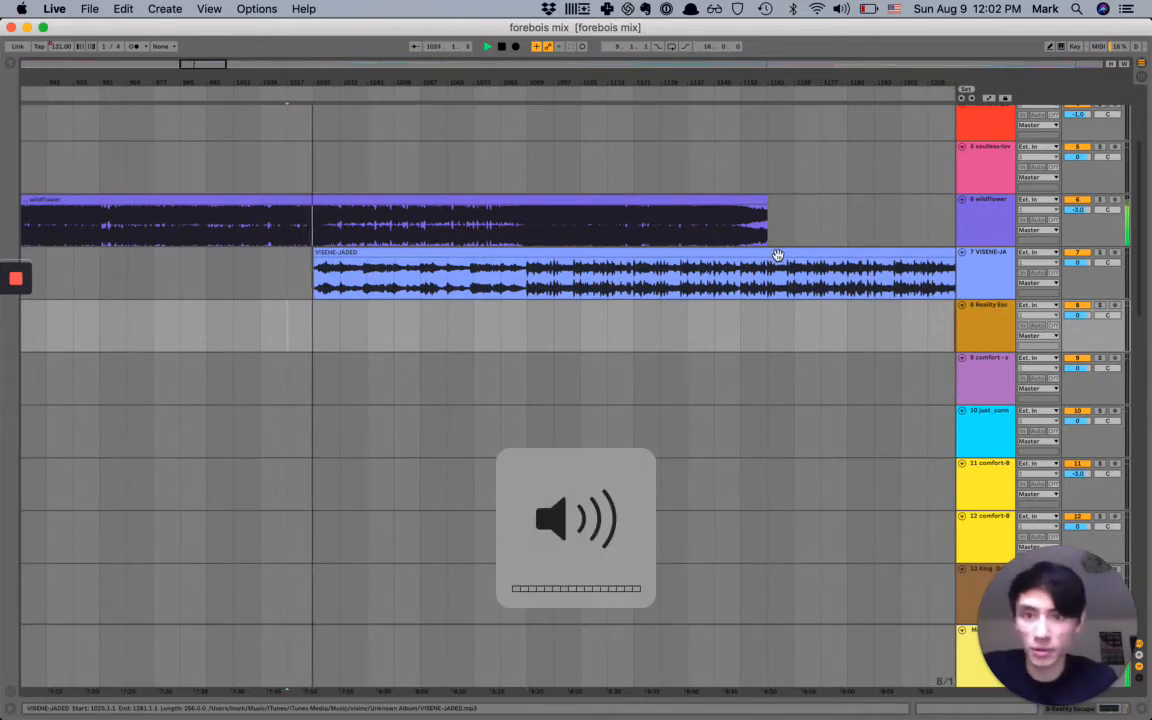
{"action": "key", "text": "XF86AudioRaiseVolume"}
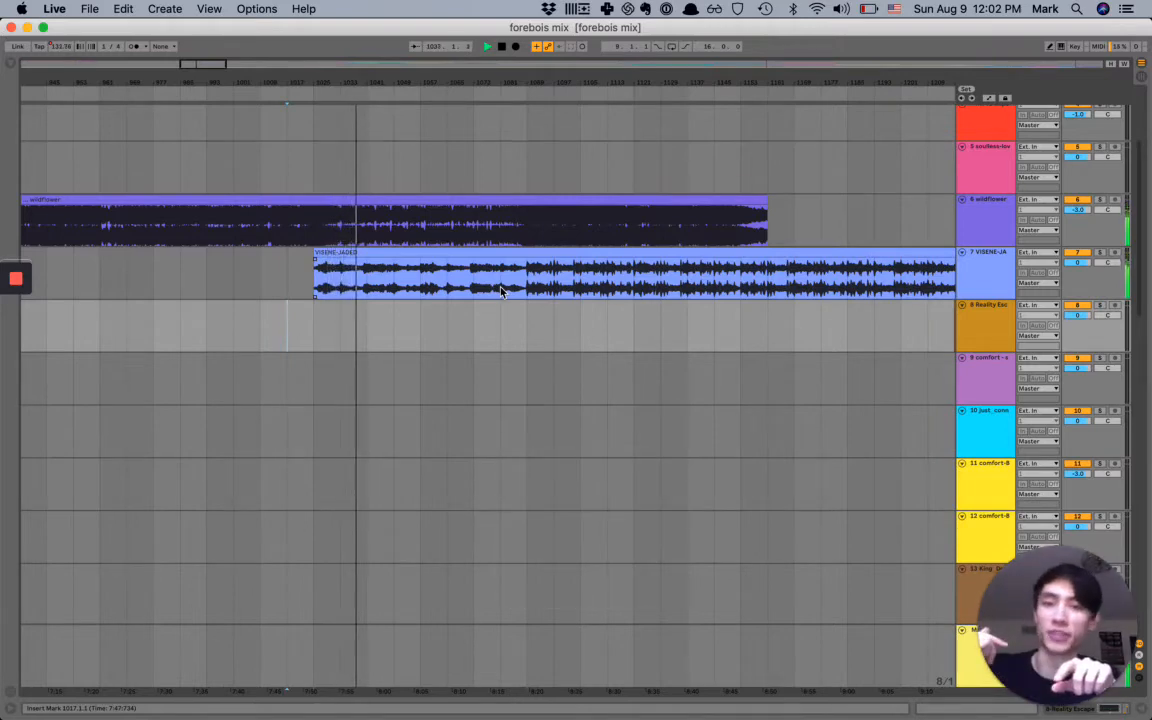
{"action": "key", "text": "XF86AudioRaiseVolume"}
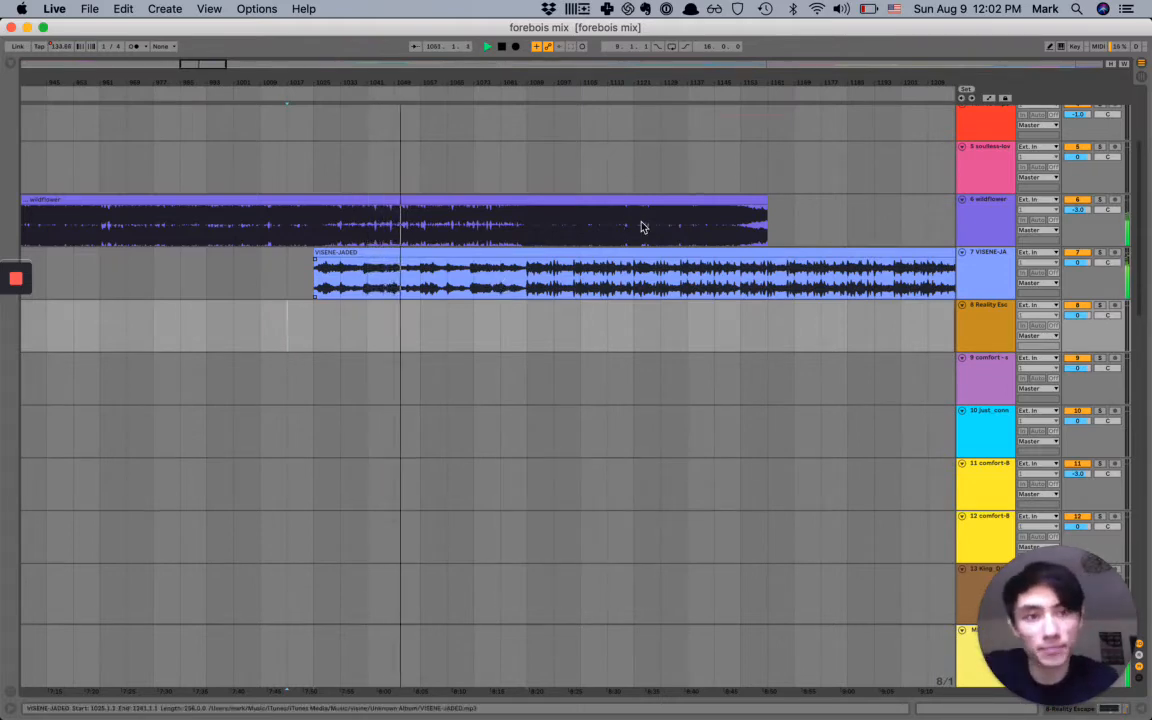
- Show automation and keep playing through VISENE-JADED's drop to examine wildflower's gain curve, raising the system volume
{"action": "key", "text": "a"}
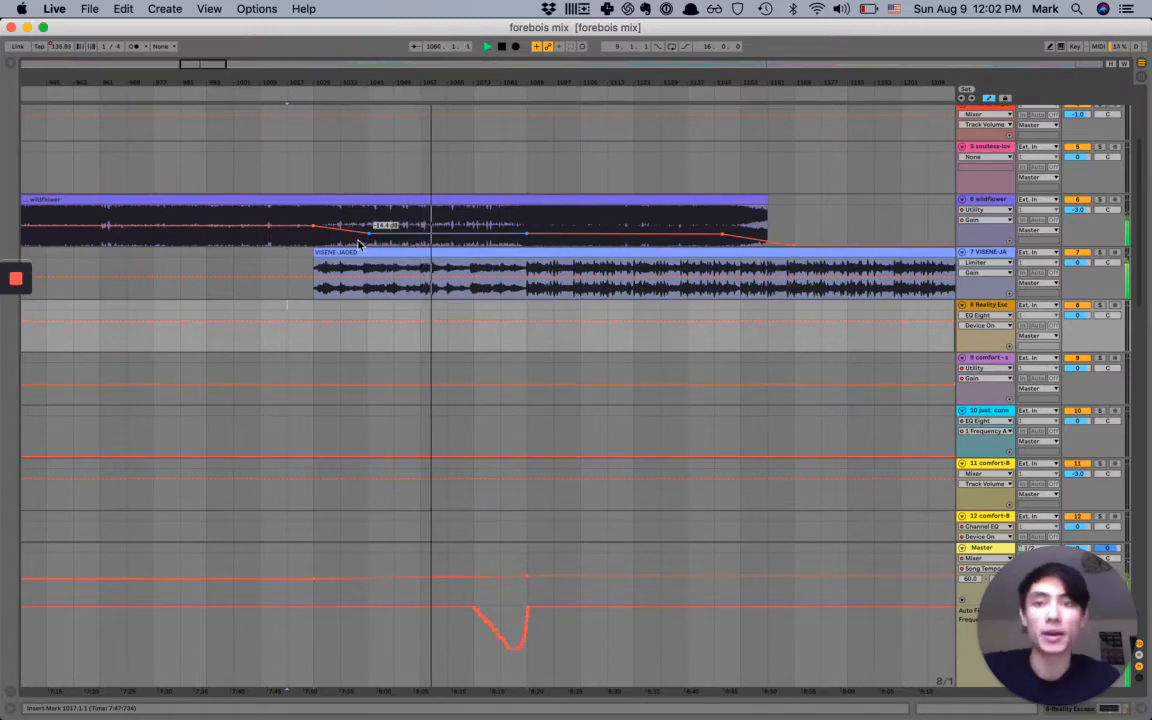
{"action": "key", "text": "XF86AudioRaiseVolume"}
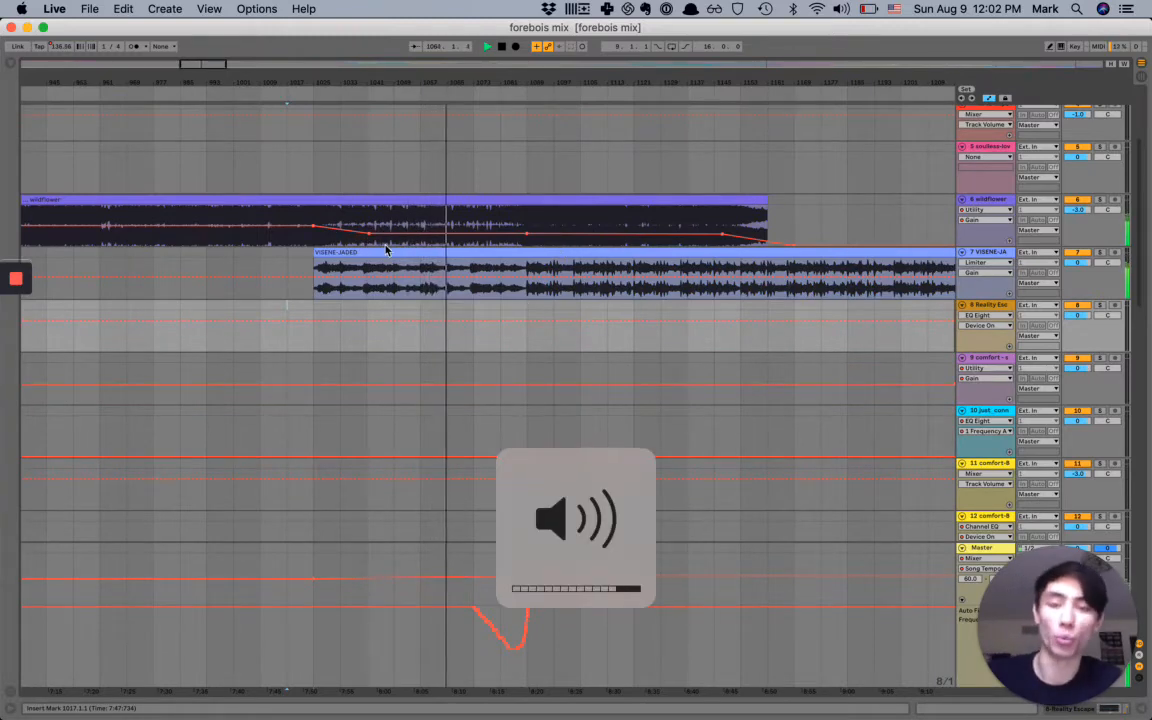
{"action": "key", "text": "XF86AudioRaiseVolume"}
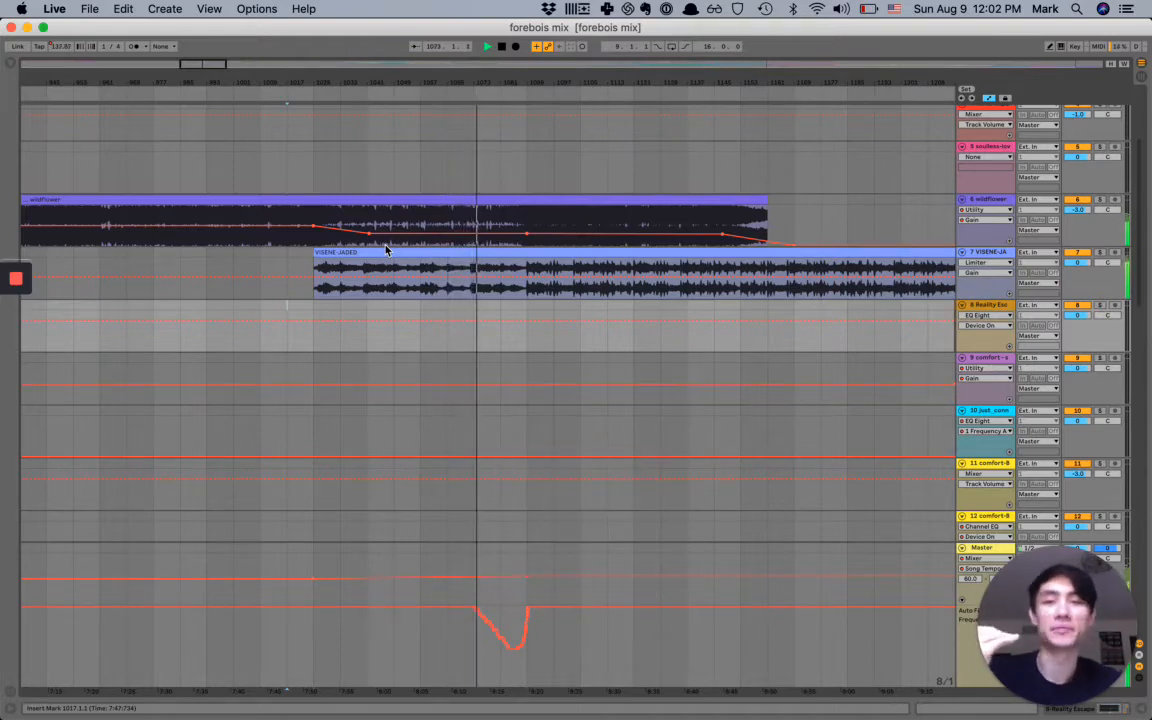
{"action": "key", "text": "XF86AudioRaiseVolume"}
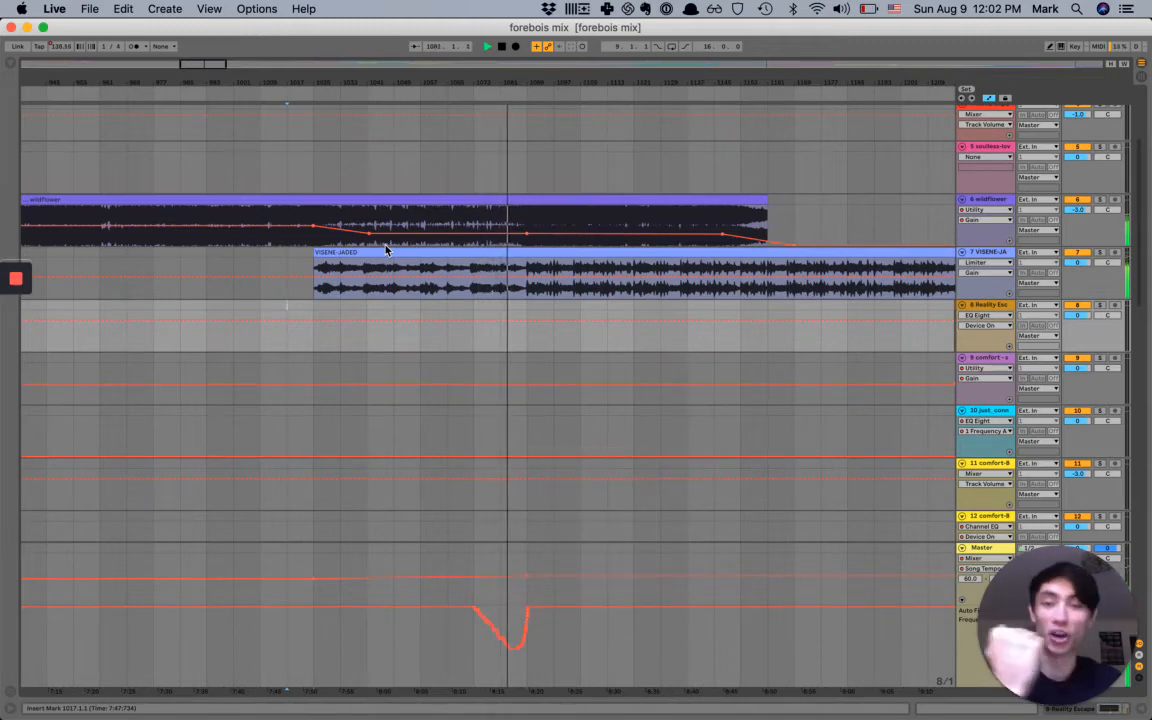
{"action": "key", "text": "XF86AudioRaiseVolume"}
{"action": "key", "text": "XF86AudioRaiseVolume"}
{"action": "key", "text": "XF86AudioRaiseVolume"}
{"action": "key", "text": "XF86AudioRaiseVolume"}
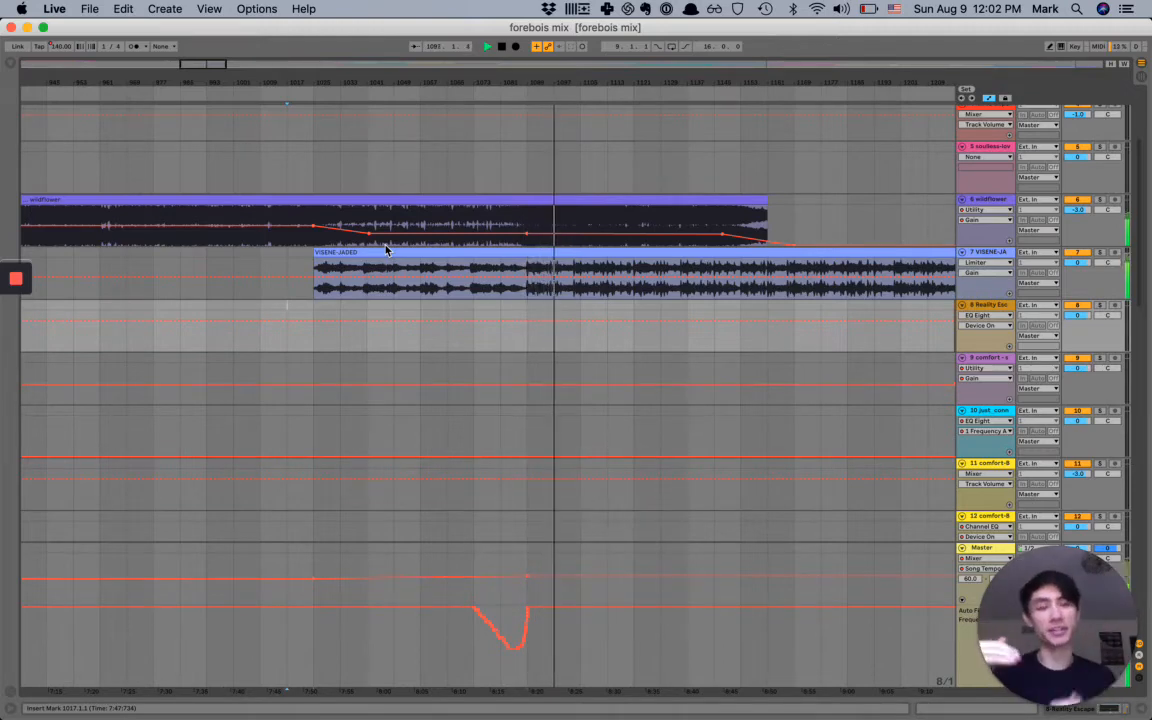
{"action": "key", "text": "XF86AudioRaiseVolume"}
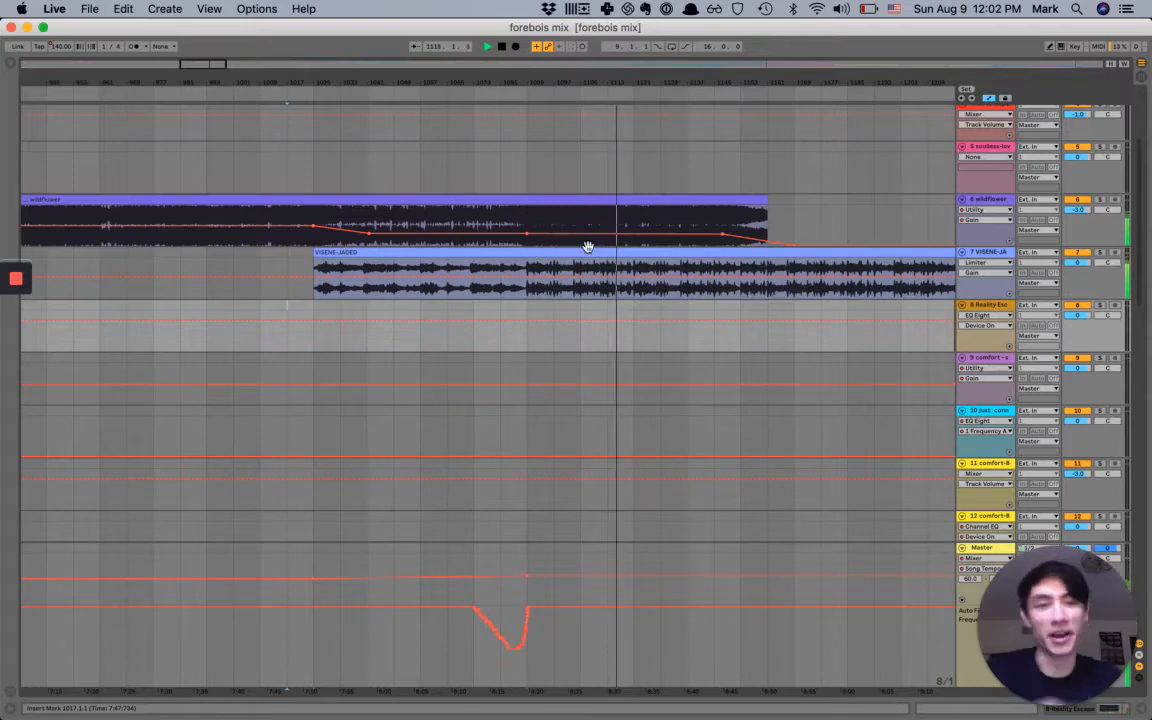
- Widen the view around the wildflower and VISENE-JADED overlap, hide the automation and stop playback
{"action": "key", "text": "minus"}
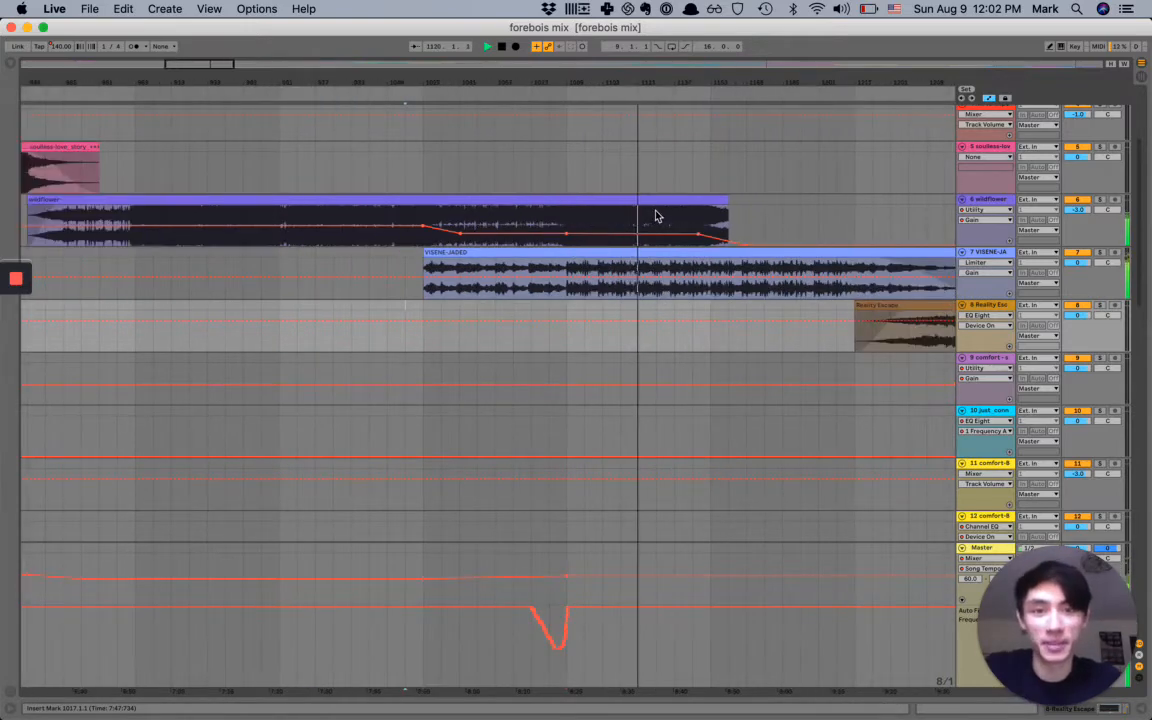
{"action": "key", "text": "a"}
{"action": "scroll", "coordinate": [684, 211], "scroll_direction": "down", "scroll_amount": 5}
{"action": "key", "text": "space"}
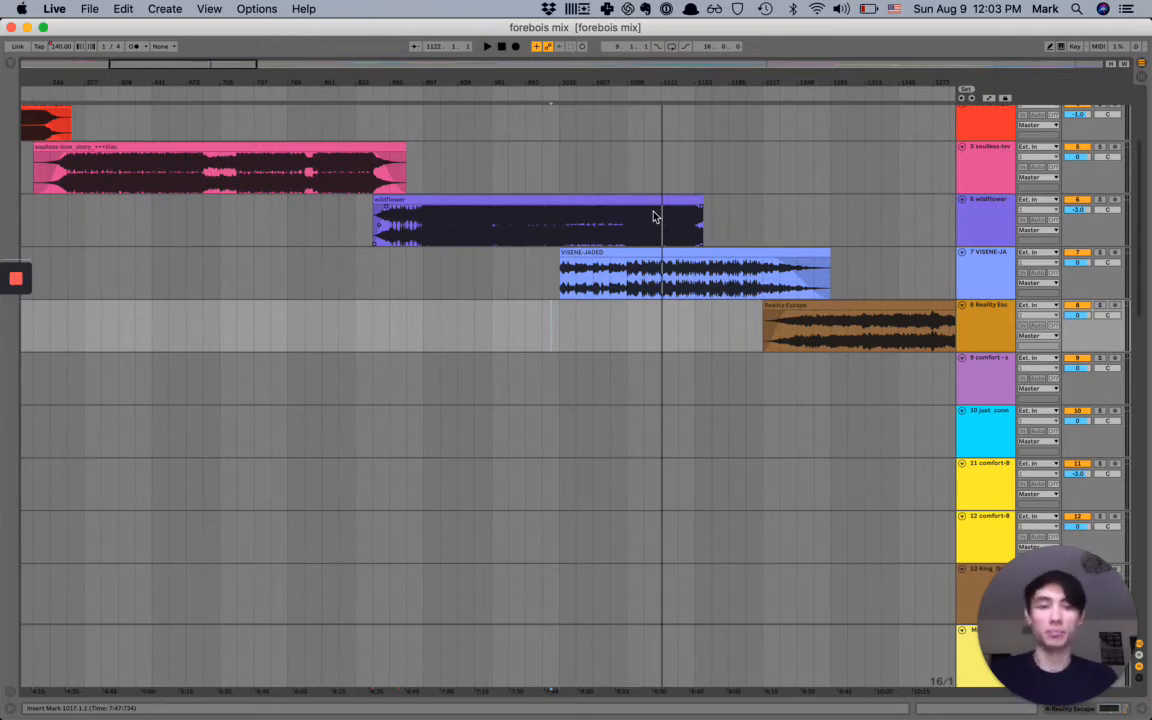
- Look through the following clips and examine the overlap between Reality Escape and the comfort shoreline mafia flip
{"action": "scroll", "coordinate": [655, 217], "scroll_direction": "down", "scroll_amount": 5}
{"action": "scroll", "coordinate": [655, 217], "scroll_direction": "right", "scroll_amount": 3}
{"action": "scroll", "coordinate": [655, 217], "scroll_direction": "down", "scroll_amount": 2}
{"action": "scroll", "coordinate": [655, 217], "scroll_direction": "right", "scroll_amount": 5}
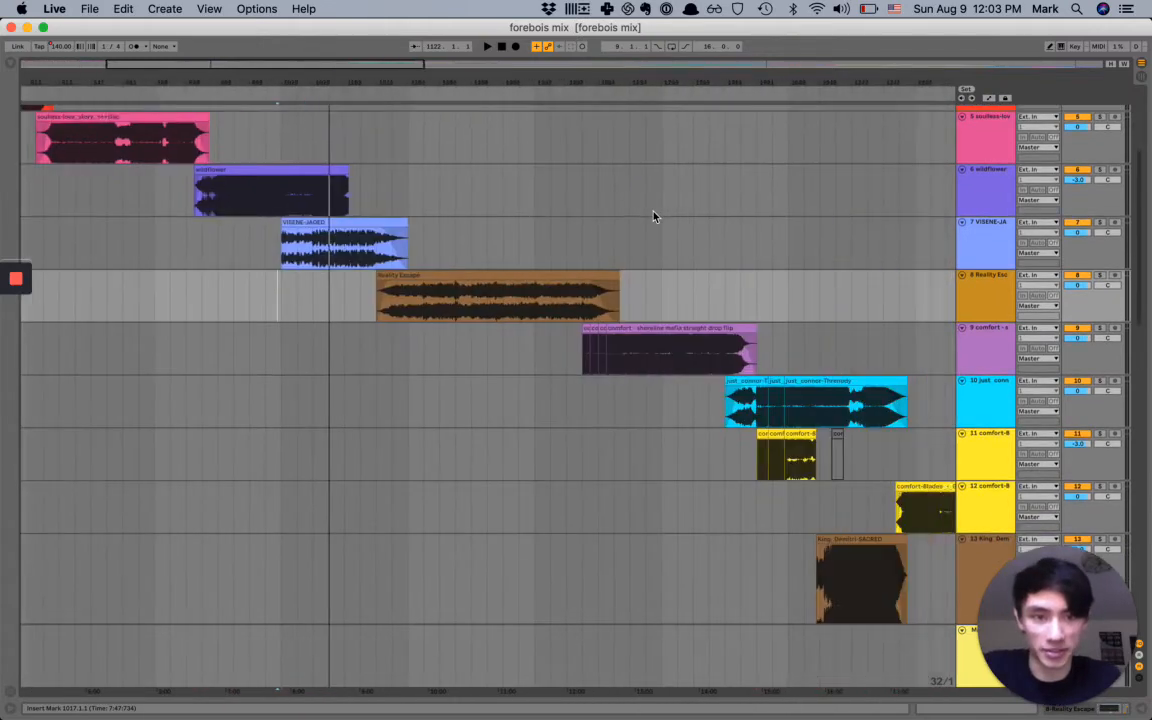
{"action": "scroll", "coordinate": [655, 217], "scroll_direction": "right", "scroll_amount": 1}
{"action": "scroll", "coordinate": [655, 217], "scroll_direction": "up", "scroll_amount": 5}
{"action": "scroll", "coordinate": [360, 283], "scroll_direction": "down", "scroll_amount": 2}
{"action": "scroll", "coordinate": [360, 283], "scroll_direction": "up", "scroll_amount": 2}
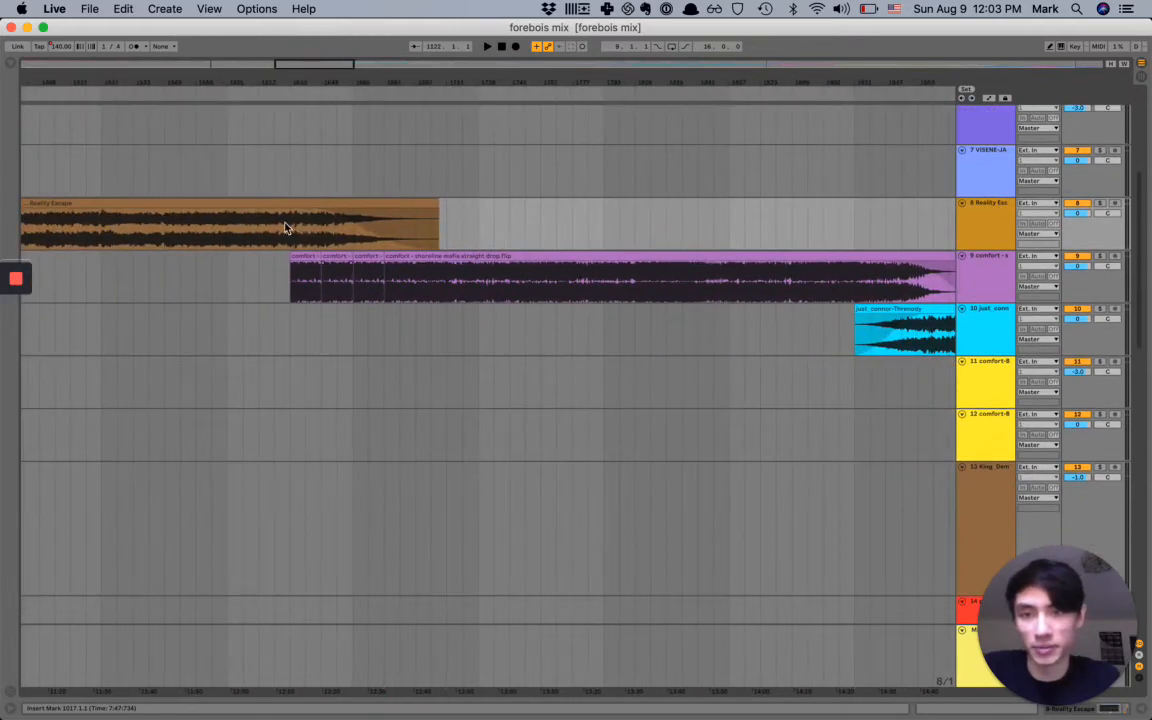
{"action": "scroll", "coordinate": [389, 285], "scroll_direction": "up", "scroll_amount": 2}
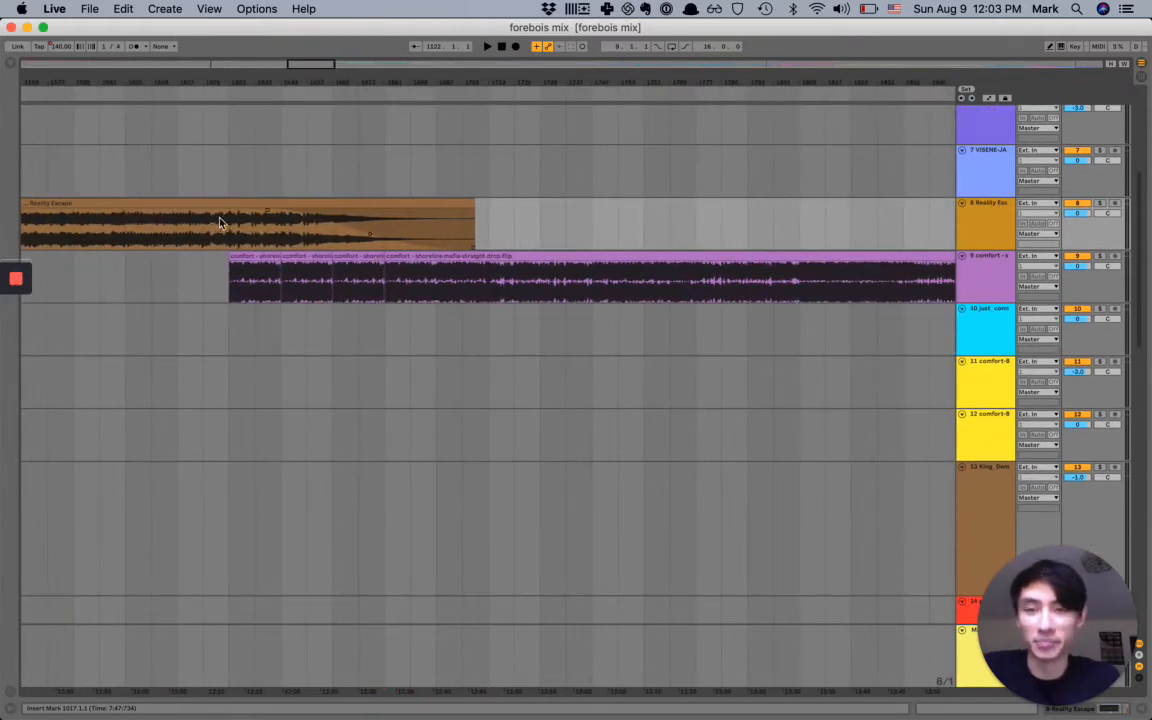
- Play the transition from Reality Escape into the repeated comfort clips on track 9, select that track, and stop playback
{"action": "left_click", "coordinate": [446, 264]}
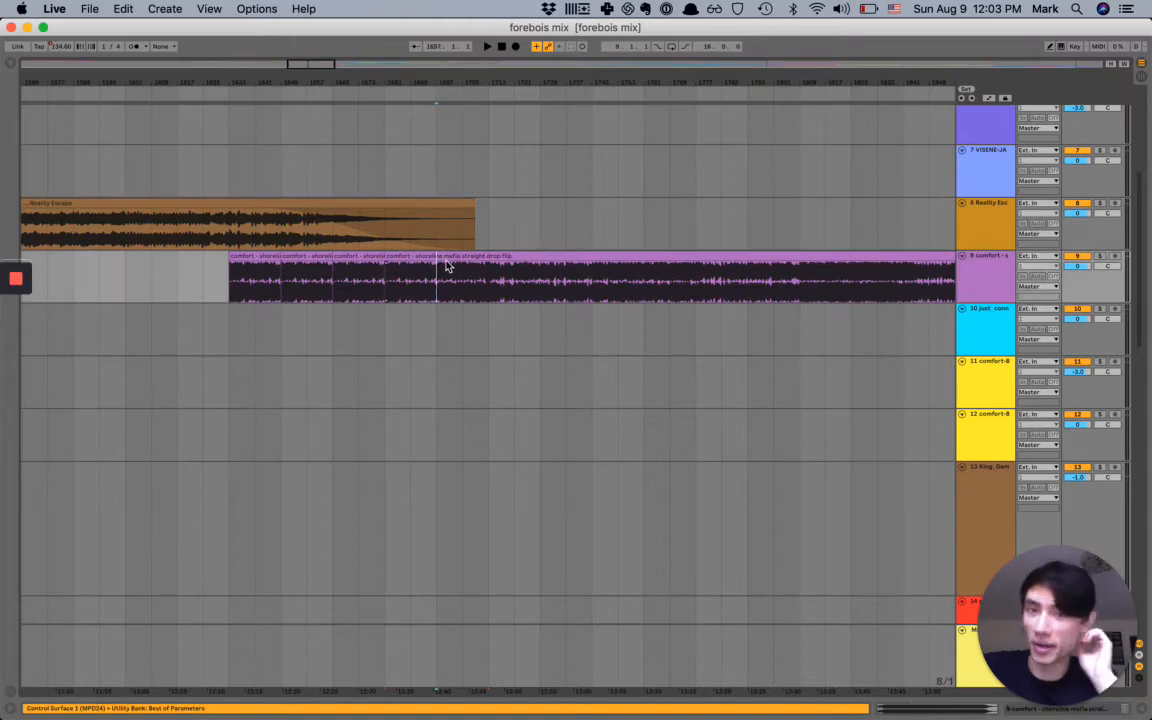
{"action": "left_click", "coordinate": [204, 236]}
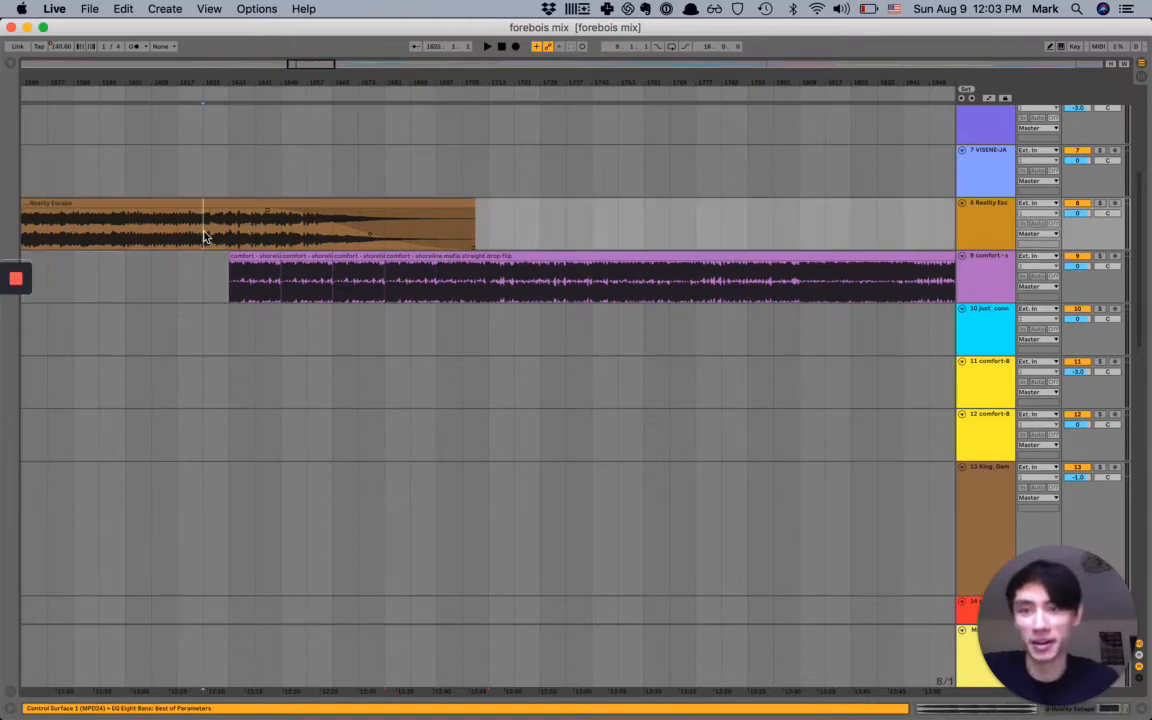
{"action": "key", "text": "space"}
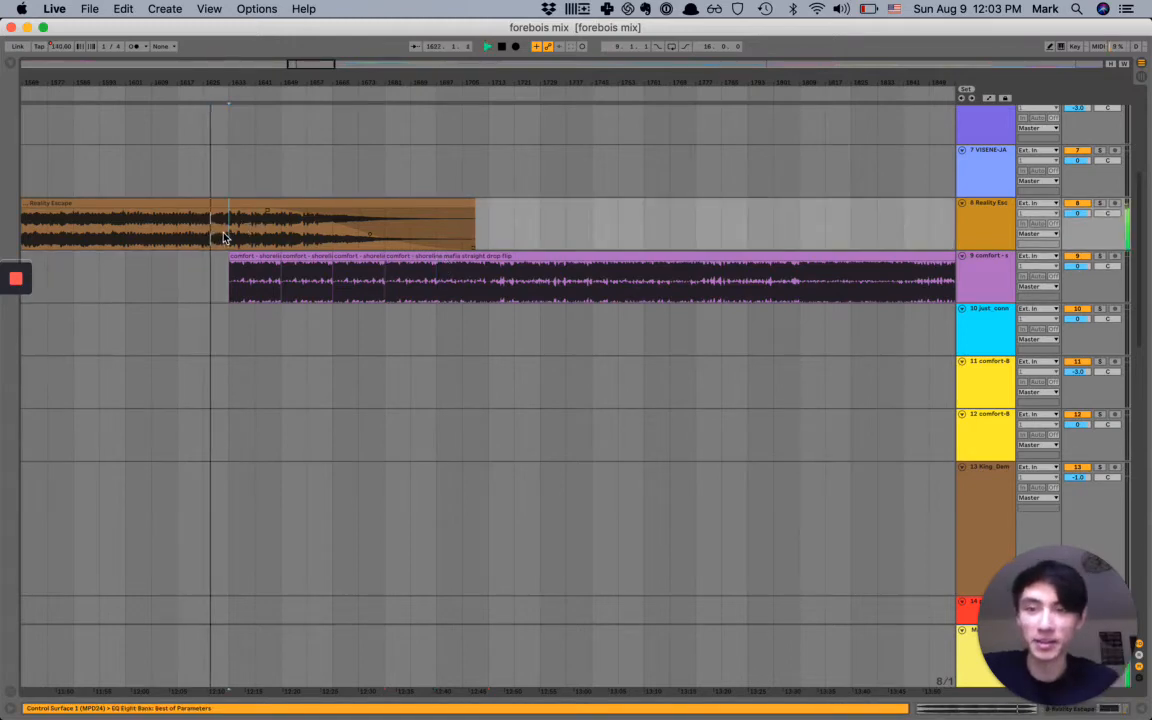
{"action": "key", "text": "XF86AudioRaiseVolume"}
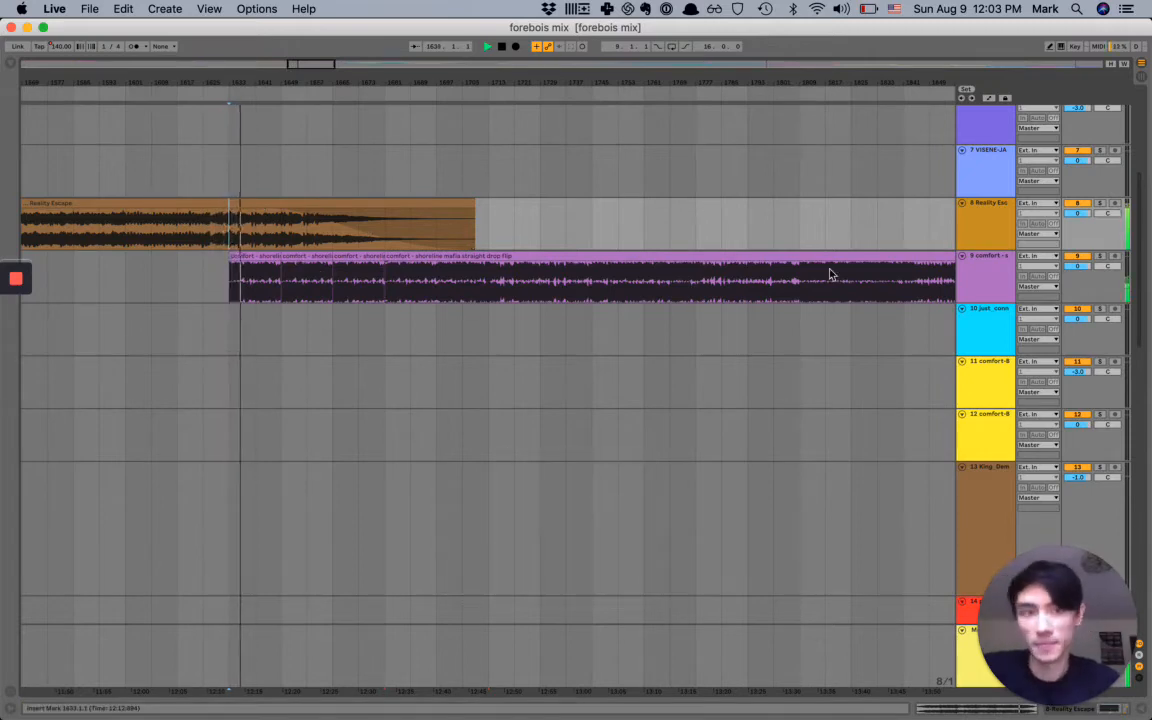
{"action": "left_click", "coordinate": [975, 278]}
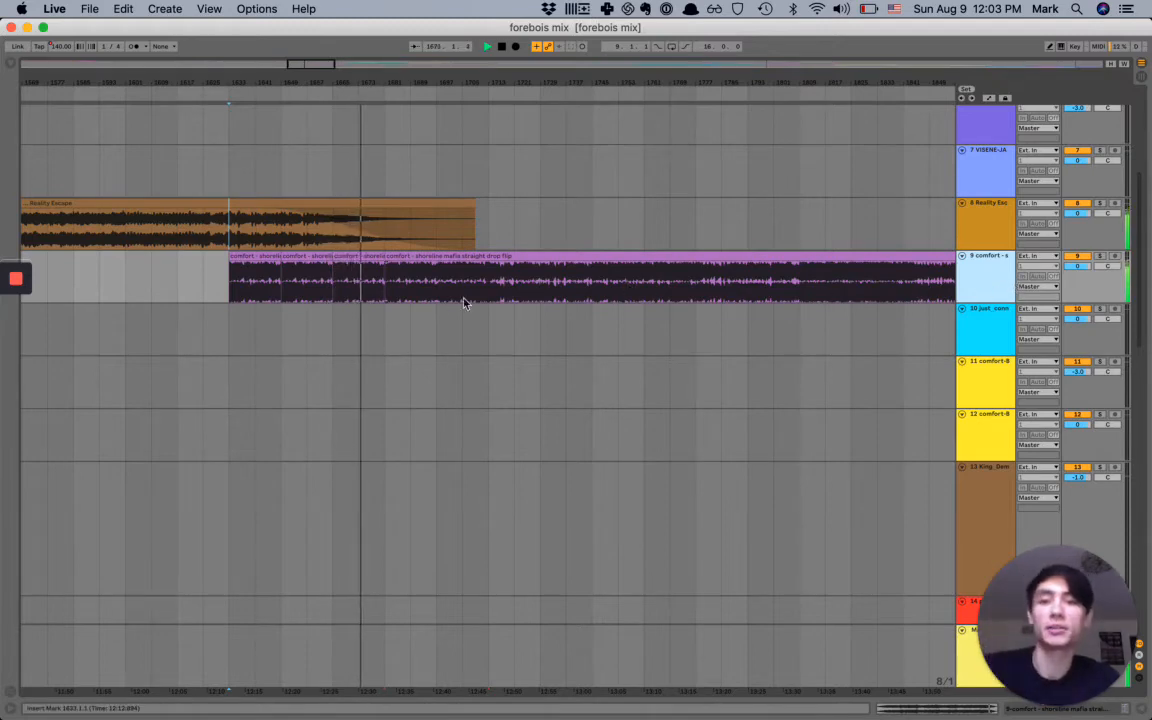
{"action": "key", "text": "space"}
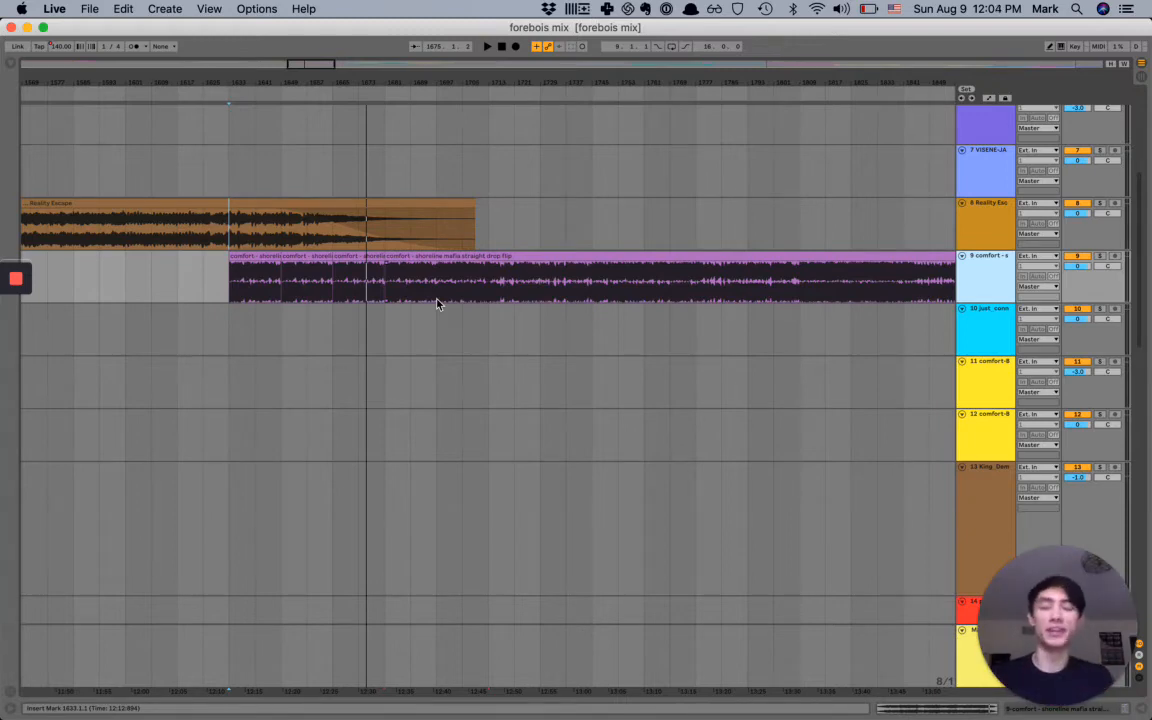
- Replay the comfort loop on track 9 from bar 1673 as Reality Escape fades out, raising the system volume
{"action": "left_click", "coordinate": [373, 257]}
{"action": "key", "text": "space"}
{"action": "left_click", "coordinate": [362, 299]}
{"action": "key", "text": "space"}
{"action": "key", "text": "space"}
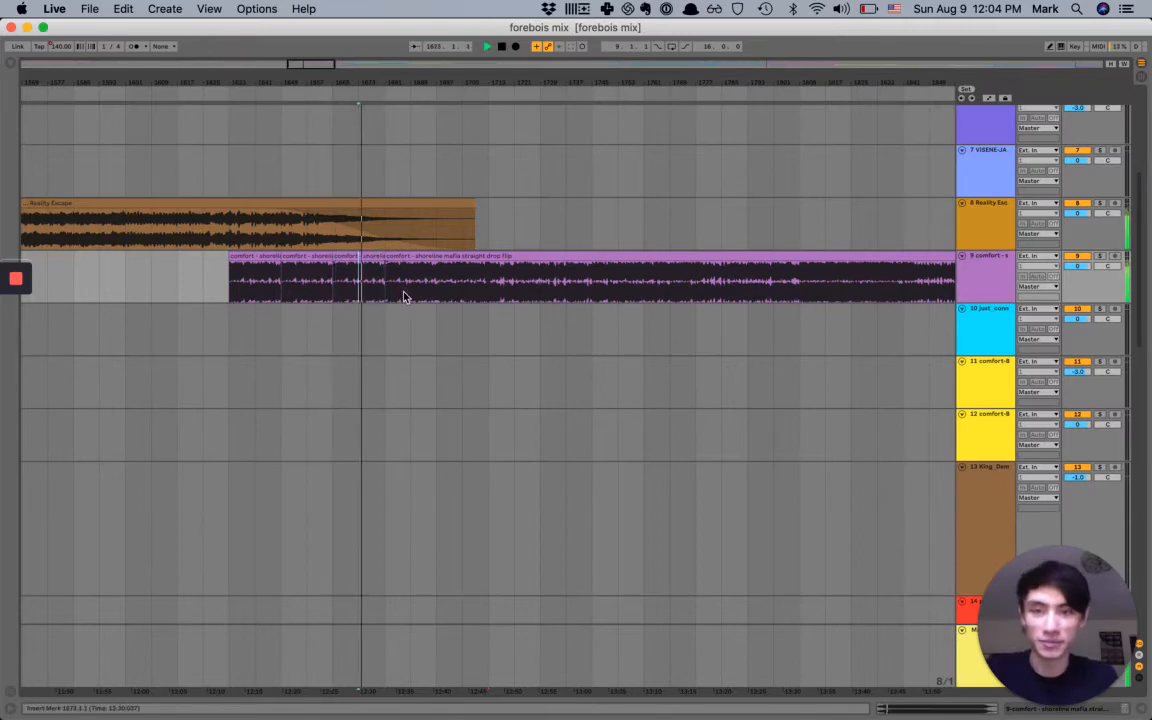
{"action": "key", "text": "XF86AudioRaiseVolume"}
{"action": "scroll", "coordinate": [404, 297], "scroll_direction": "up", "scroll_amount": 1}
{"action": "scroll", "coordinate": [404, 297], "scroll_direction": "down", "scroll_amount": 1}
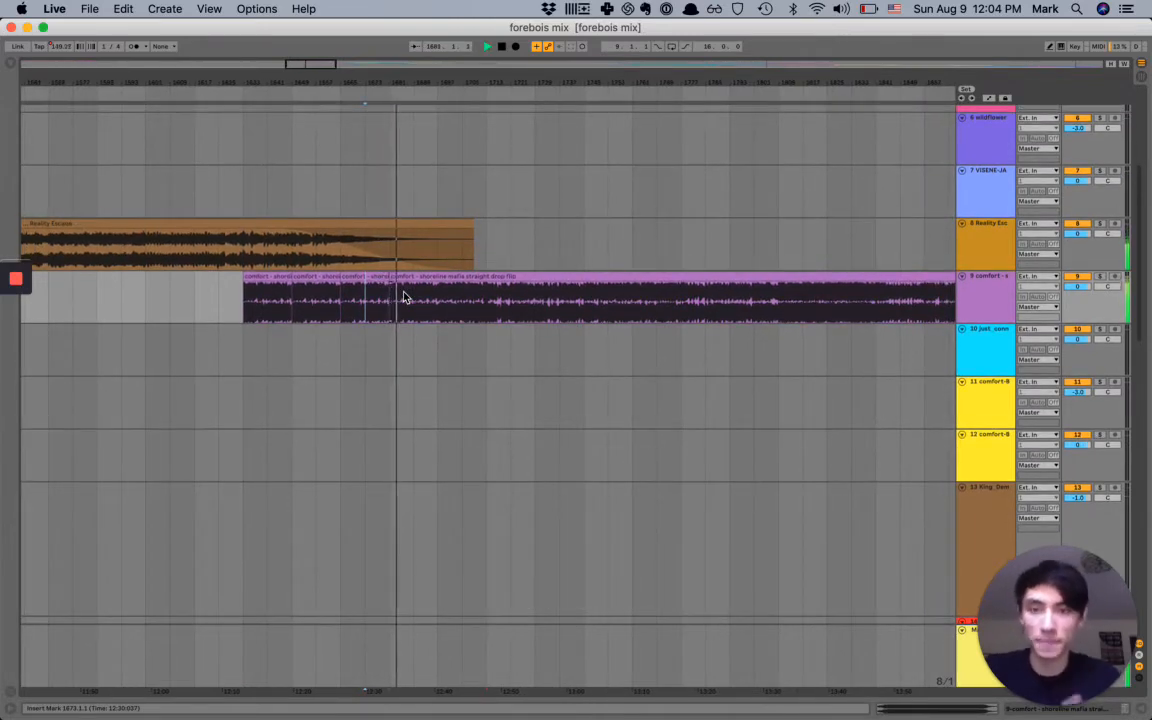
- Show automation during playback to examine the comfort track's gain and the Master curves, hide it again, and stop playback
{"action": "key", "text": "a"}
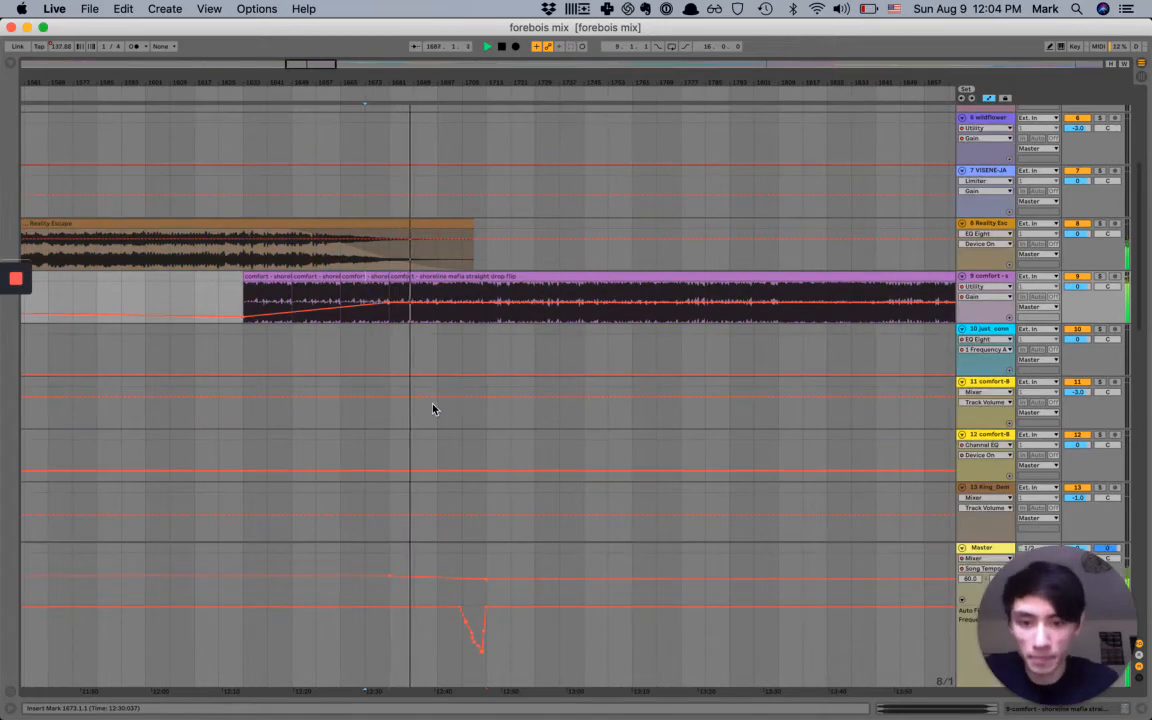
{"action": "scroll", "coordinate": [453, 352], "scroll_direction": "up", "scroll_amount": 1}
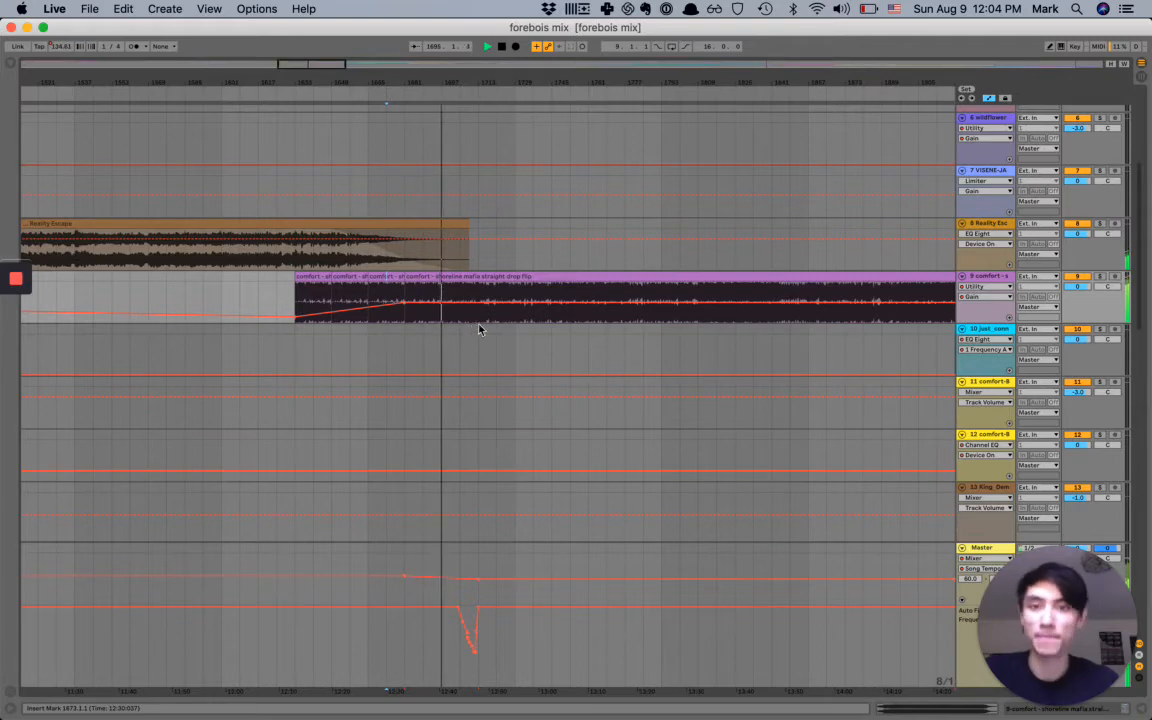
{"action": "key", "text": "a"}
{"action": "key", "text": "space"}
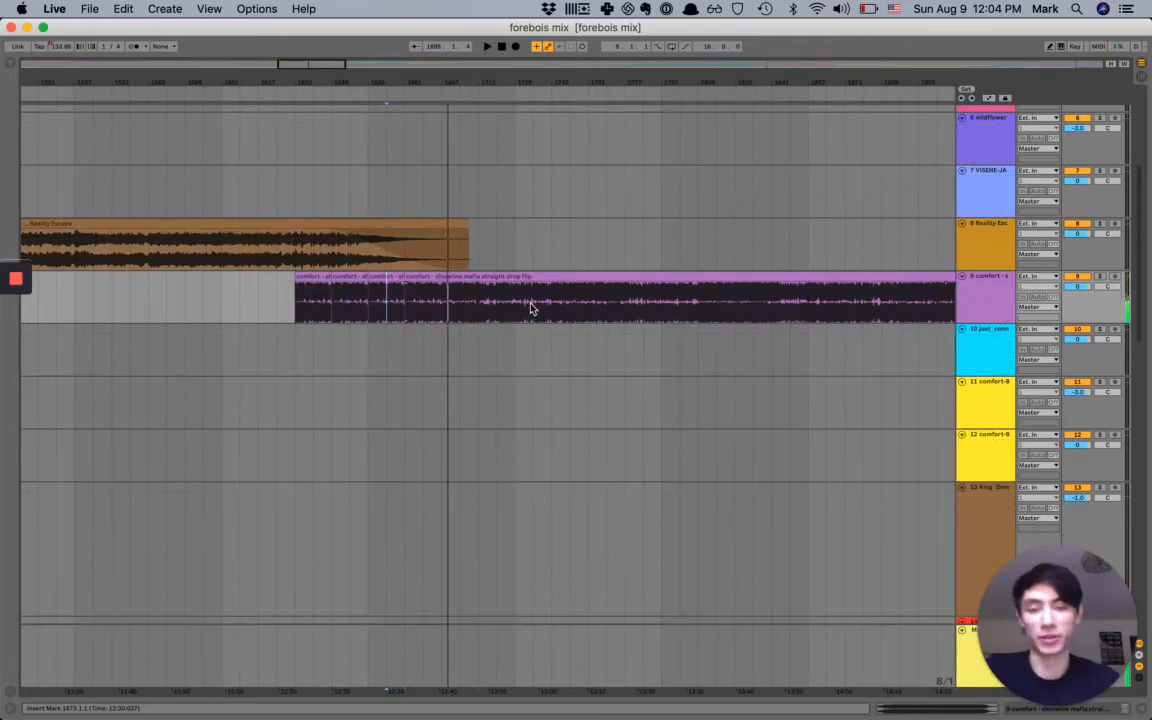
- Show automation across the wider arrangement to examine the Master track's song tempo and filter curves
{"action": "scroll", "coordinate": [531, 308], "scroll_direction": "up", "scroll_amount": 5}
{"action": "key", "text": "a"}
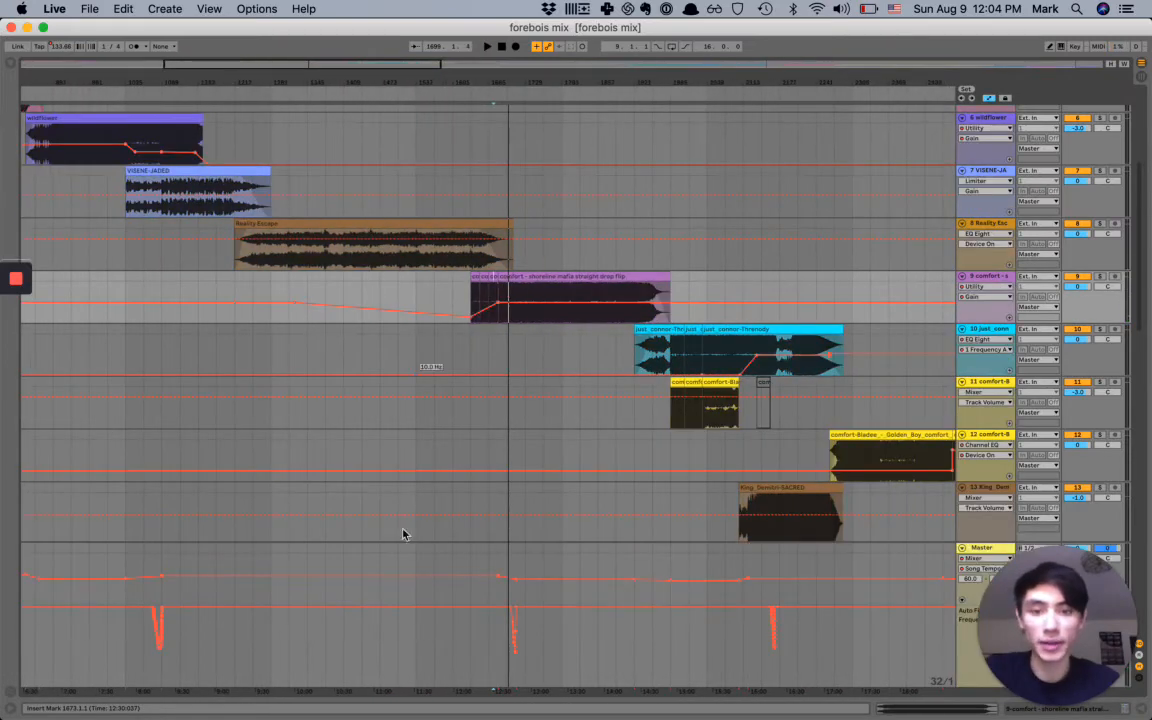
{"action": "scroll", "coordinate": [228, 593], "scroll_direction": "up", "scroll_amount": 3}
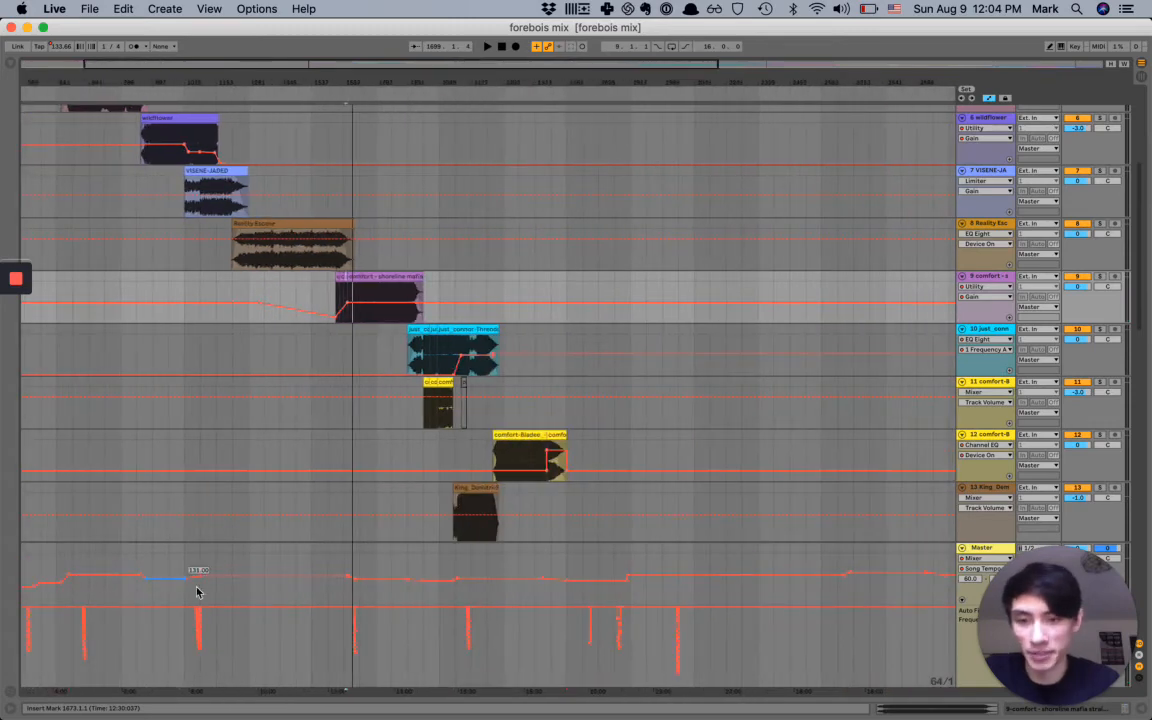
- Hide automation and examine how the comfort, Threnody, Golden Boy and SACRED clips overlap on tracks 9 to 13
{"action": "scroll", "coordinate": [394, 590], "scroll_direction": "down", "scroll_amount": 3}
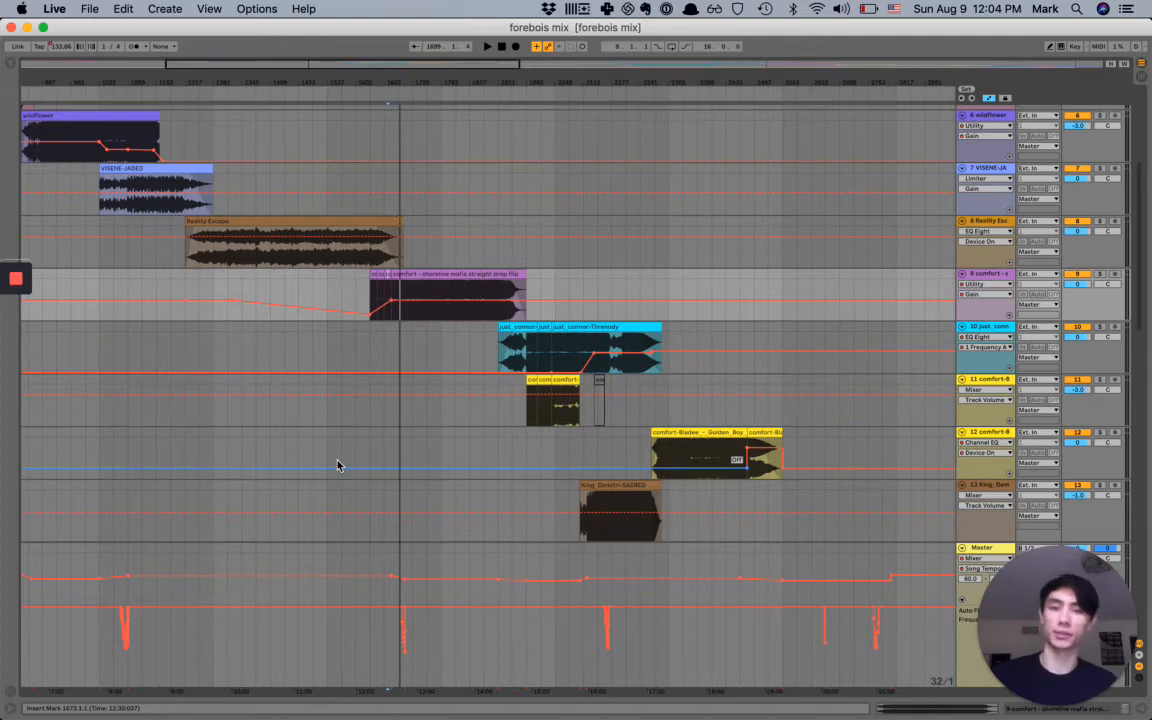
{"action": "key", "text": "a"}
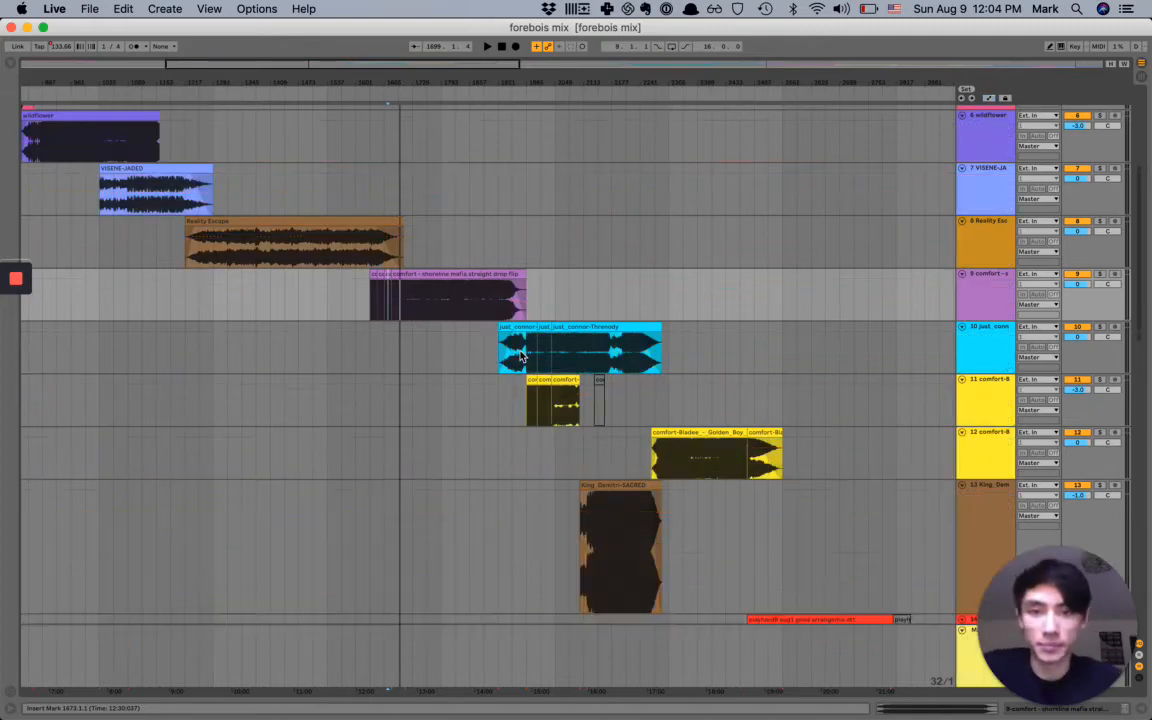
{"action": "scroll", "coordinate": [521, 356], "scroll_direction": "up", "scroll_amount": 5}
{"action": "scroll", "coordinate": [521, 356], "scroll_direction": "down", "scroll_amount": 1}
{"action": "scroll", "coordinate": [521, 356], "scroll_direction": "down", "scroll_amount": 3}
{"action": "scroll", "coordinate": [521, 356], "scroll_direction": "right", "scroll_amount": 4}
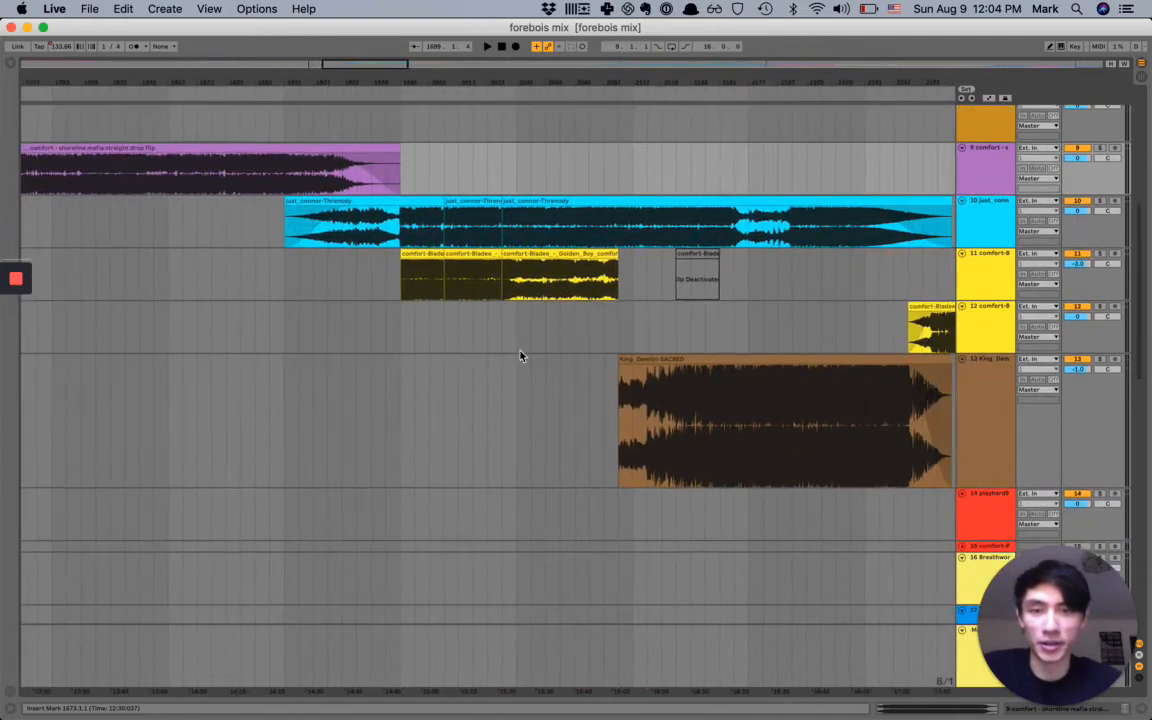
{"action": "scroll", "coordinate": [521, 356], "scroll_direction": "down", "scroll_amount": 2}
{"action": "scroll", "coordinate": [521, 356], "scroll_direction": "right", "scroll_amount": 4}
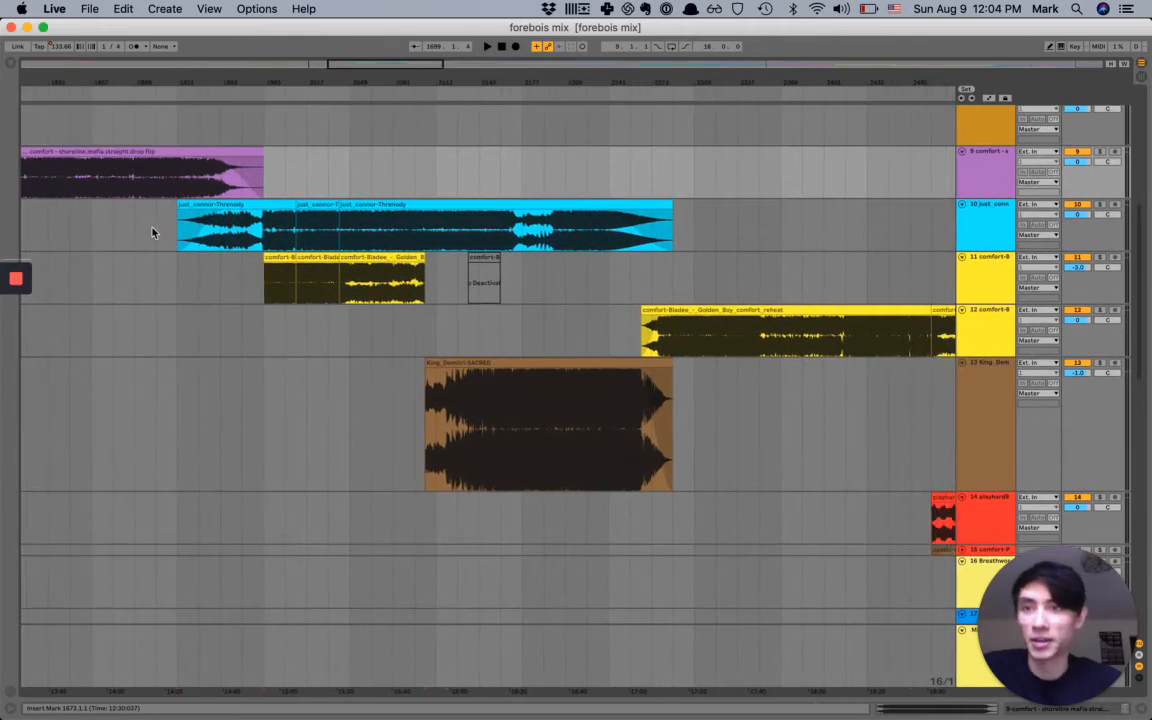
{"action": "scroll", "coordinate": [152, 231], "scroll_direction": "up", "scroll_amount": 3}
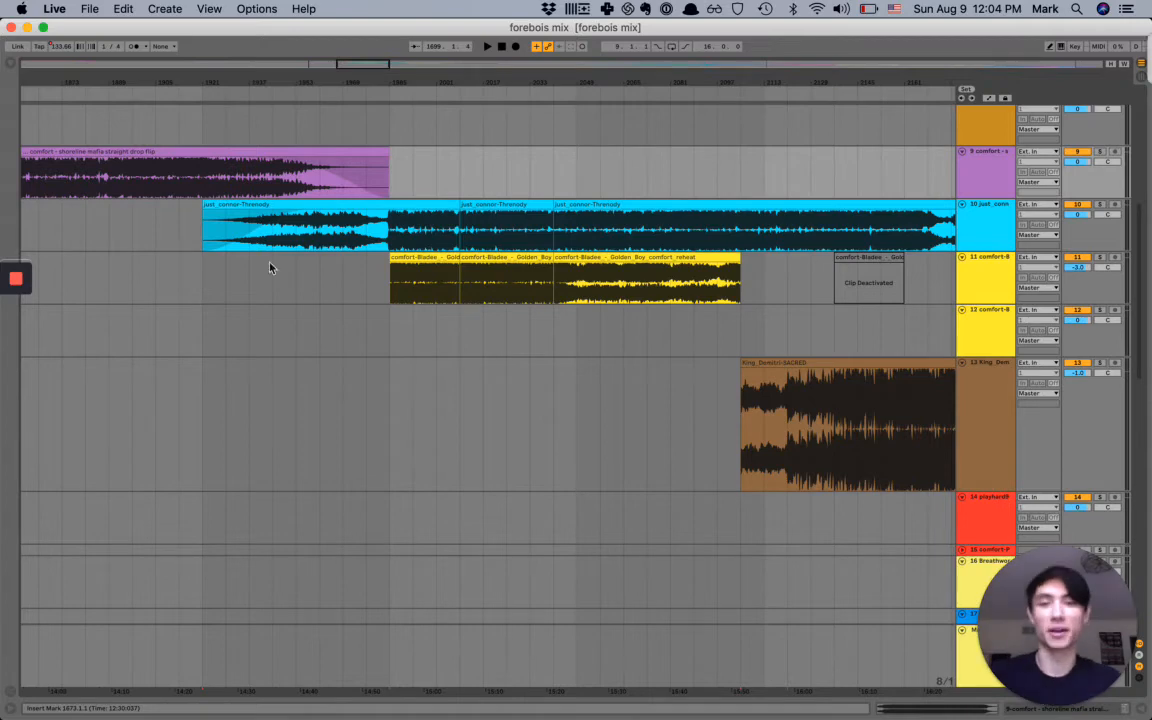
{"action": "scroll", "coordinate": [318, 256], "scroll_direction": "down", "scroll_amount": 5}
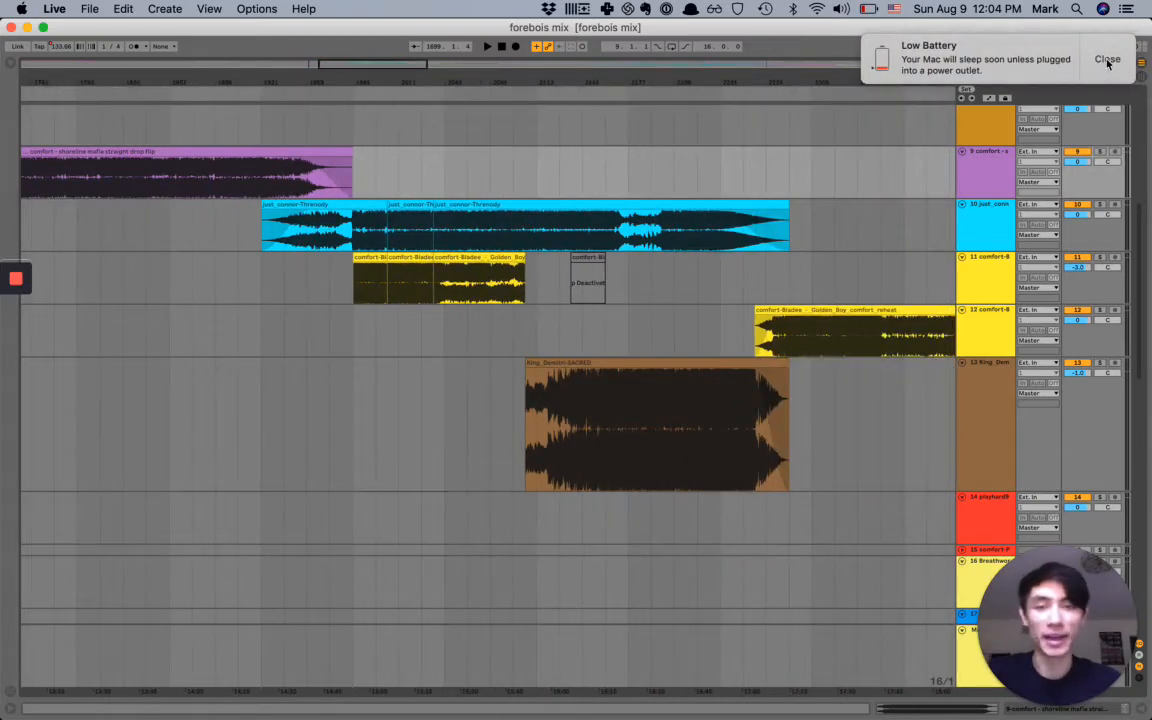
- Dismiss the low-battery notification and check the Mac's battery status
{"action": "left_click", "coordinate": [1107, 60]}
{"action": "left_click", "coordinate": [868, 9]}
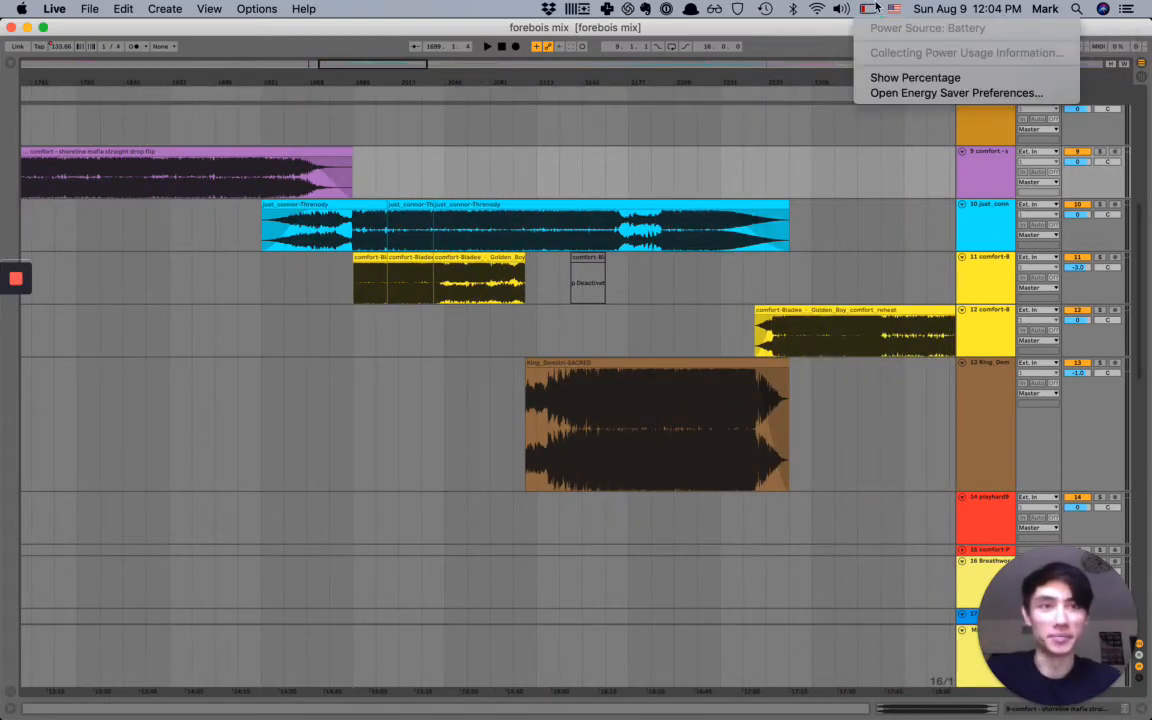
{"action": "left_click", "coordinate": [872, 9]}
- Play the mix from bar 1969 into the Golden Boy clips under Threnody, checking battery usage and raising the system volume
{"action": "scroll", "coordinate": [481, 267], "scroll_direction": "down", "scroll_amount": 5}
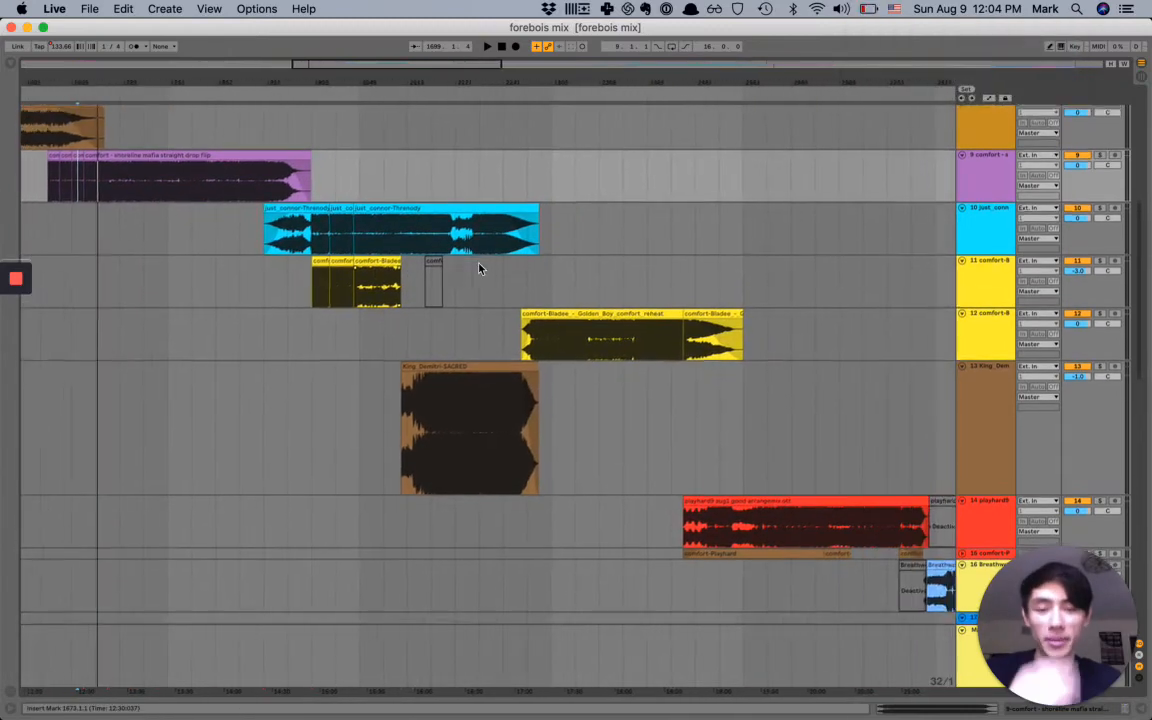
{"action": "scroll", "coordinate": [363, 319], "scroll_direction": "up", "scroll_amount": 3}
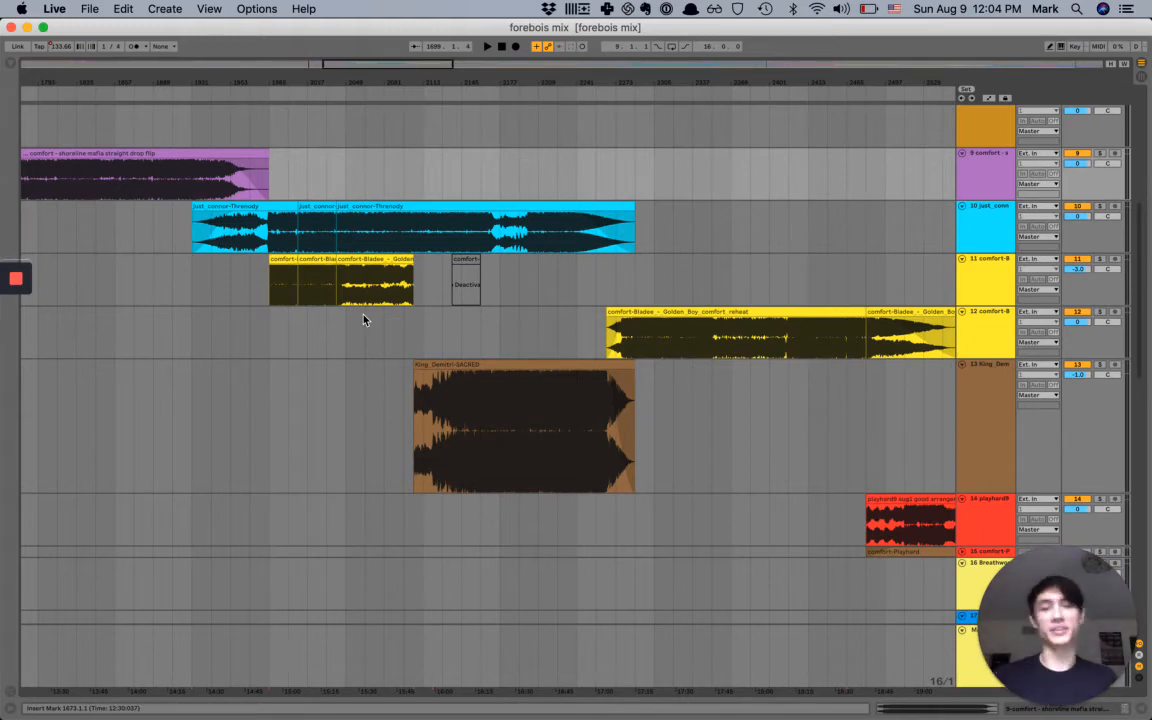
{"action": "scroll", "coordinate": [255, 329], "scroll_direction": "up", "scroll_amount": 4}
{"action": "left_click", "coordinate": [255, 337]}
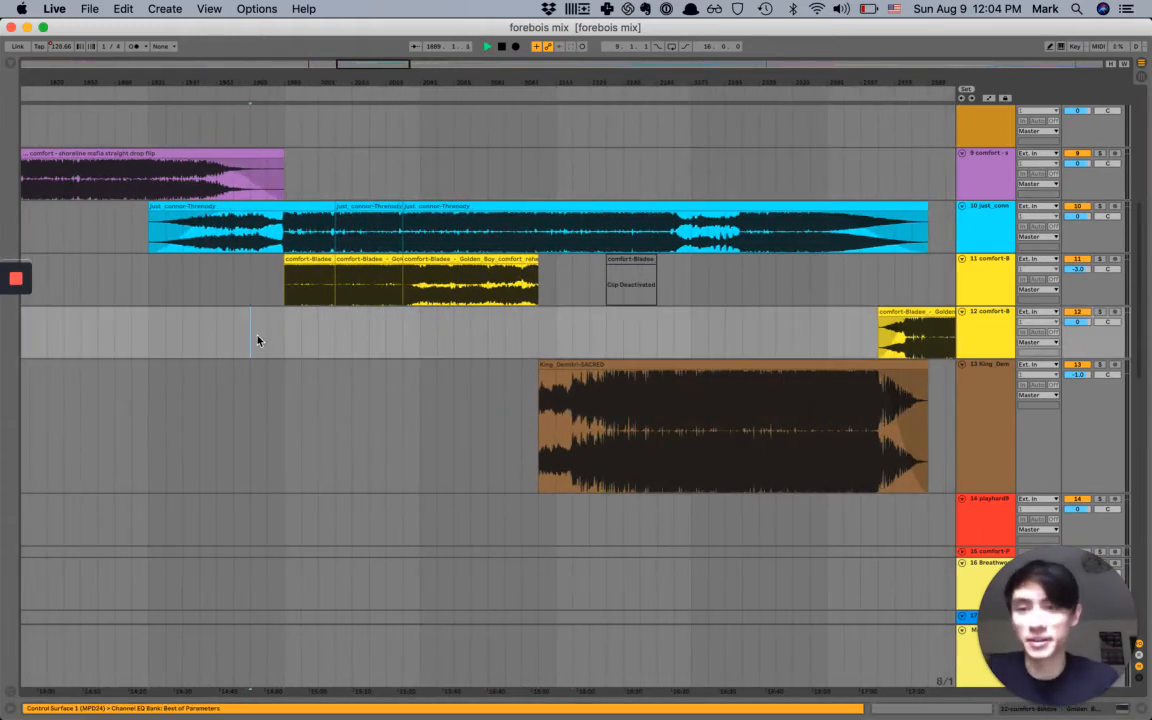
{"action": "key", "text": "space"}
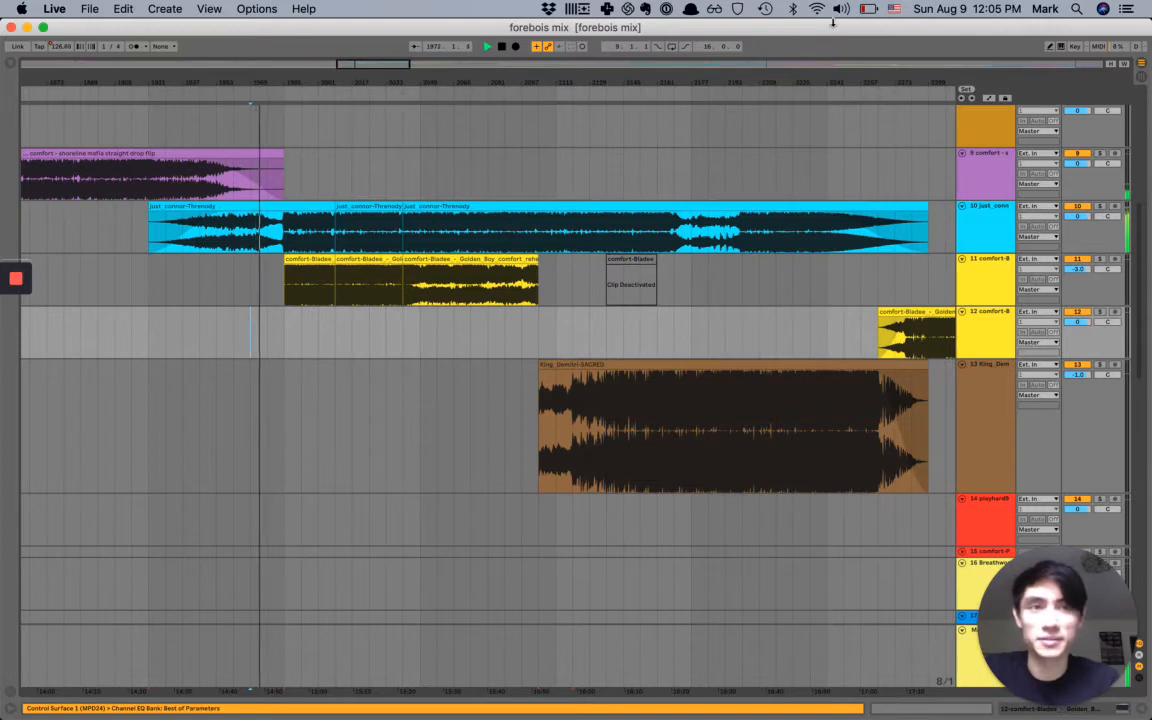
{"action": "left_click", "coordinate": [867, 10]}
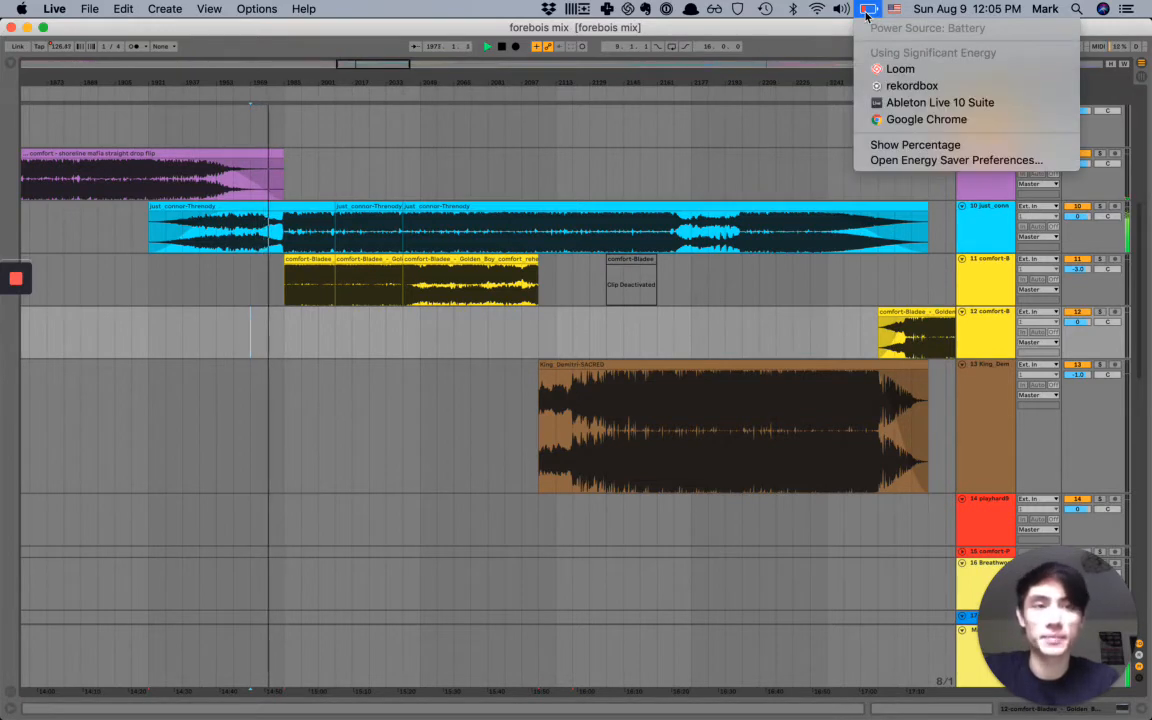
{"action": "left_click", "coordinate": [866, 13]}
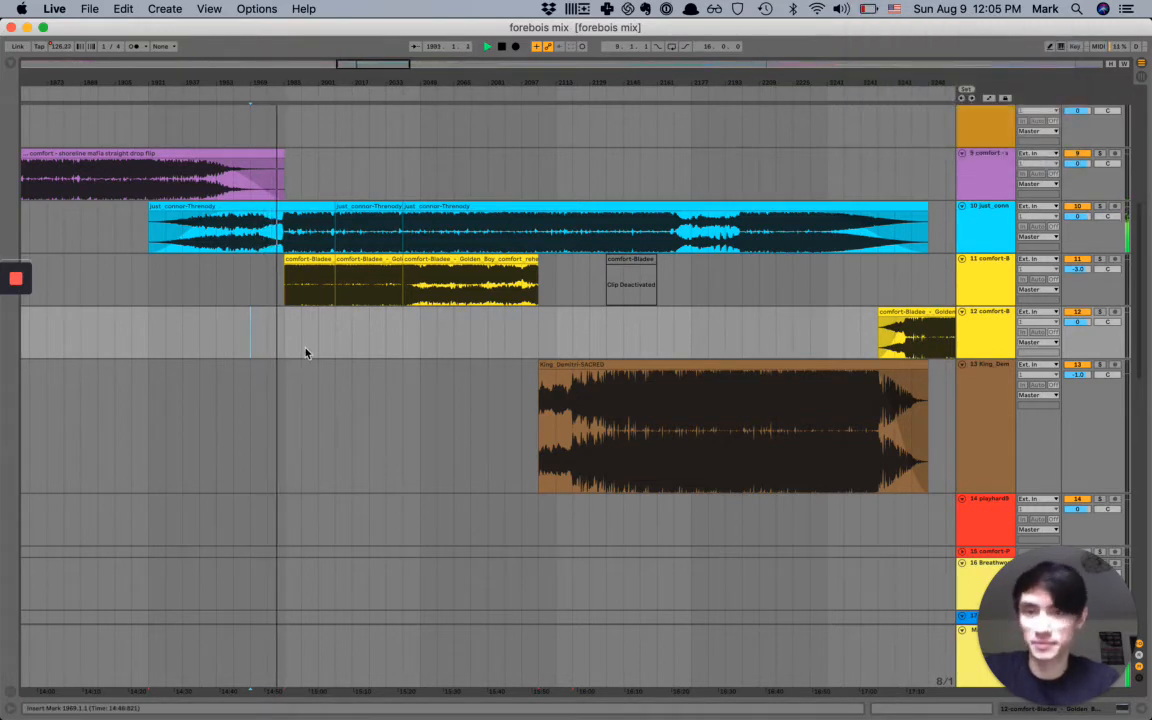
{"action": "key", "text": "XF86AudioRaiseVolume"}
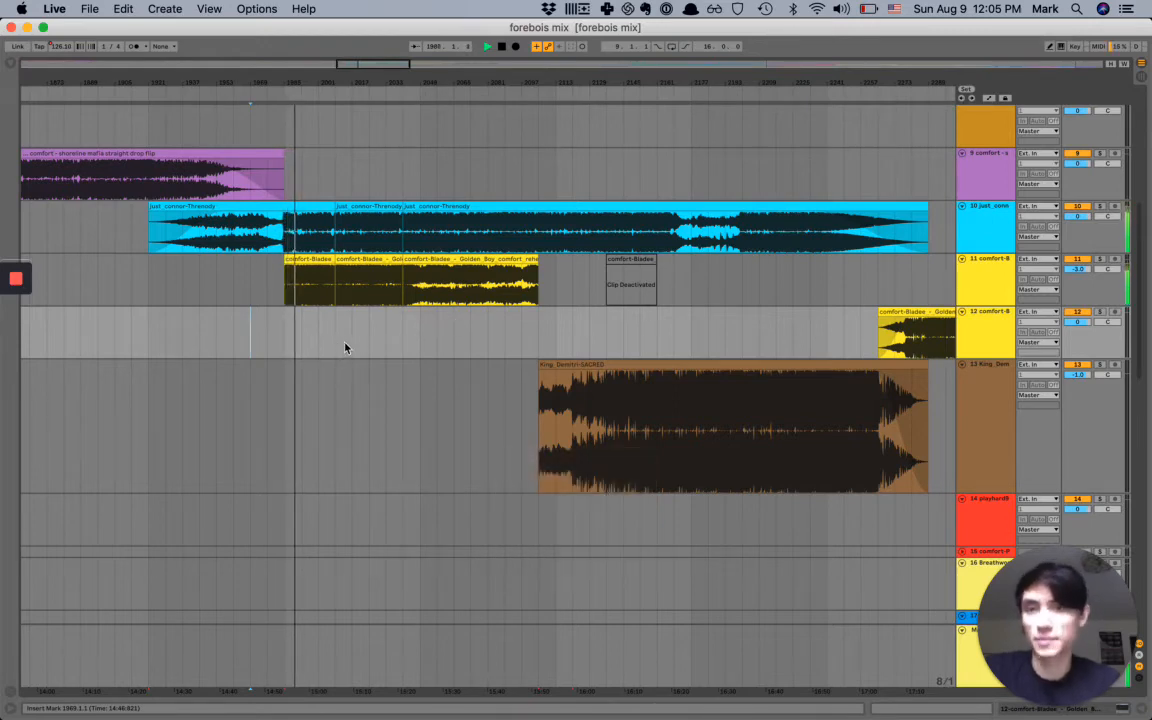
{"action": "scroll", "coordinate": [357, 346], "scroll_direction": "down", "scroll_amount": 3}
{"action": "scroll", "coordinate": [358, 346], "scroll_direction": "right", "scroll_amount": 1}
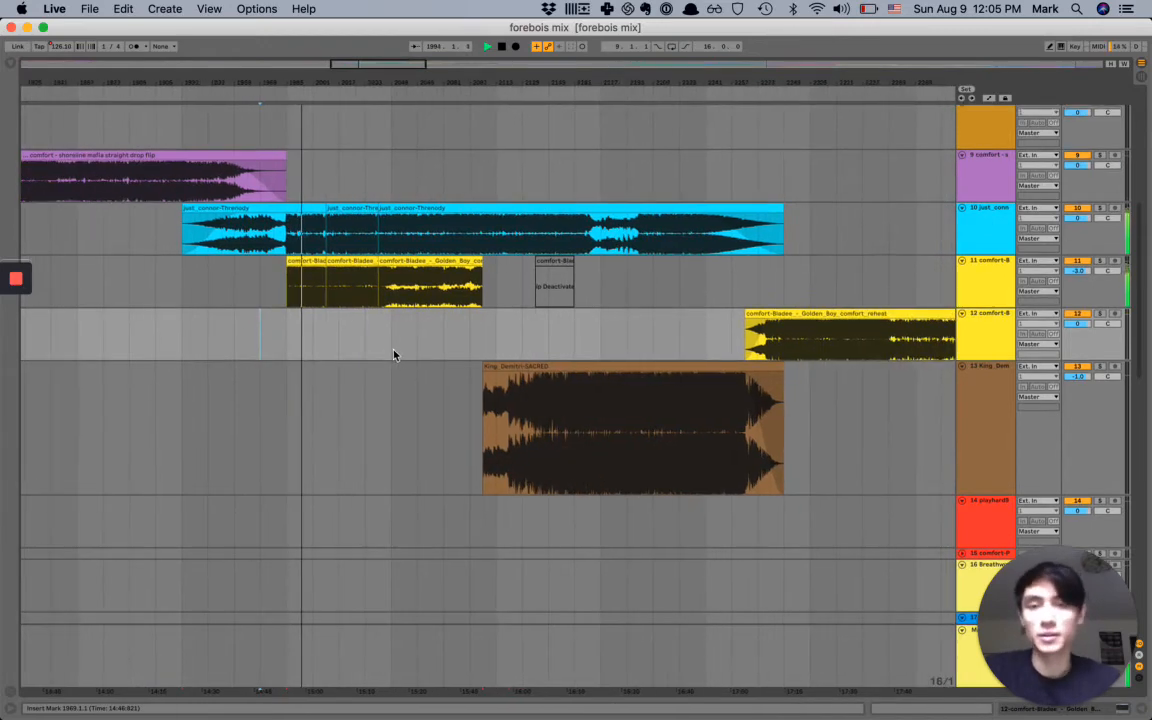
- Play the transition from Golden Boy into SACRED from bar 2101 with the system volume raised
{"action": "scroll", "coordinate": [485, 349], "scroll_direction": "up", "scroll_amount": 3}
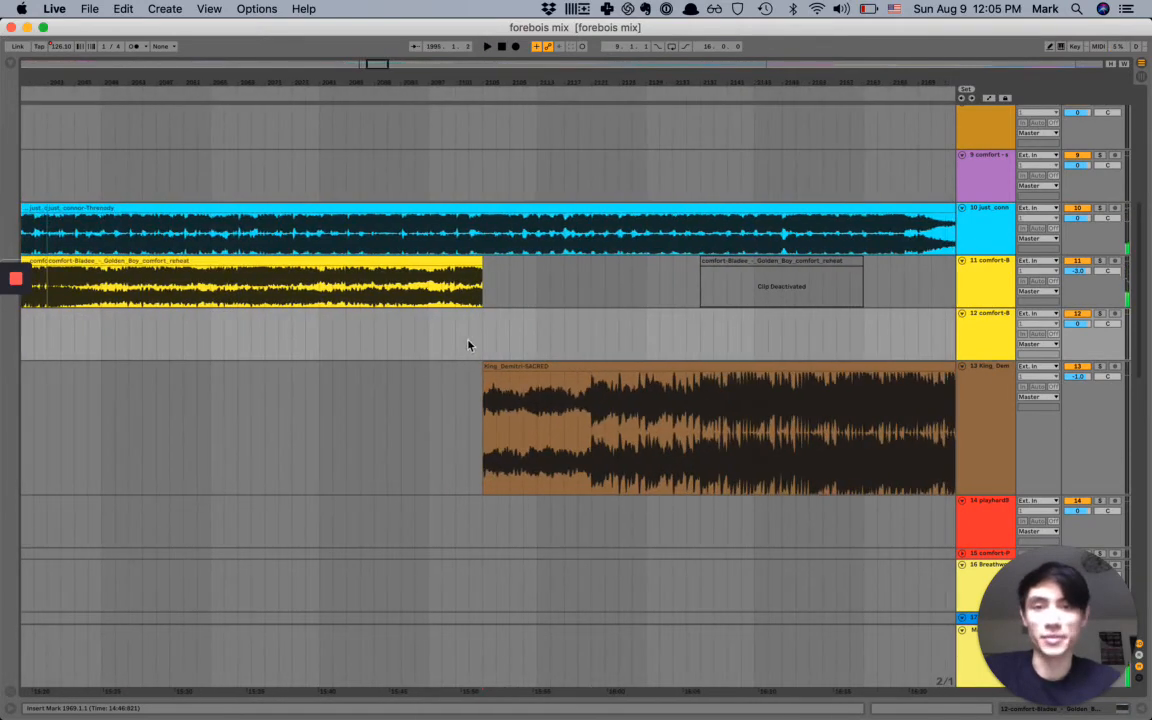
{"action": "scroll", "coordinate": [466, 345], "scroll_direction": "down", "scroll_amount": 2}
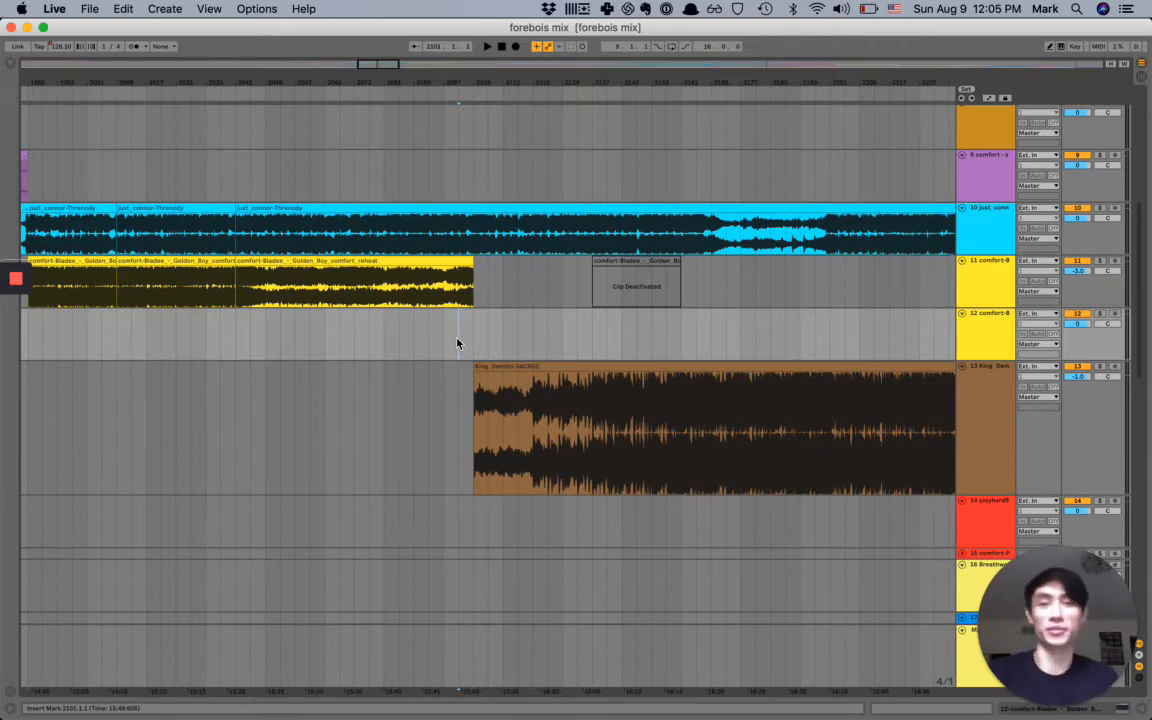
{"action": "key", "text": "space"}
{"action": "key", "text": "XF86AudioRaiseVolume"}
{"action": "scroll", "coordinate": [522, 333], "scroll_direction": "down", "scroll_amount": 3}
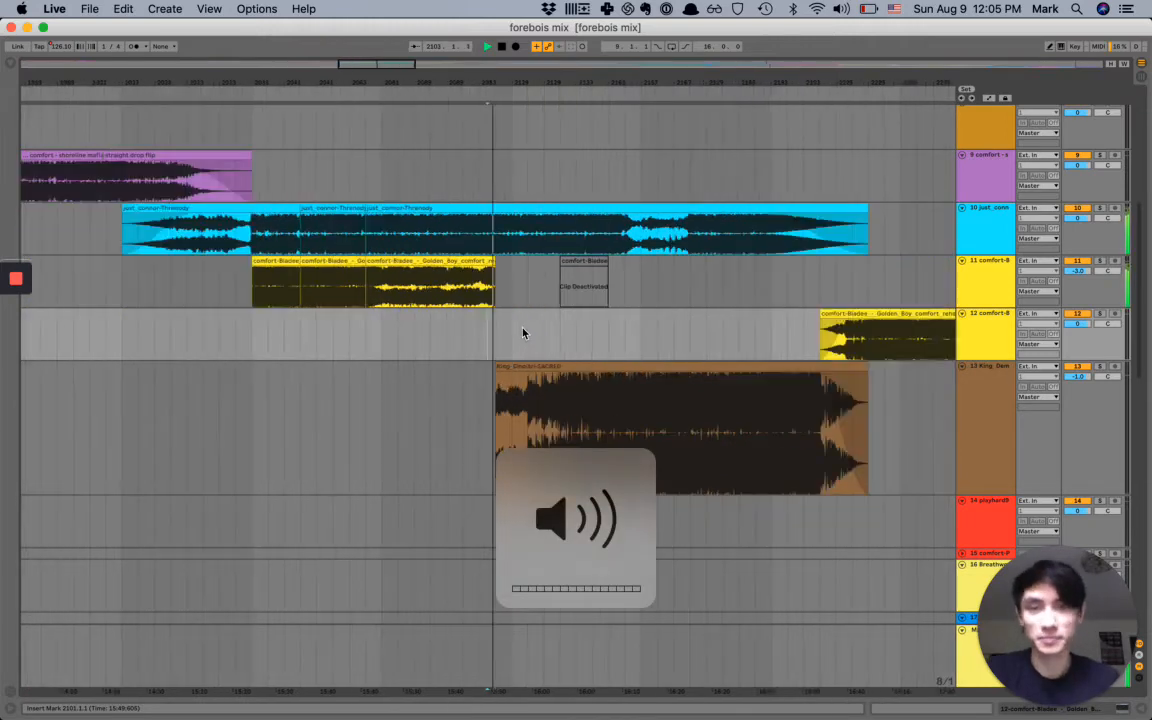
{"action": "scroll", "coordinate": [522, 333], "scroll_direction": "right", "scroll_amount": 2}
{"action": "scroll", "coordinate": [522, 333], "scroll_direction": "down", "scroll_amount": 1}
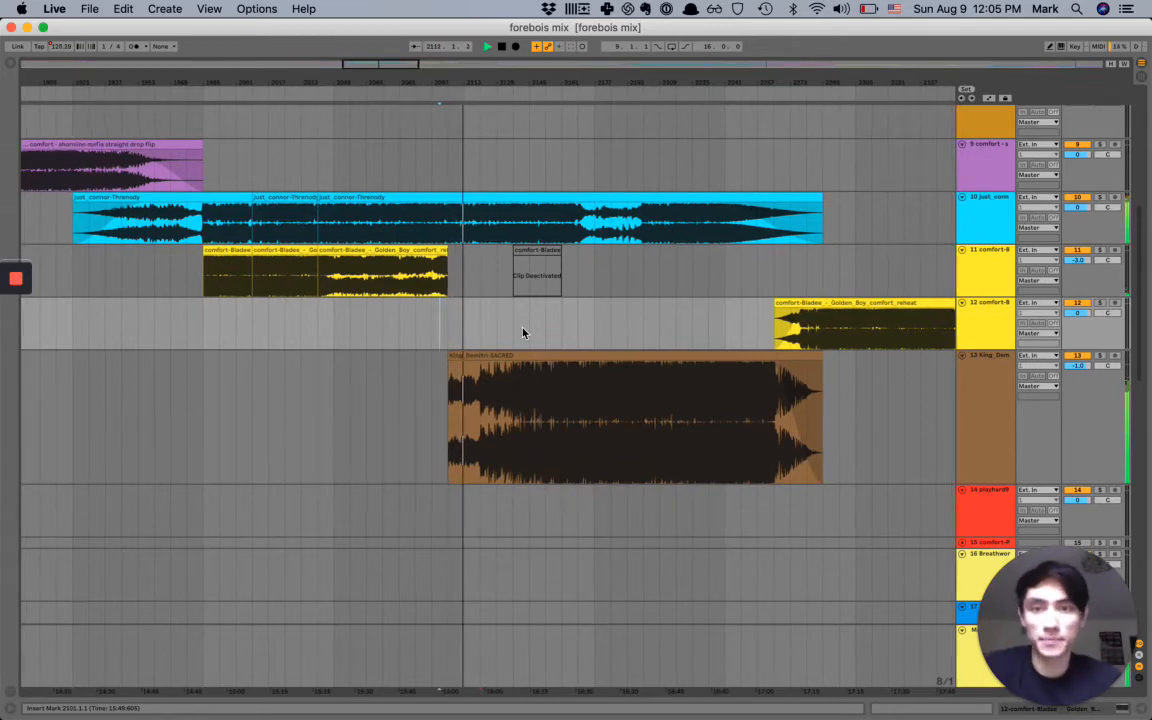
- Solo Threnody on track 10 and SACRED on track 13 in turn, and unsolo to hear both together
{"action": "scroll", "coordinate": [522, 333], "scroll_direction": "up", "scroll_amount": 2}
{"action": "left_click", "coordinate": [990, 229]}
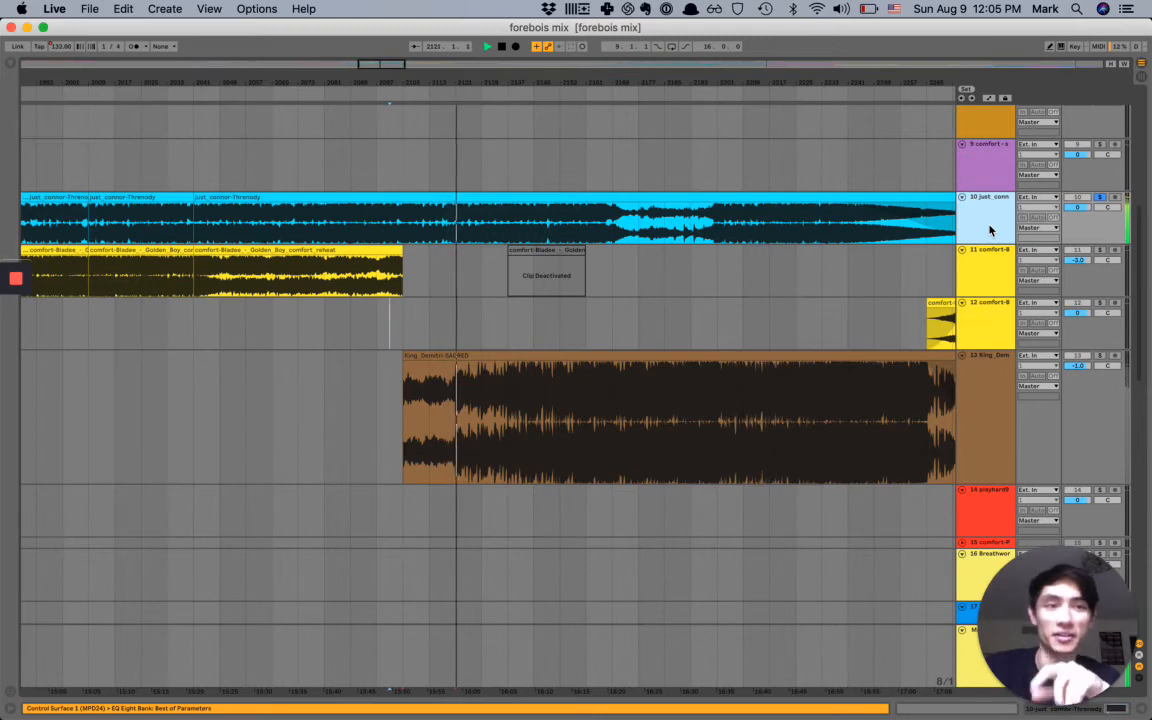
{"action": "left_click", "coordinate": [984, 400]}
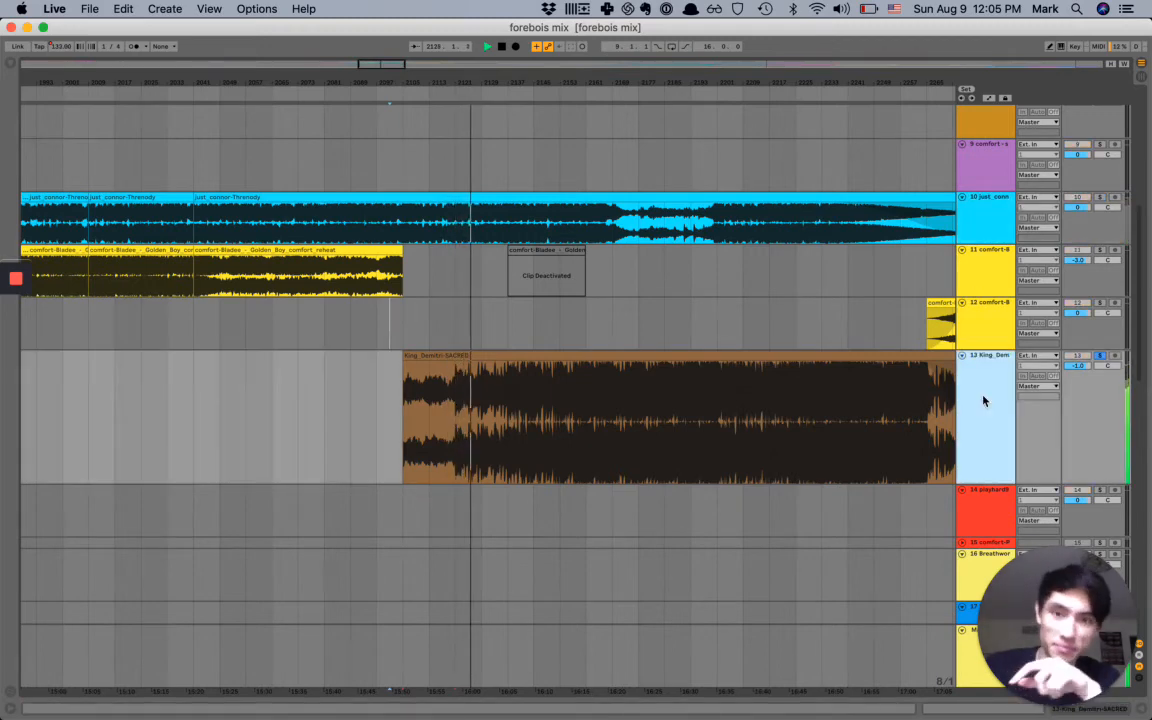
{"action": "key", "text": "s"}
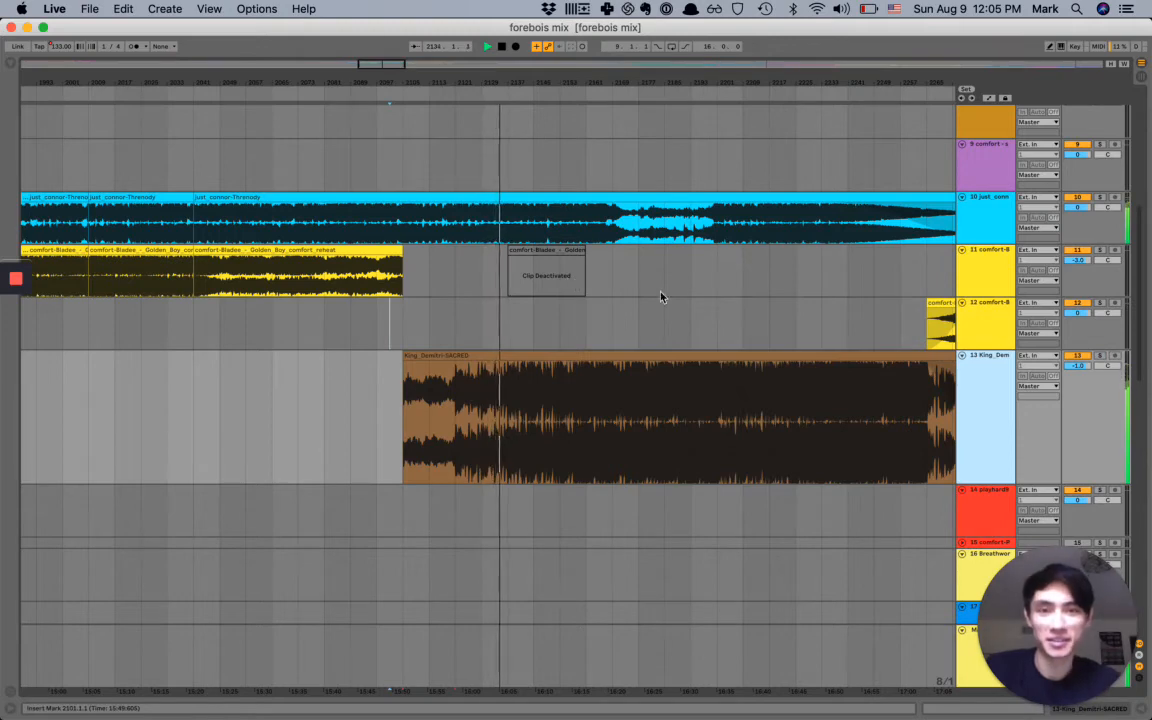
- Examine Threnody's EQ Eight frequency automation and device at lower volume, solo SACRED on track 13, and hide automation
{"action": "key", "text": "a"}
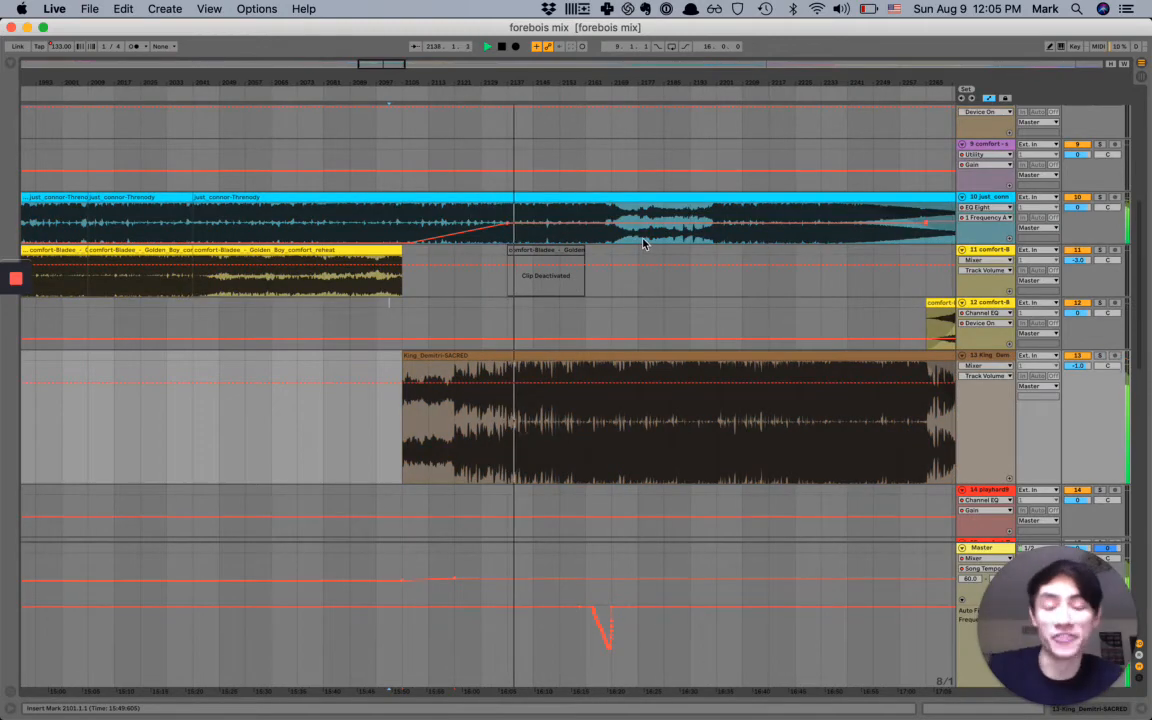
{"action": "key", "text": "XF86AudioLowerVolume"}
{"action": "key", "text": "XF86AudioLowerVolume"}
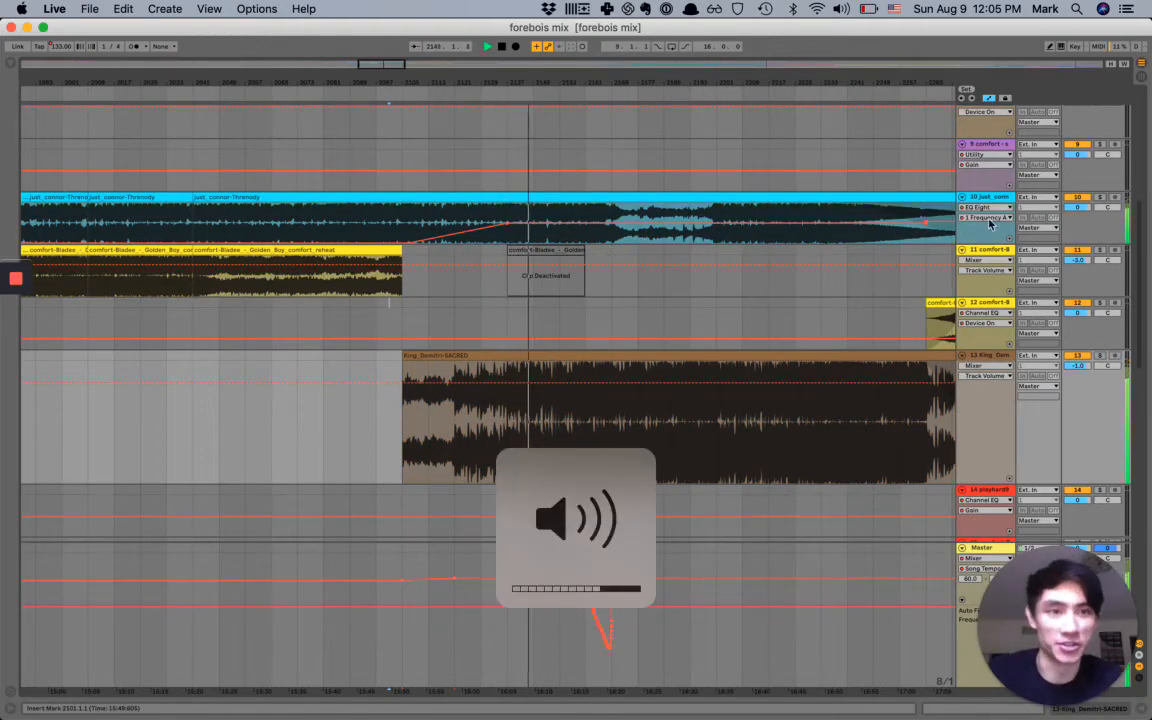
{"action": "double_click", "coordinate": [998, 198]}
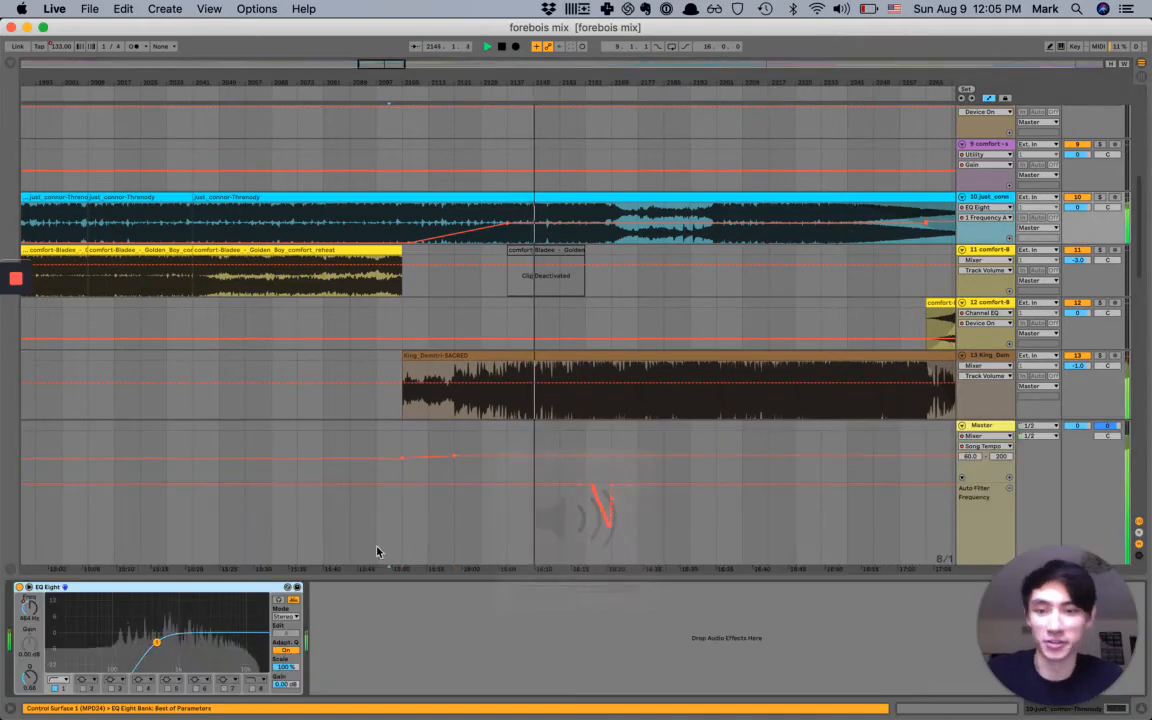
{"action": "left_click", "coordinate": [993, 363]}
{"action": "key", "text": "a"}
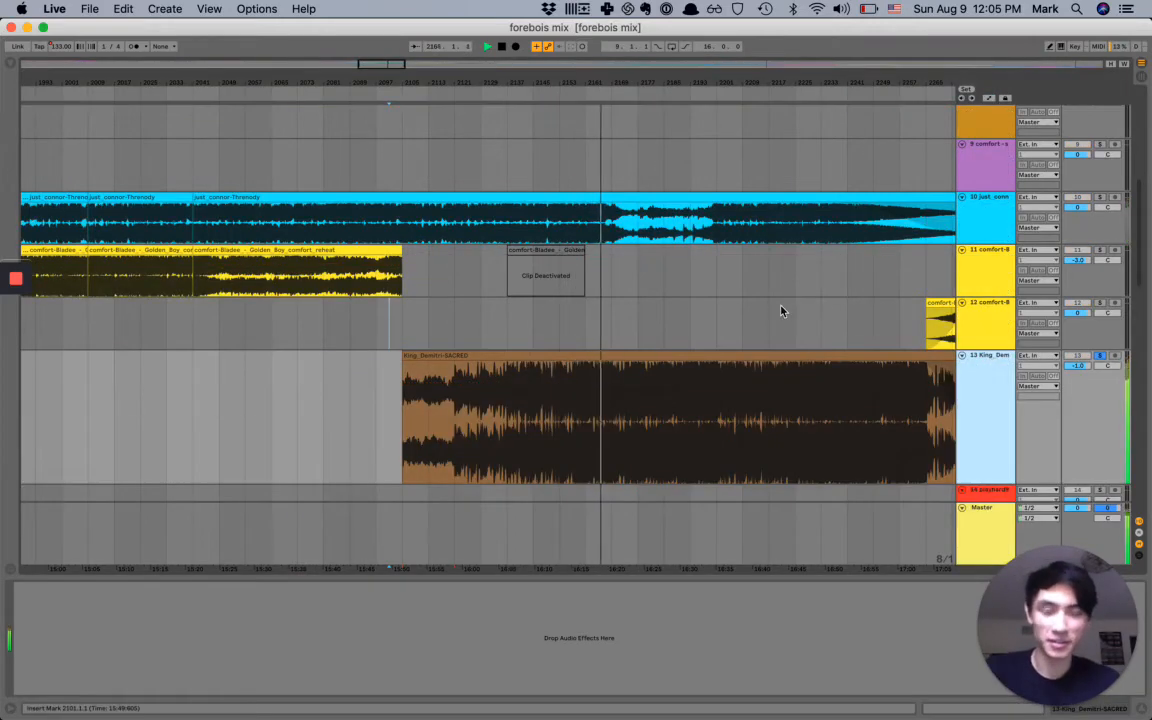
- Restart playback from bar 2101, and skip ahead to play Threnody's breakdown over SACRED
{"action": "key", "text": "space"}
{"action": "key", "text": "space"}
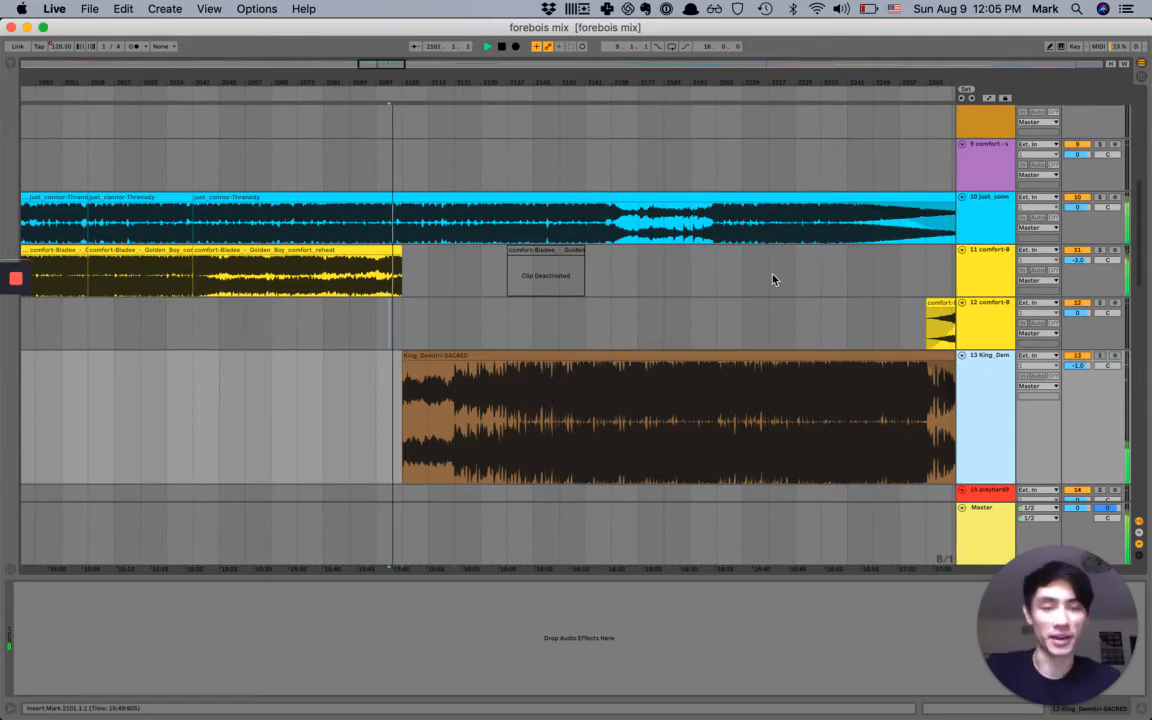
{"action": "scroll", "coordinate": [774, 280], "scroll_direction": "up", "scroll_amount": 5}
{"action": "left_click", "coordinate": [630, 280]}
{"action": "key", "text": "space"}
{"action": "key", "text": "space"}
{"action": "scroll", "coordinate": [716, 280], "scroll_direction": "down", "scroll_amount": 5}
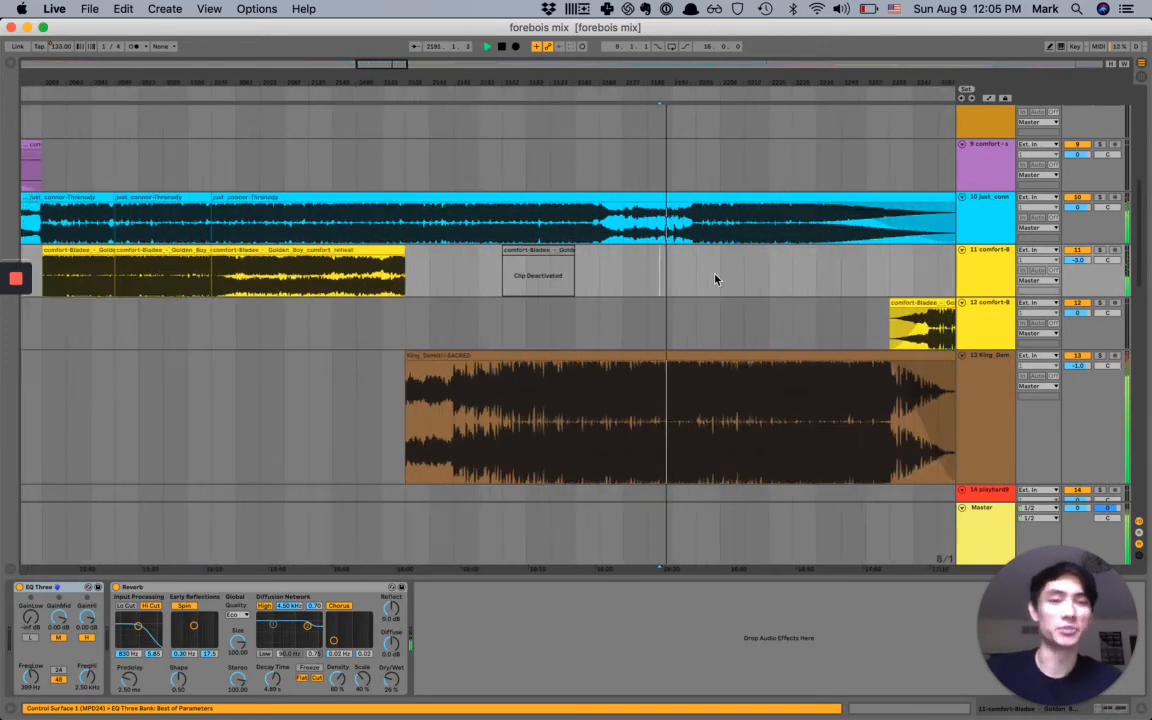
- Replay the end of Threnody's breakdown over SACRED from bar 2197 and raise the system volume
{"action": "scroll", "coordinate": [716, 280], "scroll_direction": "right", "scroll_amount": 1}
{"action": "scroll", "coordinate": [716, 280], "scroll_direction": "up", "scroll_amount": 5}
{"action": "left_click", "coordinate": [575, 294]}
{"action": "key", "text": "space"}
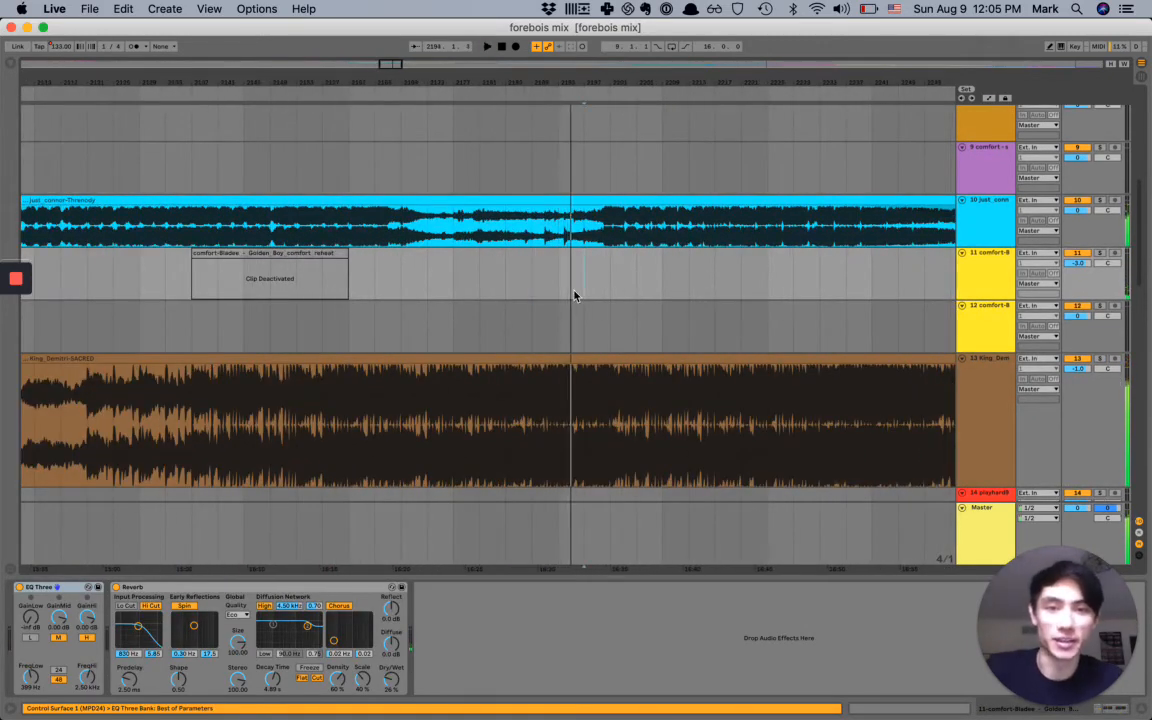
{"action": "left_click", "coordinate": [575, 294]}
{"action": "key", "text": "space"}
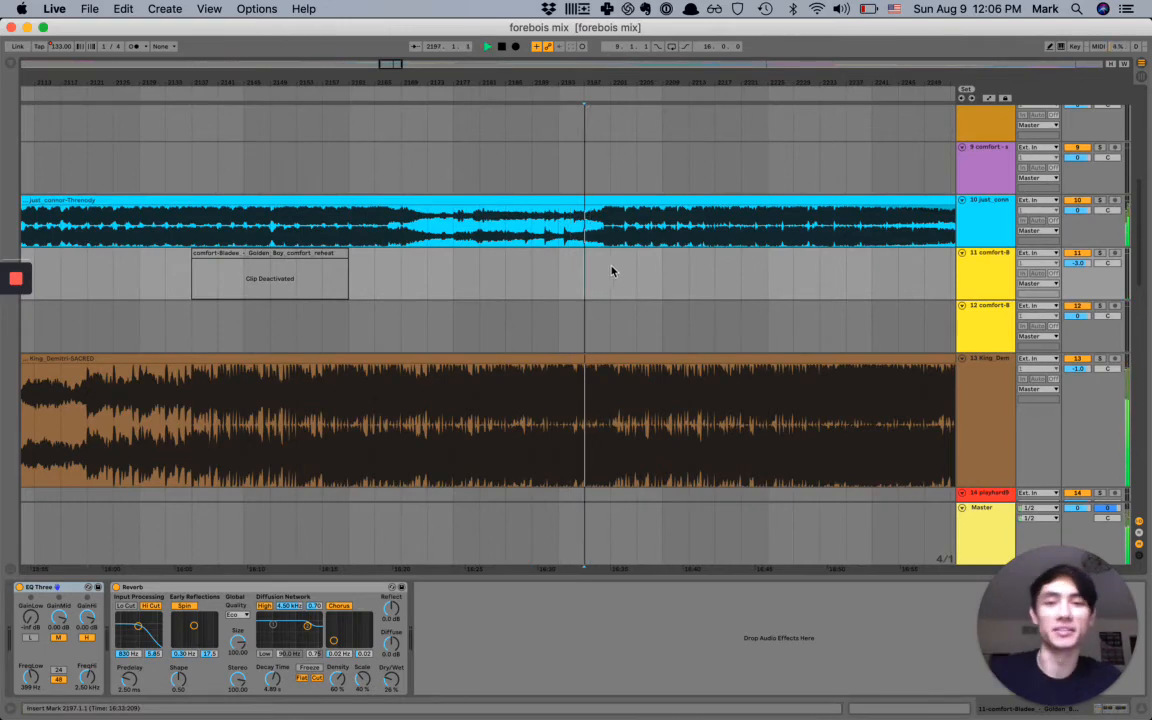
{"action": "key", "text": "XF86AudioRaiseVolume"}
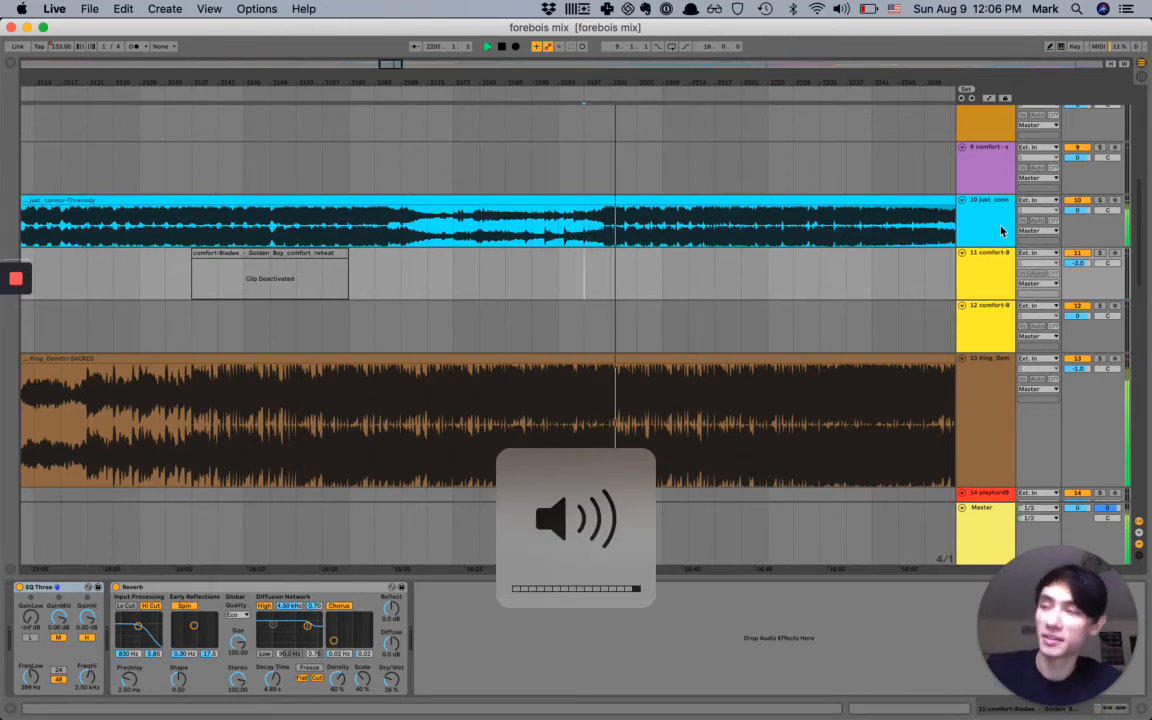
- Compare the two layers after the breakdown by soloing track 10, soloing track 13, and unsoloing for the full blend
{"action": "left_click", "coordinate": [987, 236]}
{"action": "key", "text": "s"}
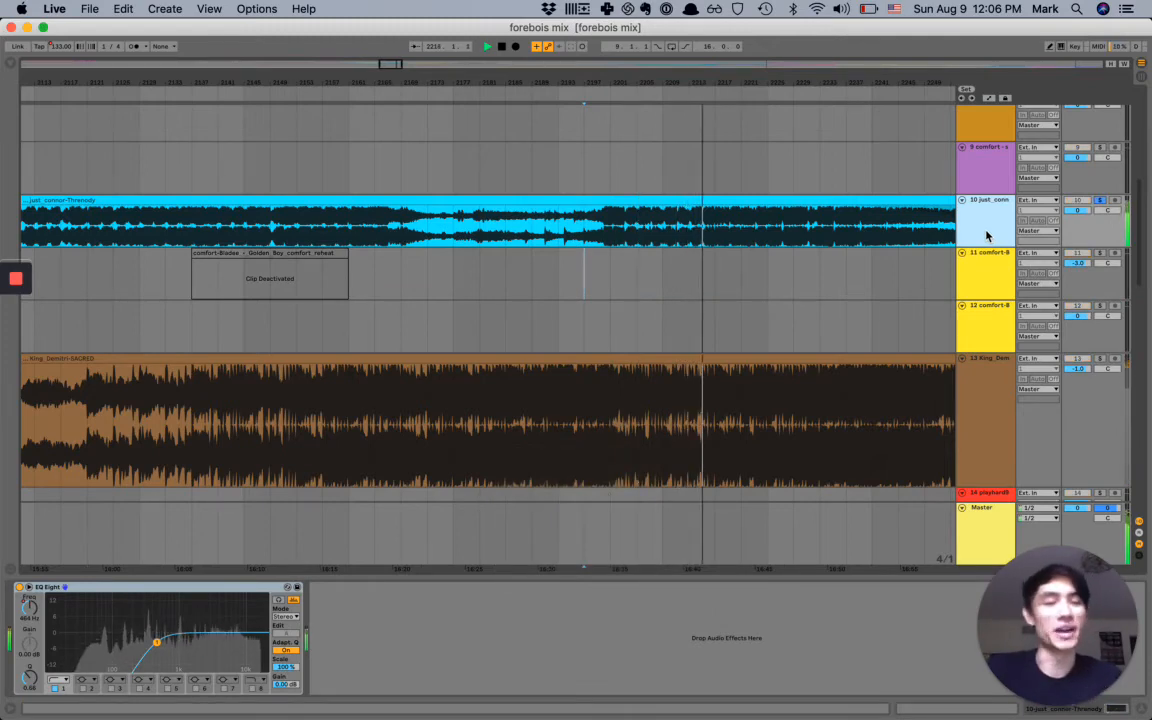
{"action": "left_click", "coordinate": [980, 429]}
{"action": "key", "text": "s"}
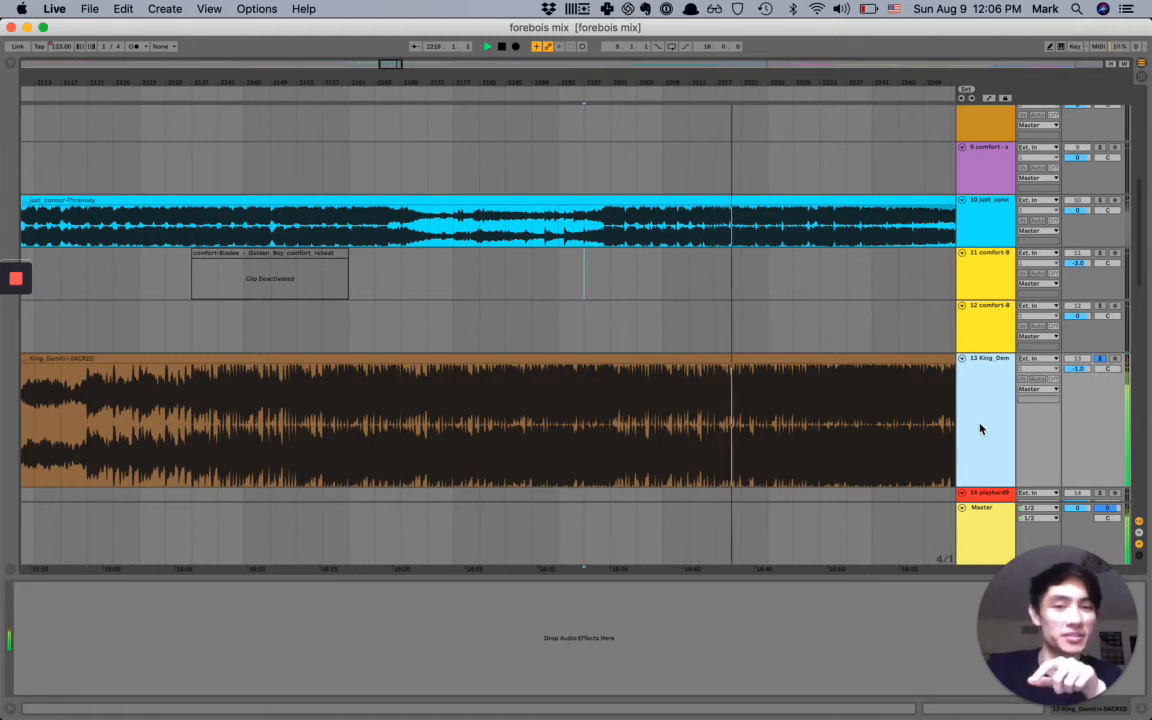
{"action": "key", "text": "s"}
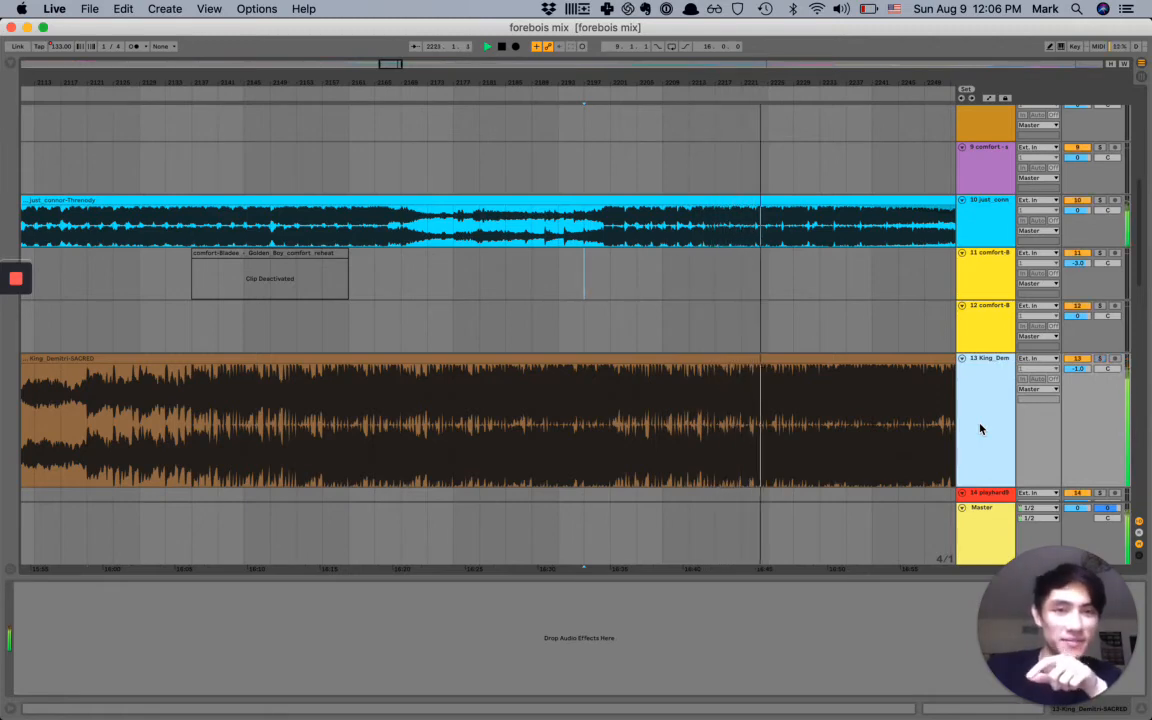
- Examine the arrangement from the Threnody and SACRED layers through Golden Boy, and place the insert marker at playhard9's start, bar 2481
{"action": "scroll", "coordinate": [783, 322], "scroll_direction": "down", "scroll_amount": 5}
{"action": "scroll", "coordinate": [783, 323], "scroll_direction": "right", "scroll_amount": 3}
{"action": "scroll", "coordinate": [783, 322], "scroll_direction": "down", "scroll_amount": 3}
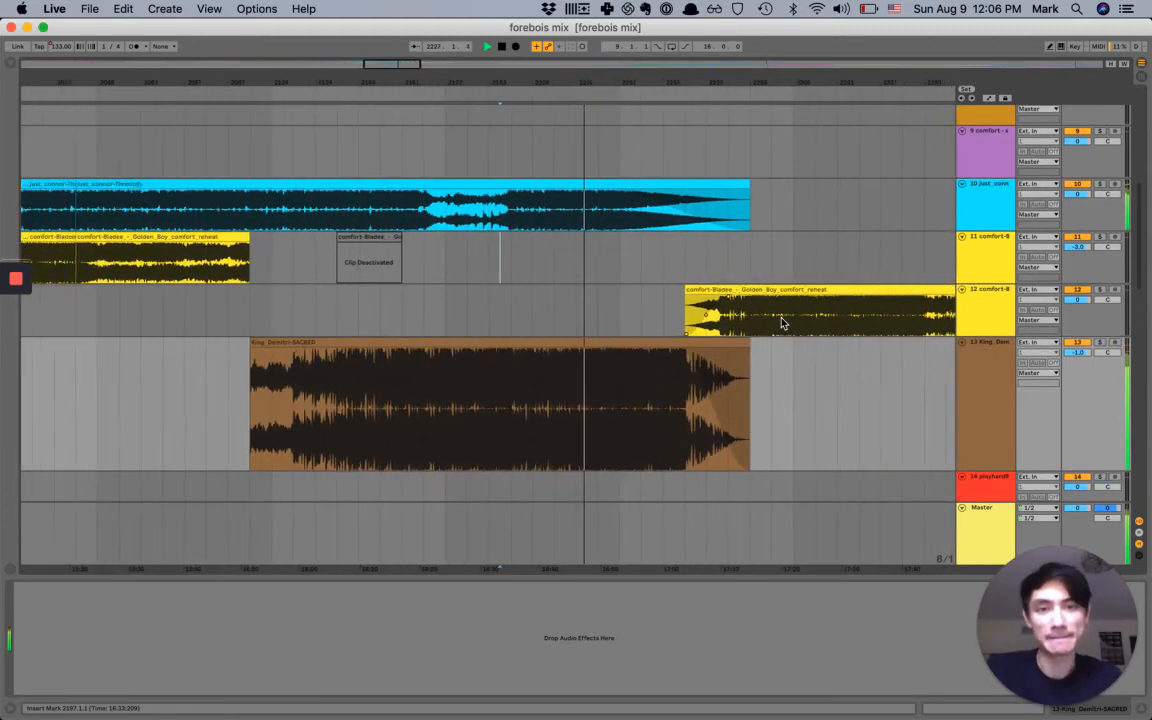
{"action": "scroll", "coordinate": [700, 318], "scroll_direction": "right", "scroll_amount": 3}
{"action": "scroll", "coordinate": [686, 355], "scroll_direction": "down", "scroll_amount": 3}
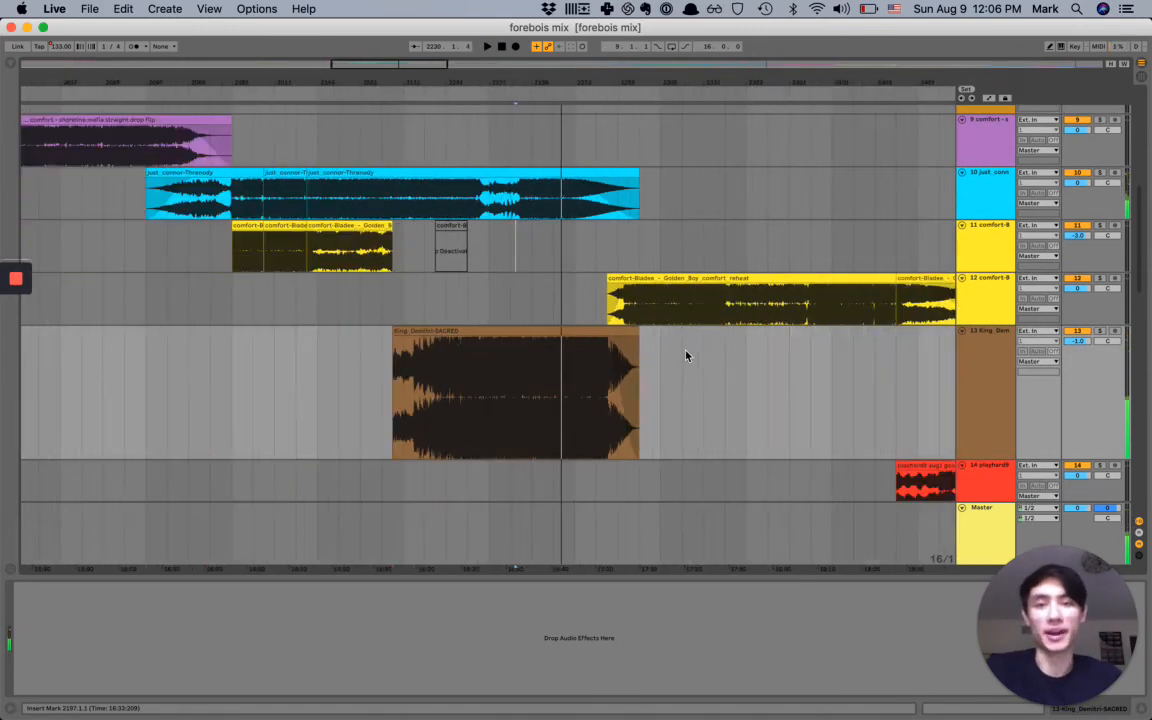
{"action": "scroll", "coordinate": [686, 355], "scroll_direction": "down", "scroll_amount": 3}
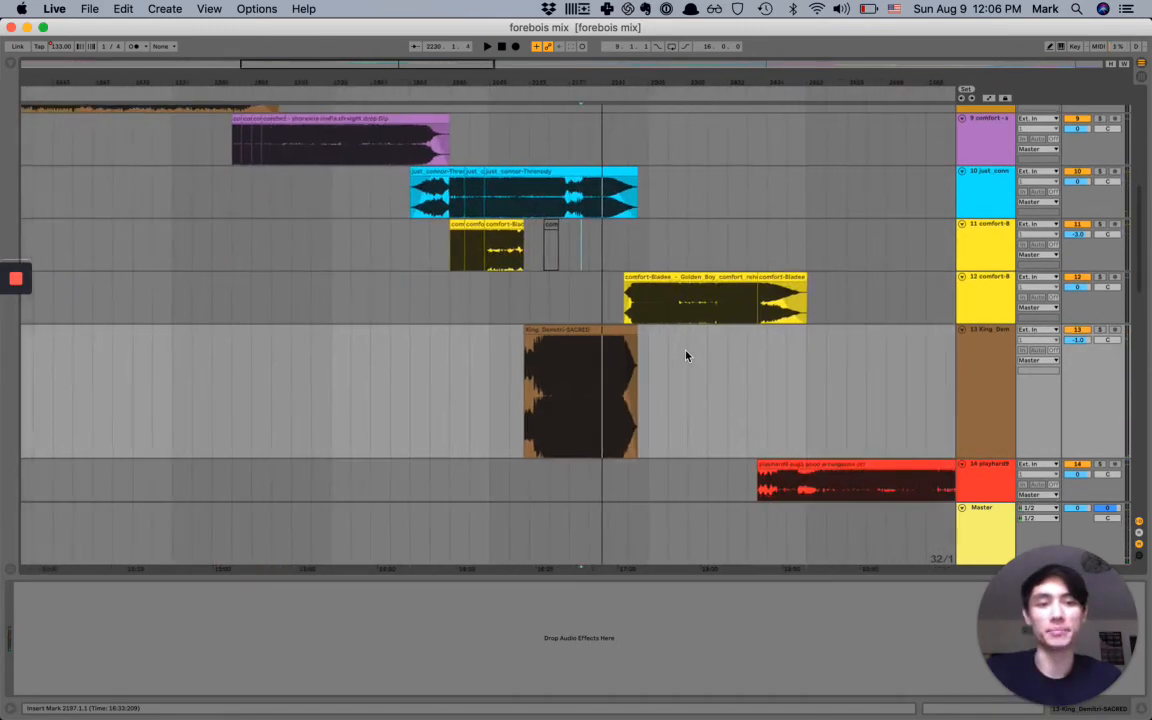
{"action": "scroll", "coordinate": [686, 355], "scroll_direction": "down", "scroll_amount": 3}
{"action": "scroll", "coordinate": [685, 350], "scroll_direction": "up", "scroll_amount": 3}
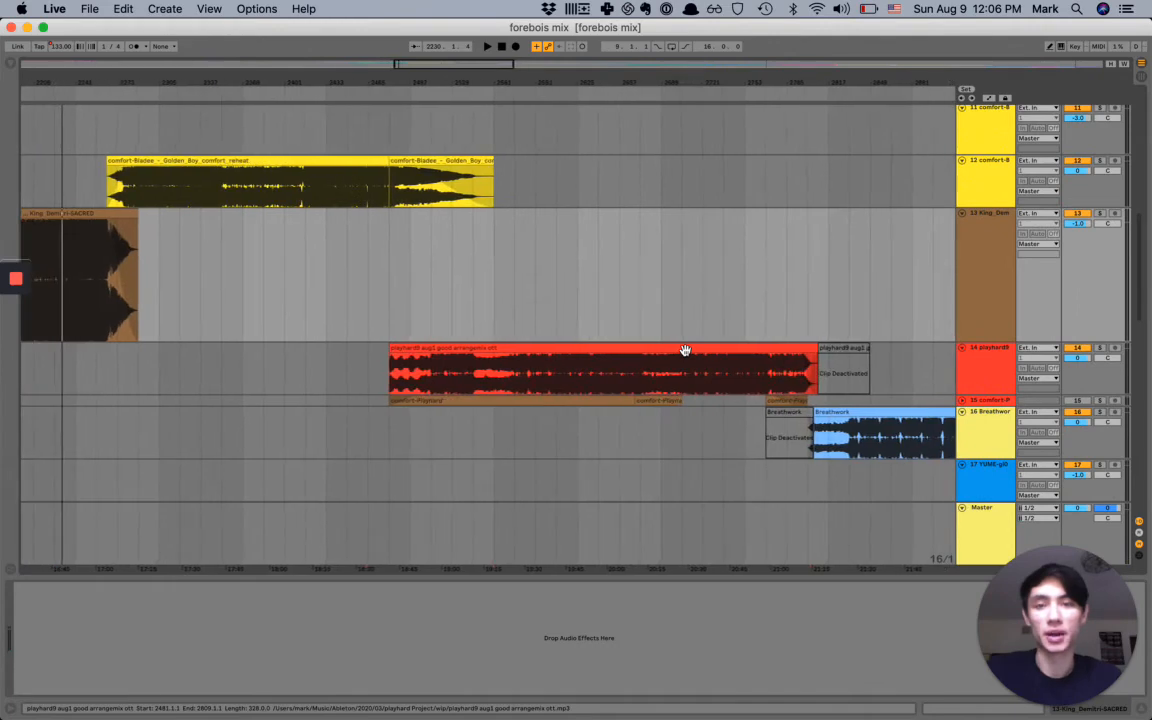
{"action": "left_click", "coordinate": [380, 311]}
{"action": "scroll", "coordinate": [501, 296], "scroll_direction": "down", "scroll_amount": 3}
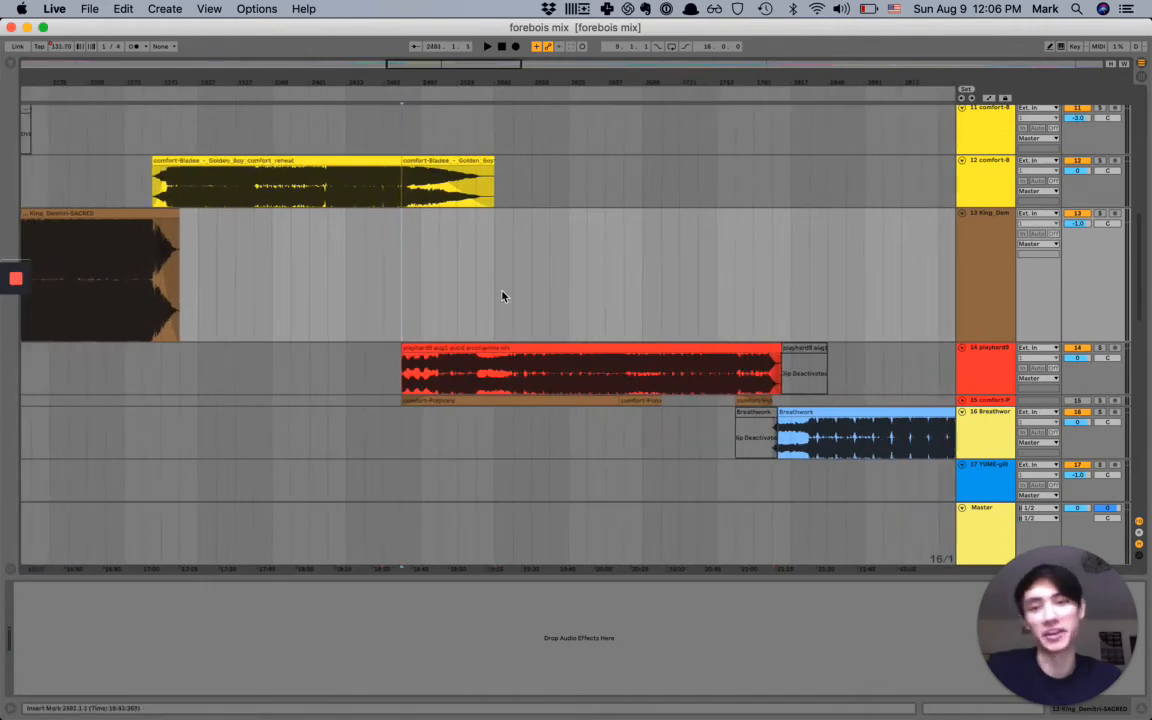
- Examine how the playhard9 clip on track 14 overlaps Golden Boy before it and Breathwork after it
{"action": "scroll", "coordinate": [501, 296], "scroll_direction": "down", "scroll_amount": 3}
{"action": "scroll", "coordinate": [502, 296], "scroll_direction": "down", "scroll_amount": 2}
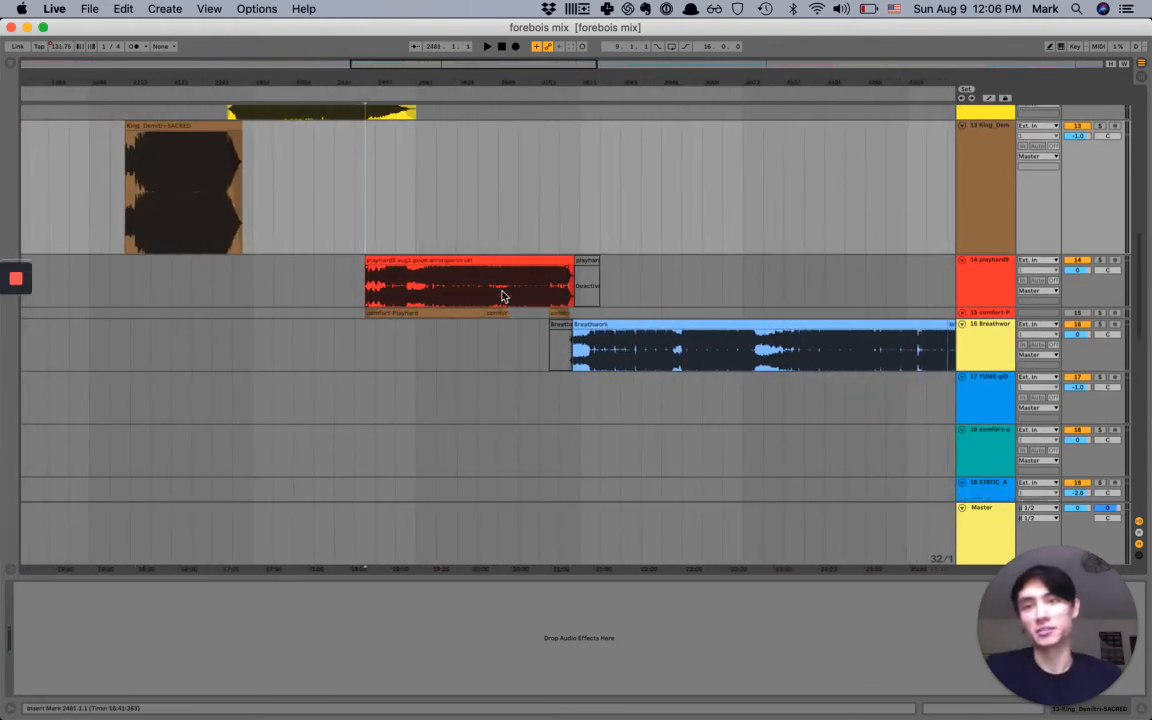
{"action": "scroll", "coordinate": [502, 296], "scroll_direction": "up", "scroll_amount": 5}
{"action": "scroll", "coordinate": [502, 296], "scroll_direction": "left", "scroll_amount": 4}
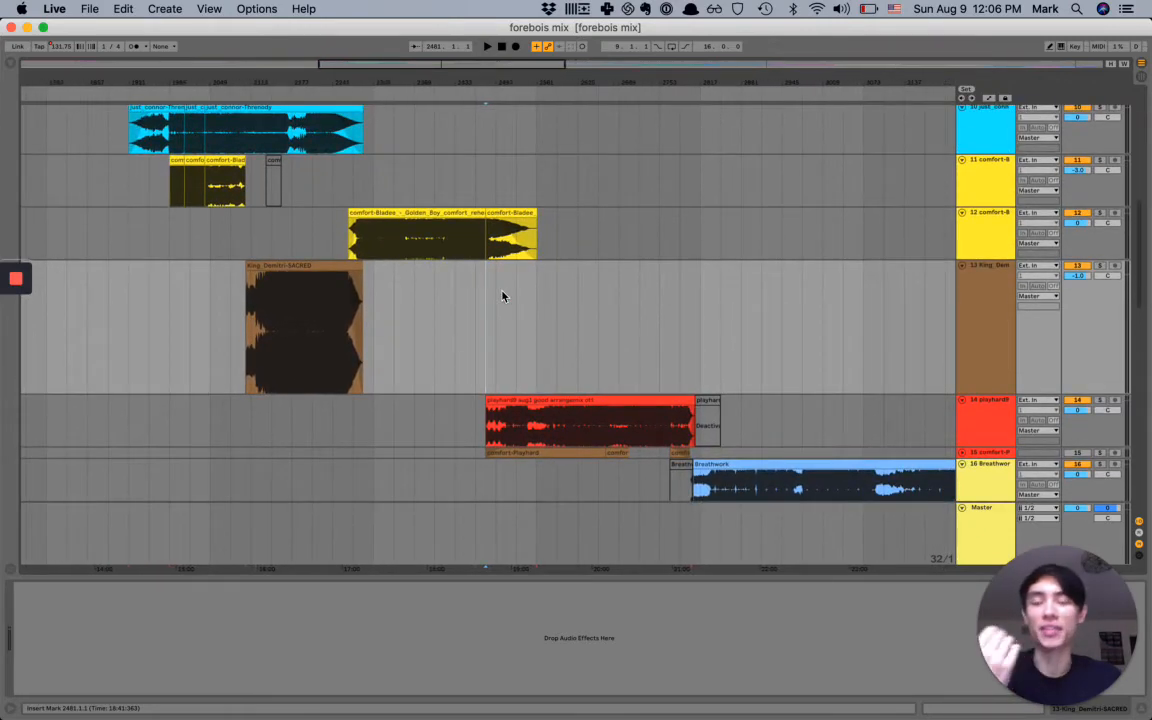
{"action": "scroll", "coordinate": [502, 296], "scroll_direction": "up", "scroll_amount": 2}
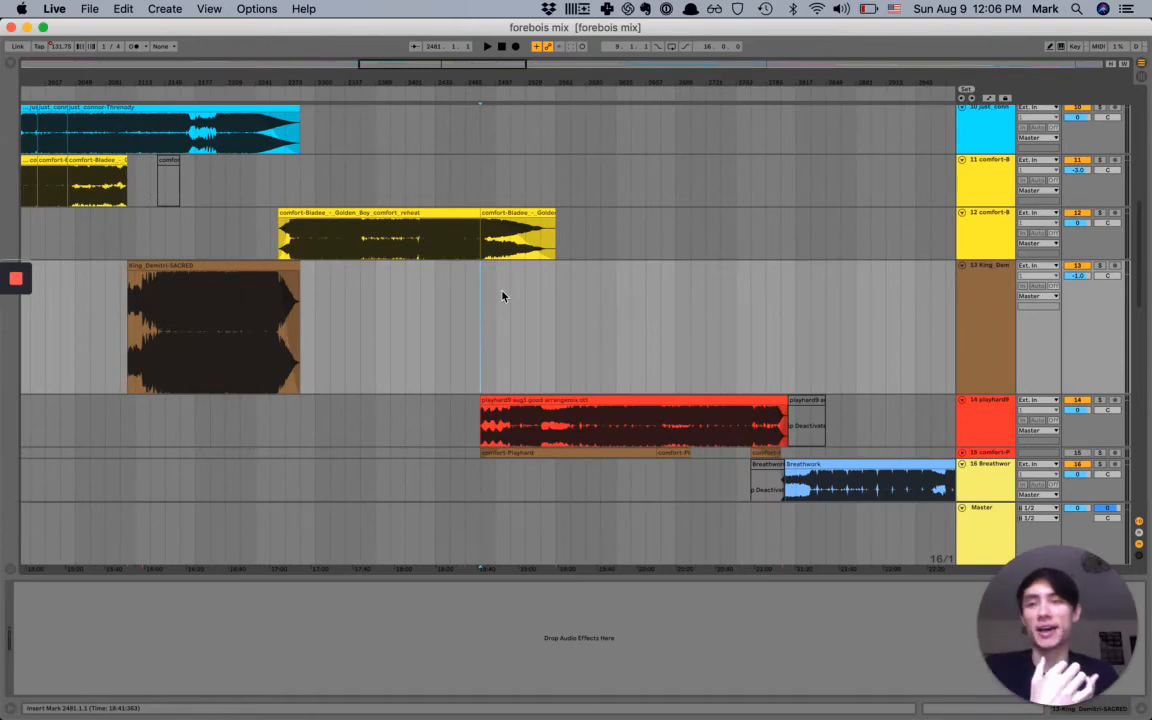
{"action": "scroll", "coordinate": [502, 296], "scroll_direction": "right", "scroll_amount": 5}
{"action": "scroll", "coordinate": [502, 296], "scroll_direction": "down", "scroll_amount": 3}
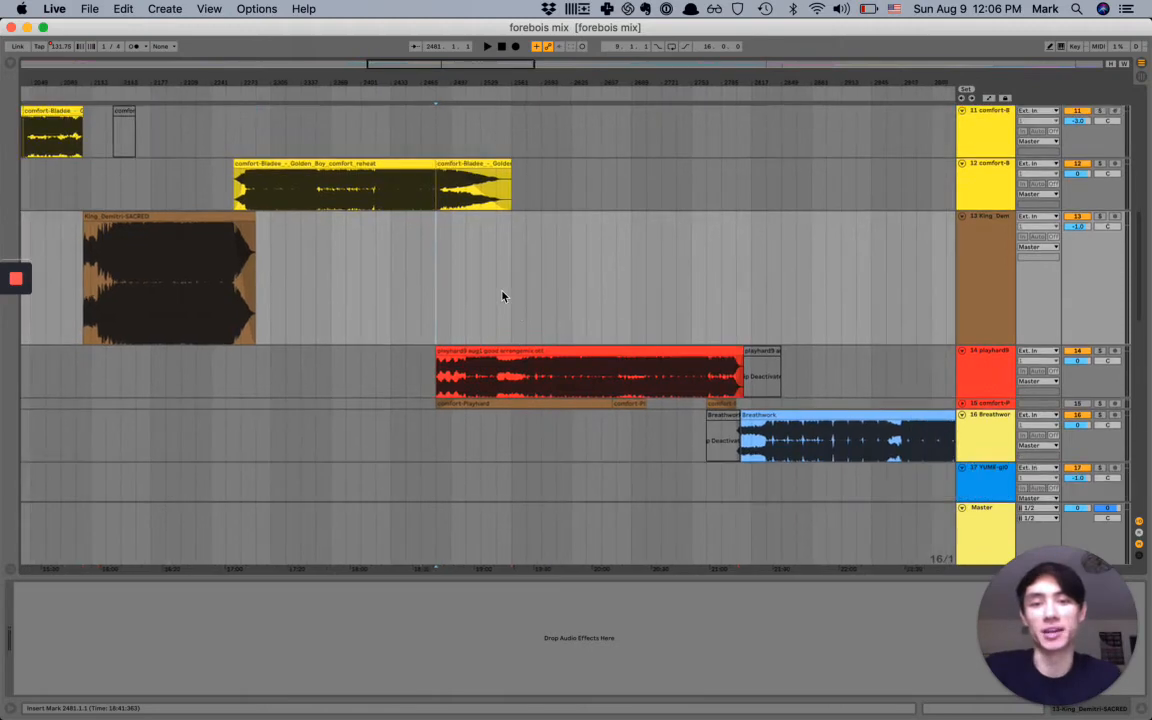
{"action": "scroll", "coordinate": [502, 296], "scroll_direction": "up", "scroll_amount": 1}
{"action": "scroll", "coordinate": [502, 296], "scroll_direction": "right", "scroll_amount": 2}
{"action": "scroll", "coordinate": [502, 296], "scroll_direction": "up", "scroll_amount": 1}
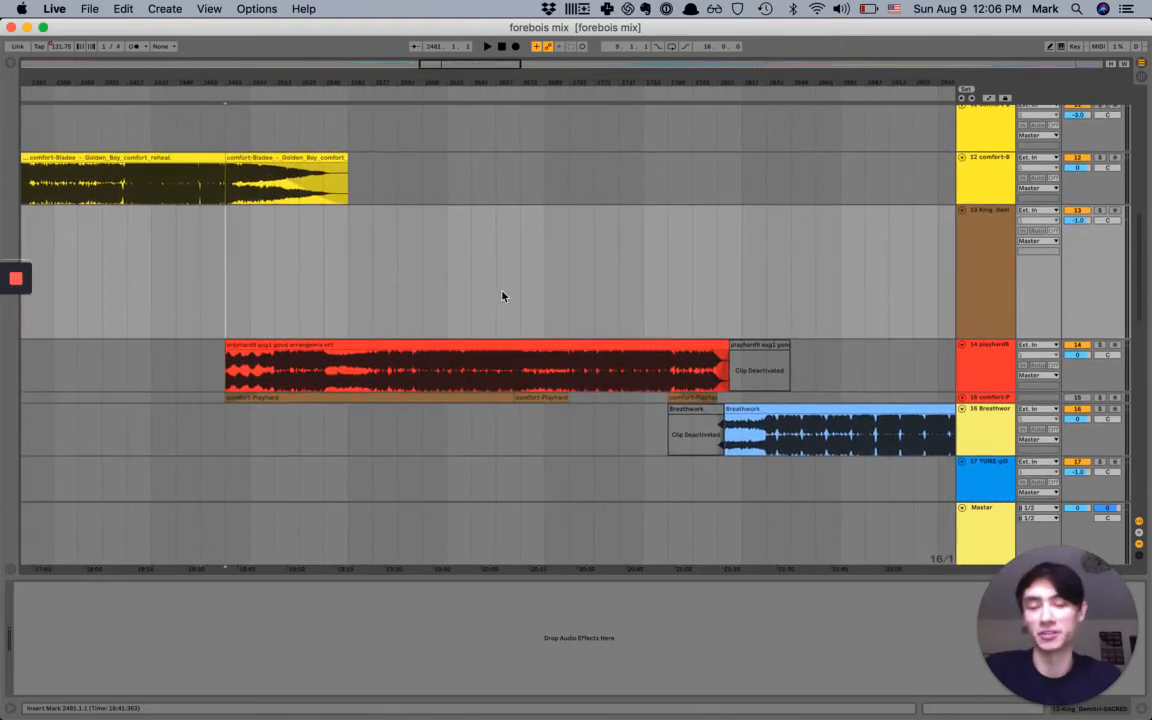
{"action": "scroll", "coordinate": [562, 273], "scroll_direction": "down", "scroll_amount": 4}
{"action": "scroll", "coordinate": [562, 273], "scroll_direction": "down", "scroll_amount": 3}
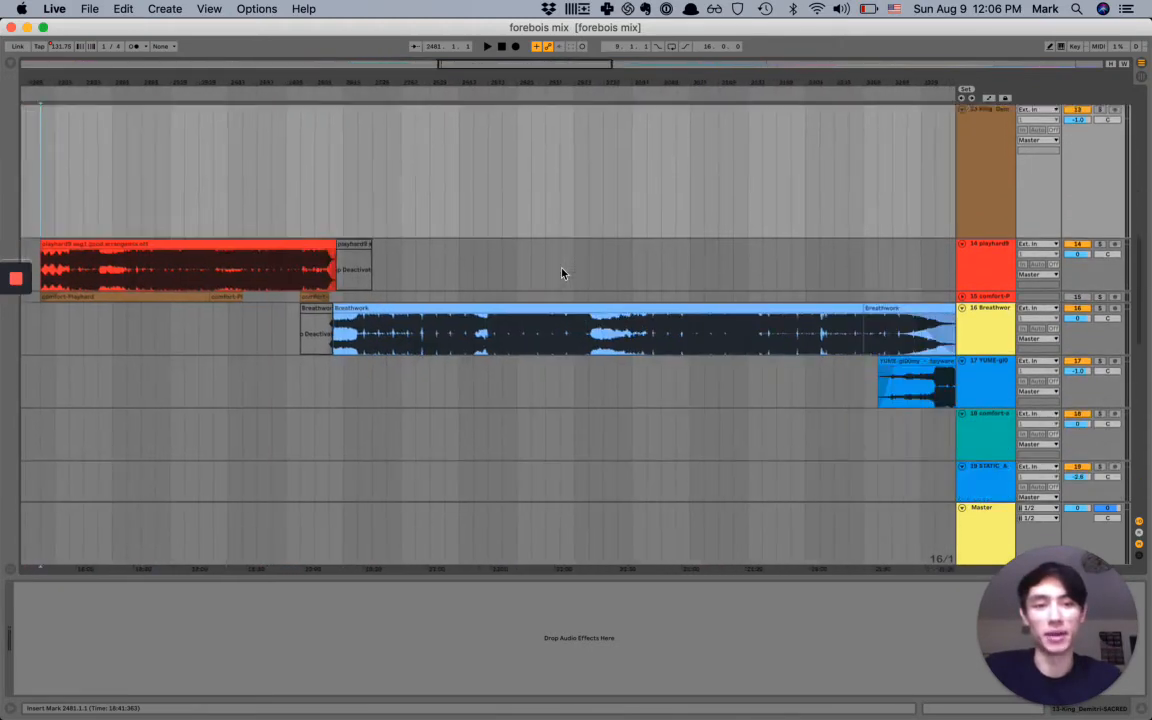
- Examine the following section of the arrangement, where Breathwork, Spyware, afterburn and the STATIC_ANGEL track overlap on tracks 16 to 19
{"action": "scroll", "coordinate": [562, 273], "scroll_direction": "right", "scroll_amount": 1}
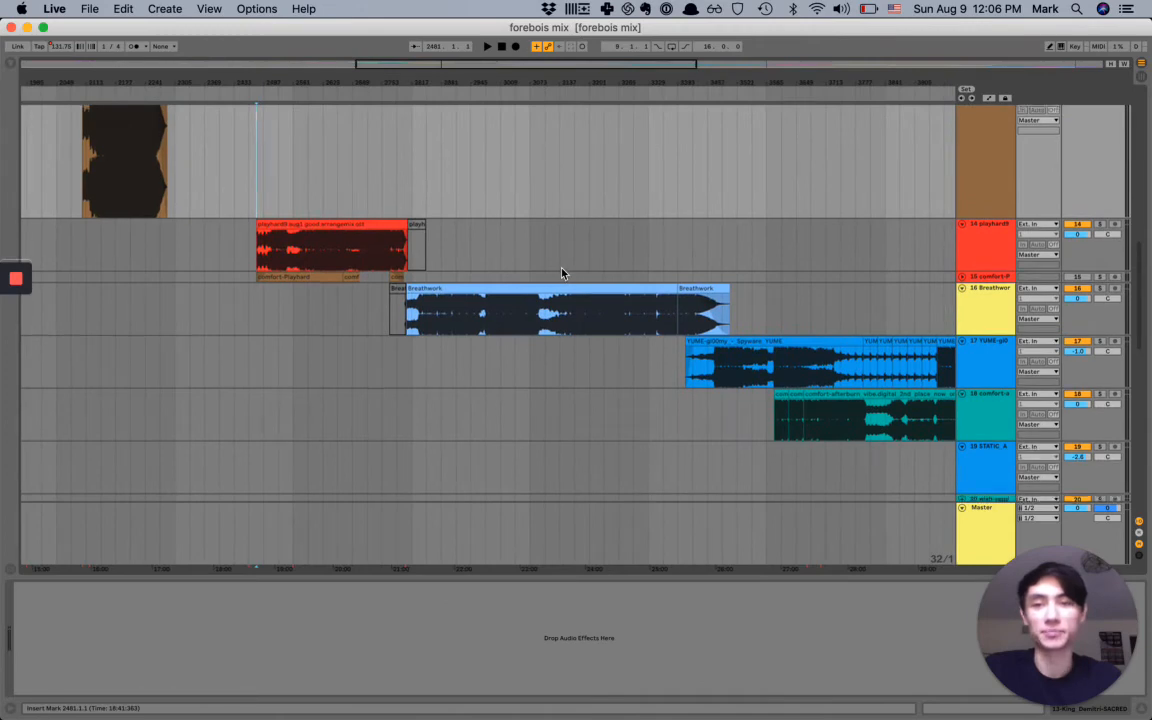
{"action": "scroll", "coordinate": [562, 273], "scroll_direction": "up", "scroll_amount": 2}
{"action": "scroll", "coordinate": [562, 273], "scroll_direction": "right", "scroll_amount": 10}
{"action": "scroll", "coordinate": [562, 273], "scroll_direction": "down", "scroll_amount": 4}
{"action": "scroll", "coordinate": [562, 273], "scroll_direction": "down", "scroll_amount": 4}
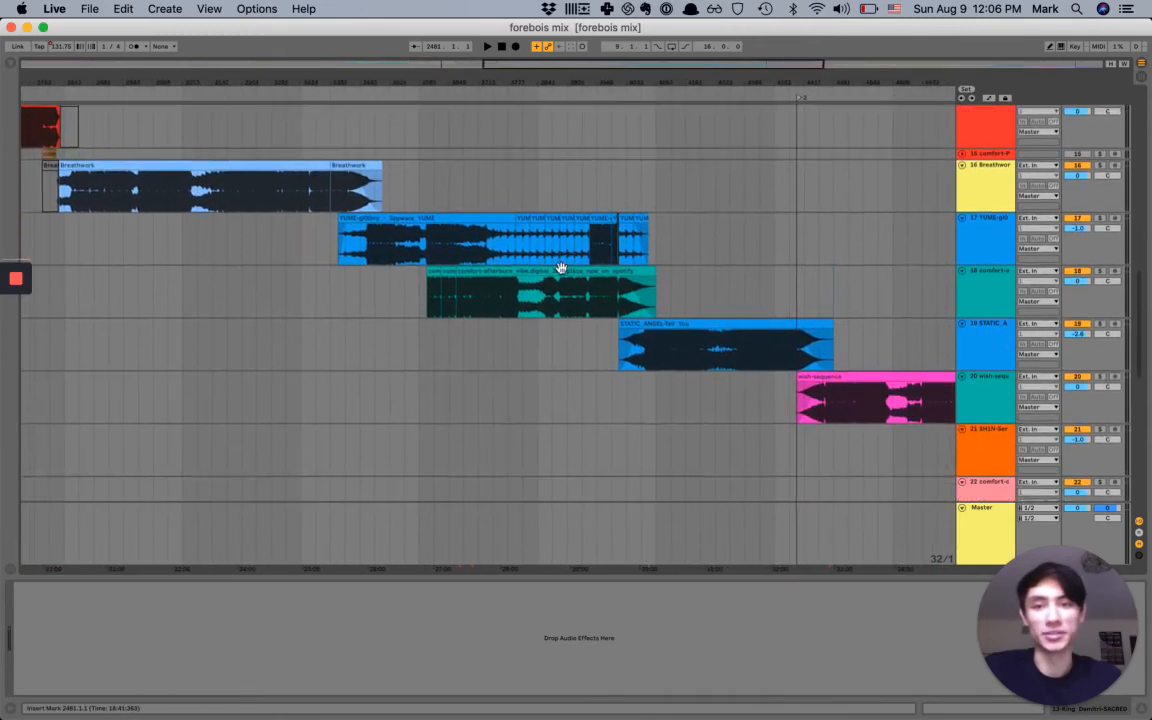
{"action": "scroll", "coordinate": [562, 273], "scroll_direction": "up", "scroll_amount": 4}
{"action": "scroll", "coordinate": [562, 273], "scroll_direction": "up", "scroll_amount": 3}
{"action": "scroll", "coordinate": [562, 273], "scroll_direction": "left", "scroll_amount": 2}
{"action": "scroll", "coordinate": [562, 273], "scroll_direction": "up", "scroll_amount": 1}
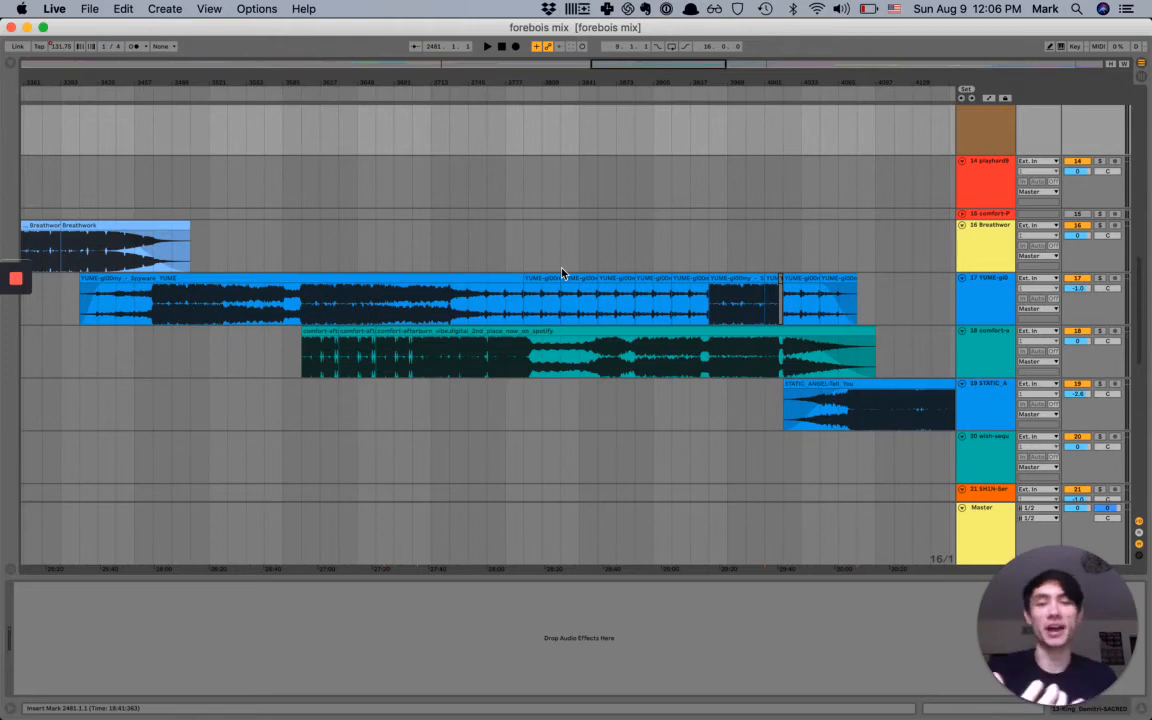
- Select Spyware's repeated clip at bar 3793, play the Breathwork-to-Spyware transition, skipping ahead to bar 3473, and adjust the system volume
{"action": "left_click", "coordinate": [536, 278]}
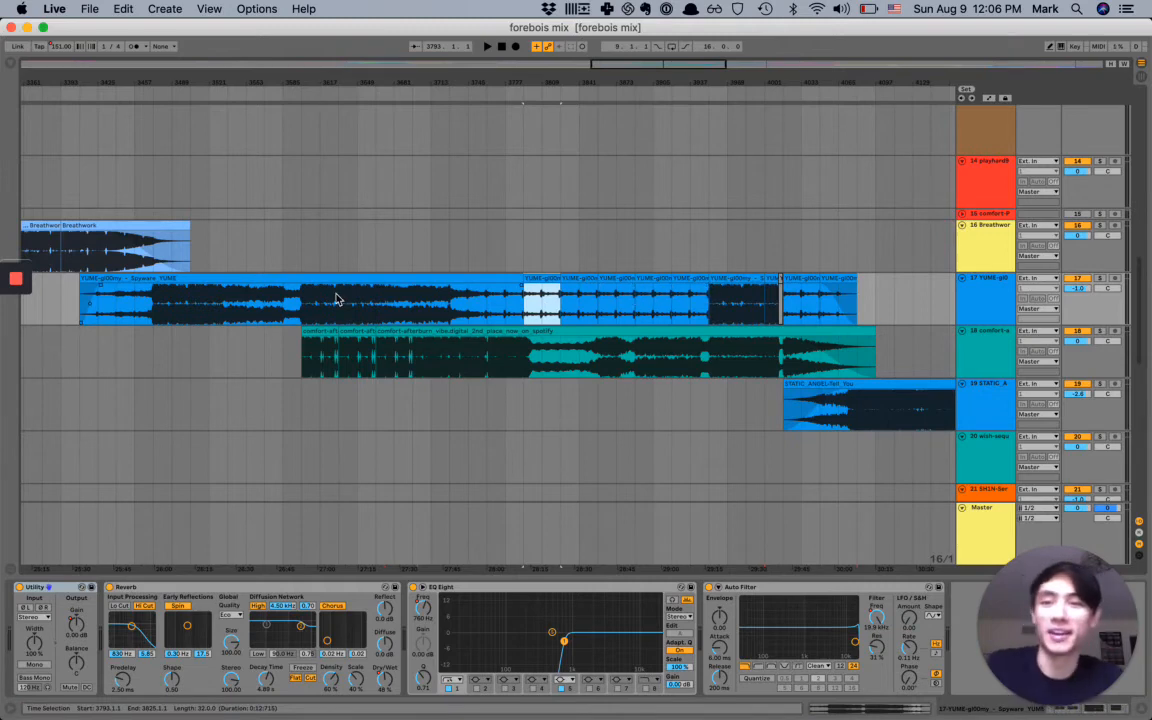
{"action": "left_click", "coordinate": [112, 345]}
{"action": "key", "text": "space"}
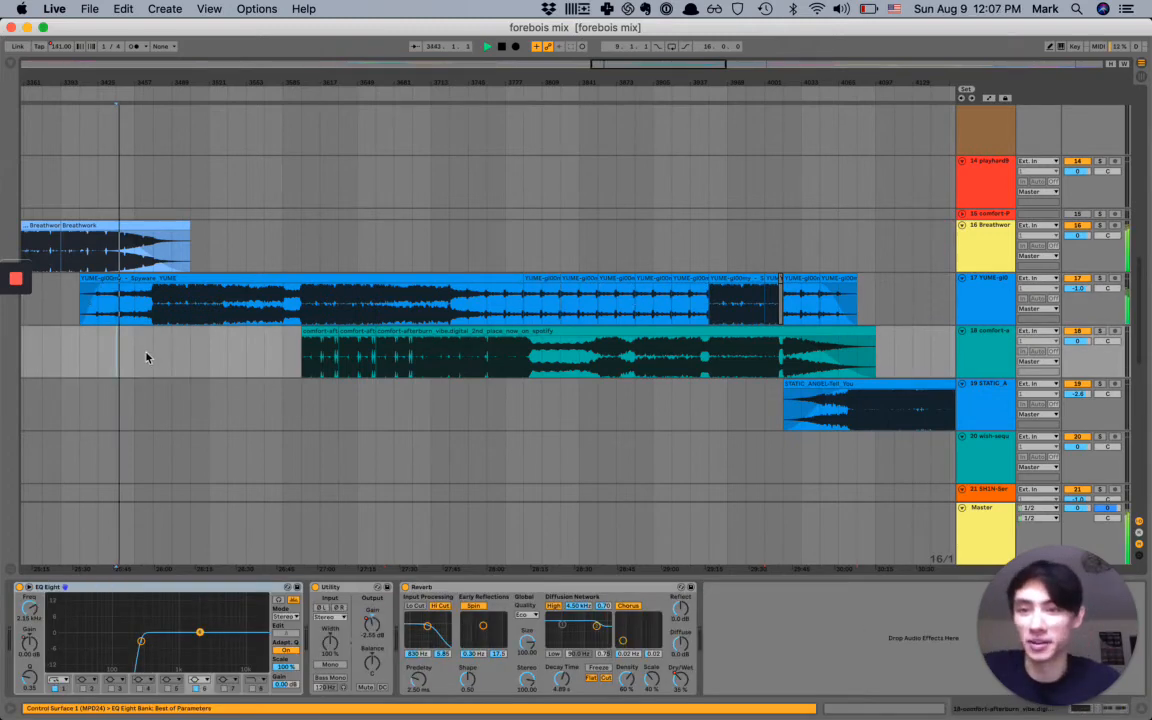
{"action": "left_click", "coordinate": [153, 360]}
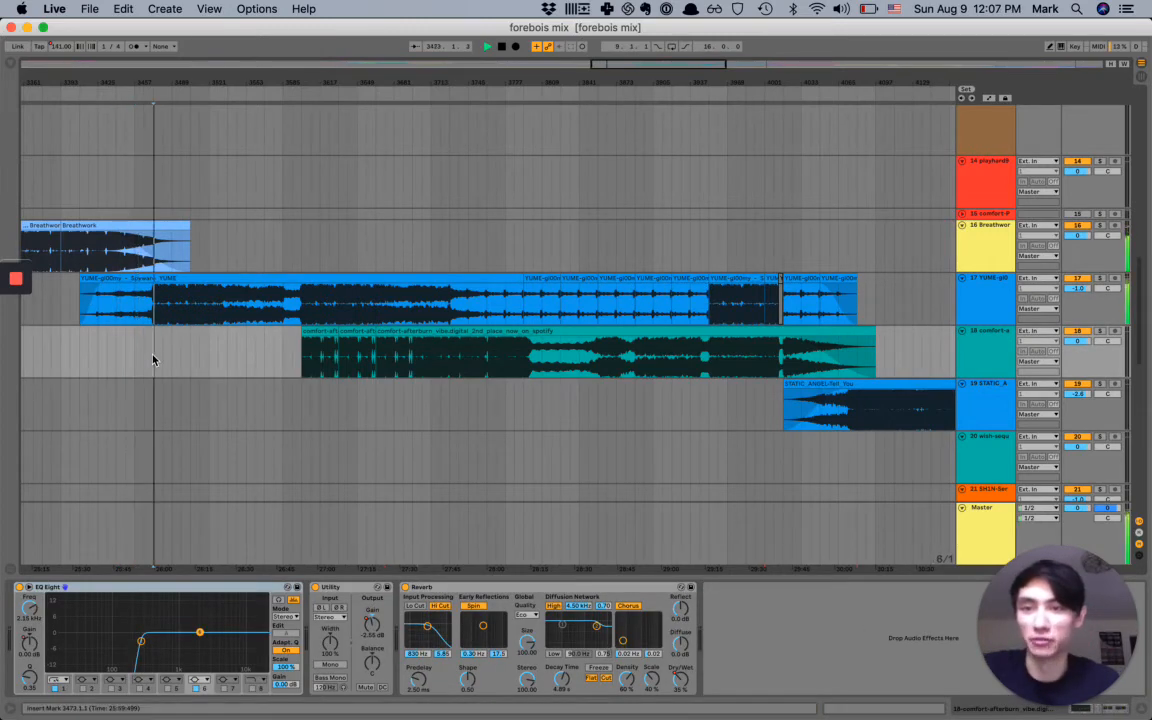
{"action": "key", "text": "XF86AudioRaiseVolume"}
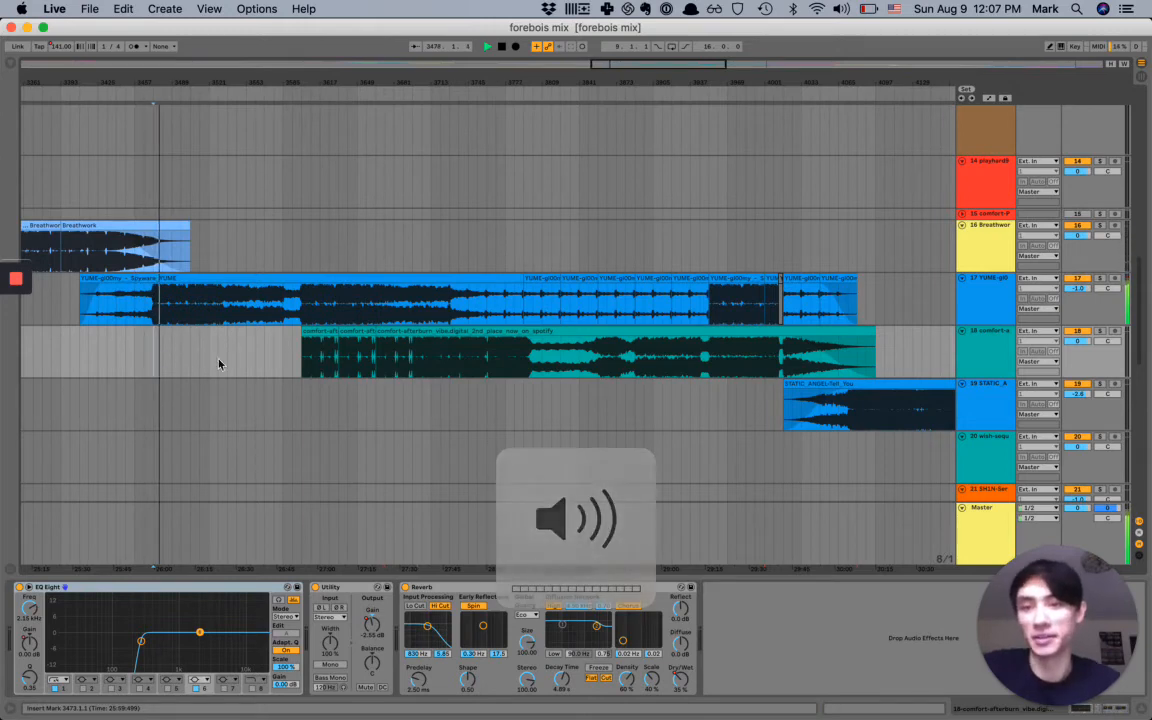
- Play afterburn's entry over Spyware from bar 3597, soloing track 18 briefly before returning to the full blend
{"action": "left_click", "coordinate": [270, 360]}
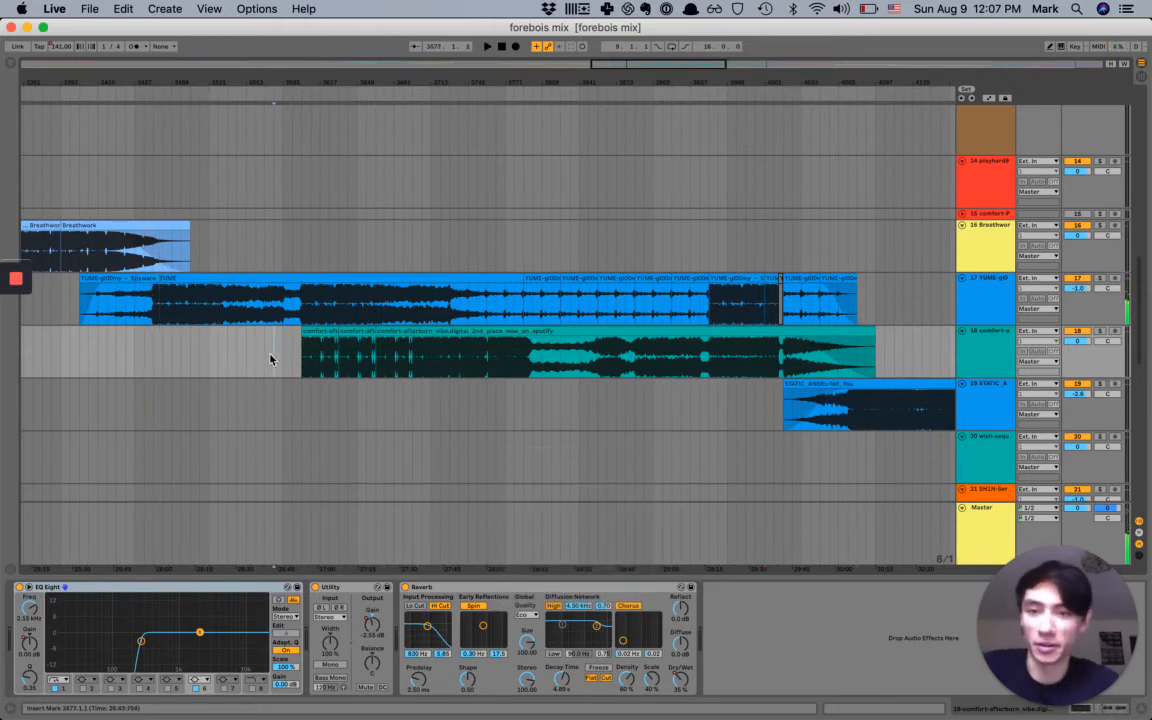
{"action": "scroll", "coordinate": [282, 360], "scroll_direction": "up", "scroll_amount": 5}
{"action": "key", "text": "space"}
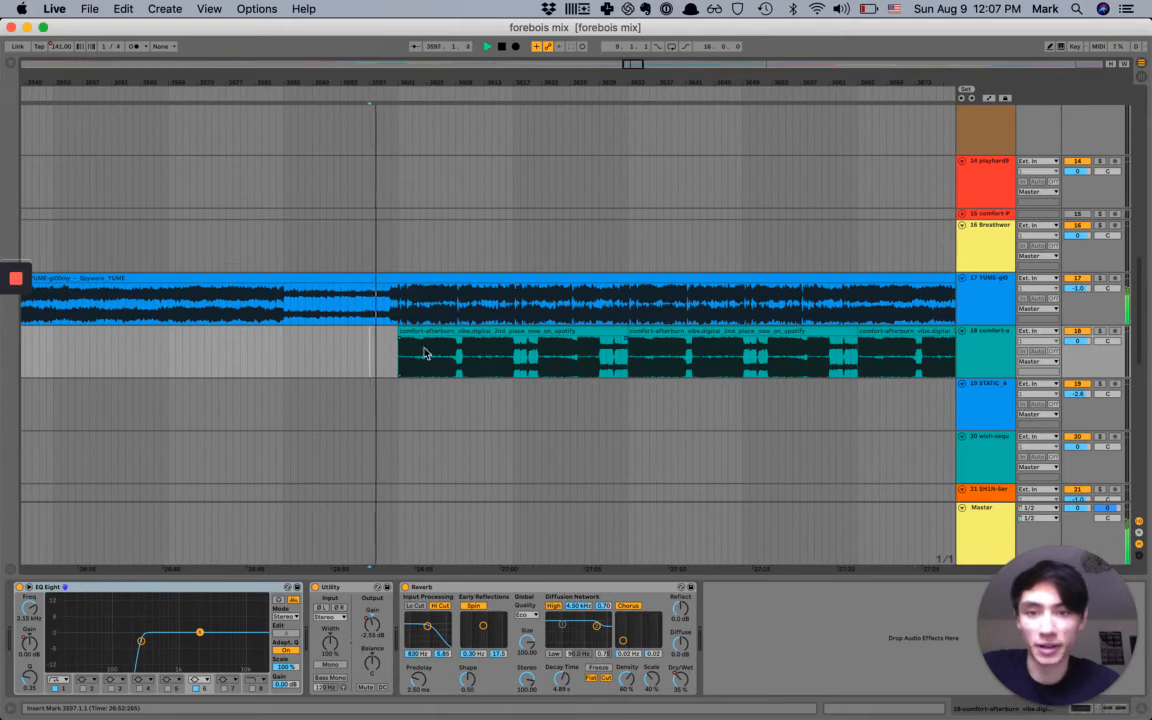
{"action": "left_click", "coordinate": [986, 347]}
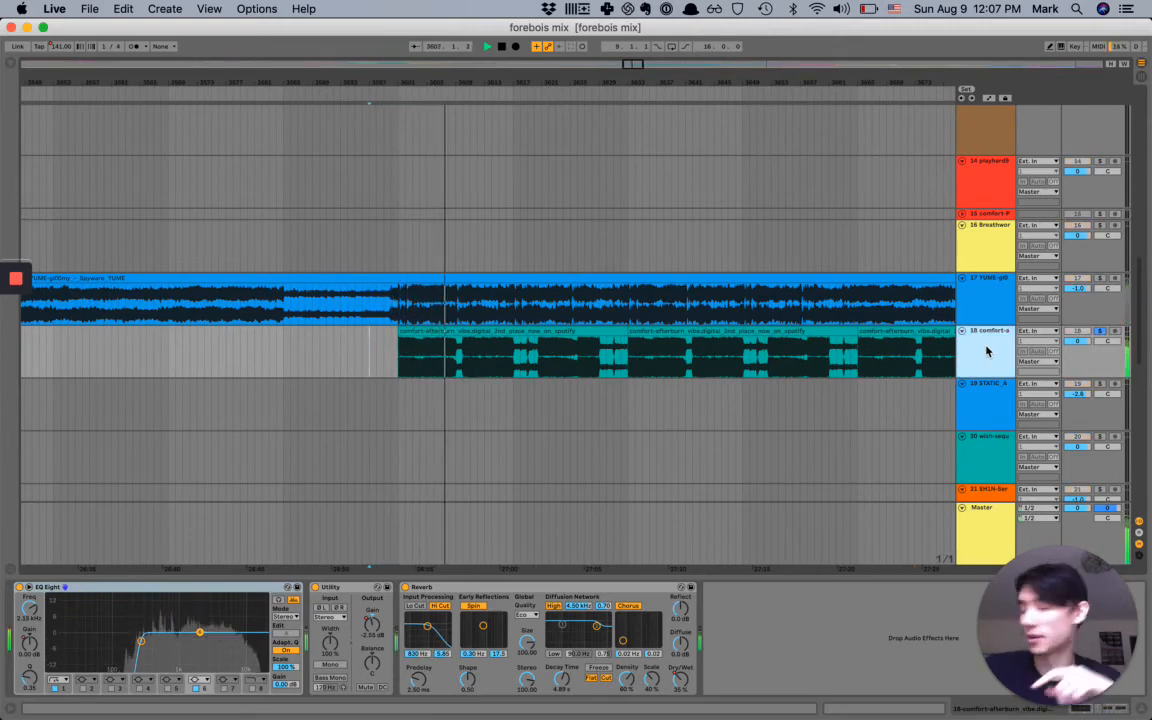
{"action": "key", "text": "s"}
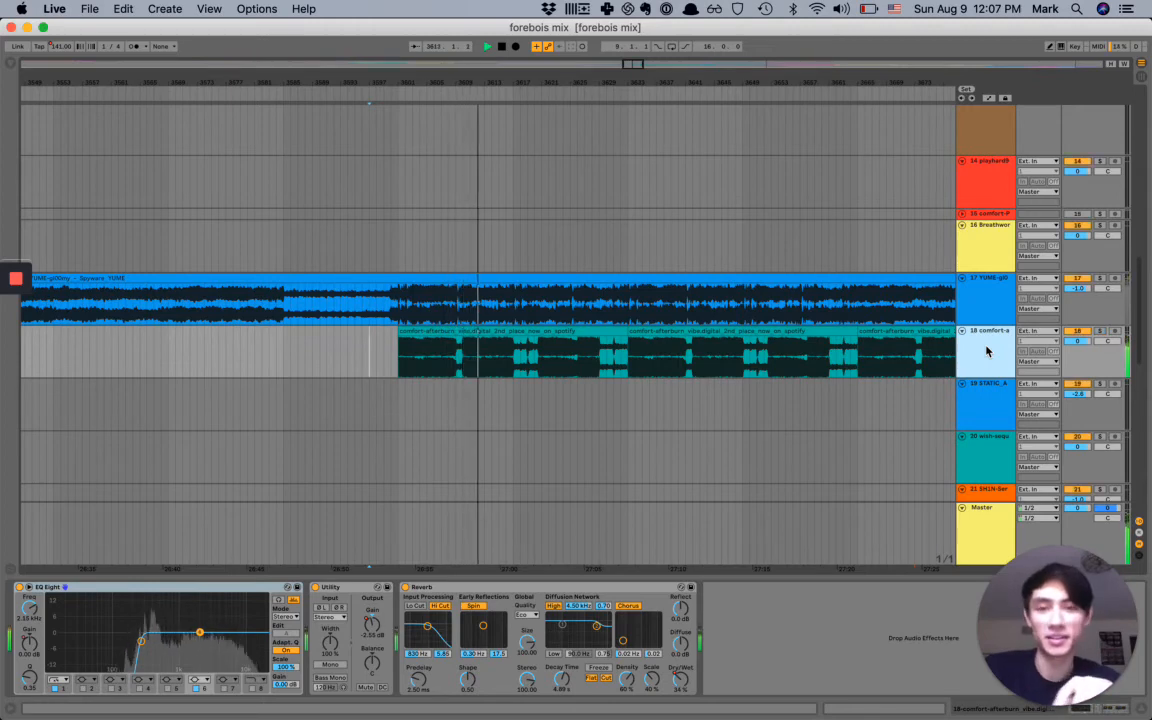
- Compare the two layers by soloing track 17, soloing track 18 and unsoloing for the full blend, and adjust the system volume
{"action": "scroll", "coordinate": [762, 325], "scroll_direction": "down", "scroll_amount": 5}
{"action": "scroll", "coordinate": [762, 330], "scroll_direction": "right", "scroll_amount": 5}
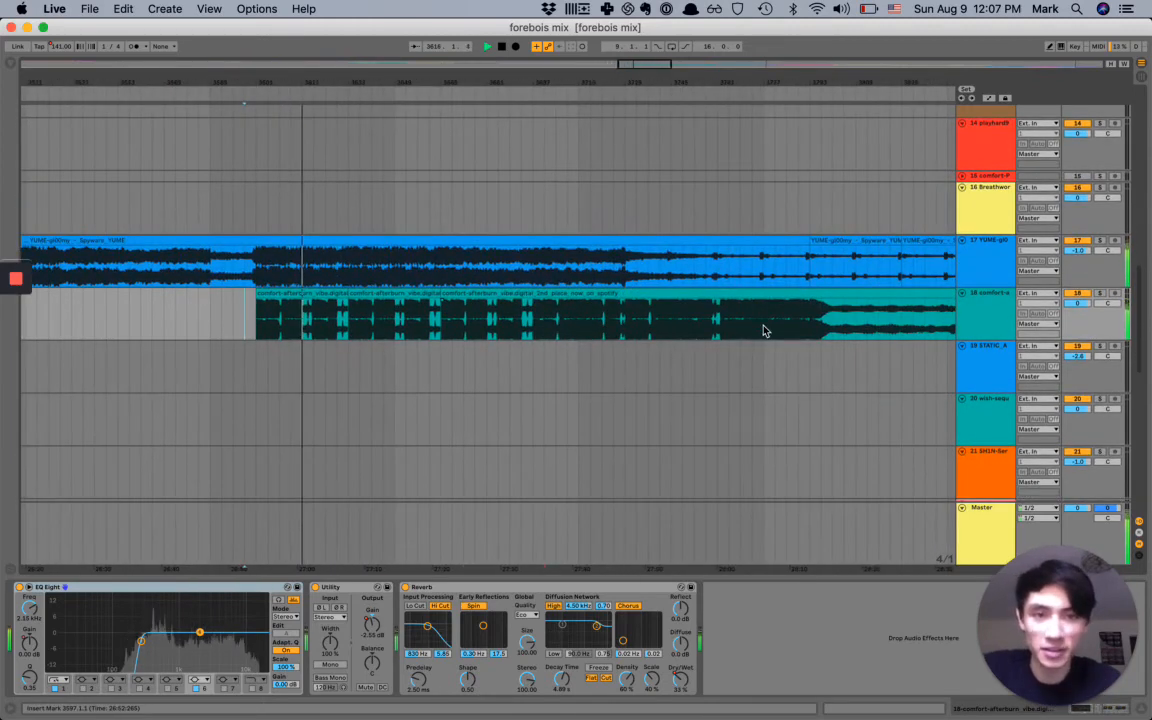
{"action": "left_click", "coordinate": [985, 263]}
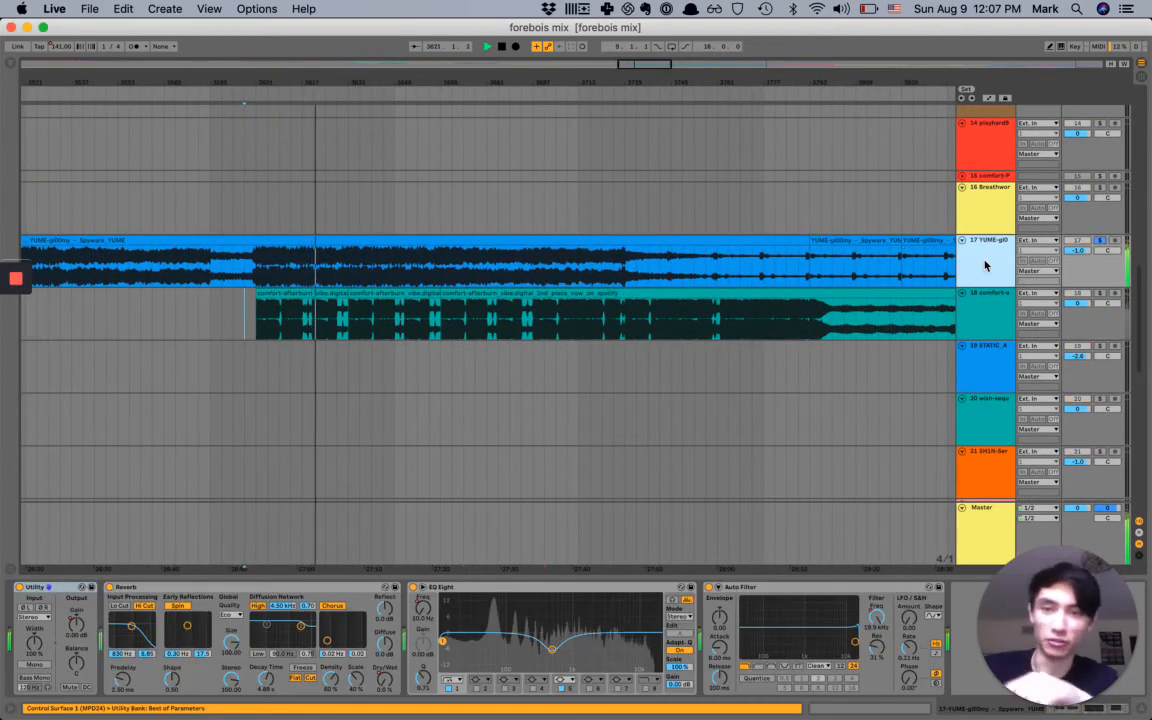
{"action": "left_click", "coordinate": [989, 313]}
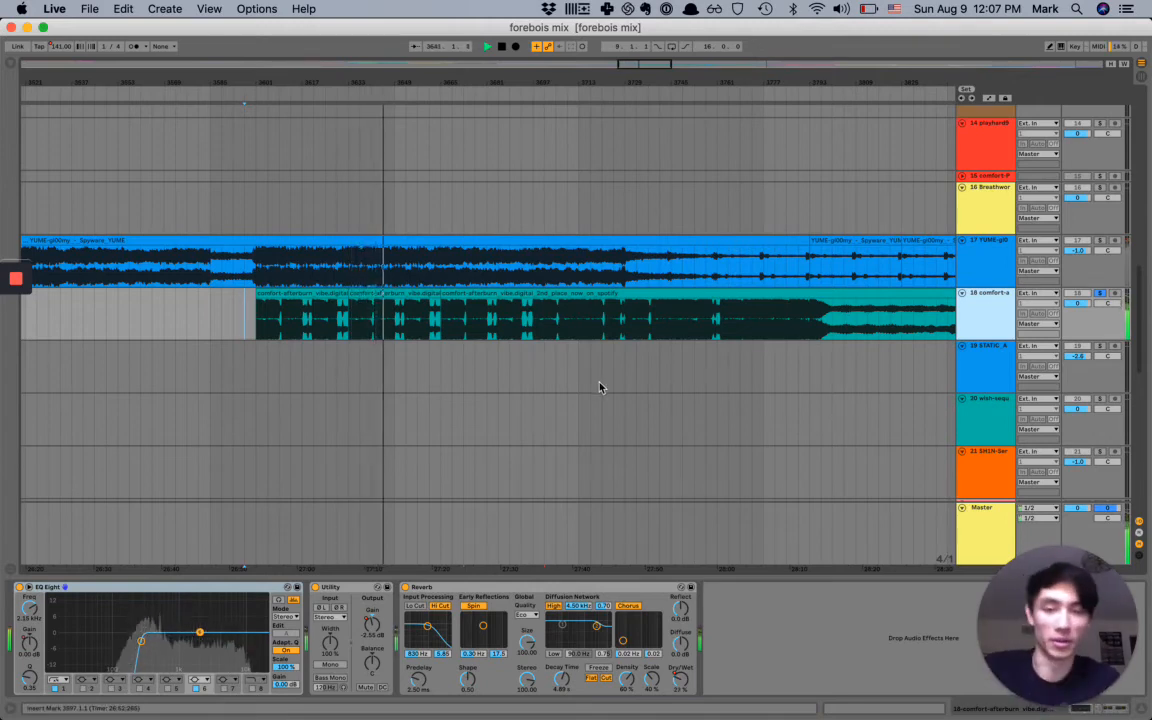
{"action": "key", "text": "s"}
{"action": "scroll", "coordinate": [571, 220], "scroll_direction": "down", "scroll_amount": 5}
{"action": "scroll", "coordinate": [520, 226], "scroll_direction": "right", "scroll_amount": 2}
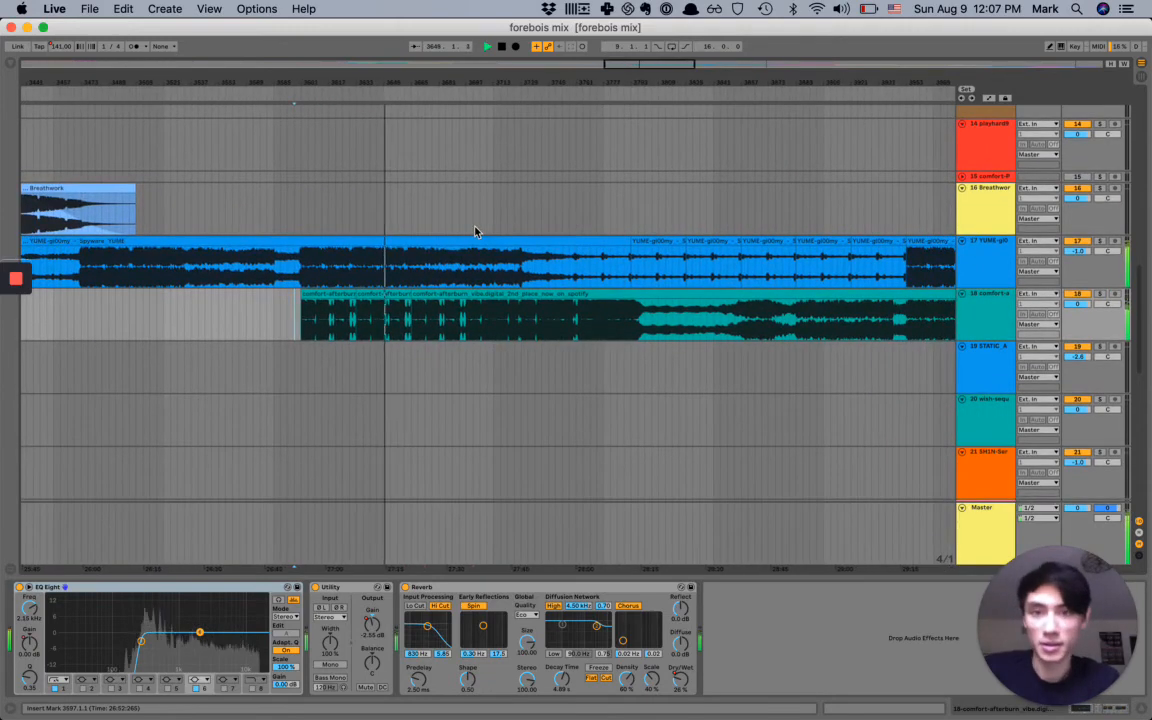
{"action": "key", "text": "XF86AudioRaiseVolume"}
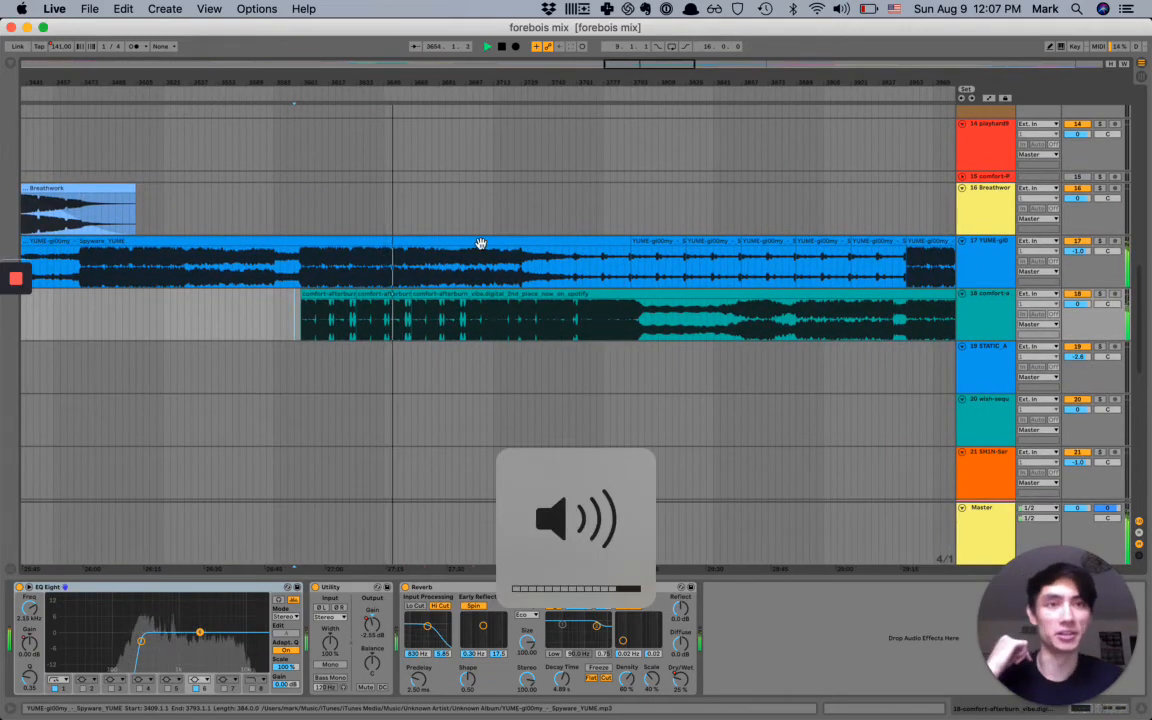
- Check the laptop's battery status, and stop playback with the insert marker at bar 3725
{"action": "left_click", "coordinate": [870, 10]}
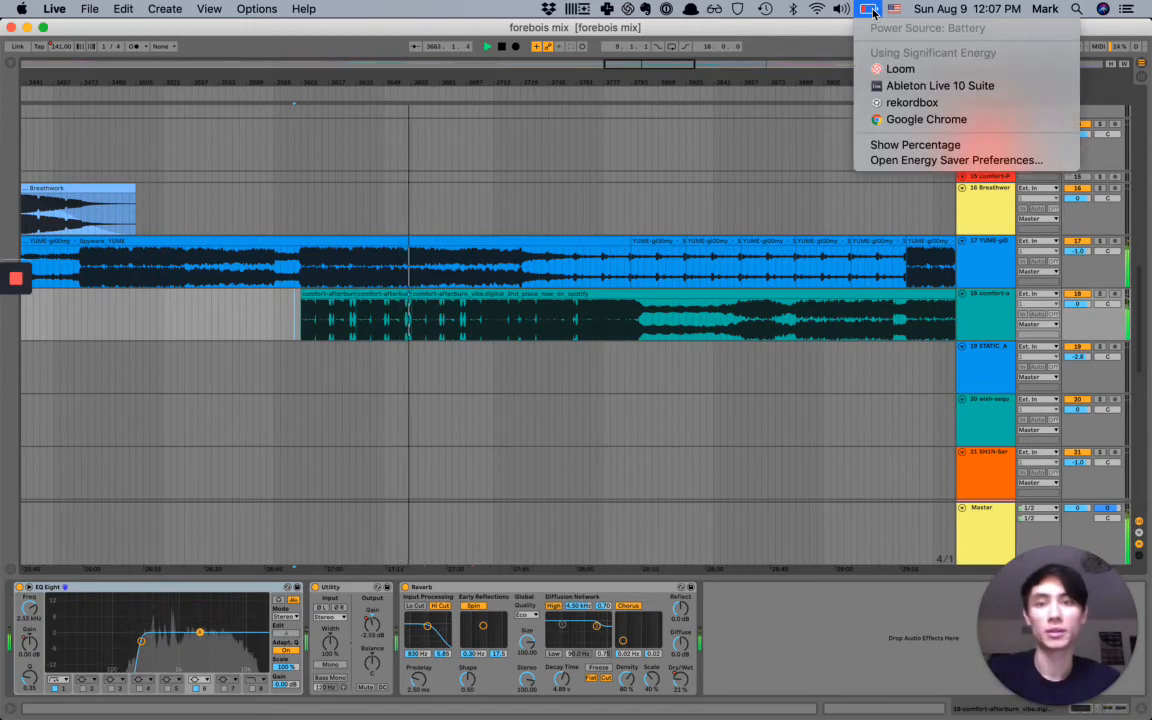
{"action": "left_click", "coordinate": [424, 230]}
{"action": "left_click", "coordinate": [515, 215]}
{"action": "key", "text": "space"}
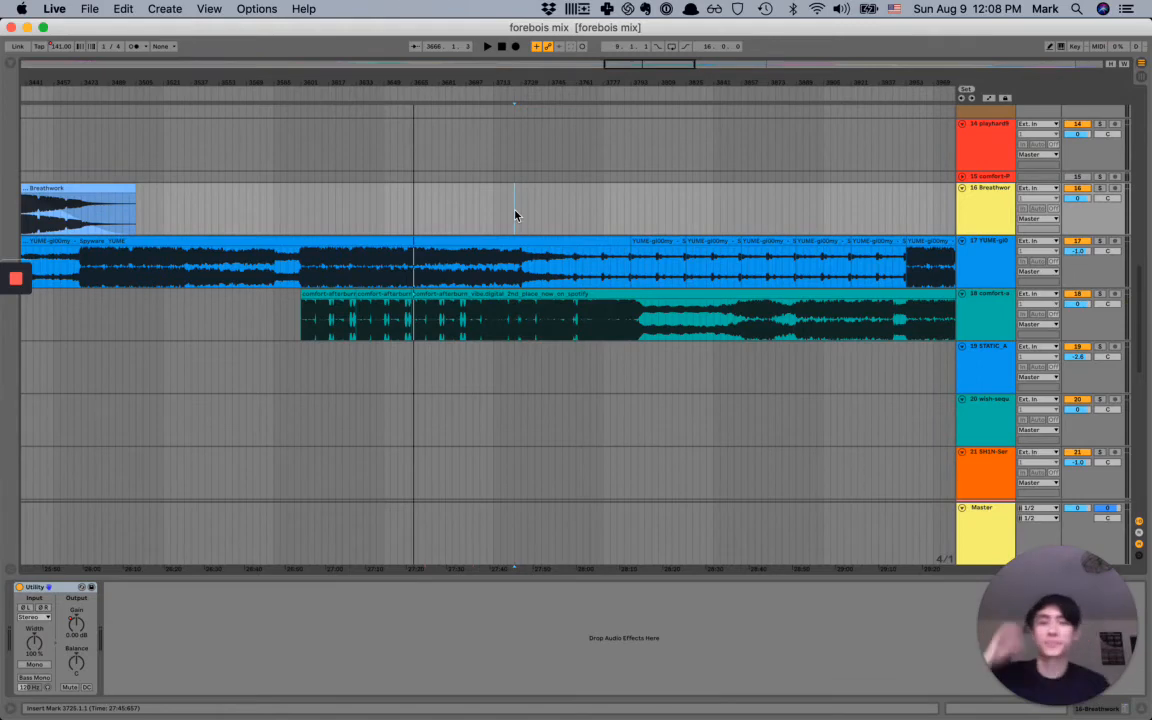
- Play afterburn layered over Spyware from bar 3685, and stop playback
{"action": "left_click", "coordinate": [294, 321]}
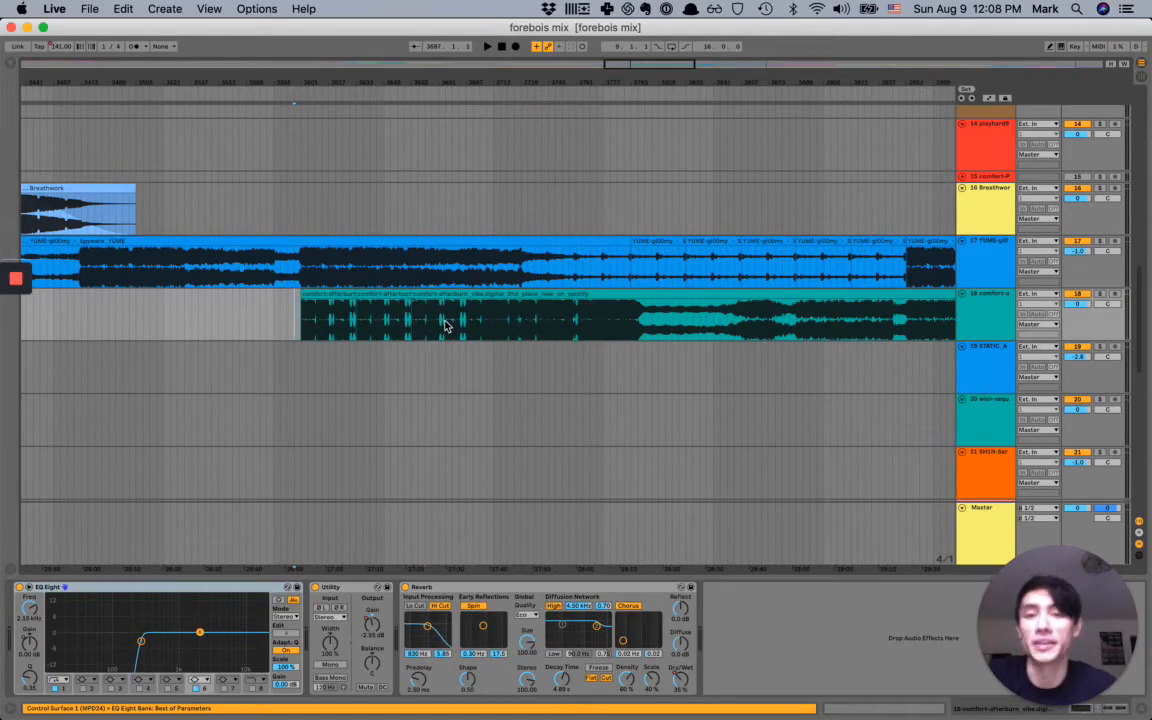
{"action": "key", "text": "XF86AudioRaiseVolume"}
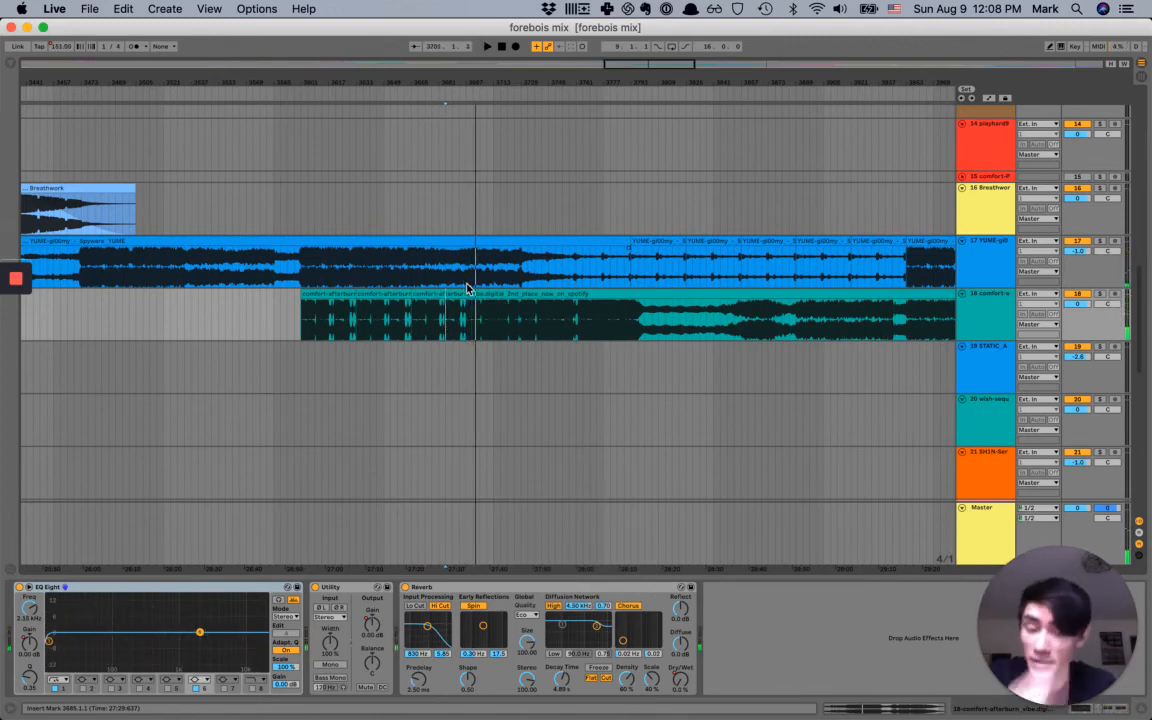
{"action": "key", "text": "space"}
- Inspect afterburn's repeated clips at bars 3601 and 3633 on track 18, playing the second one soloed at adjusted system volume
{"action": "scroll", "coordinate": [467, 290], "scroll_direction": "up", "scroll_amount": 5}
{"action": "left_click", "coordinate": [247, 294]}
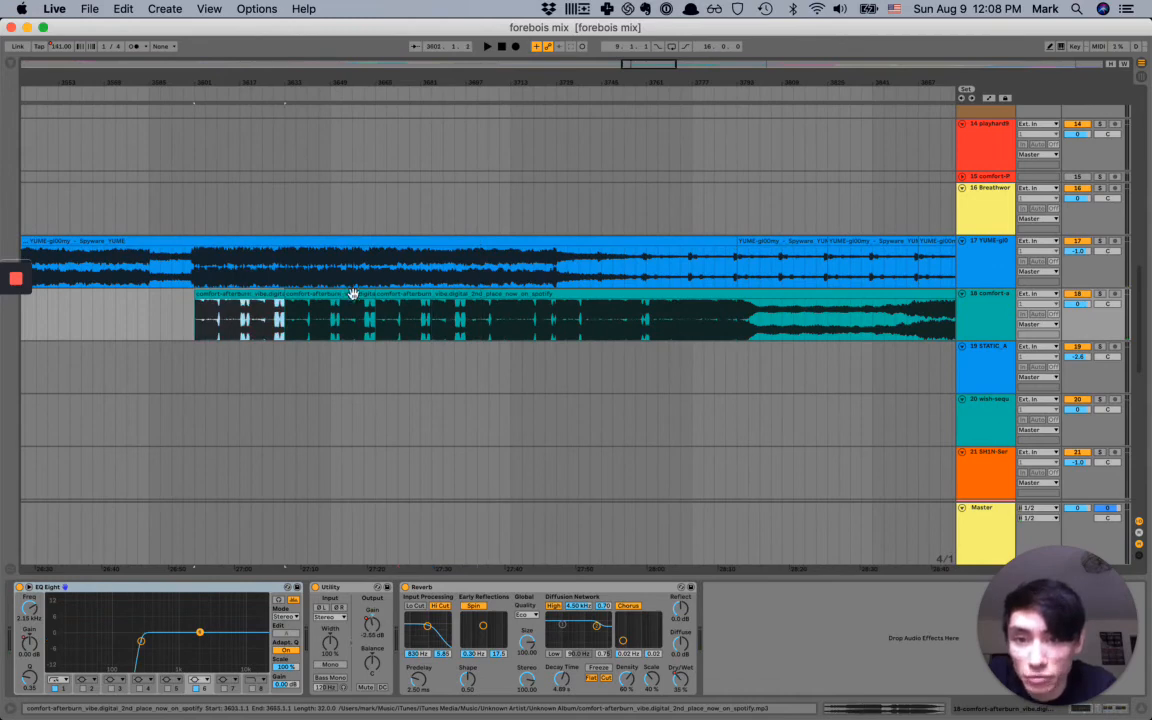
{"action": "left_click", "coordinate": [306, 295]}
{"action": "key", "text": "space"}
{"action": "key", "text": "XF86AudioRaiseVolume"}
{"action": "key", "text": "XF86AudioRaiseVolume"}
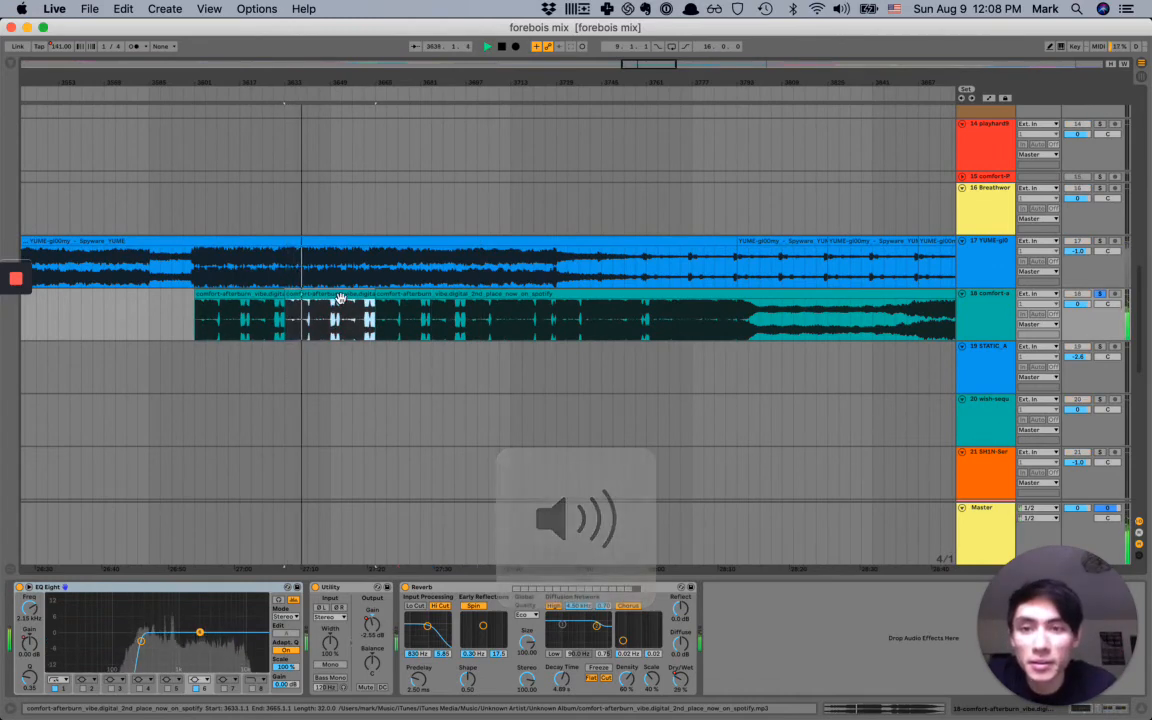
{"action": "key", "text": "space"}
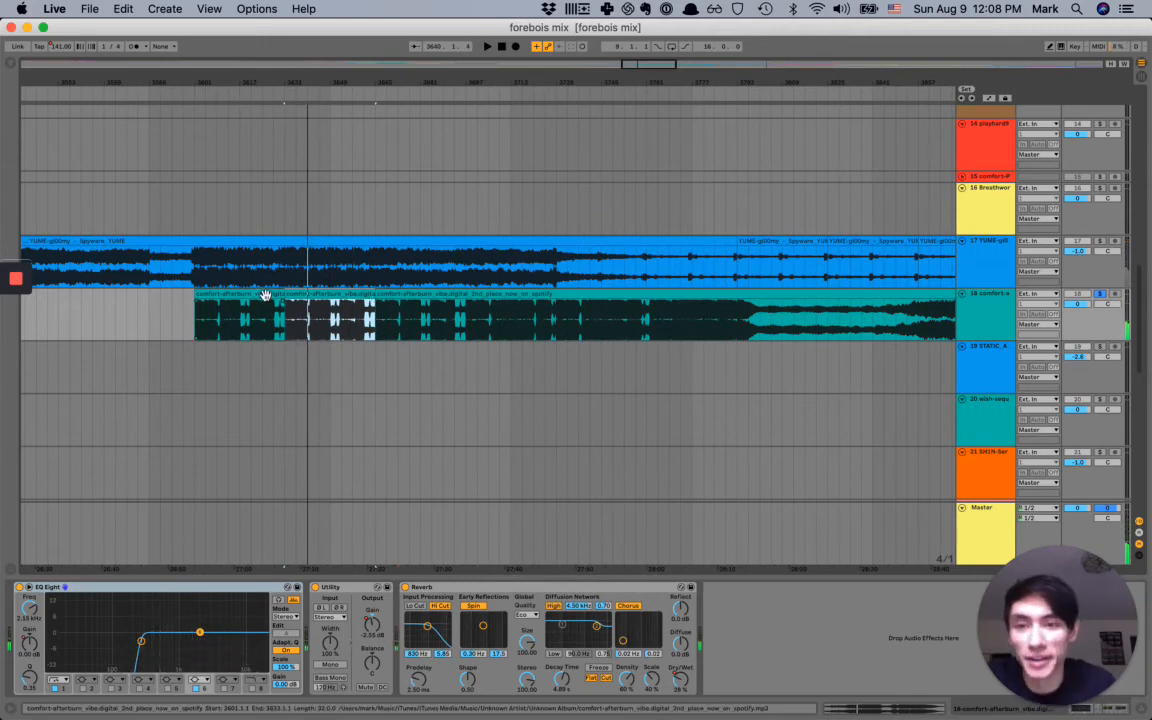
{"action": "left_click", "coordinate": [310, 297]}
{"action": "left_click", "coordinate": [406, 305]}
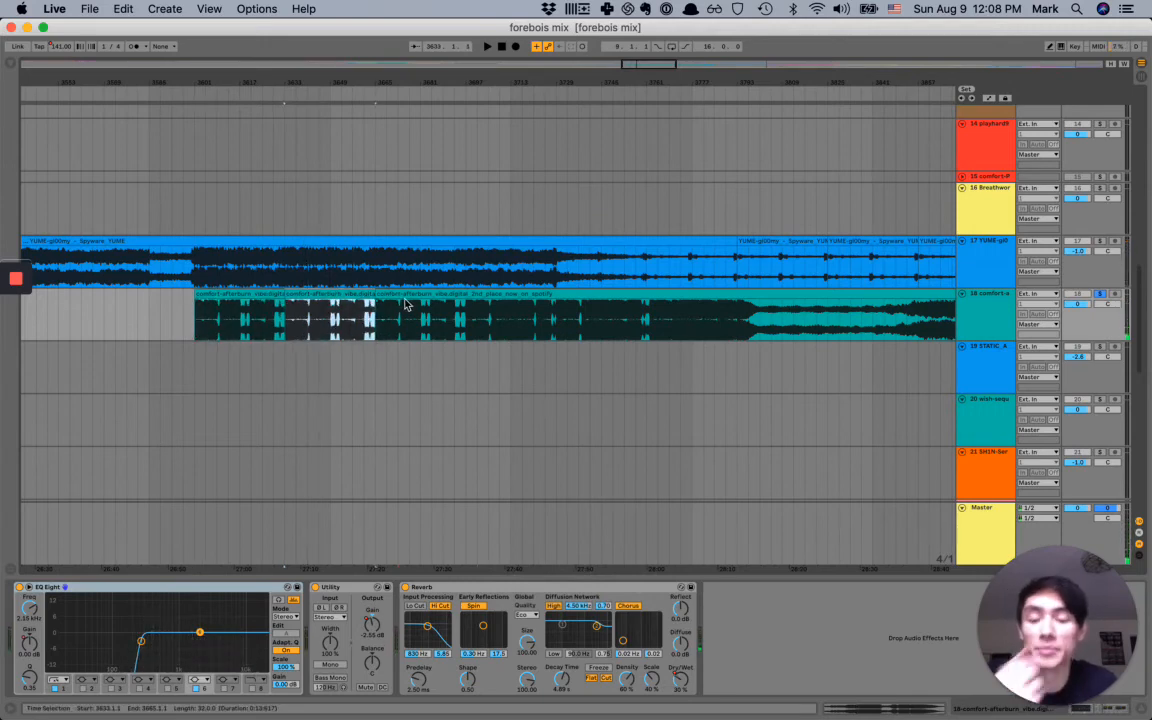
- Play the layered tracks from bar 3693, comparing afterburn soloed, Spyware soloed and the full blend at adjusted system volume
{"action": "left_click", "coordinate": [464, 278]}
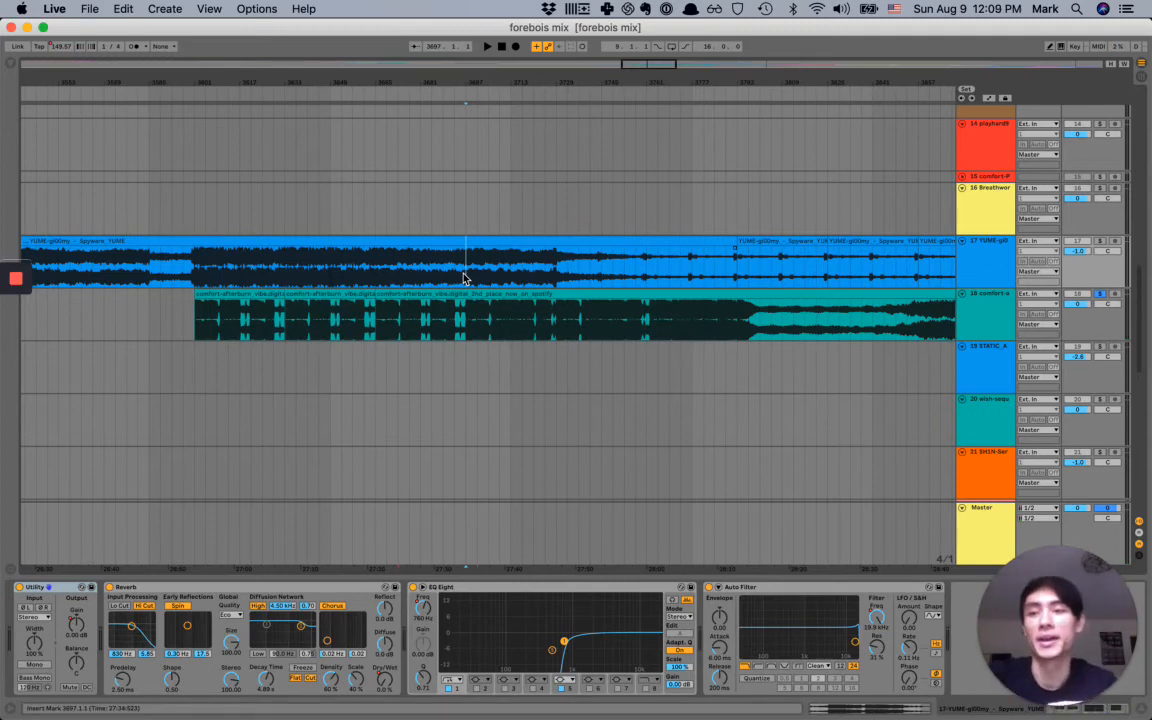
{"action": "key", "text": "space"}
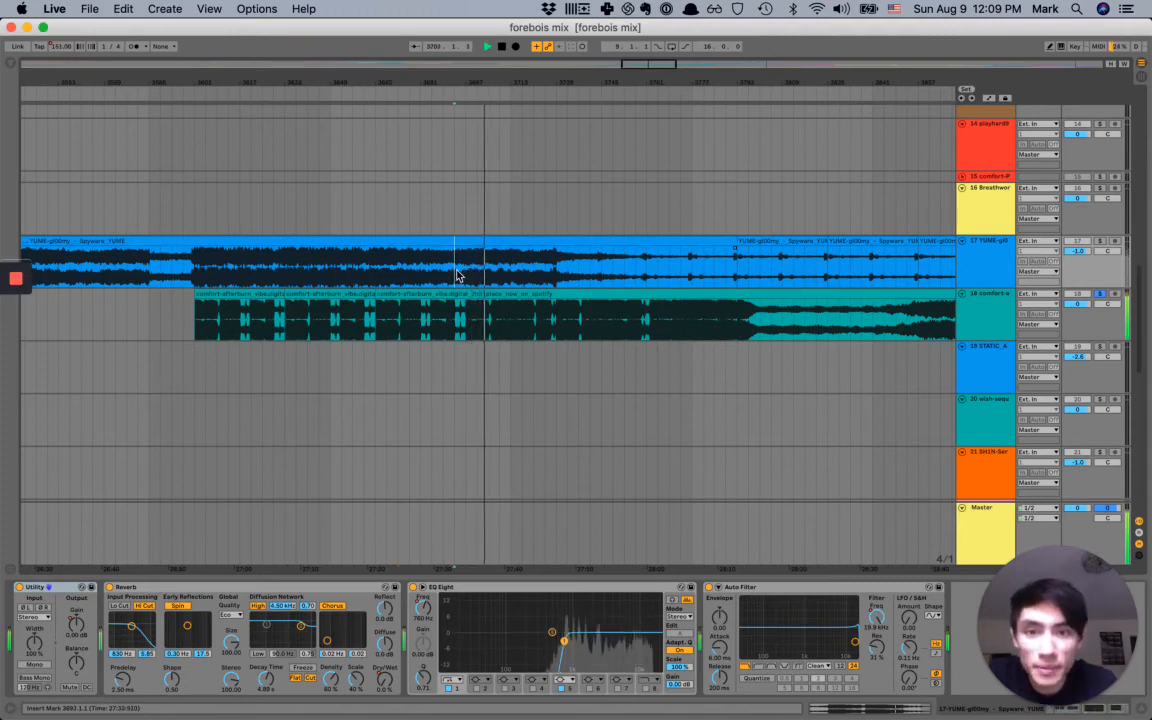
{"action": "key", "text": "space"}
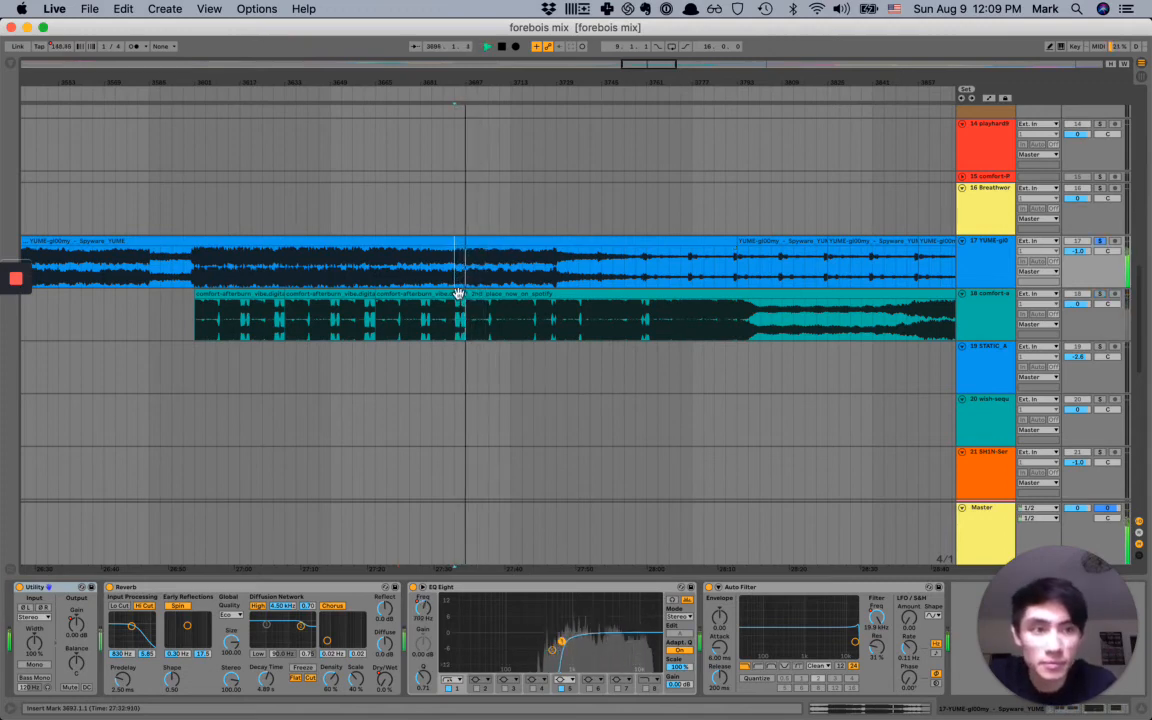
{"action": "key", "text": "XF86AudioRaiseVolume"}
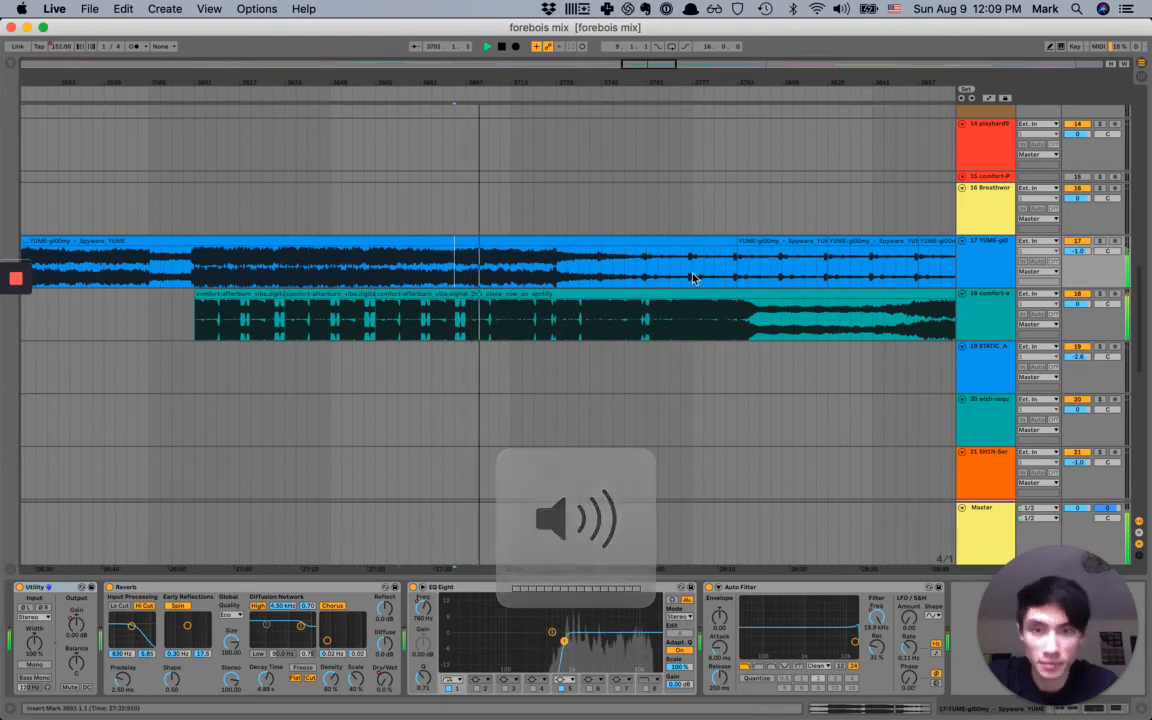
{"action": "scroll", "coordinate": [911, 333], "scroll_direction": "up", "scroll_amount": 2}
- Select track 18, show the automation lanes and keep listening to the blend while adjusting the system volume
{"action": "left_click", "coordinate": [977, 319]}
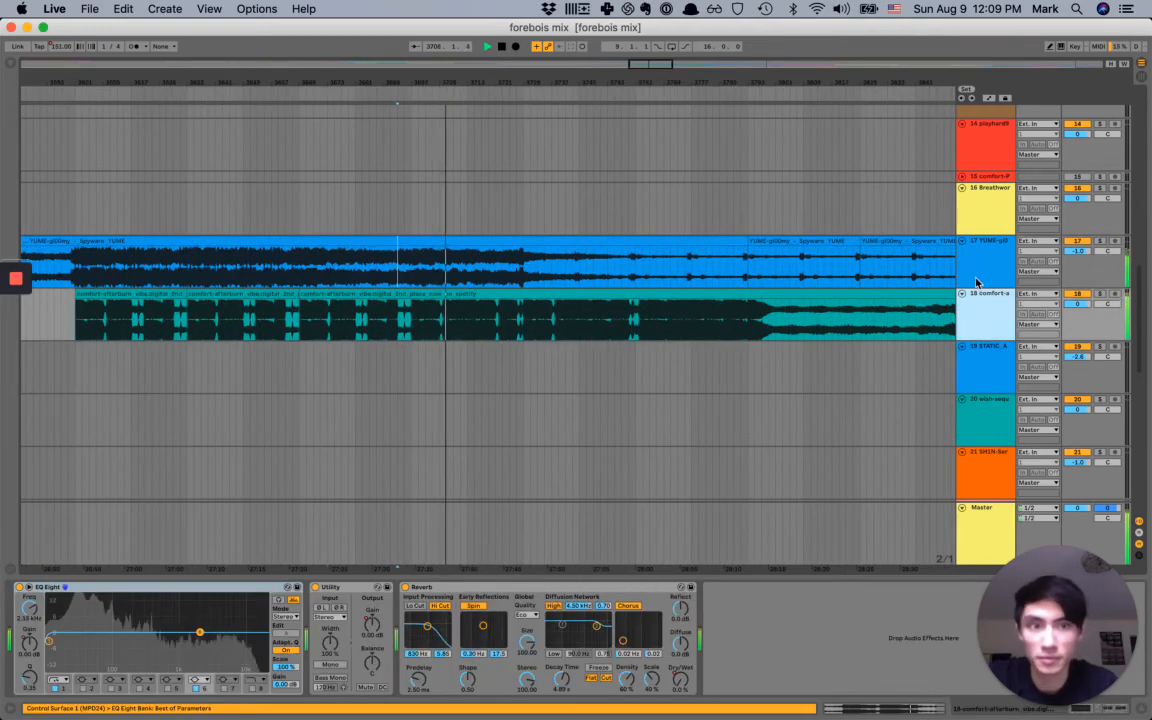
{"action": "key", "text": "a"}
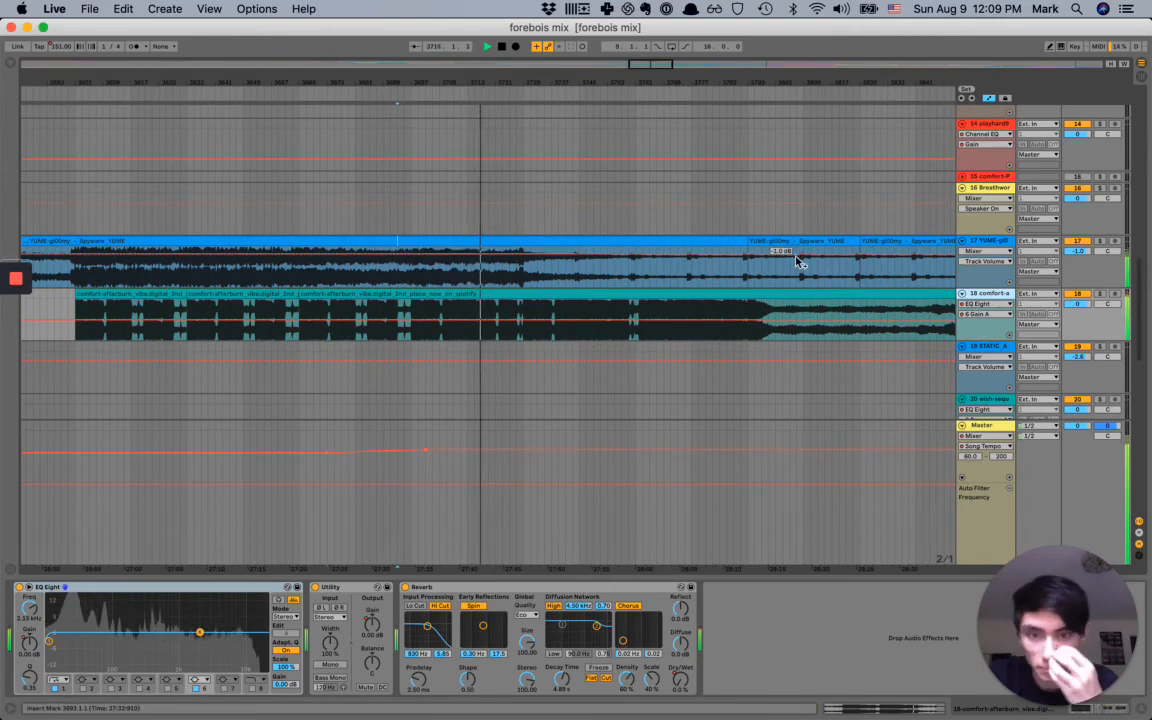
{"action": "key", "text": "XF86AudioRaiseVolume"}
{"action": "key", "text": "XF86AudioRaiseVolume"}
{"action": "key", "text": "XF86AudioRaiseVolume"}
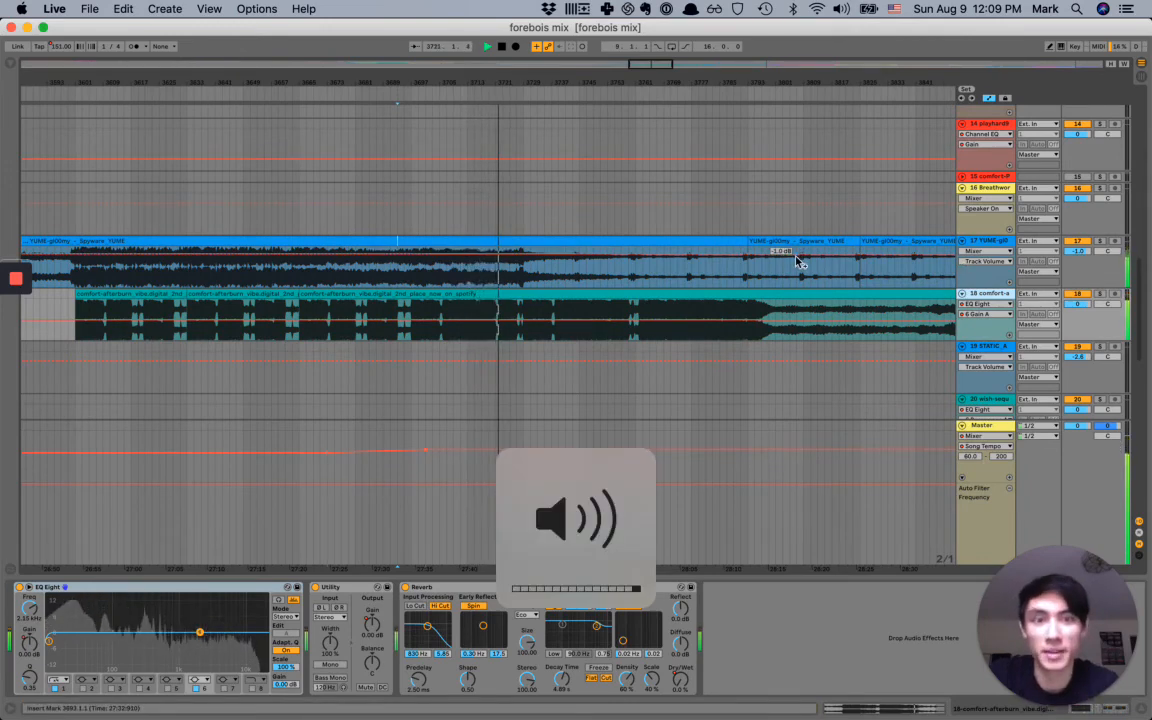
{"action": "key", "text": "XF86AudioRaiseVolume"}
{"action": "key", "text": "XF86AudioRaiseVolume"}
{"action": "key", "text": "XF86AudioRaiseVolume"}
{"action": "key", "text": "XF86AudioRaiseVolume"}
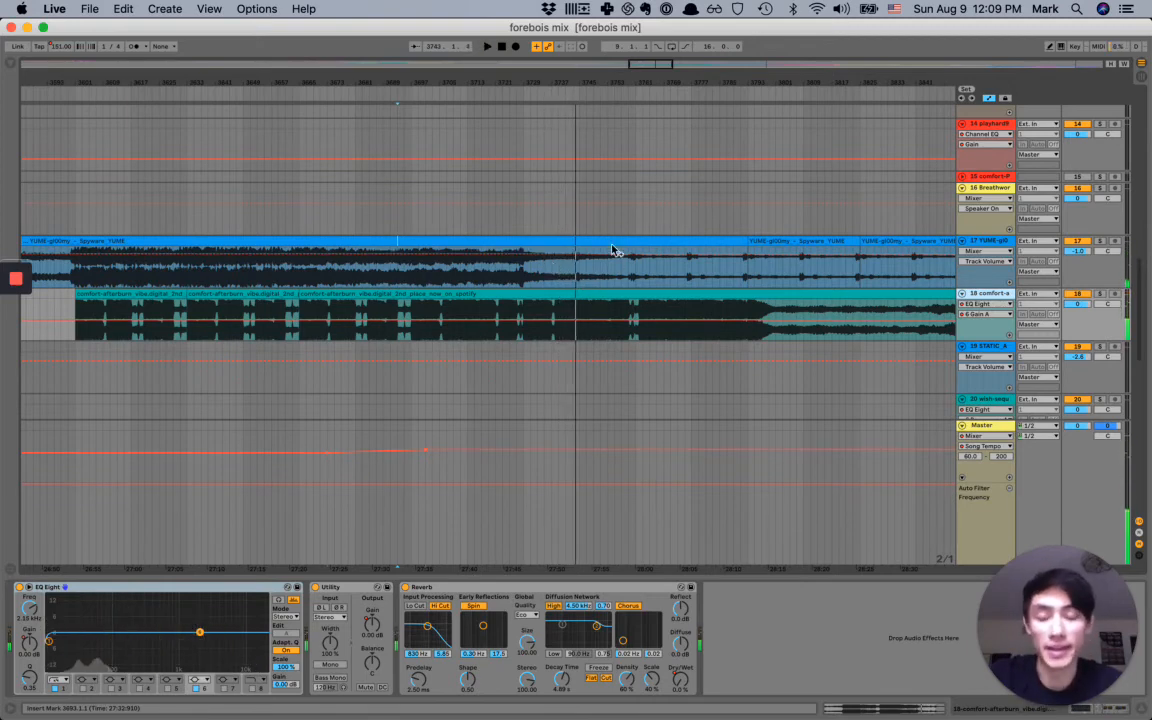
- Hide the automation lanes and play Spyware's breakdown over afterburn from bar 3729 at raised system volume
{"action": "scroll", "coordinate": [608, 239], "scroll_direction": "down", "scroll_amount": 5}
{"action": "scroll", "coordinate": [606, 240], "scroll_direction": "right", "scroll_amount": 3}
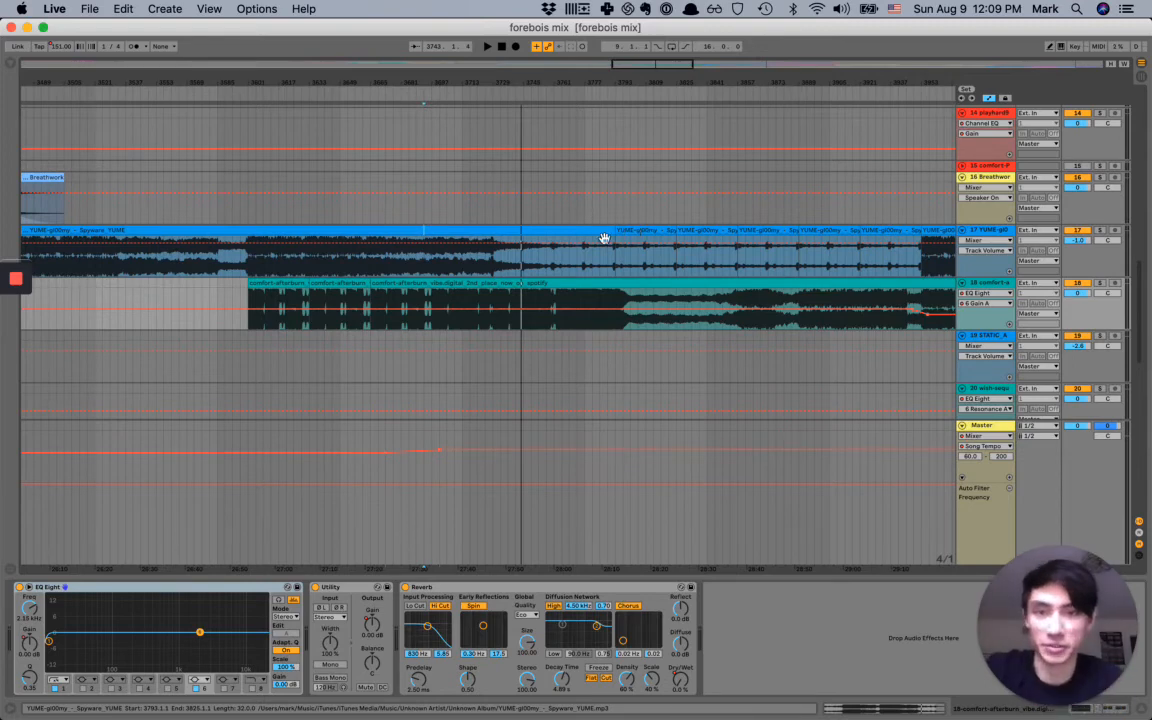
{"action": "key", "text": "a"}
{"action": "scroll", "coordinate": [497, 265], "scroll_direction": "up", "scroll_amount": 3}
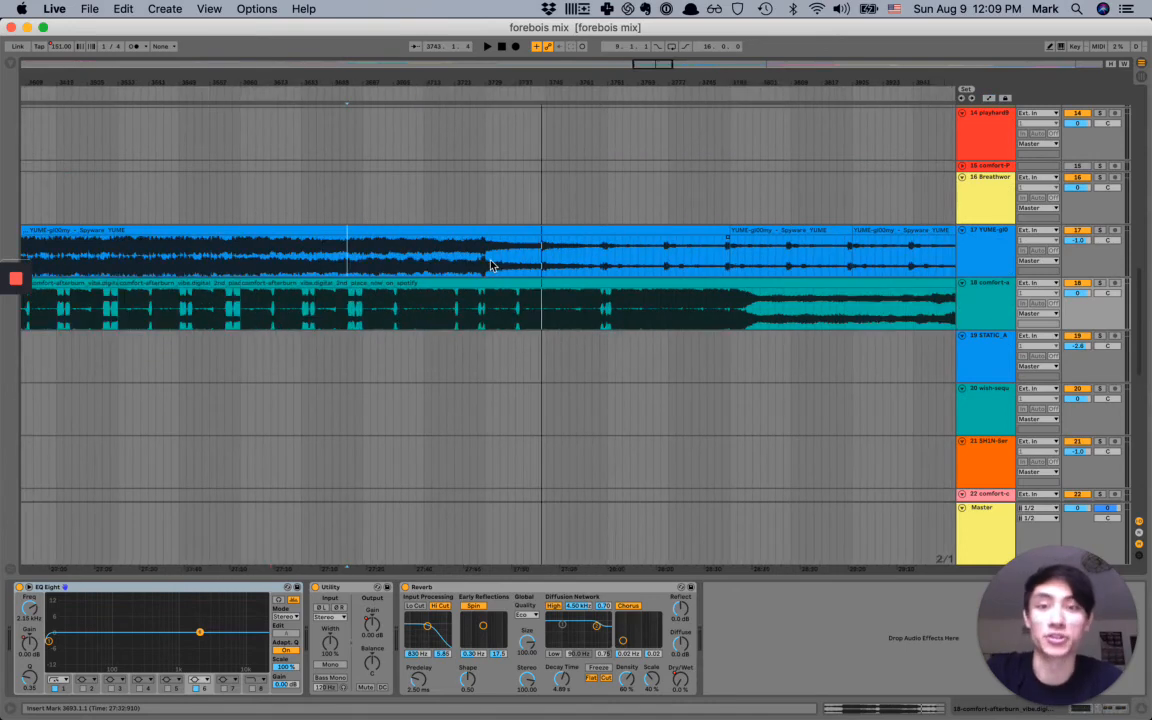
{"action": "left_click", "coordinate": [490, 264]}
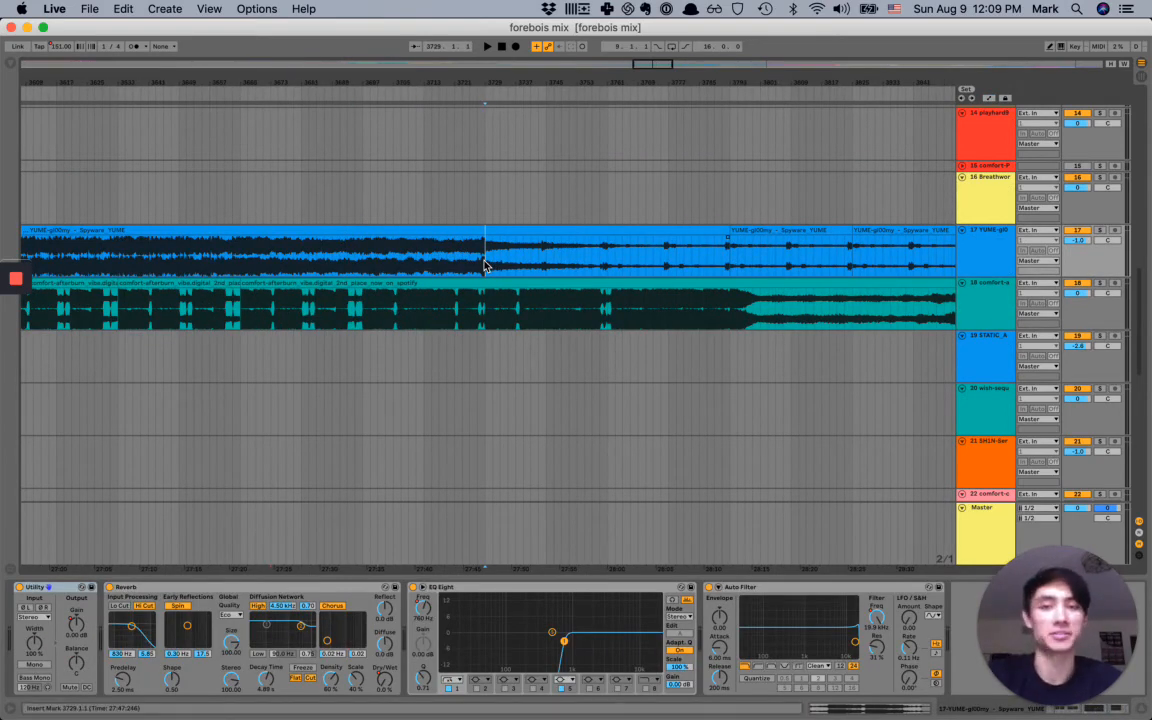
{"action": "key", "text": "space"}
{"action": "key", "text": "XF86AudioRaiseVolume"}
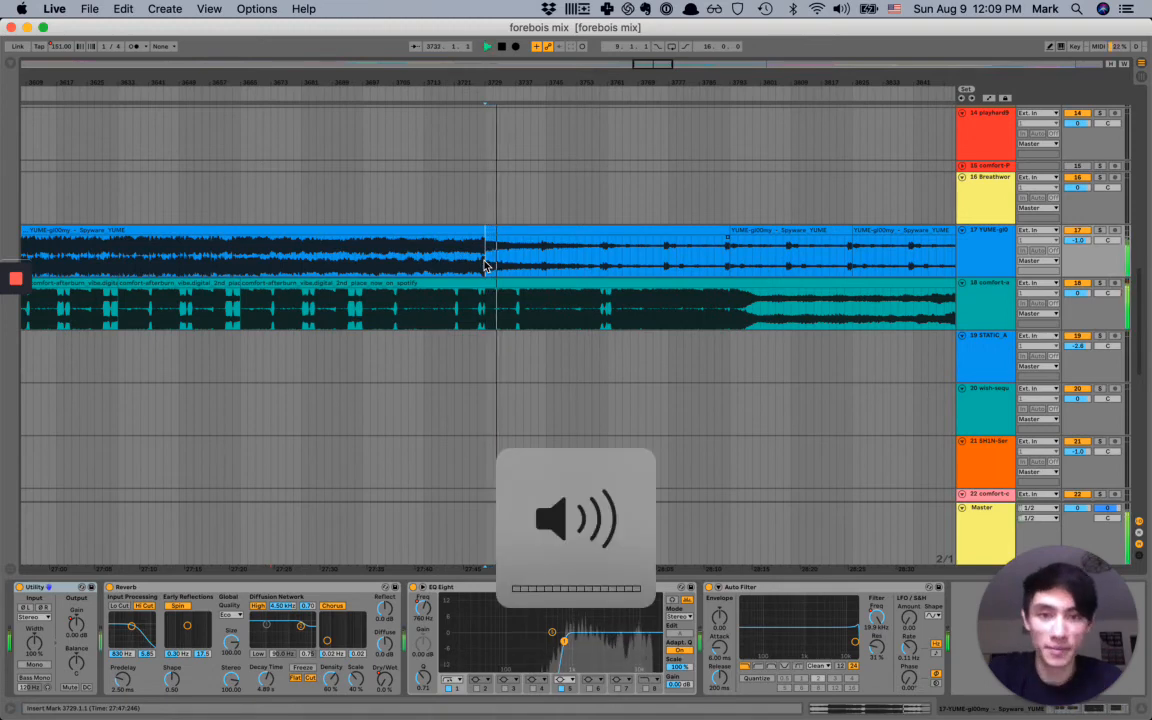
{"action": "scroll", "coordinate": [484, 266], "scroll_direction": "down", "scroll_amount": 2}
{"action": "scroll", "coordinate": [486, 266], "scroll_direction": "right", "scroll_amount": 3}
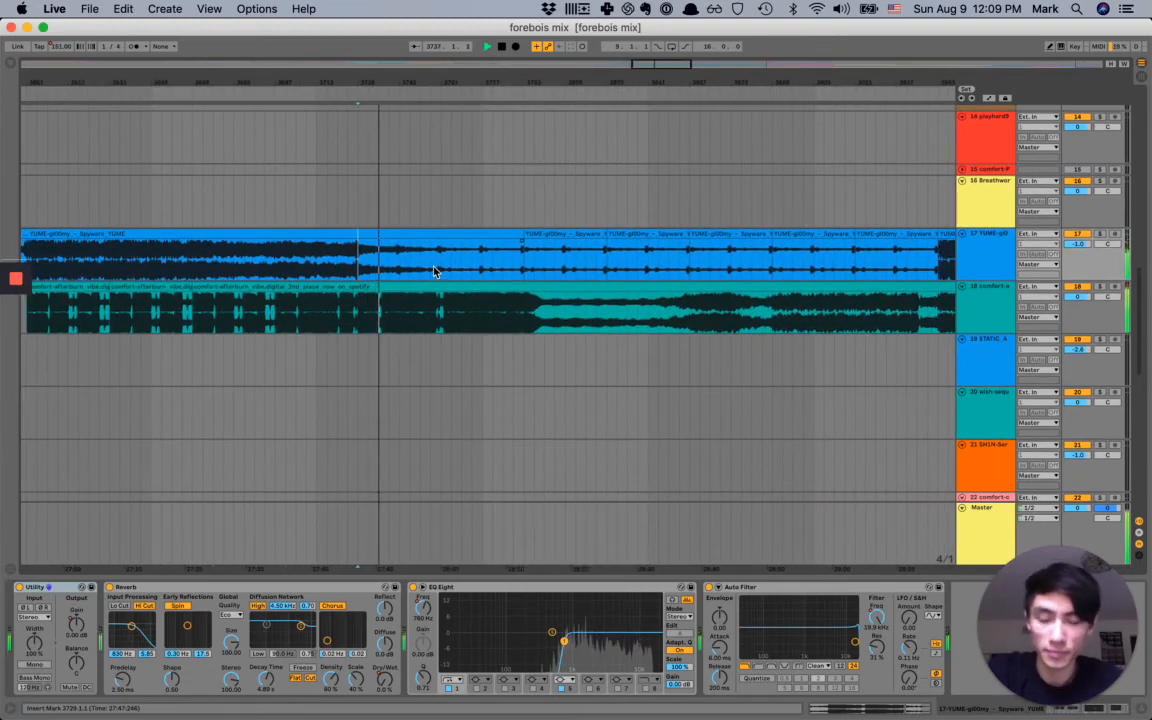
{"action": "key", "text": "XF86AudioRaiseVolume"}
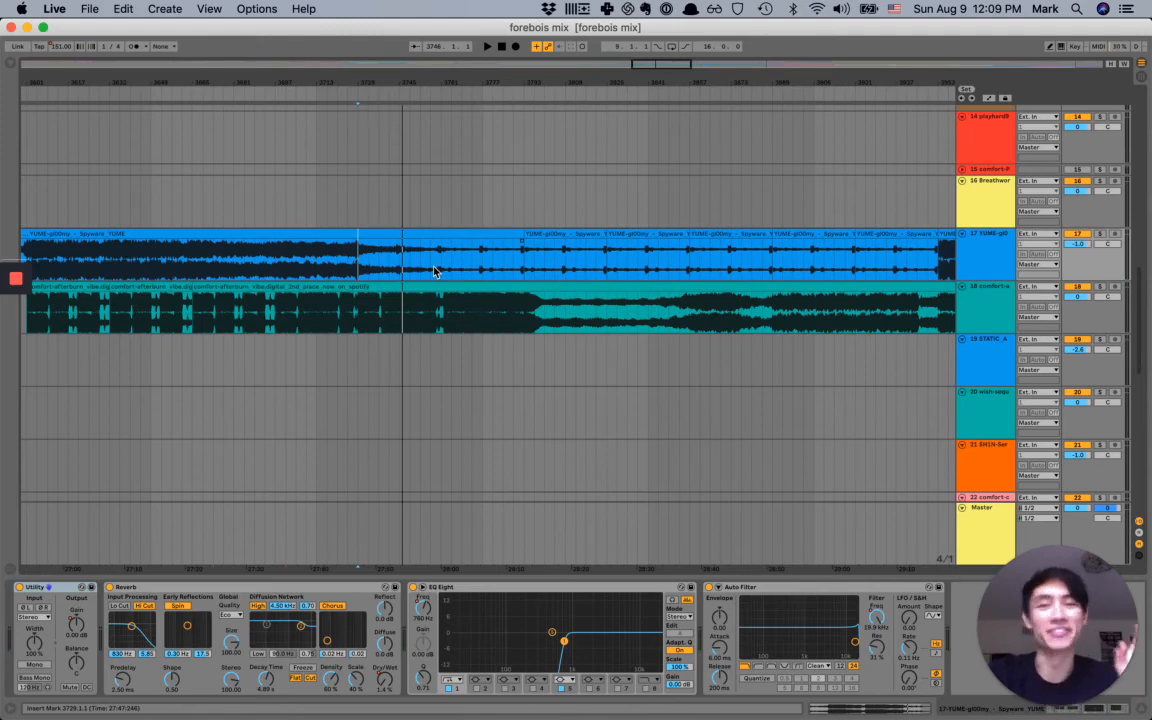
- Play the layered passage from bar 3773 at raised system volume, and stop playback
{"action": "scroll", "coordinate": [435, 270], "scroll_direction": "up", "scroll_amount": 5}
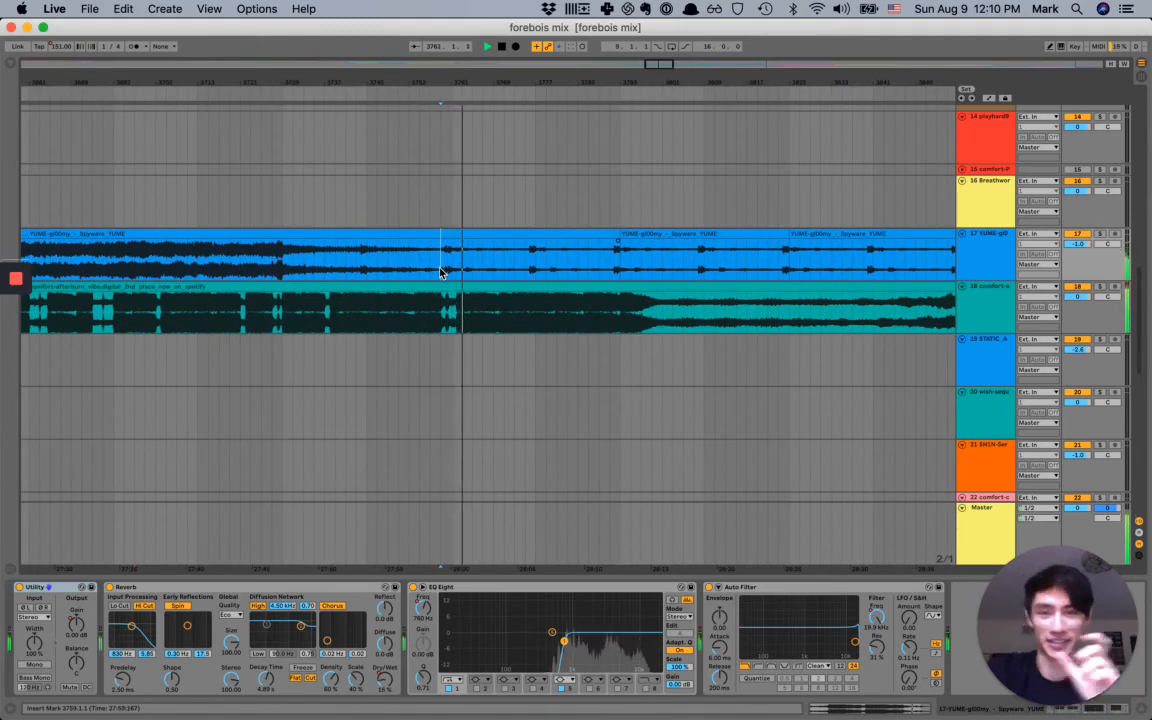
{"action": "left_click", "coordinate": [515, 267]}
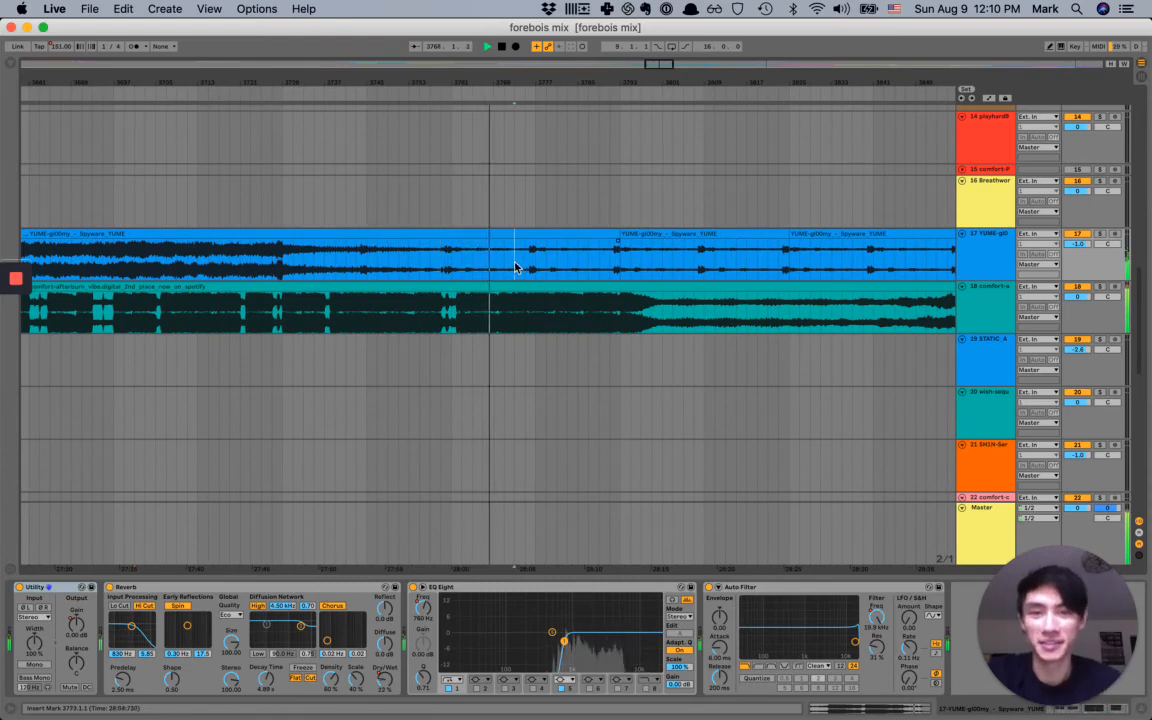
{"action": "key", "text": "space"}
{"action": "key", "text": "space"}
{"action": "key", "text": "XF86AudioRaiseVolume"}
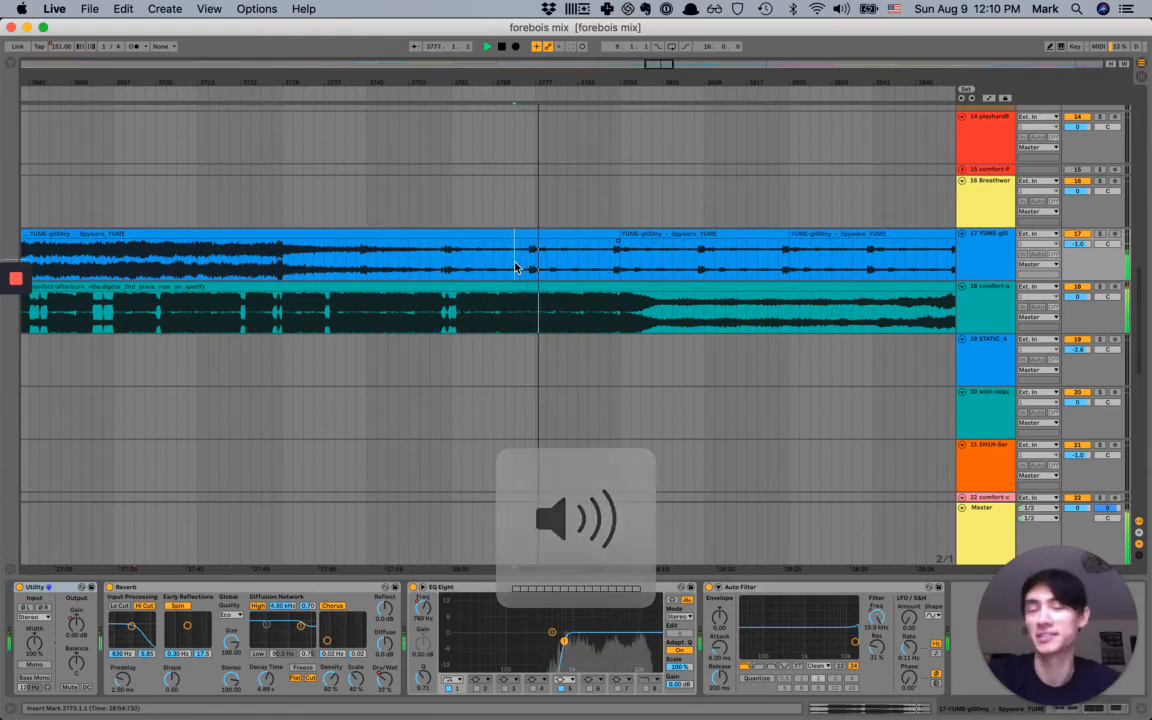
{"action": "scroll", "coordinate": [607, 231], "scroll_direction": "down", "scroll_amount": 4}
{"action": "scroll", "coordinate": [607, 233], "scroll_direction": "up", "scroll_amount": 4}
{"action": "key", "text": "space"}
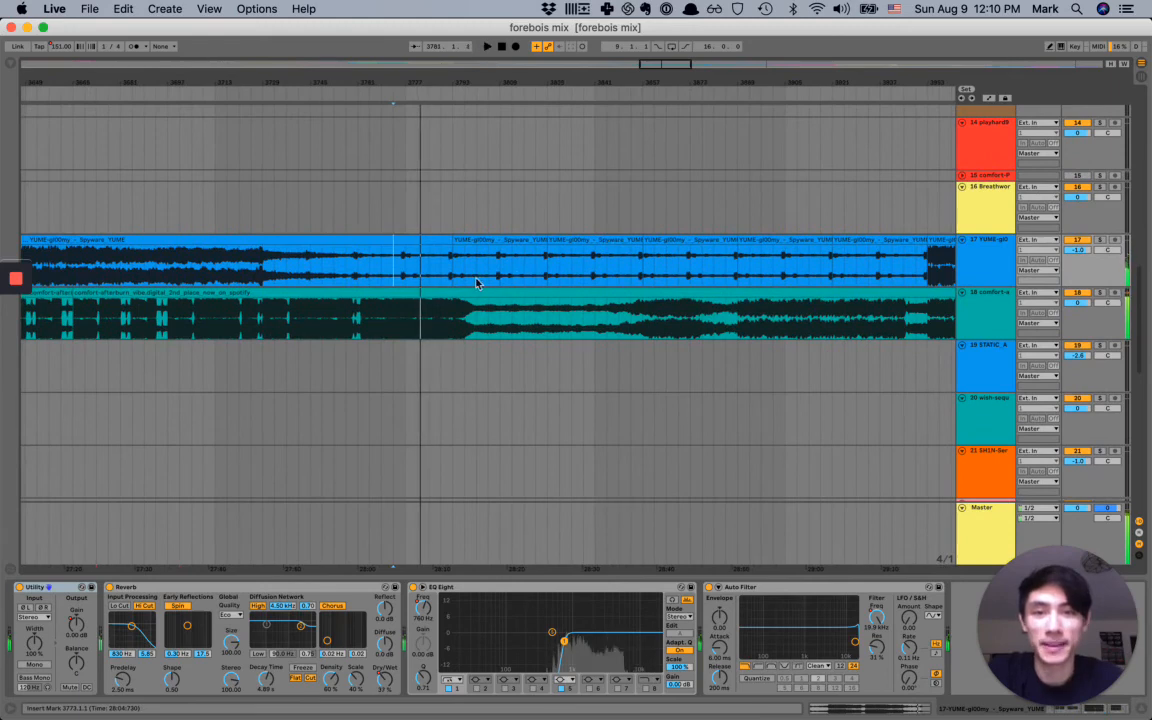
- Play the looped Spyware clips over afterburn from bar 3807, and stop playback
{"action": "left_click", "coordinate": [491, 276]}
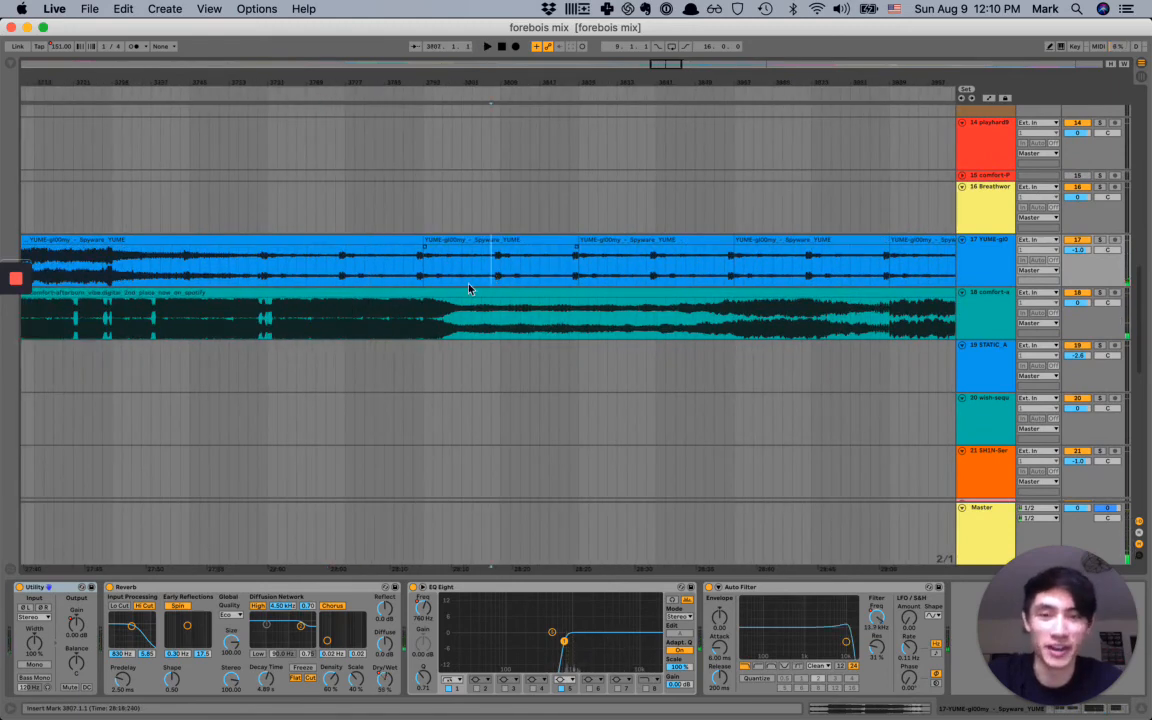
{"action": "key", "text": "space"}
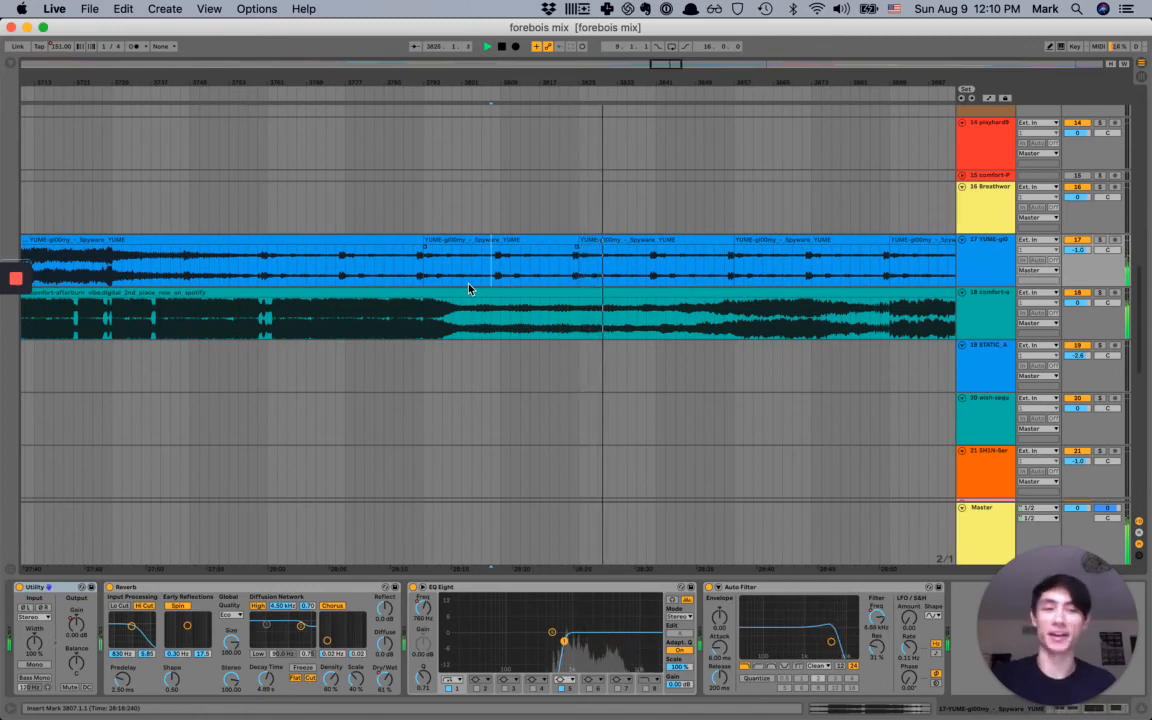
{"action": "scroll", "coordinate": [640, 222], "scroll_direction": "down", "scroll_amount": 5}
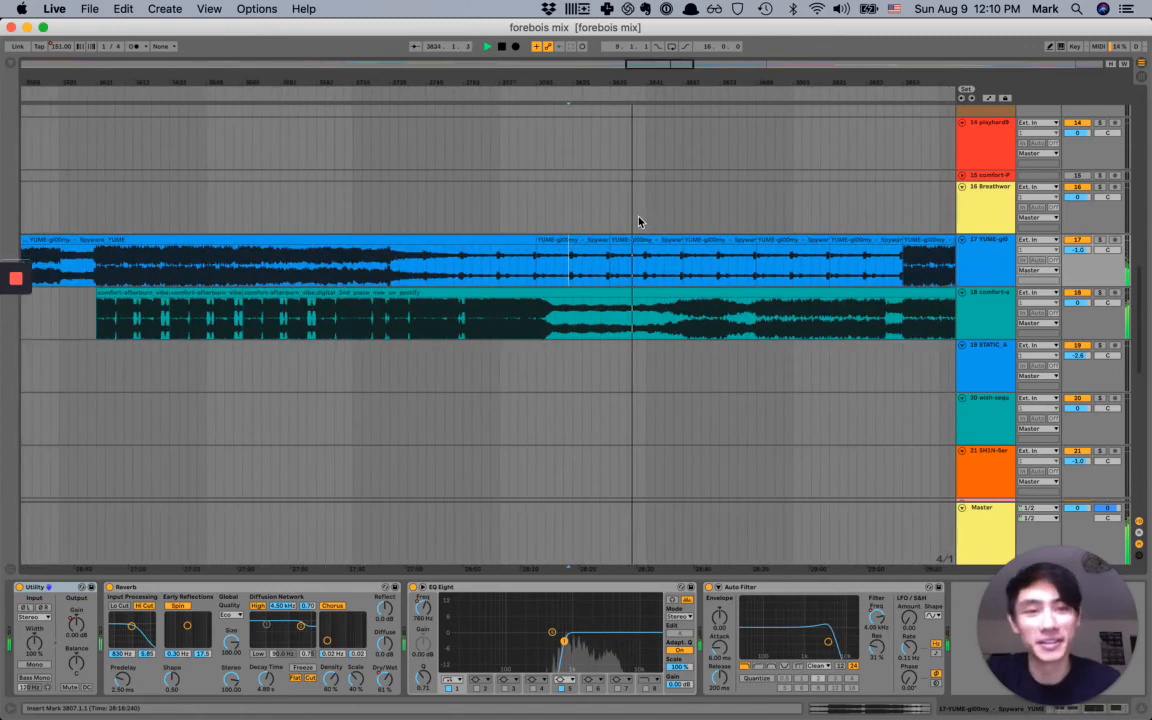
{"action": "scroll", "coordinate": [640, 222], "scroll_direction": "right", "scroll_amount": 6}
{"action": "key", "text": "space"}
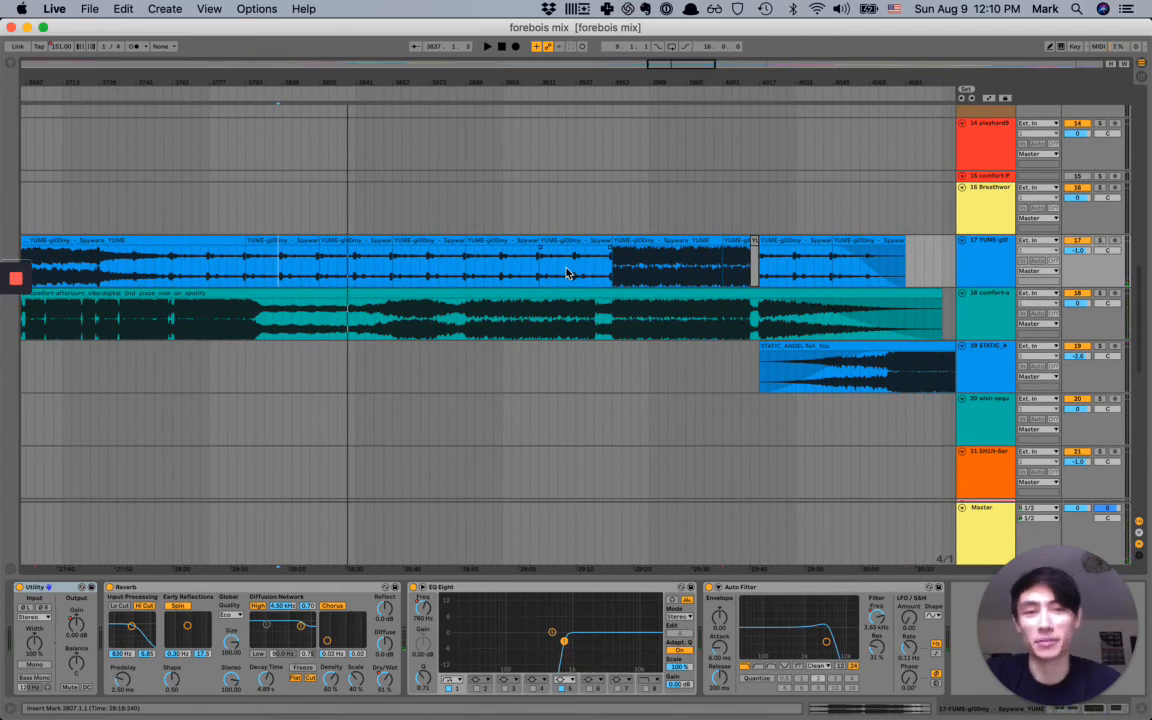
- Play afterburn's build-up over the Spyware loops from bar 3913 at raised system volume
{"action": "scroll", "coordinate": [568, 270], "scroll_direction": "up", "scroll_amount": 5}
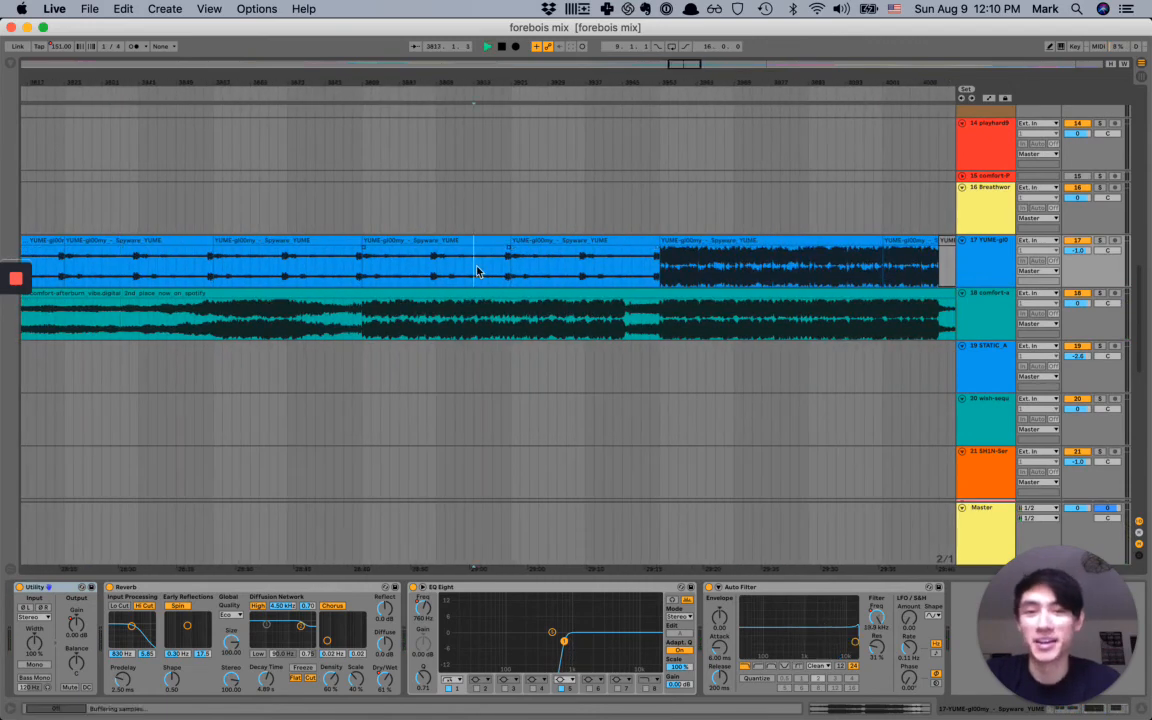
{"action": "left_click", "coordinate": [478, 272]}
{"action": "key", "text": "space"}
{"action": "key", "text": "XF86AudioRaiseVolume"}
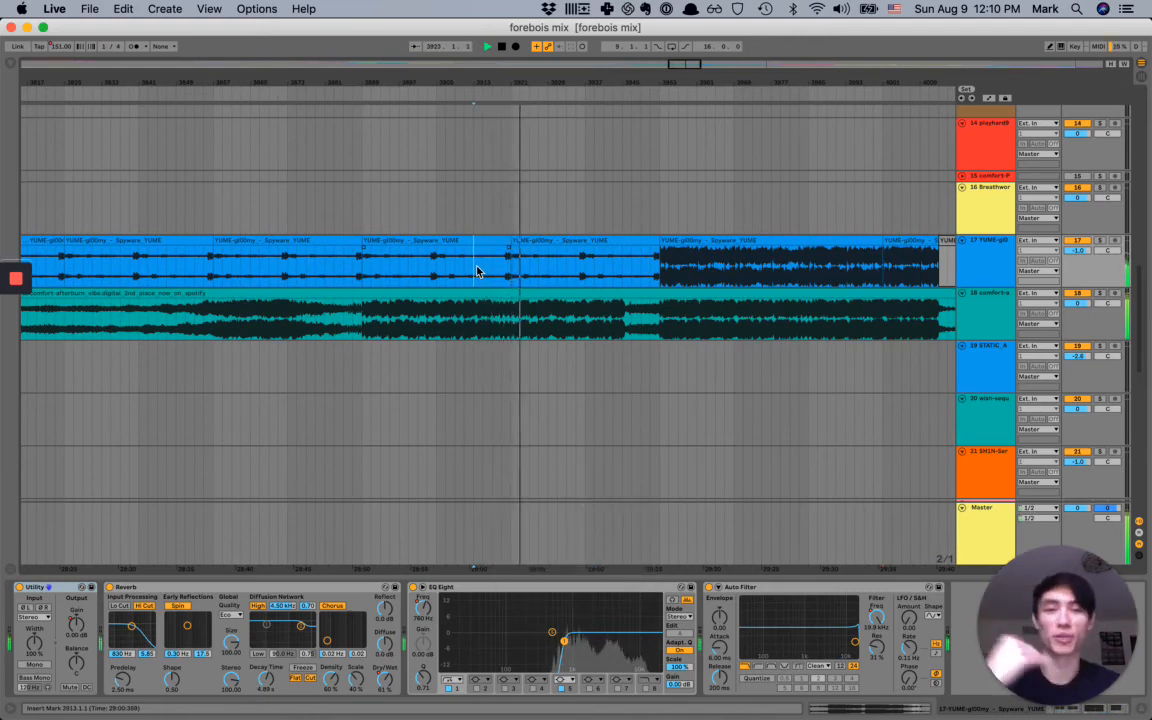
{"action": "key", "text": "XF86AudioRaiseVolume"}
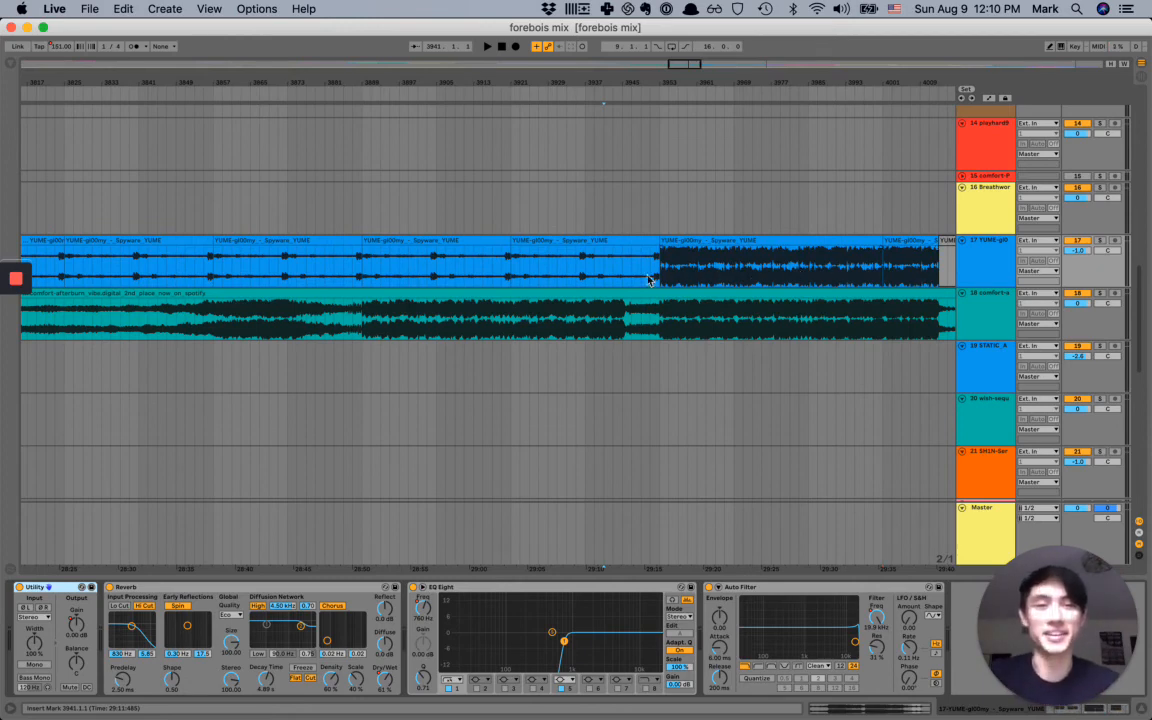
- Play the lead-in to the second drop from bar 3933, soloing and unsoloing track 17 to compare the layers
{"action": "left_click", "coordinate": [564, 271]}
{"action": "key", "text": "space"}
{"action": "key", "text": "XF86AudioRaiseVolume"}
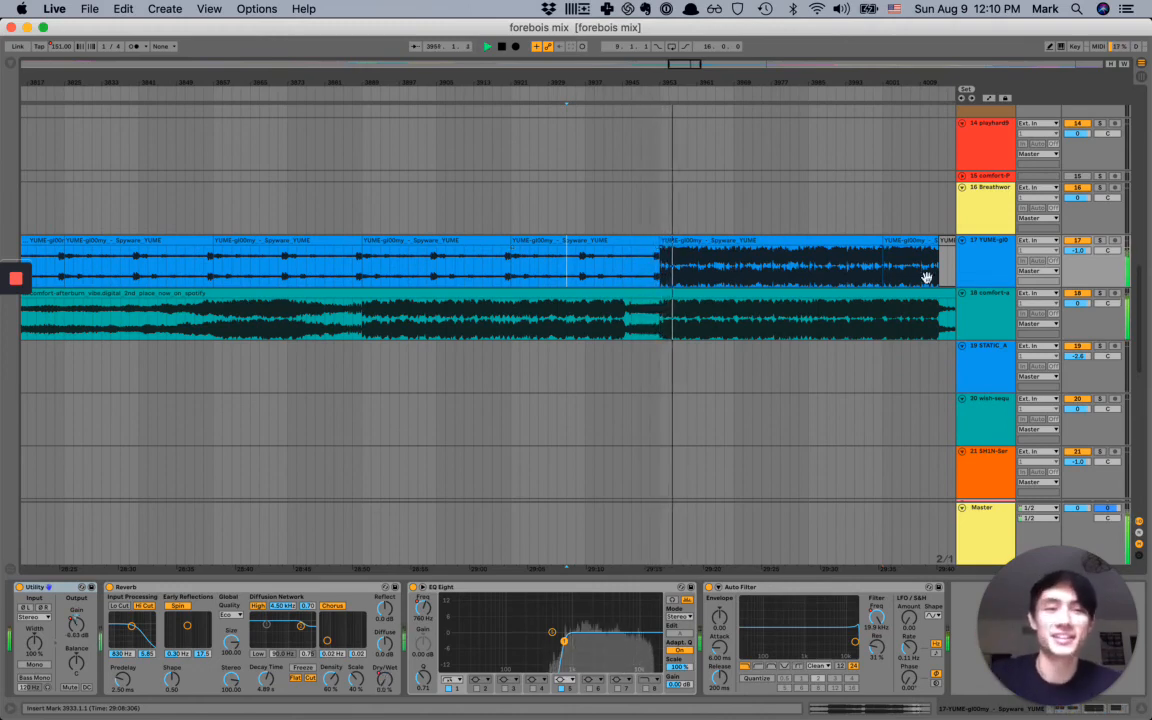
{"action": "left_click", "coordinate": [982, 268]}
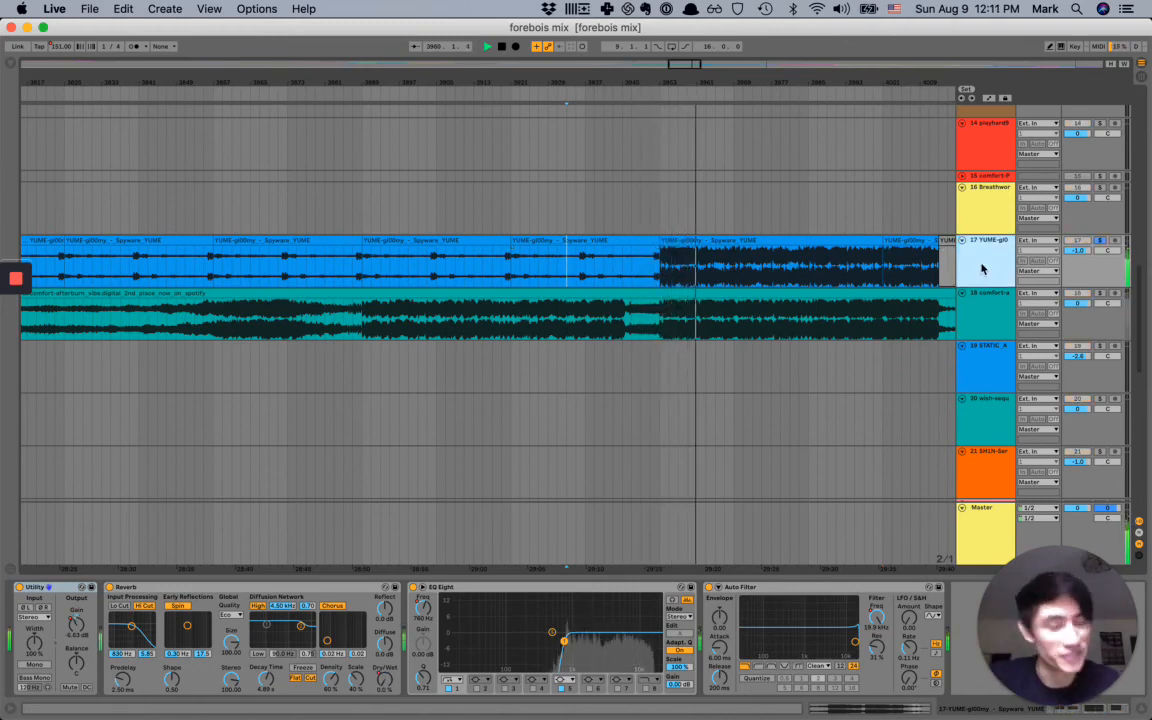
{"action": "key", "text": "s"}
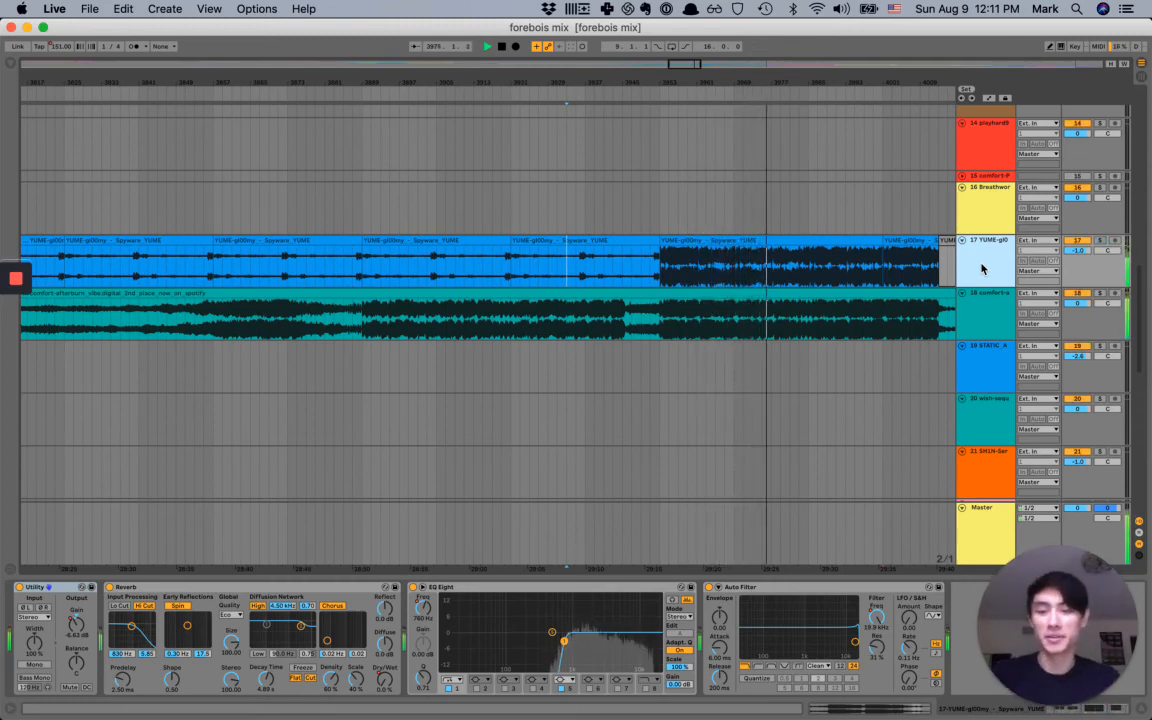
- Show the automation lanes, remove the Master's Auto Filter Frequency lane and enlarge its Song Tempo lane
{"action": "key", "text": "a"}
{"action": "scroll", "coordinate": [558, 401], "scroll_direction": "down", "scroll_amount": 10}
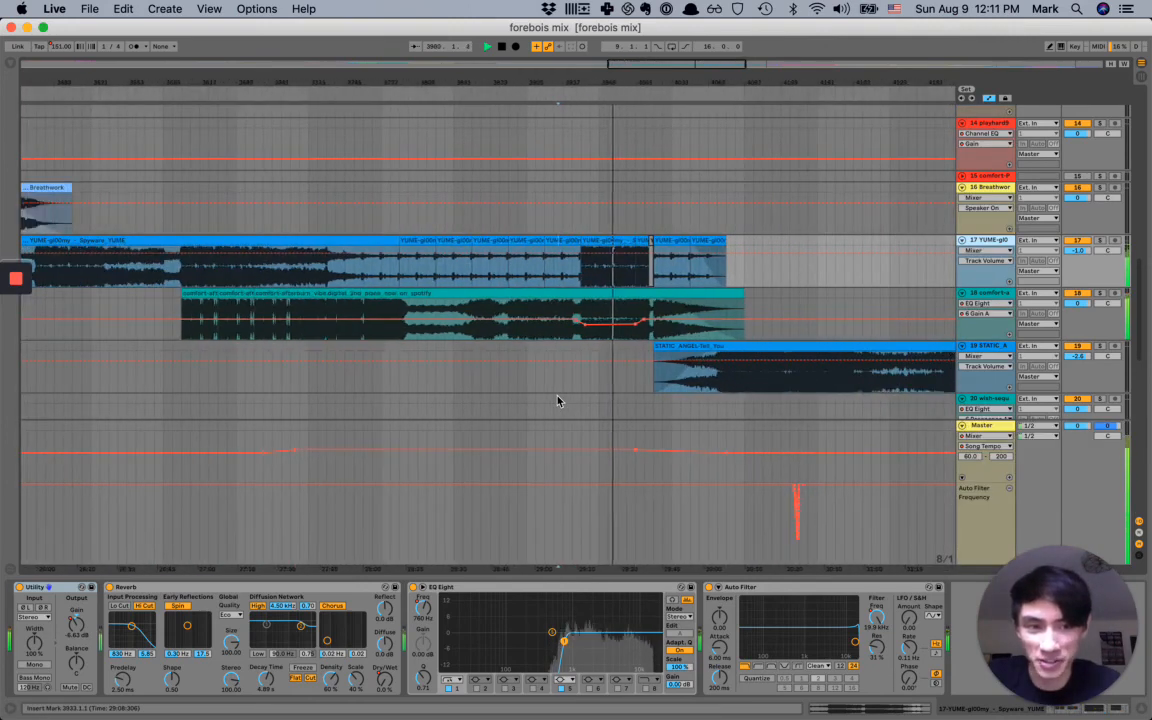
{"action": "left_click", "coordinate": [1009, 489]}
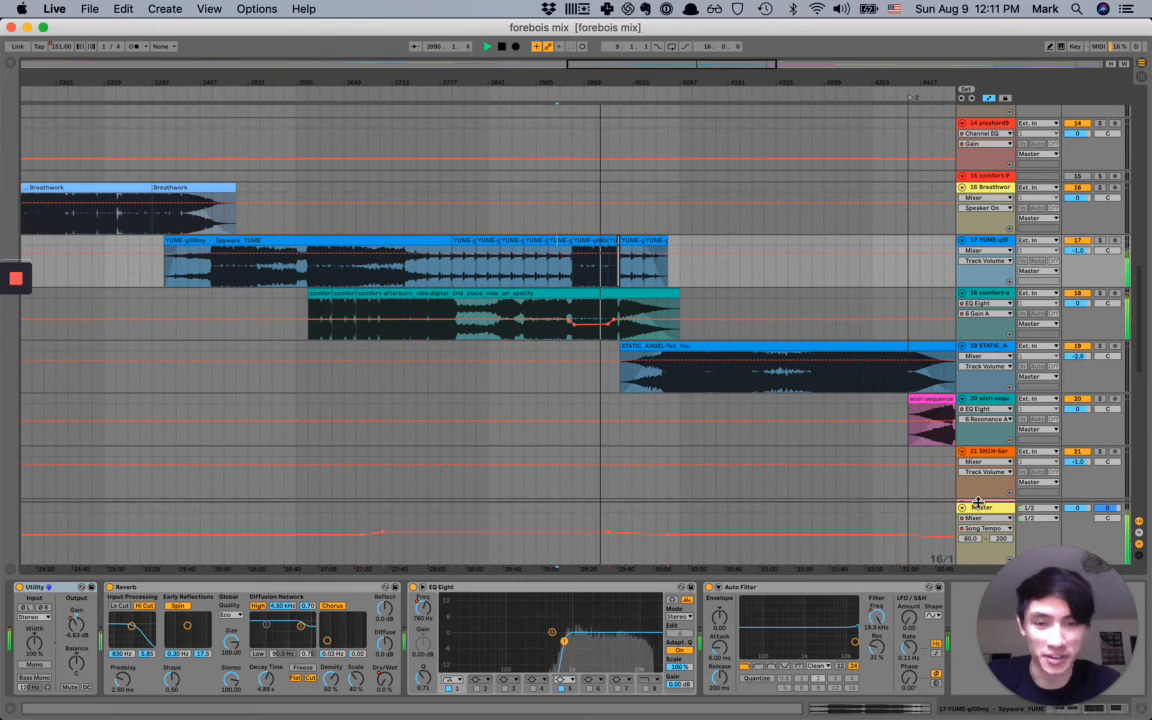
{"action": "left_click", "coordinate": [579, 535]}
{"action": "key", "text": "alt+plus"}
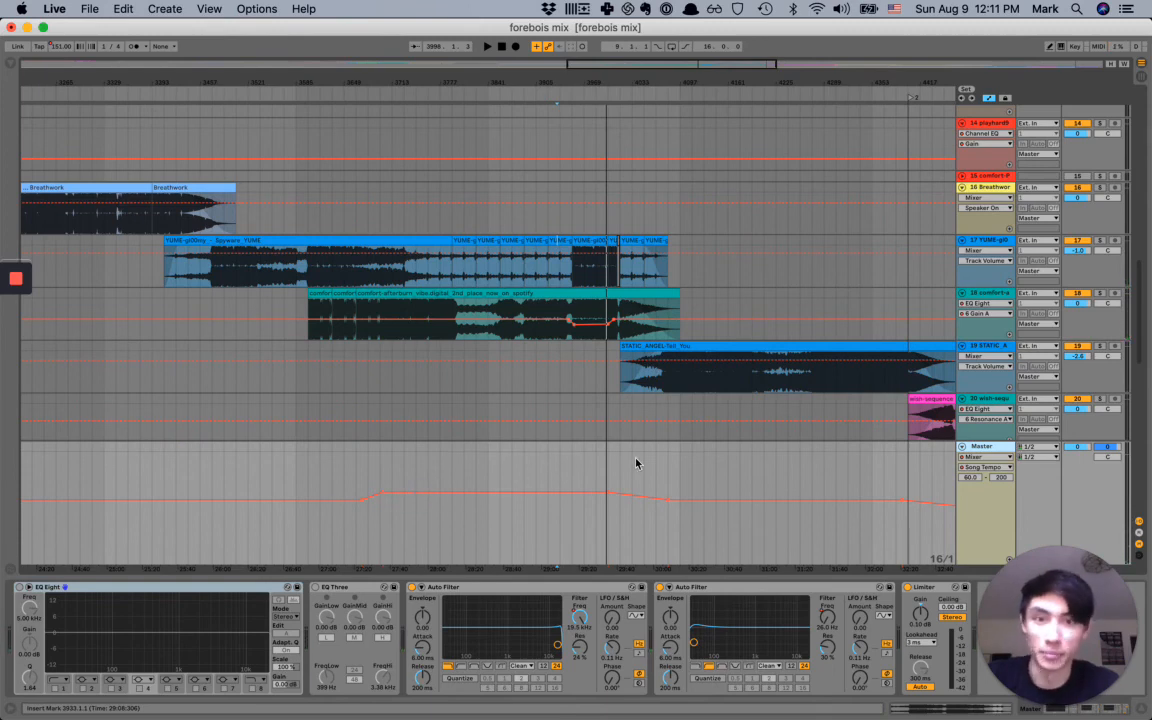
- Review the Song Tempo automation into STATIC_ANGEL's entrance by playing from bar 3973 and from bar 4009 at raised system volume
{"action": "scroll", "coordinate": [620, 465], "scroll_direction": "up", "scroll_amount": 5}
{"action": "left_click", "coordinate": [528, 467]}
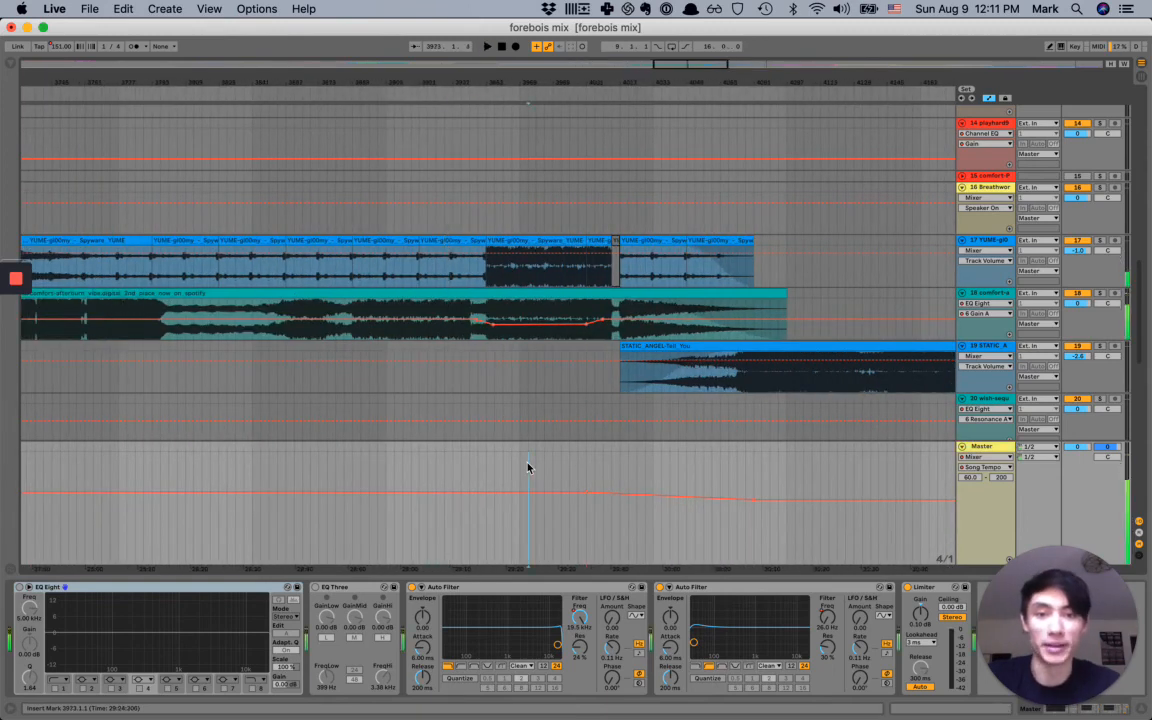
{"action": "key", "text": "space"}
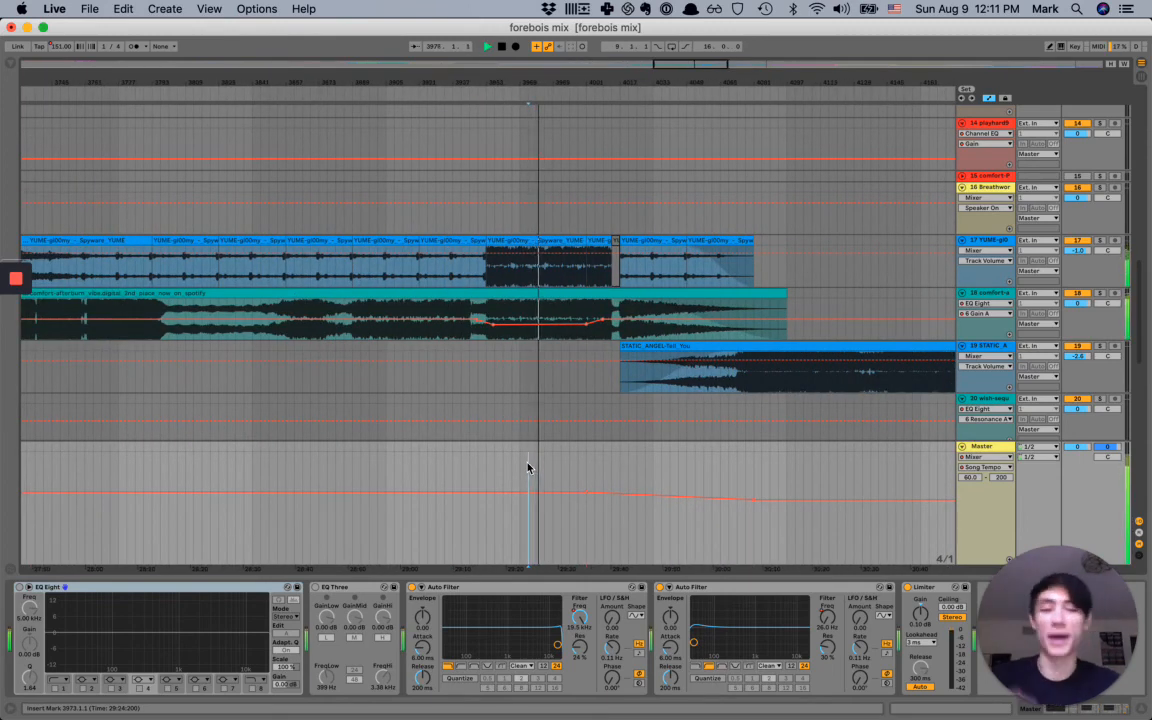
{"action": "scroll", "coordinate": [606, 461], "scroll_direction": "down", "scroll_amount": 1}
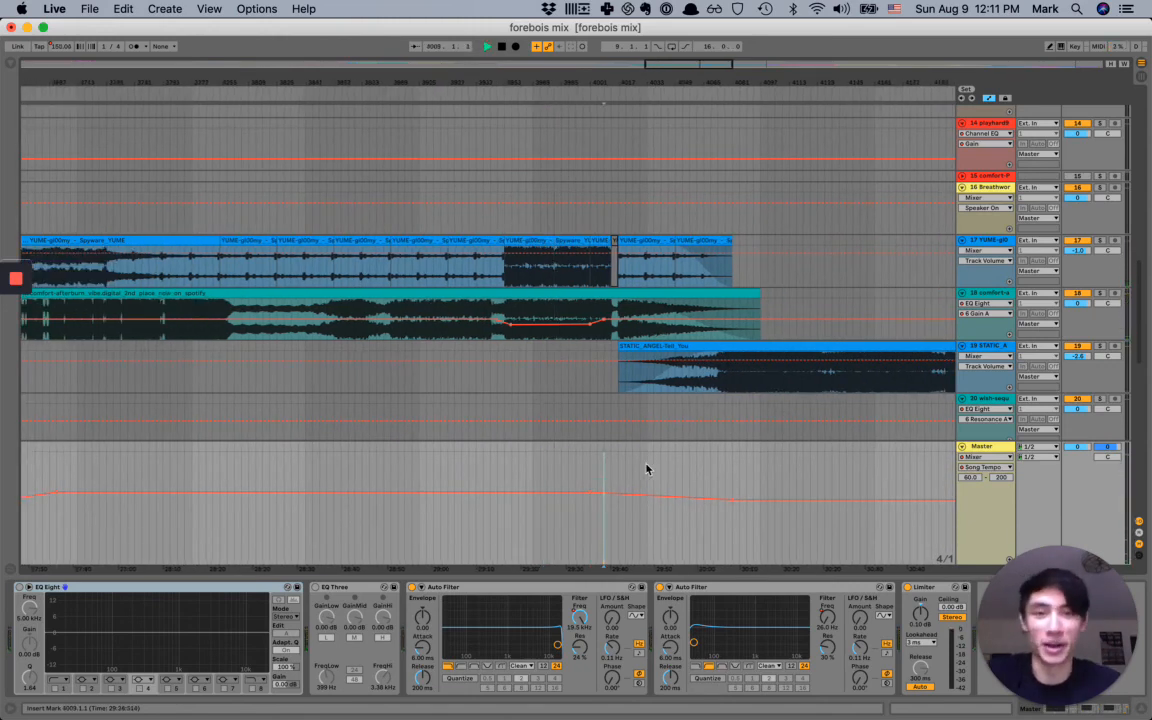
{"action": "key", "text": "XF86AudioRaiseVolume"}
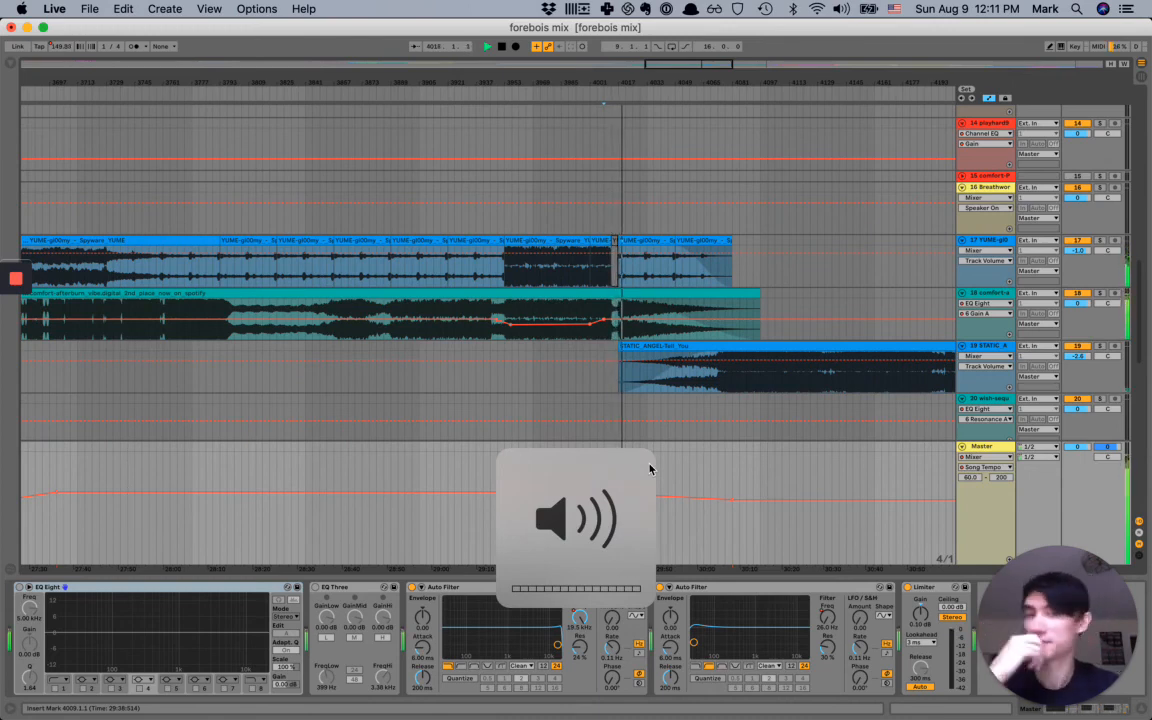
- Lower the system volume and stop playback during STATIC_ANGEL's fade-in
{"action": "key", "text": "XF86AudioLowerVolume"}
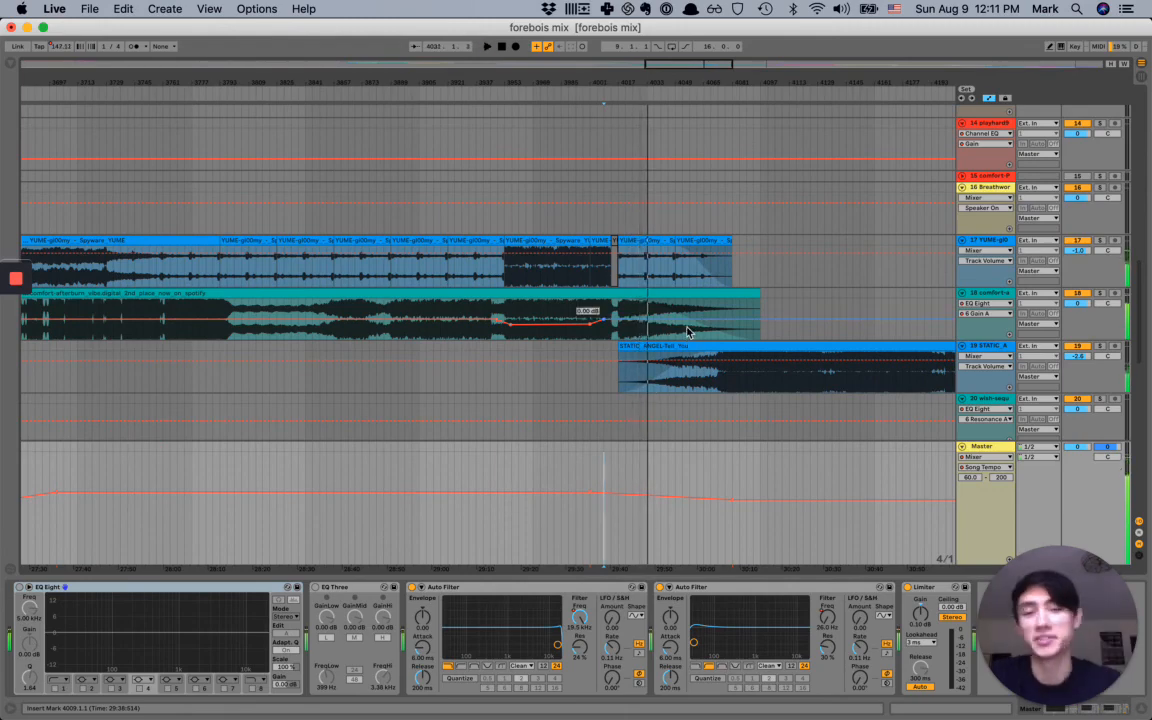
{"action": "key", "text": "space"}
{"action": "scroll", "coordinate": [742, 292], "scroll_direction": "up", "scroll_amount": 3}
{"action": "scroll", "coordinate": [742, 292], "scroll_direction": "right", "scroll_amount": 3}
{"action": "scroll", "coordinate": [740, 292], "scroll_direction": "down", "scroll_amount": 3}
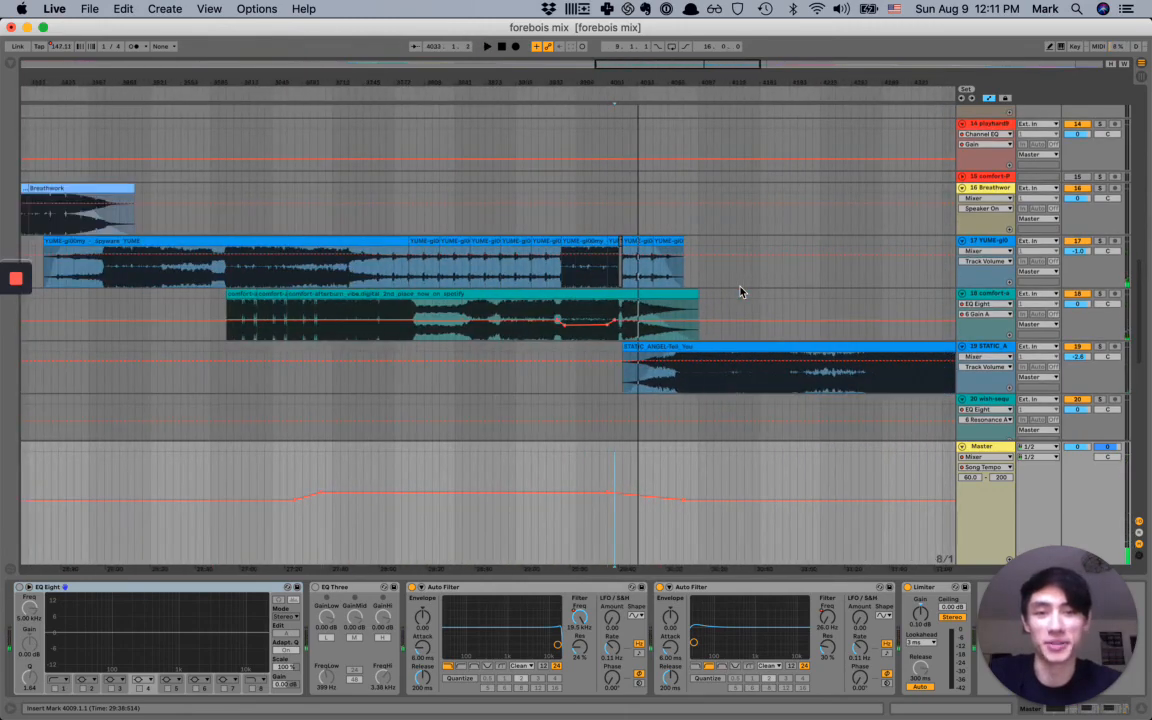
- Hide the automation lanes across the arrangement and fold the Master track
{"action": "key", "text": "a"}
{"action": "key", "text": "w"}
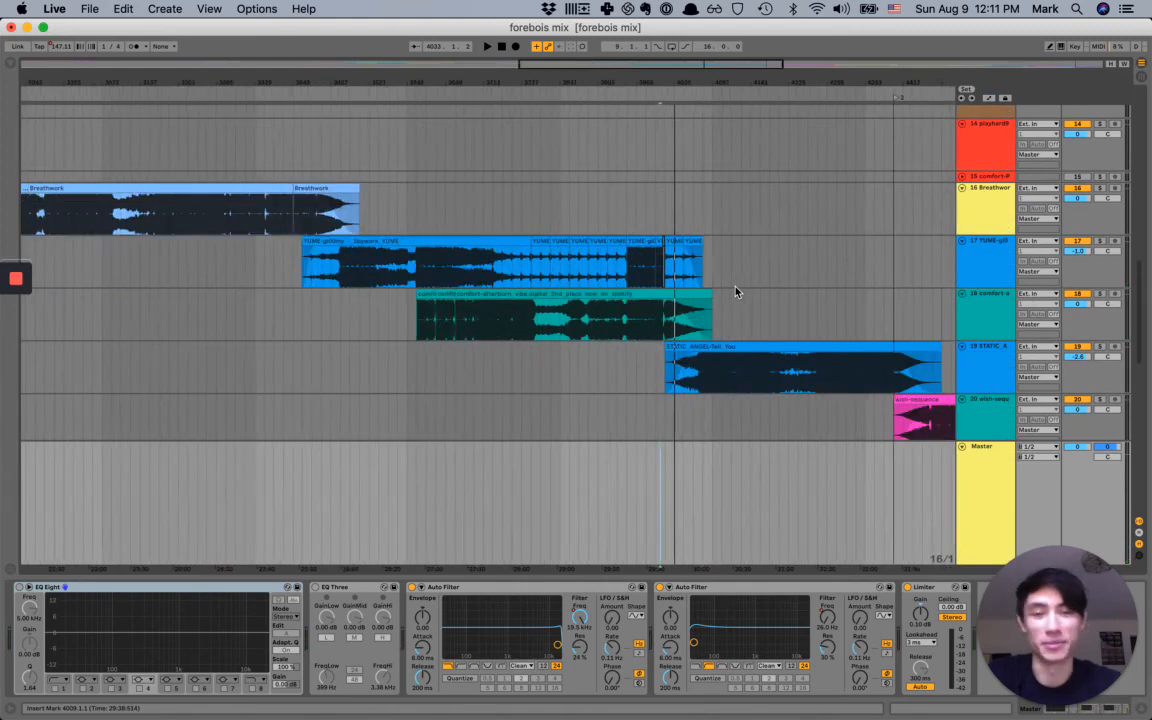
{"action": "left_click", "coordinate": [962, 448]}
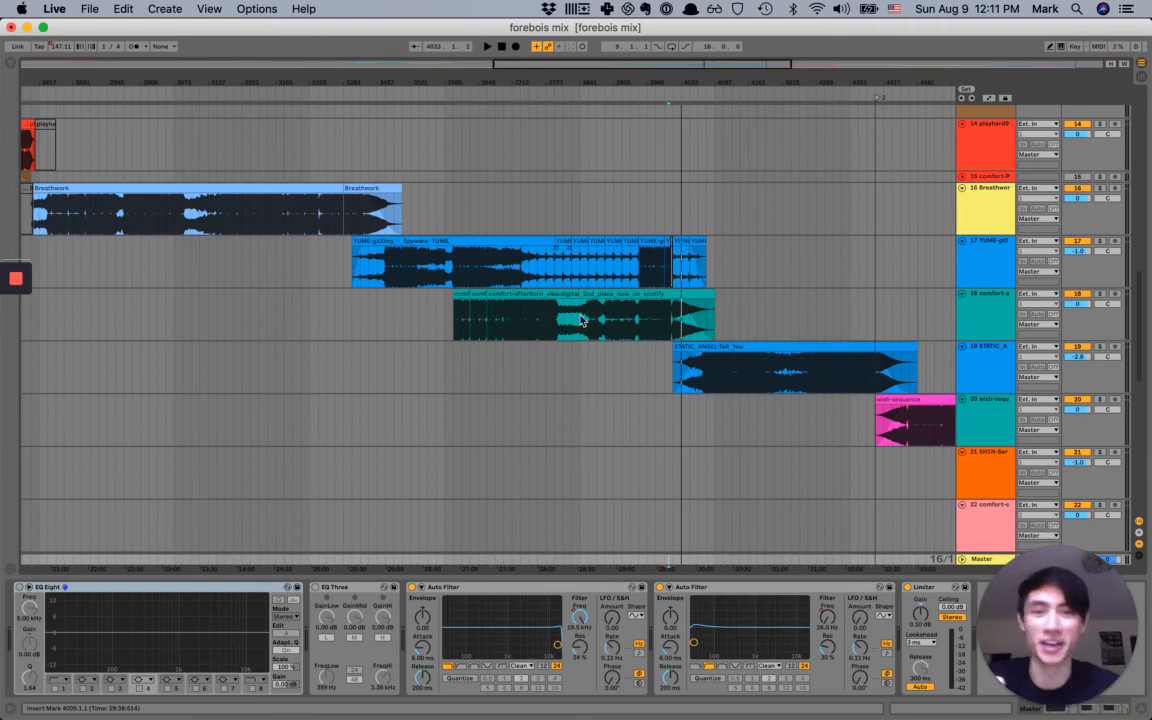
- Examine the sequence of overlapping clips in the second half of the mix, from STATIC_ANGEL to the closing tracks
{"action": "scroll", "coordinate": [718, 295], "scroll_direction": "down", "scroll_amount": 4}
{"action": "scroll", "coordinate": [718, 295], "scroll_direction": "right", "scroll_amount": 4}
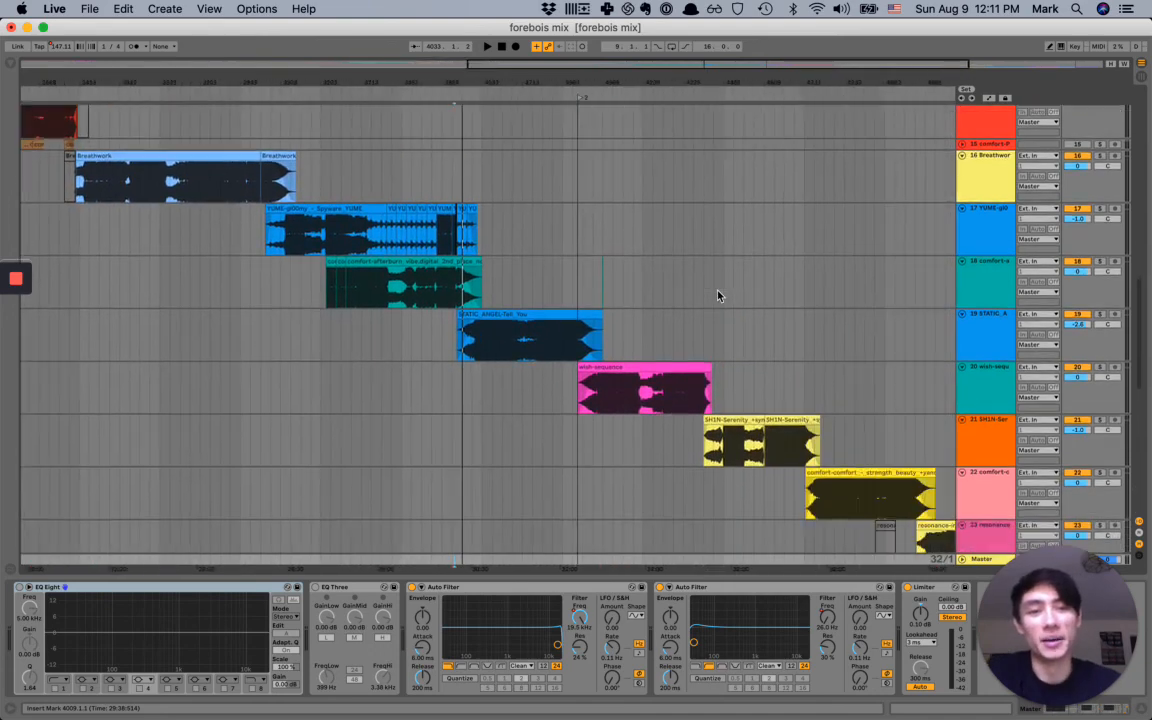
{"action": "scroll", "coordinate": [718, 295], "scroll_direction": "down", "scroll_amount": 3}
{"action": "scroll", "coordinate": [718, 295], "scroll_direction": "down", "scroll_amount": 3}
{"action": "scroll", "coordinate": [718, 295], "scroll_direction": "left", "scroll_amount": 2}
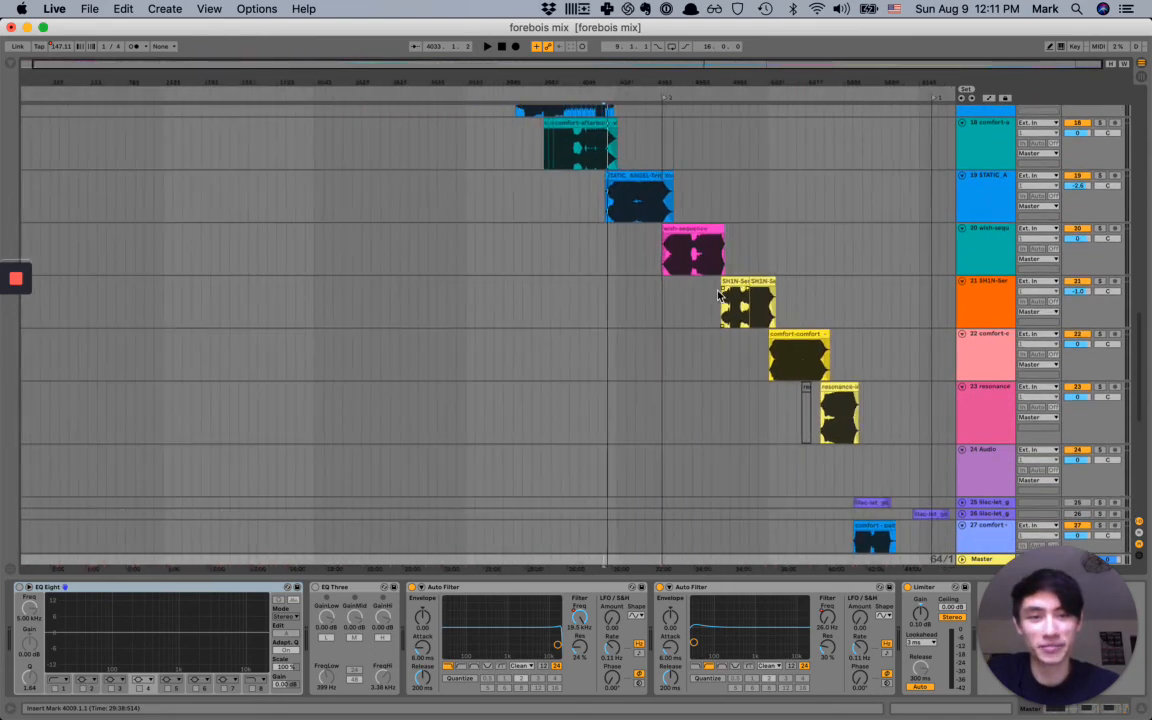
{"action": "scroll", "coordinate": [855, 343], "scroll_direction": "down", "scroll_amount": 3}
{"action": "scroll", "coordinate": [855, 343], "scroll_direction": "down", "scroll_amount": 8}
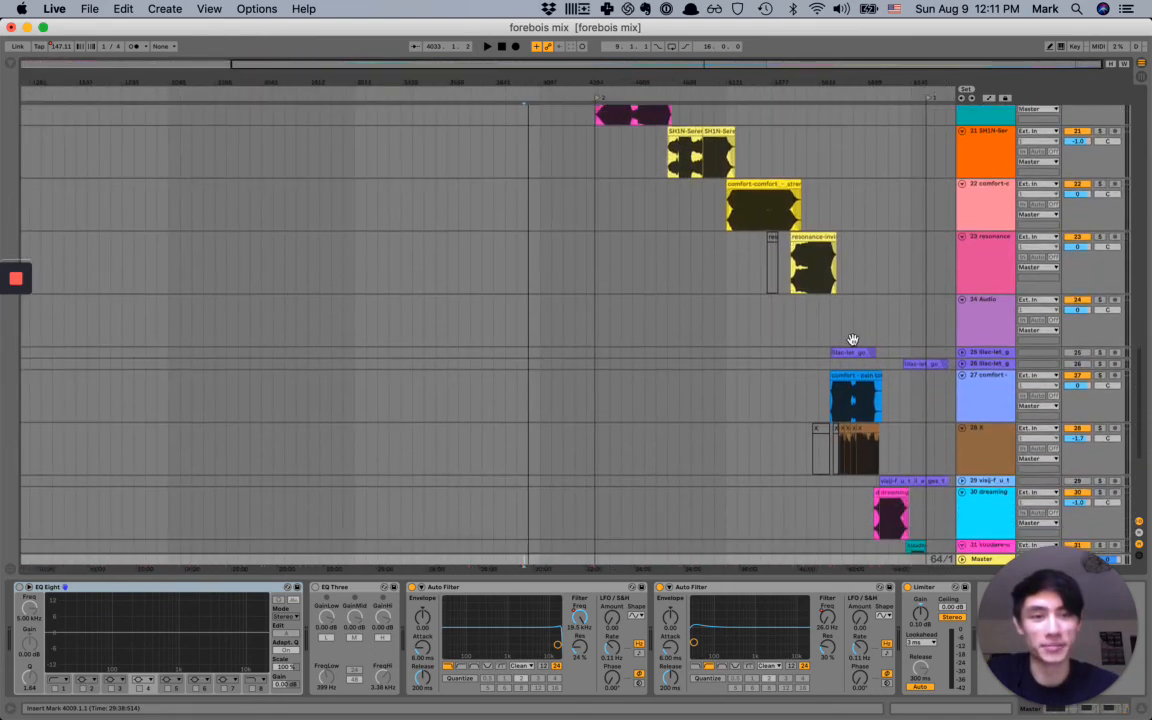
- Examine the mix's overall clip layout back through the earlier tracks to the opening clip on track 1
{"action": "scroll", "coordinate": [742, 400], "scroll_direction": "up", "scroll_amount": 10}
{"action": "scroll", "coordinate": [742, 400], "scroll_direction": "left", "scroll_amount": 2}
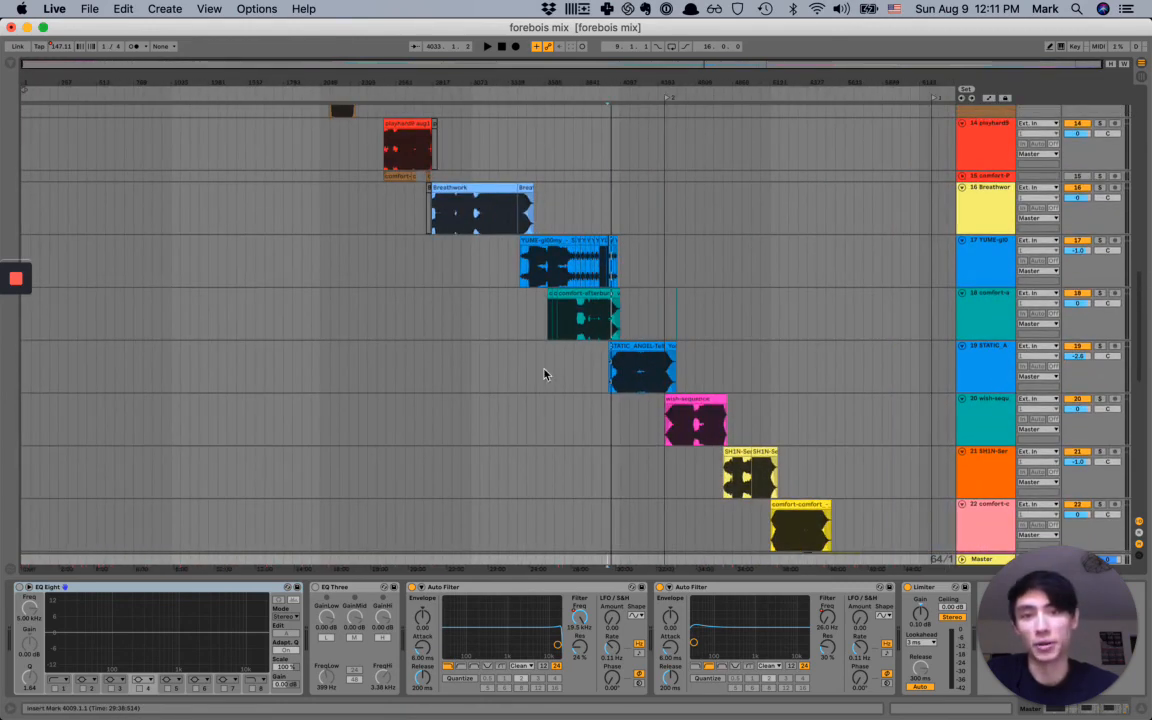
{"action": "scroll", "coordinate": [544, 374], "scroll_direction": "up", "scroll_amount": 8}
{"action": "scroll", "coordinate": [544, 374], "scroll_direction": "up", "scroll_amount": 2}
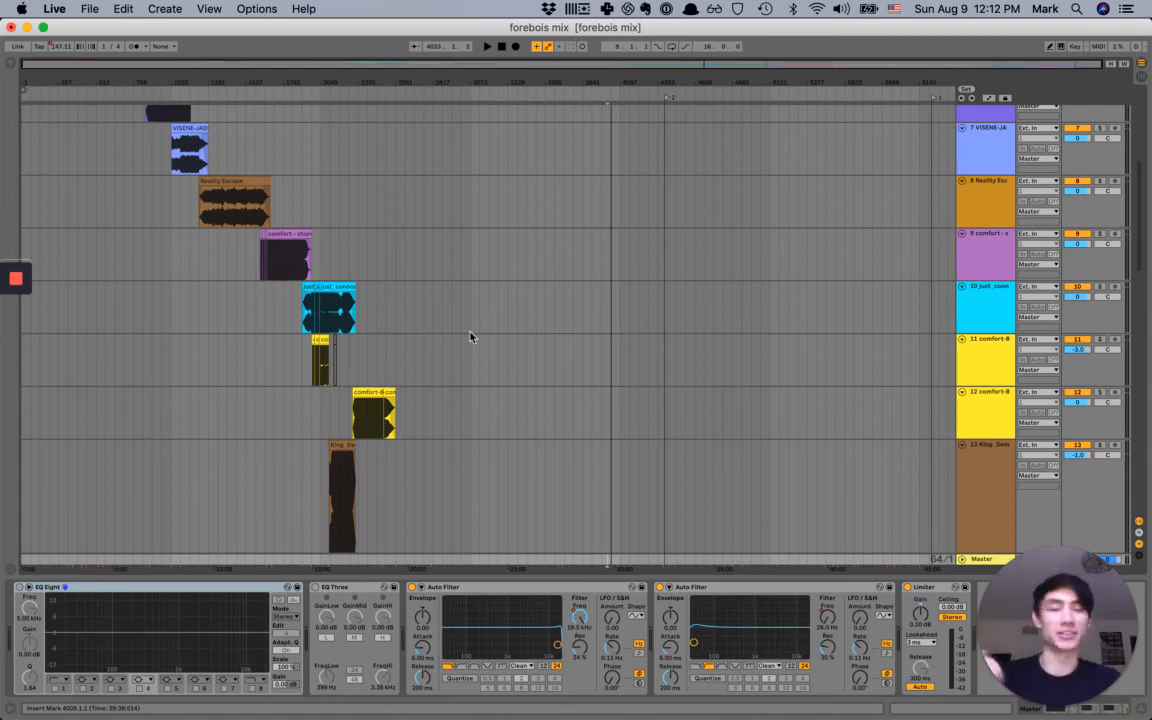
{"action": "scroll", "coordinate": [396, 337], "scroll_direction": "up", "scroll_amount": 5}
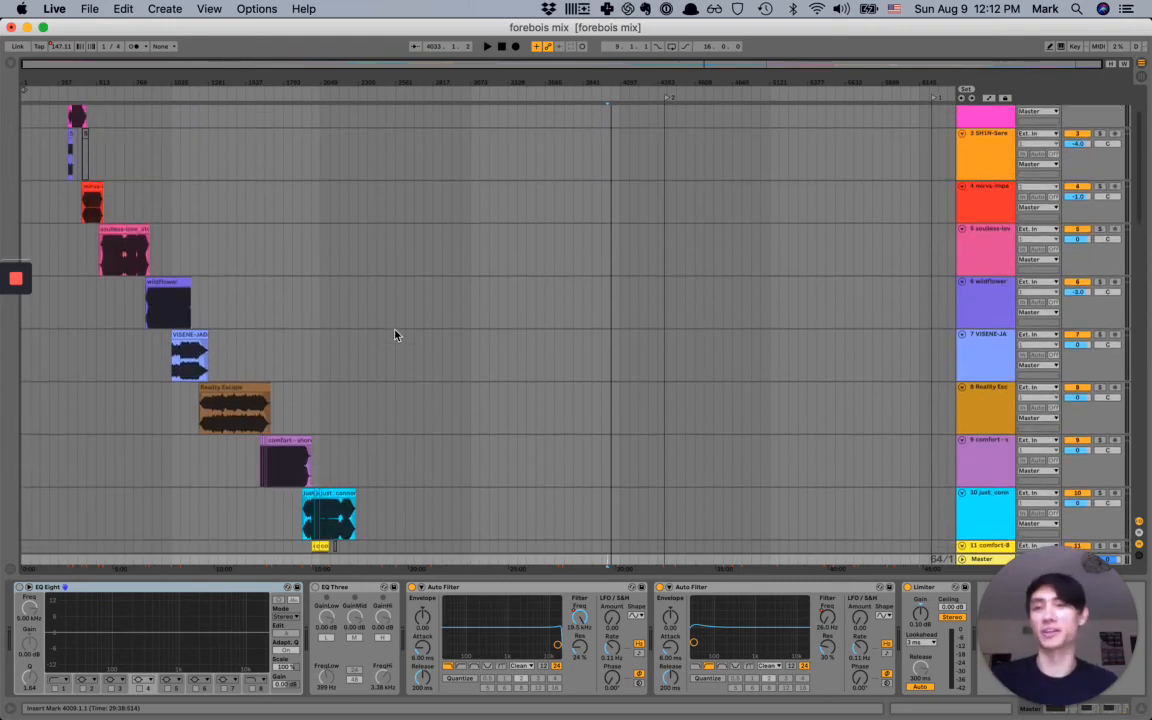
{"action": "scroll", "coordinate": [396, 337], "scroll_direction": "up", "scroll_amount": 2}
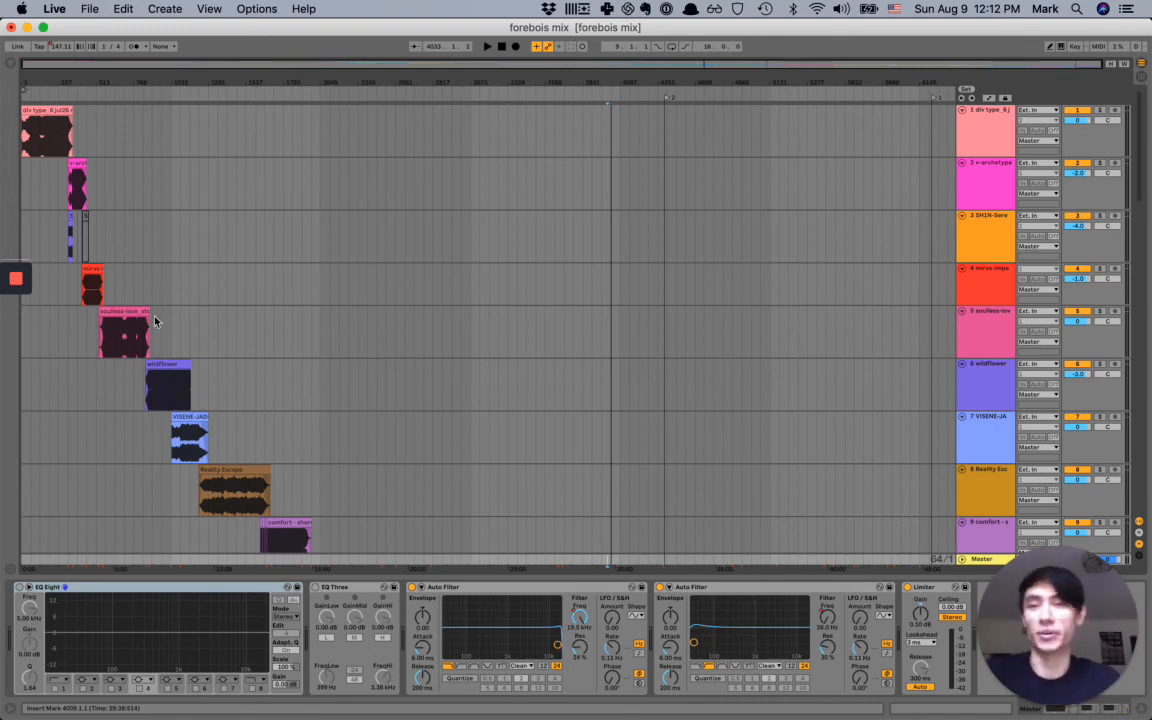
{"action": "scroll", "coordinate": [97, 299], "scroll_direction": "up", "scroll_amount": 5}
{"action": "scroll", "coordinate": [97, 301], "scroll_direction": "left", "scroll_amount": 2}
{"action": "scroll", "coordinate": [96, 301], "scroll_direction": "down", "scroll_amount": 1}
{"action": "scroll", "coordinate": [96, 301], "scroll_direction": "left", "scroll_amount": 2}
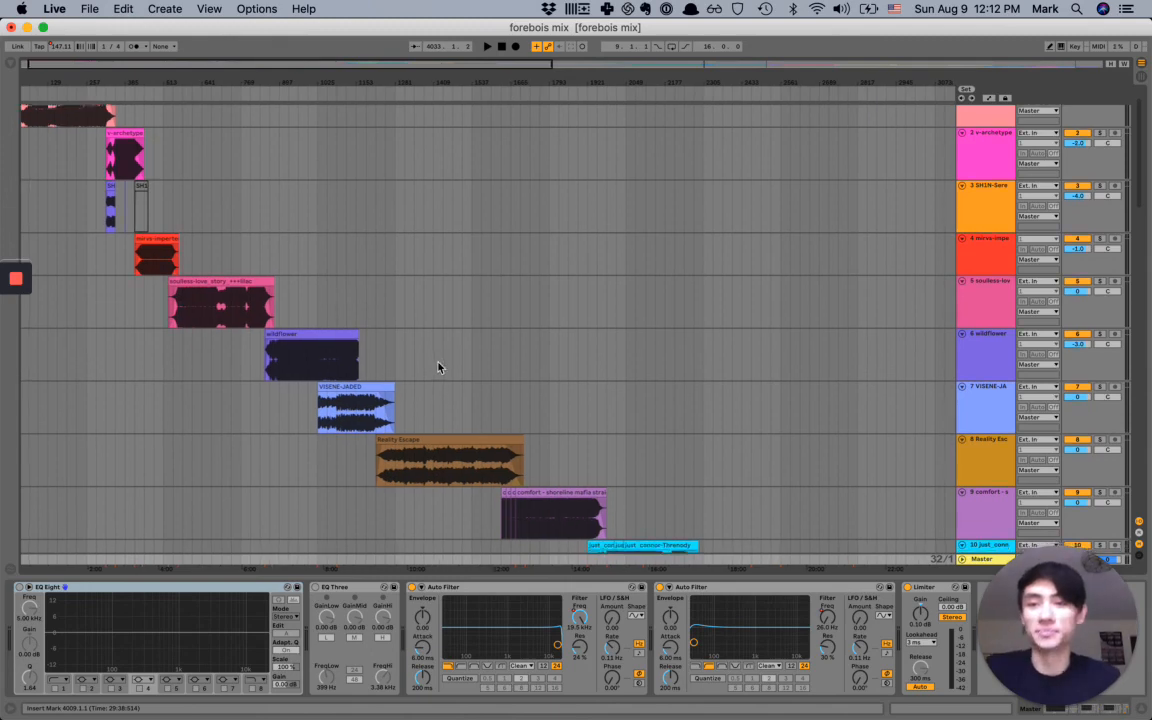
- Examine the overlaps between tracks 9 and 14, around the King_Demitri-SACRED clip
{"action": "scroll", "coordinate": [437, 368], "scroll_direction": "down", "scroll_amount": 6}
{"action": "scroll", "coordinate": [437, 368], "scroll_direction": "right", "scroll_amount": 4}
{"action": "scroll", "coordinate": [437, 368], "scroll_direction": "down", "scroll_amount": 1}
{"action": "scroll", "coordinate": [437, 368], "scroll_direction": "up", "scroll_amount": 4}
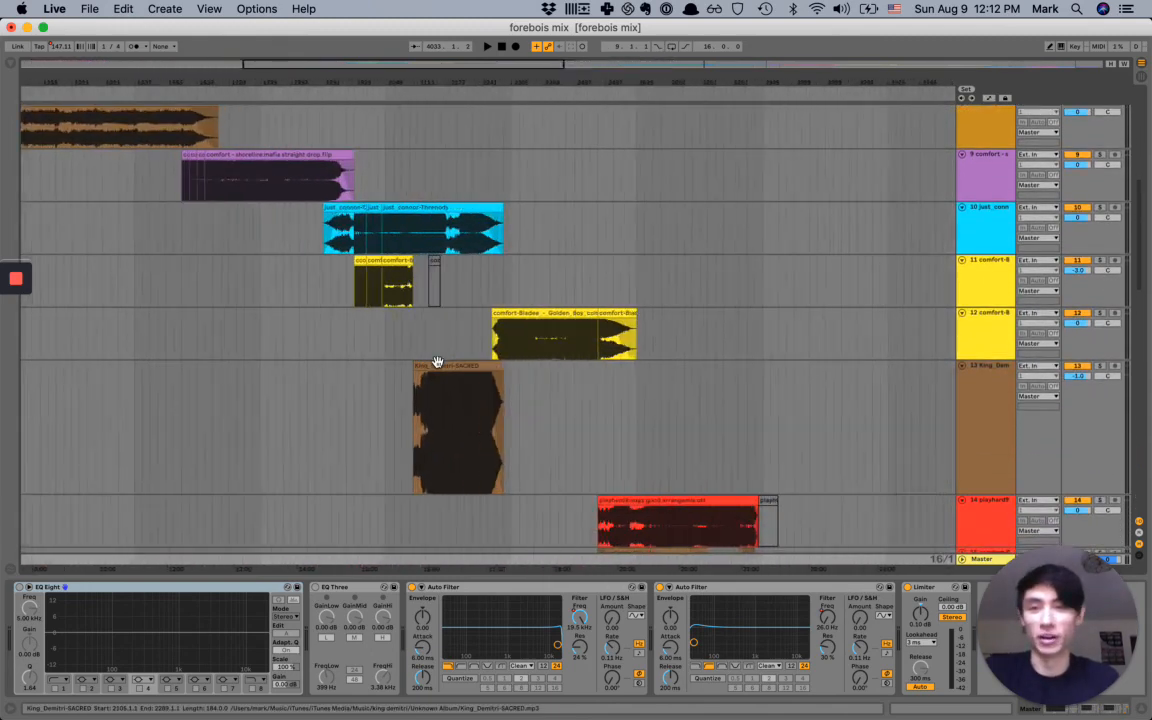